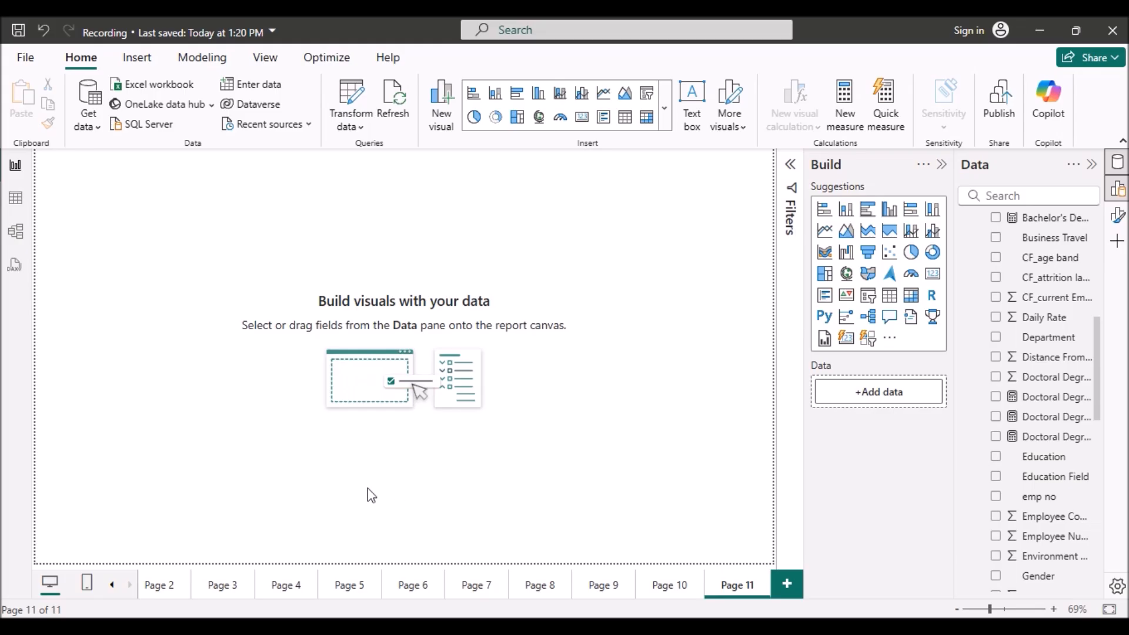
Copy all five KPI cards from Page 1.
{"action": "left_click", "coordinate": [112, 586]}
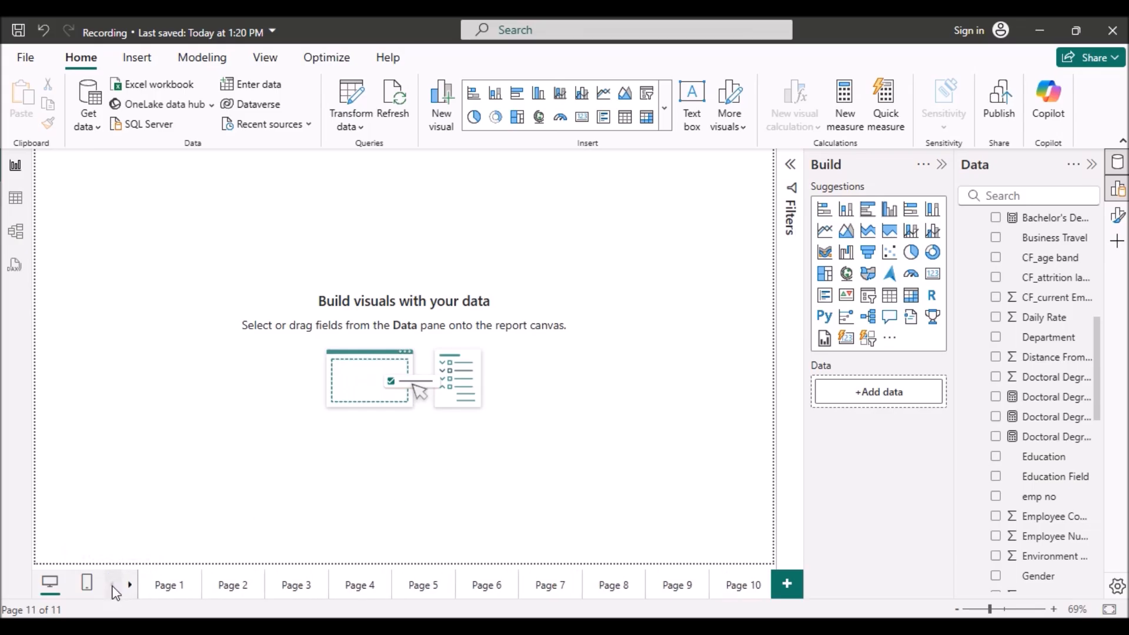
{"action": "left_click", "coordinate": [168, 591]}
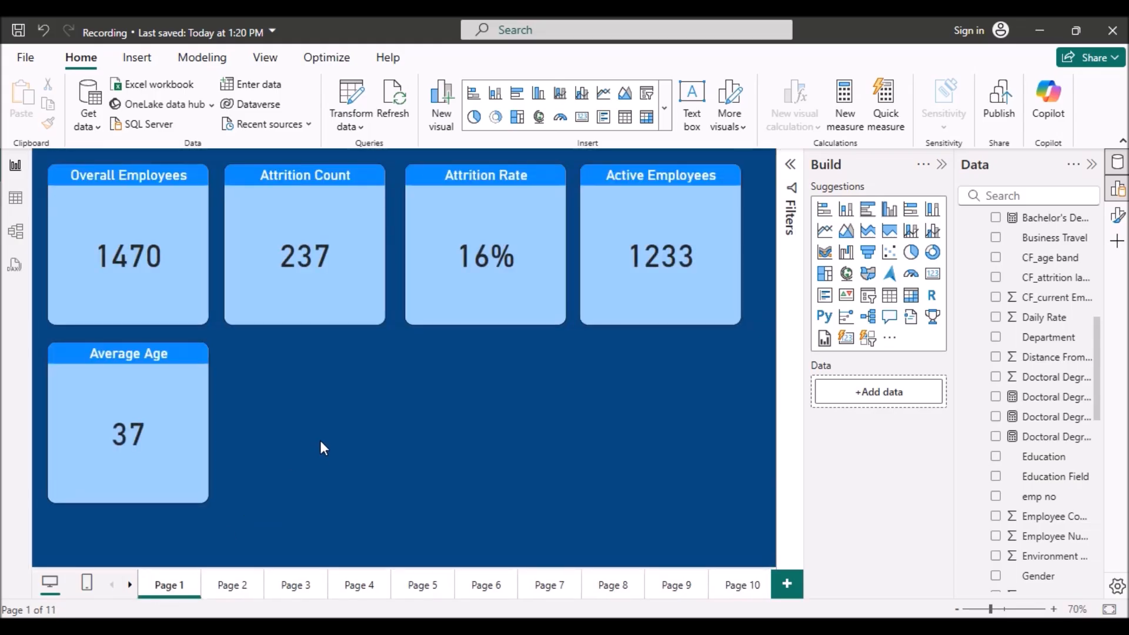
{"action": "key", "text": "ctrl+a"}
{"action": "key", "text": "ctrl+c"}
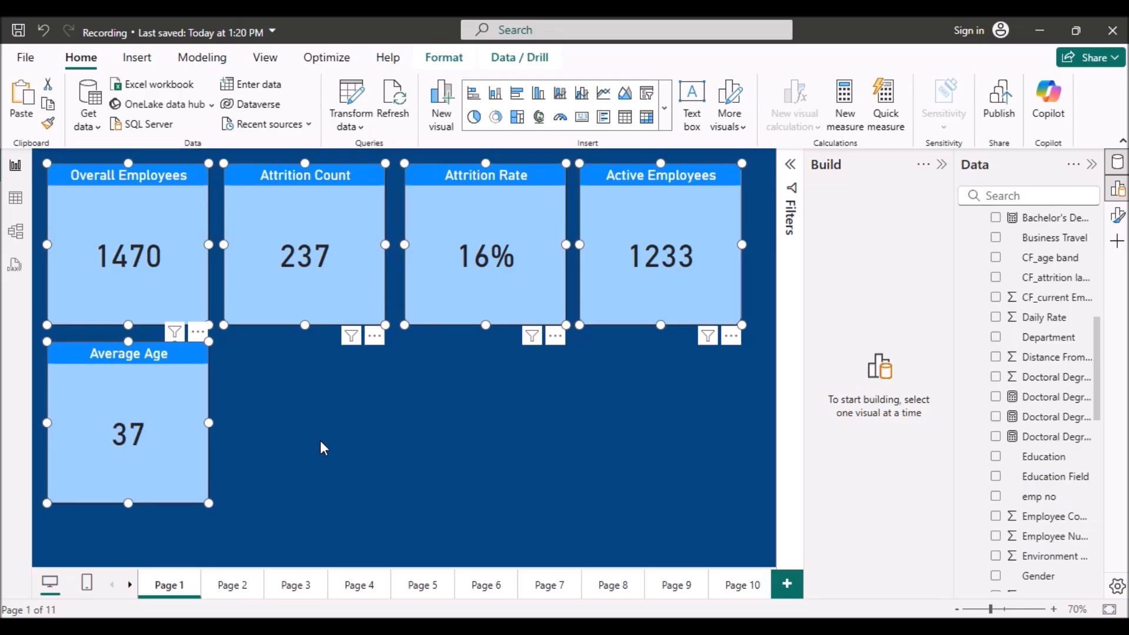
Paste the copied KPI cards onto the empty Page 11.
{"action": "left_click", "coordinate": [742, 585]}
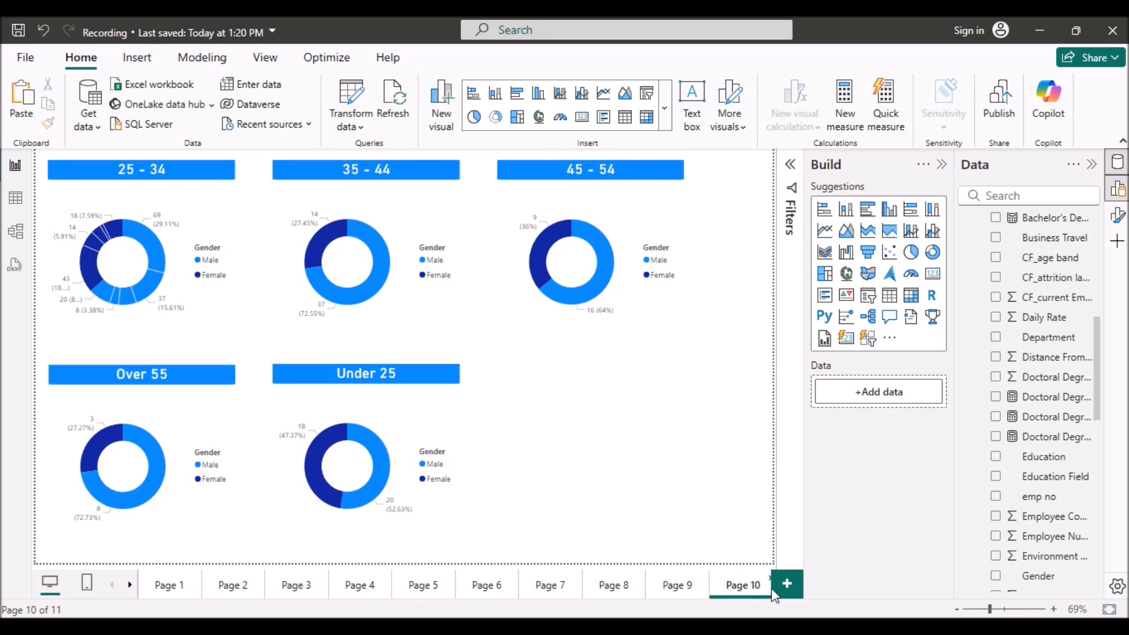
{"action": "left_click", "coordinate": [128, 585]}
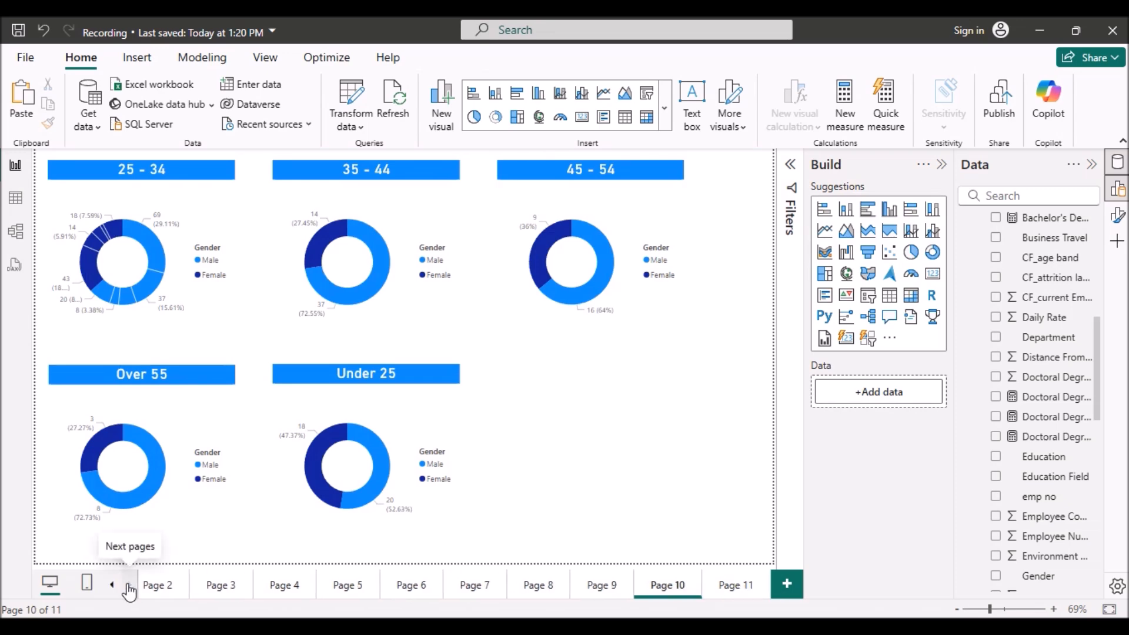
{"action": "left_click", "coordinate": [729, 586]}
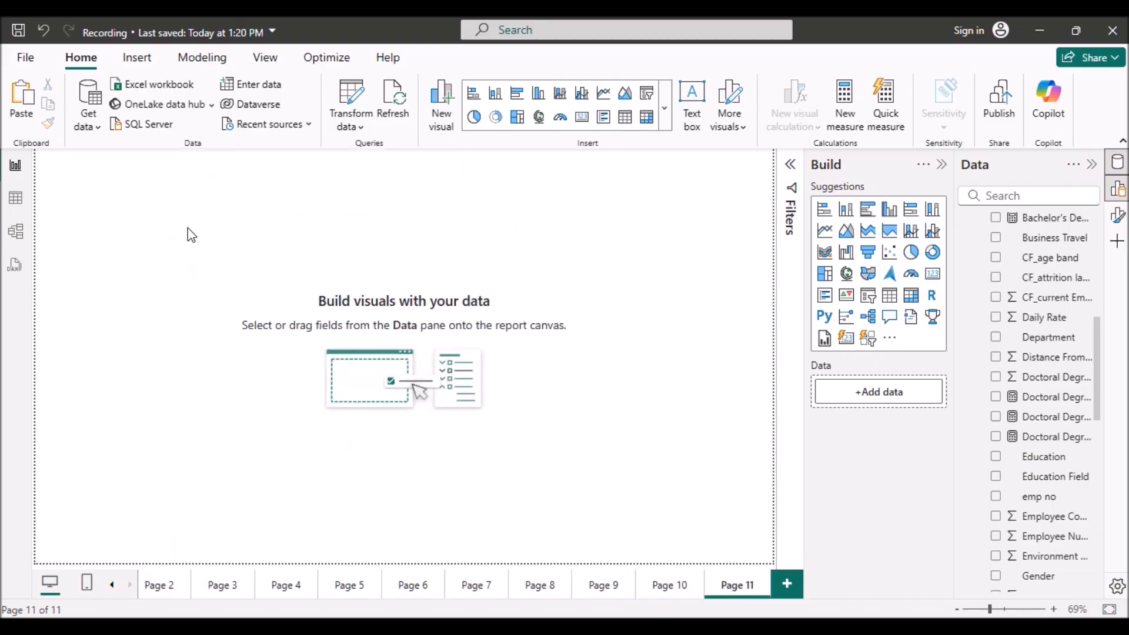
{"action": "key", "text": "ctrl+v"}
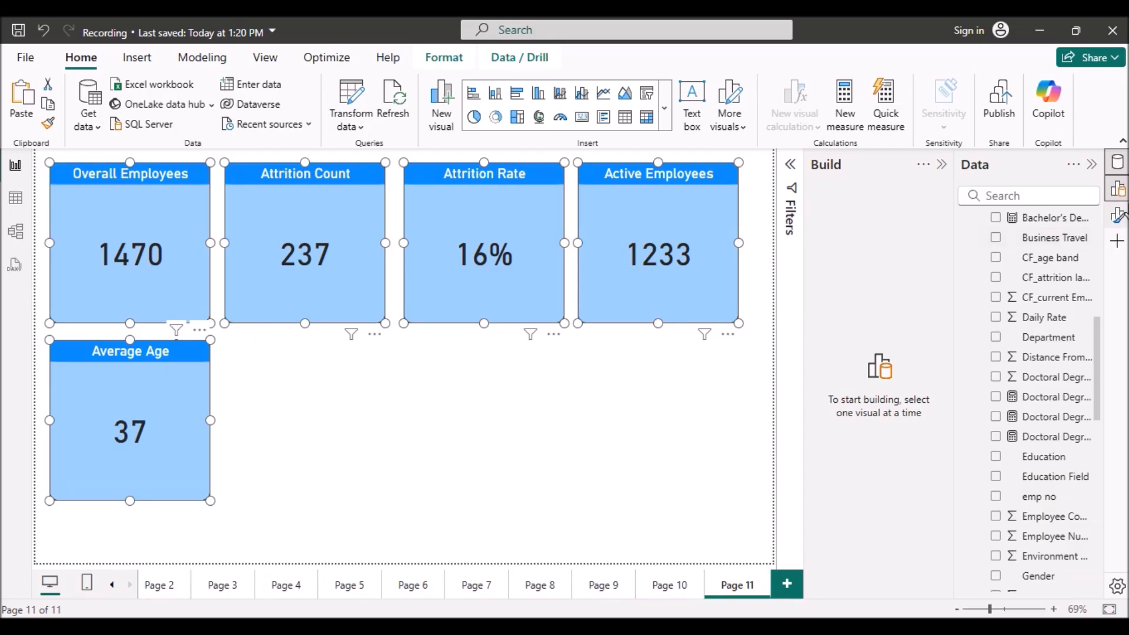
Resize all the pasted cards on Page 11 to a height of 94 and a width of 238.
{"action": "left_click", "coordinate": [1118, 216]}
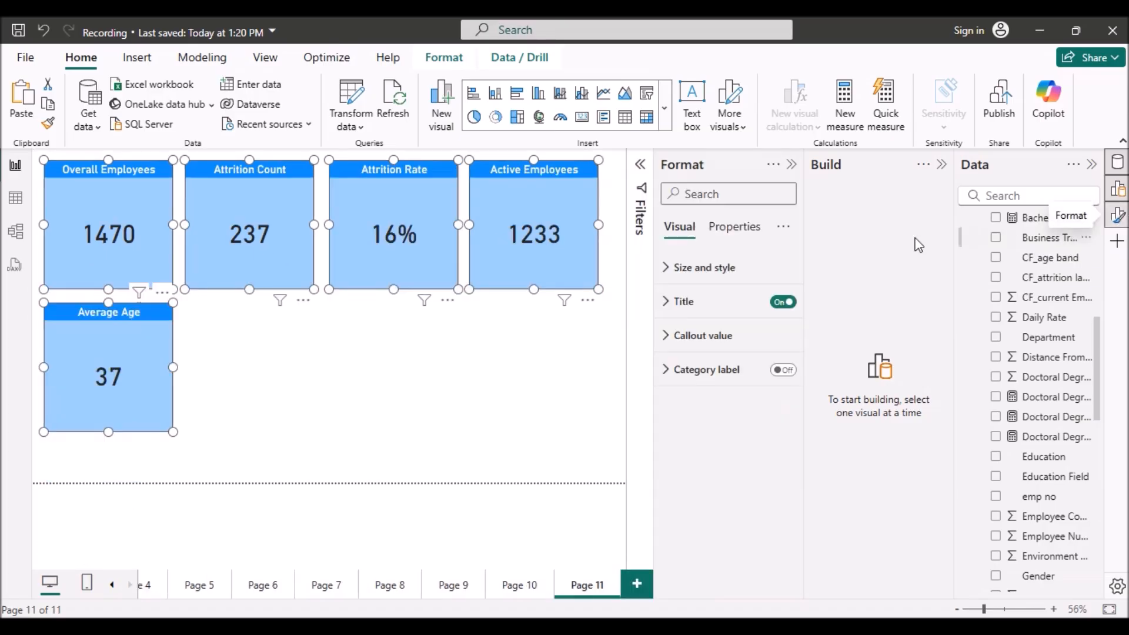
{"action": "left_click", "coordinate": [665, 273]}
{"action": "double_click", "coordinate": [695, 348]}
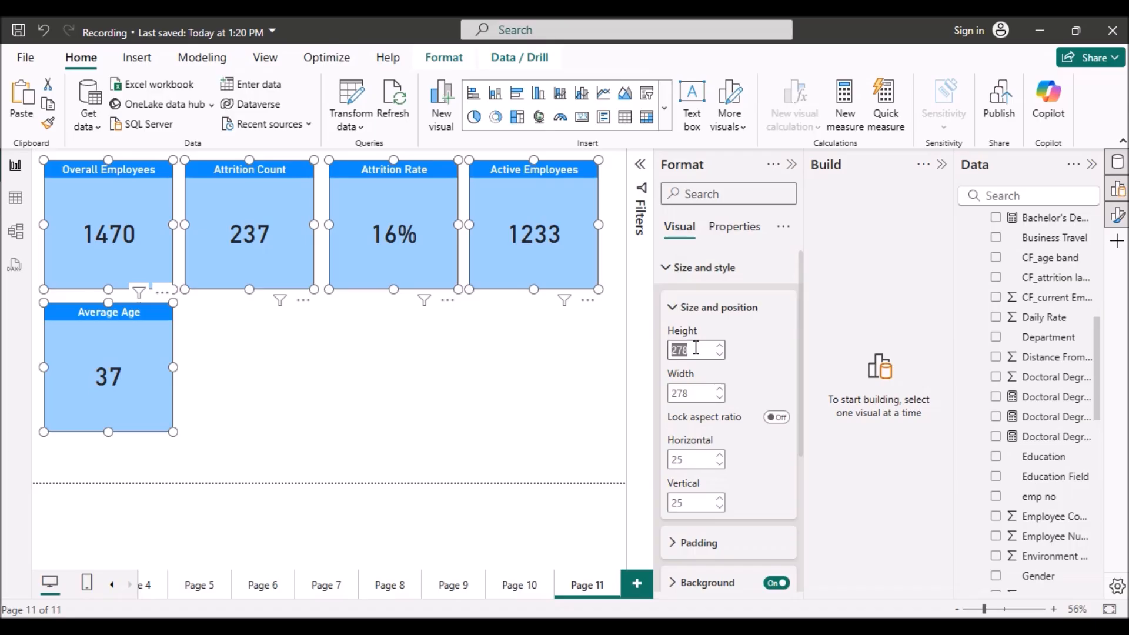
{"action": "key", "text": "BackSpace"}
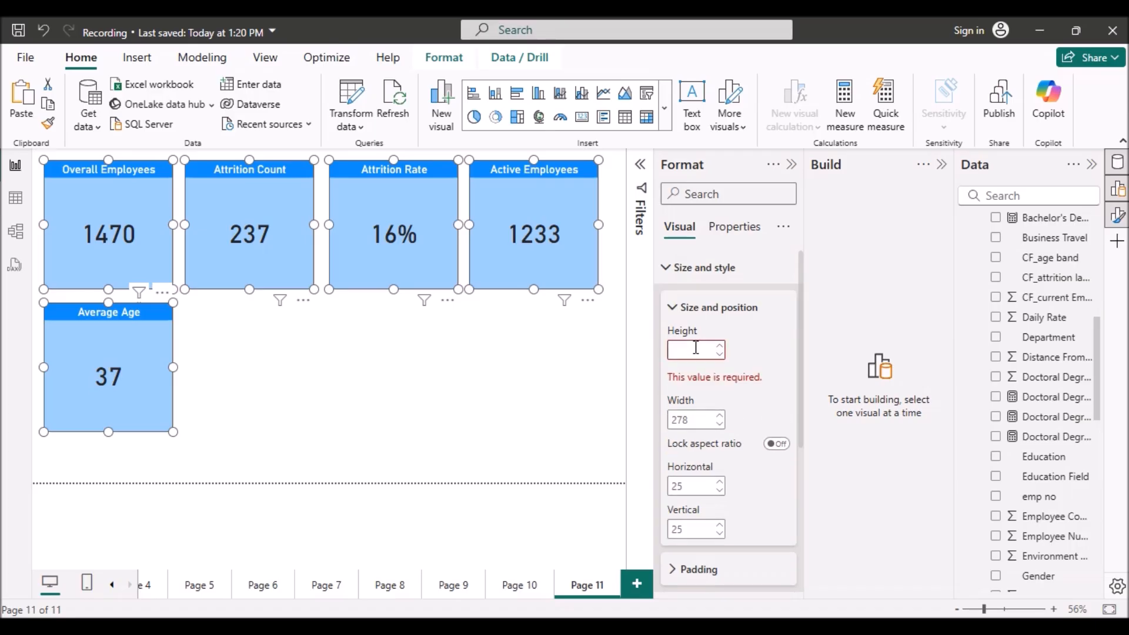
{"action": "type", "text": "94"}
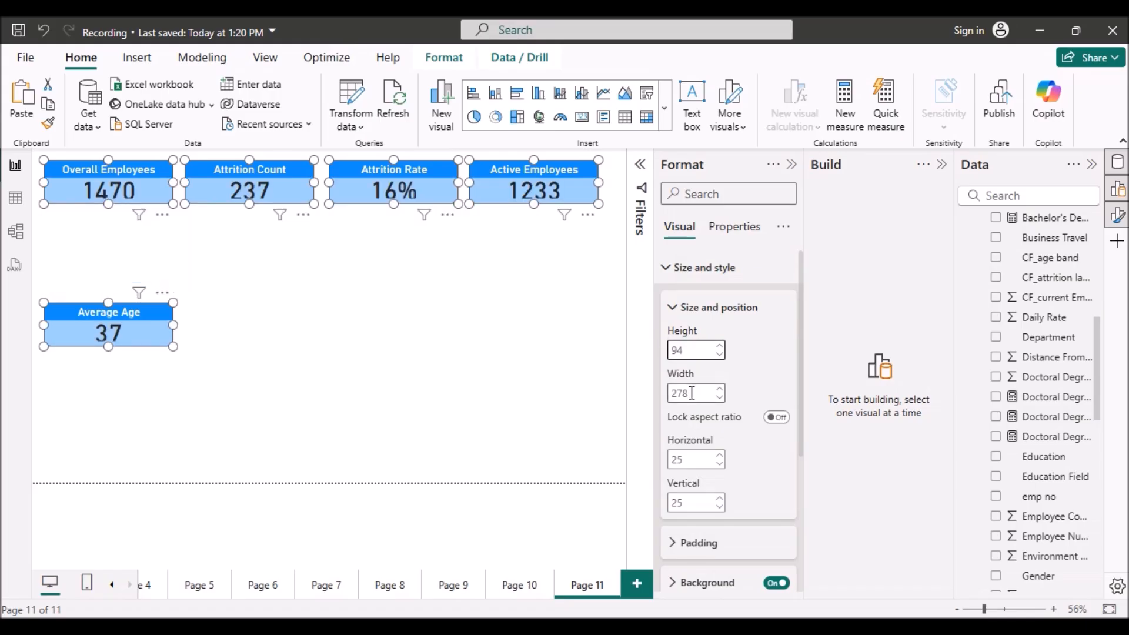
{"action": "double_click", "coordinate": [691, 392]}
{"action": "key", "text": "BackSpace"}
{"action": "type", "text": "238"}
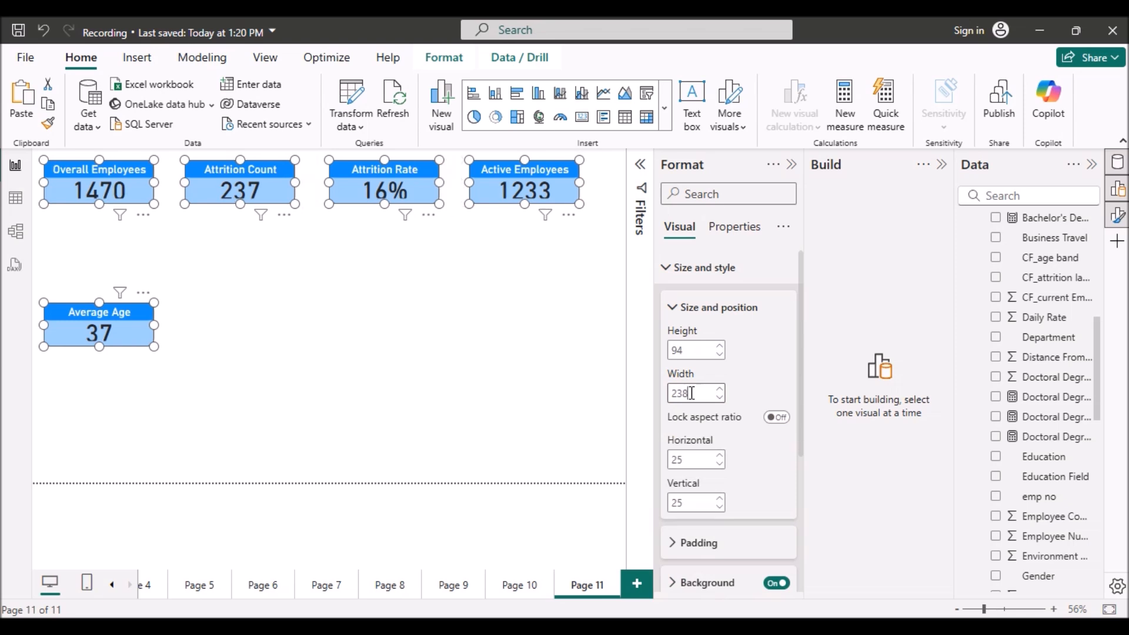
Change the background color of all the selected cards to white.
{"action": "left_click", "coordinate": [672, 308]}
{"action": "left_click", "coordinate": [673, 392]}
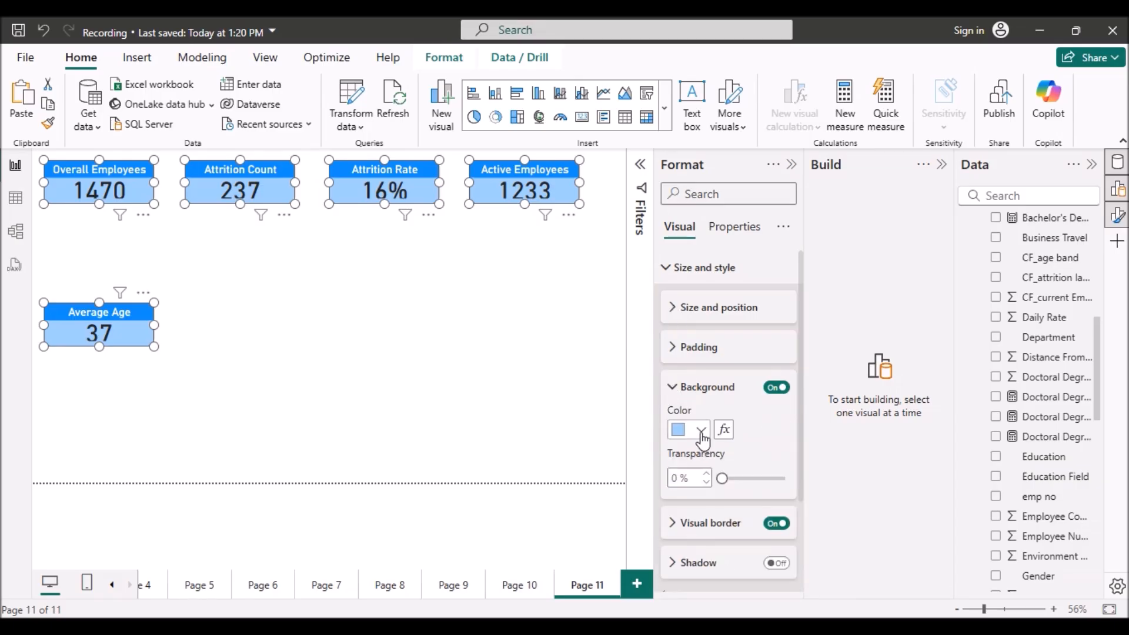
{"action": "left_click", "coordinate": [700, 432]}
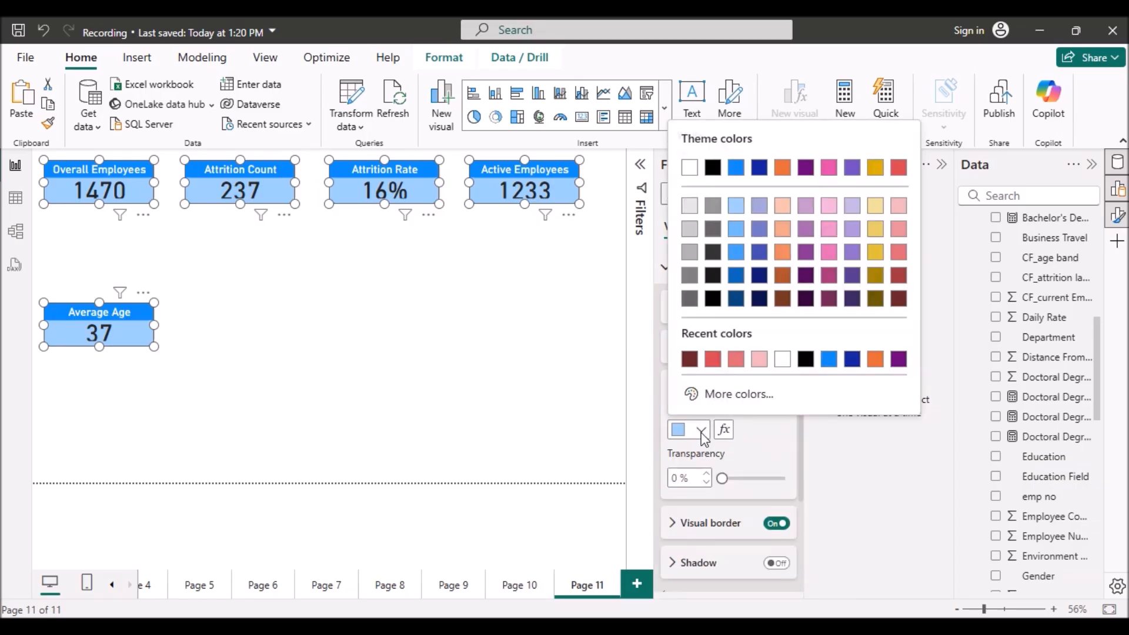
{"action": "left_click", "coordinate": [783, 358]}
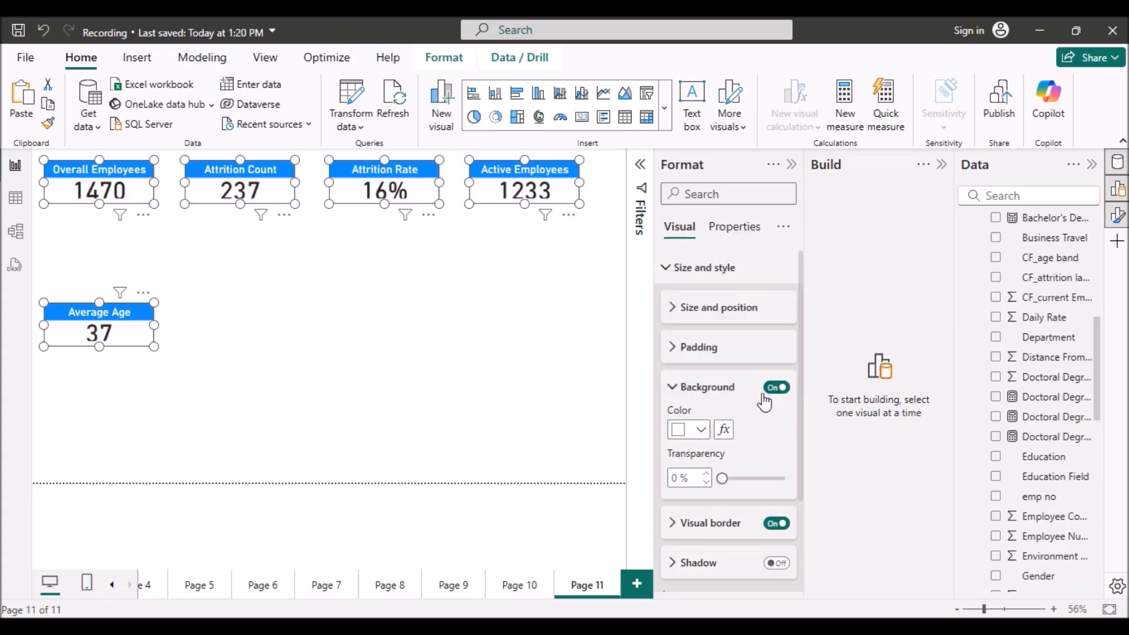
{"action": "left_click", "coordinate": [672, 390]}
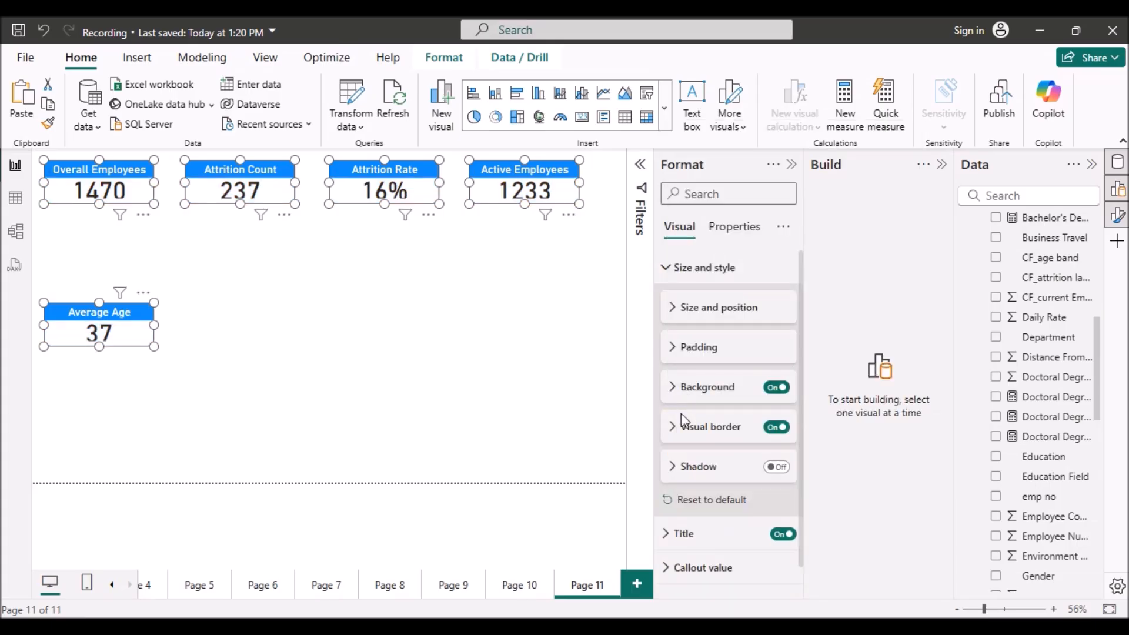
Give the card titles a white background and blue text.
{"action": "left_click", "coordinate": [666, 533]}
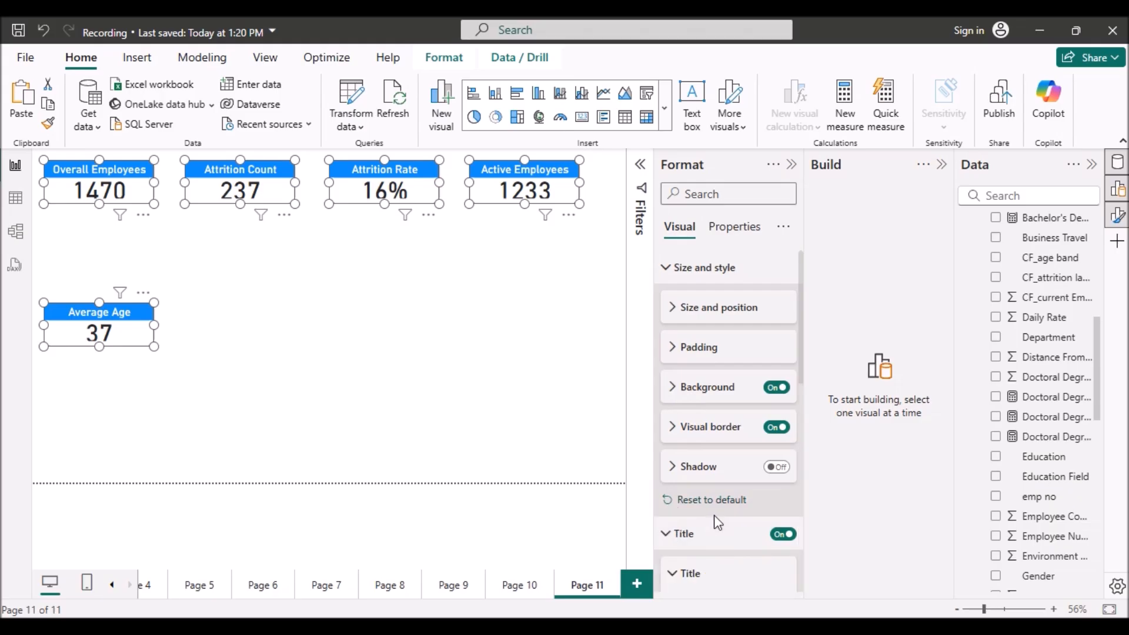
{"action": "scroll", "coordinate": [714, 516], "scroll_direction": "down", "scroll_amount": 6}
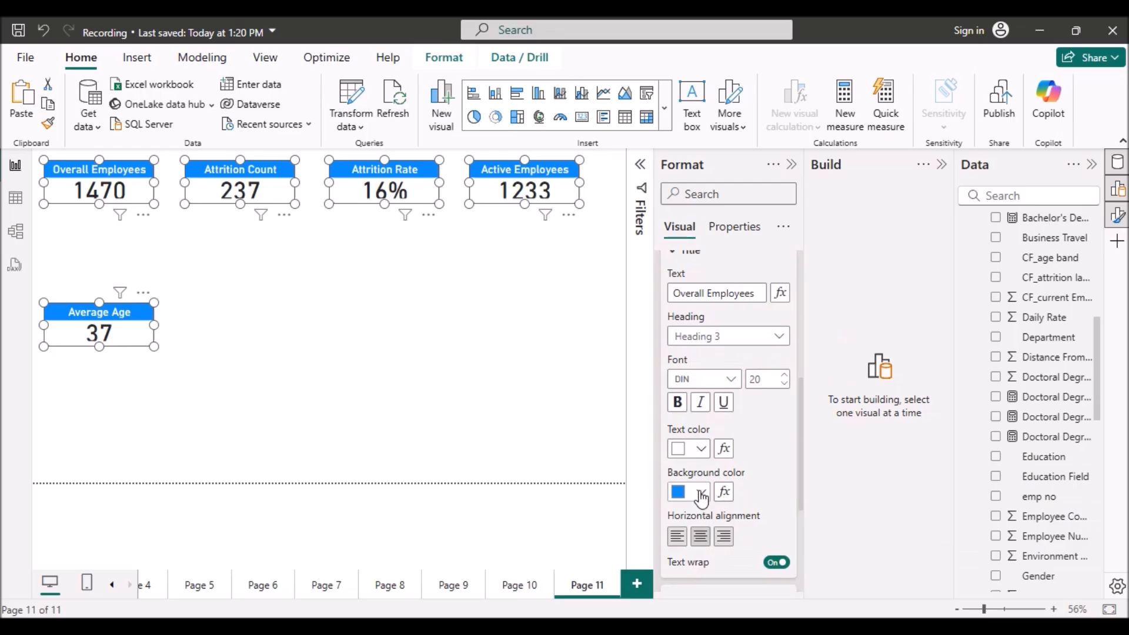
{"action": "left_click", "coordinate": [701, 497]}
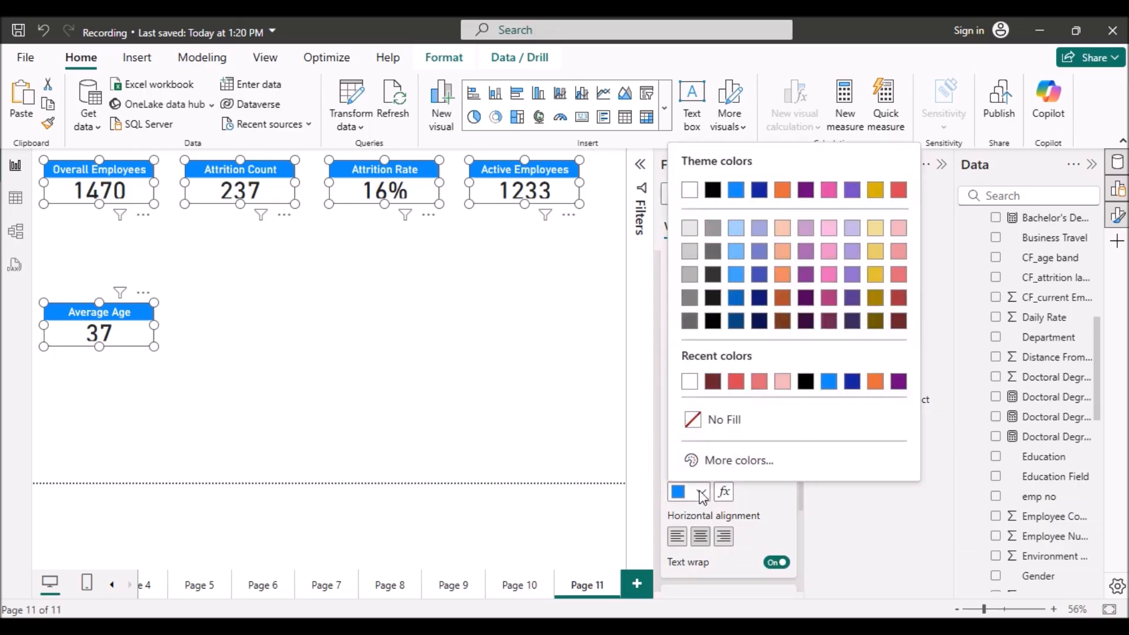
{"action": "left_click", "coordinate": [690, 381]}
{"action": "left_click", "coordinate": [699, 450]}
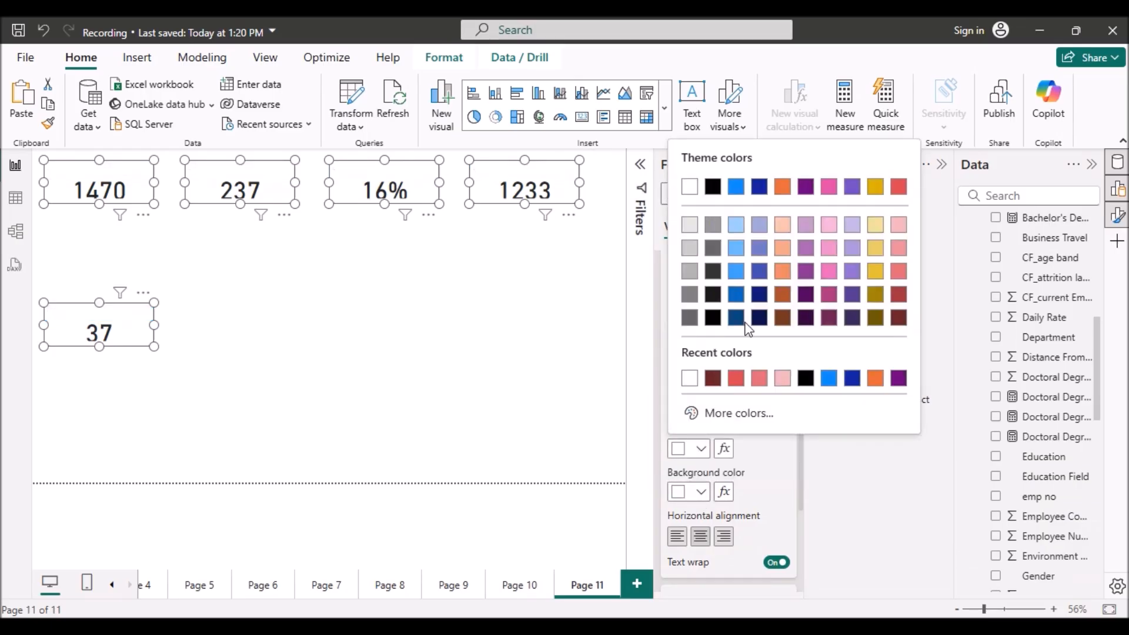
{"action": "left_click", "coordinate": [735, 187]}
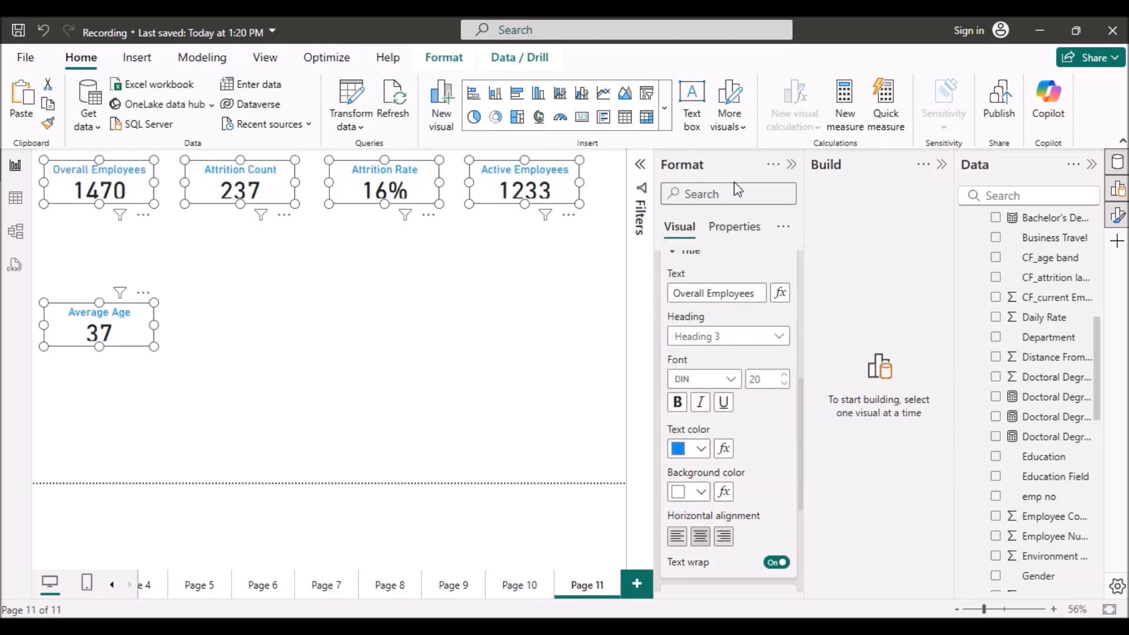
Reduce the title font size of the selected cards to 15.
{"action": "left_click", "coordinate": [784, 383]}
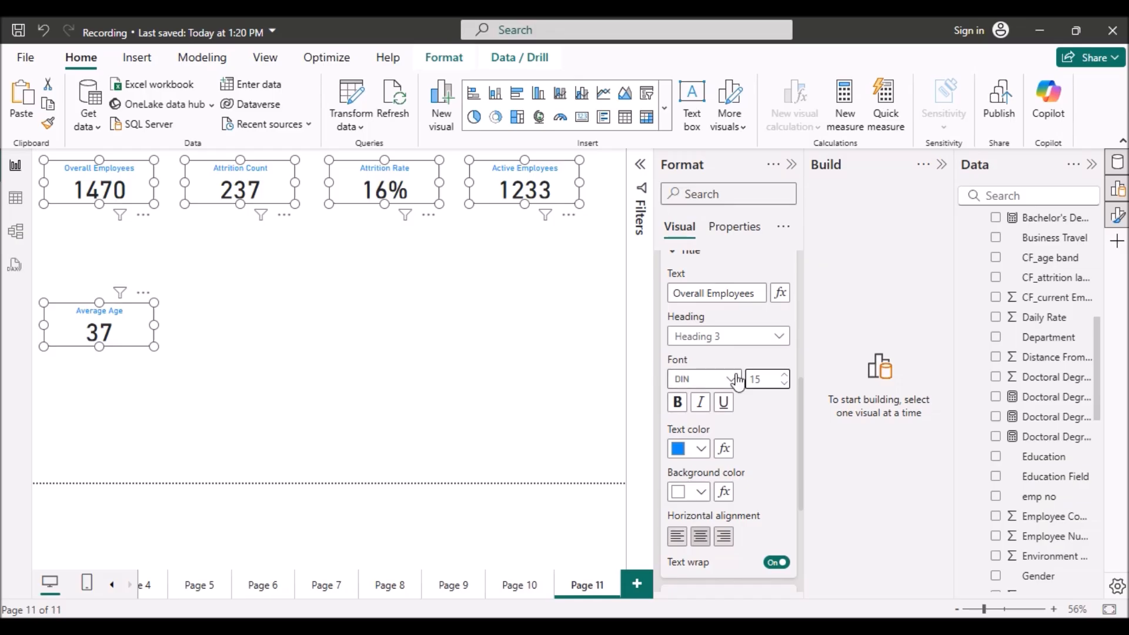
{"action": "scroll", "coordinate": [738, 373], "scroll_direction": "up", "scroll_amount": 2}
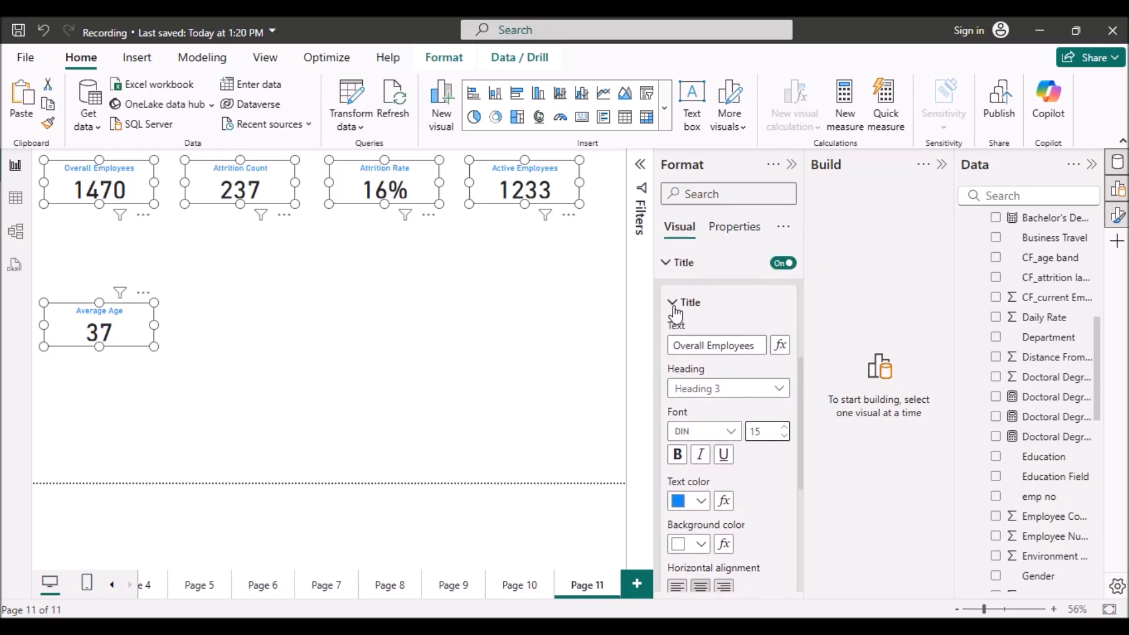
{"action": "left_click", "coordinate": [676, 311]}
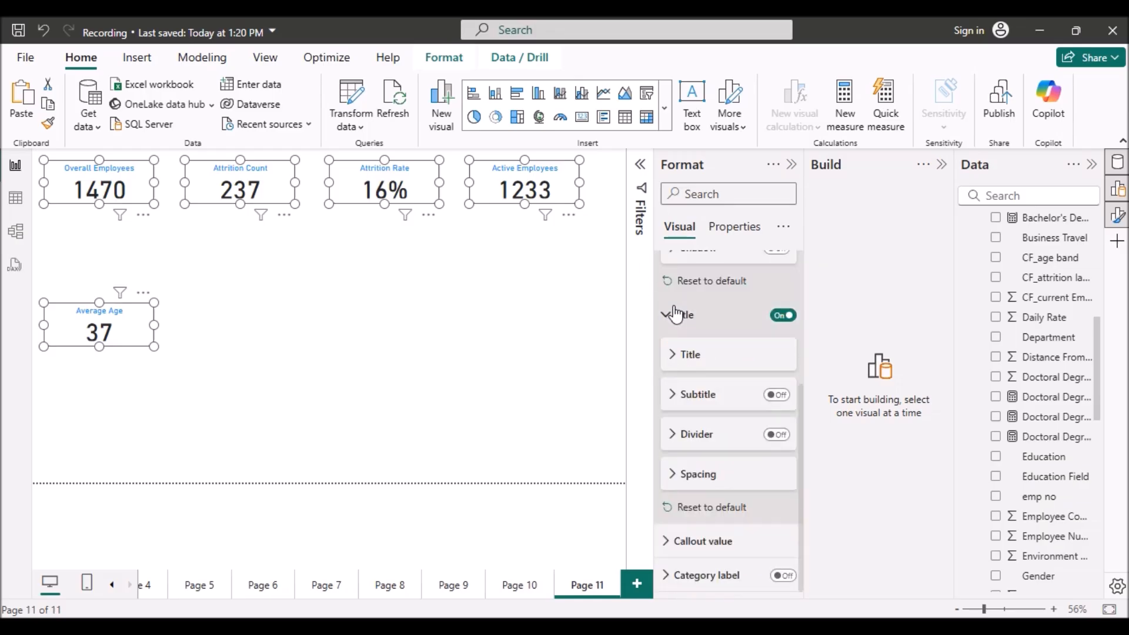
Set the callout values of all the cards to blue (#118DFF) with font size 40.
{"action": "left_click", "coordinate": [520, 198]}
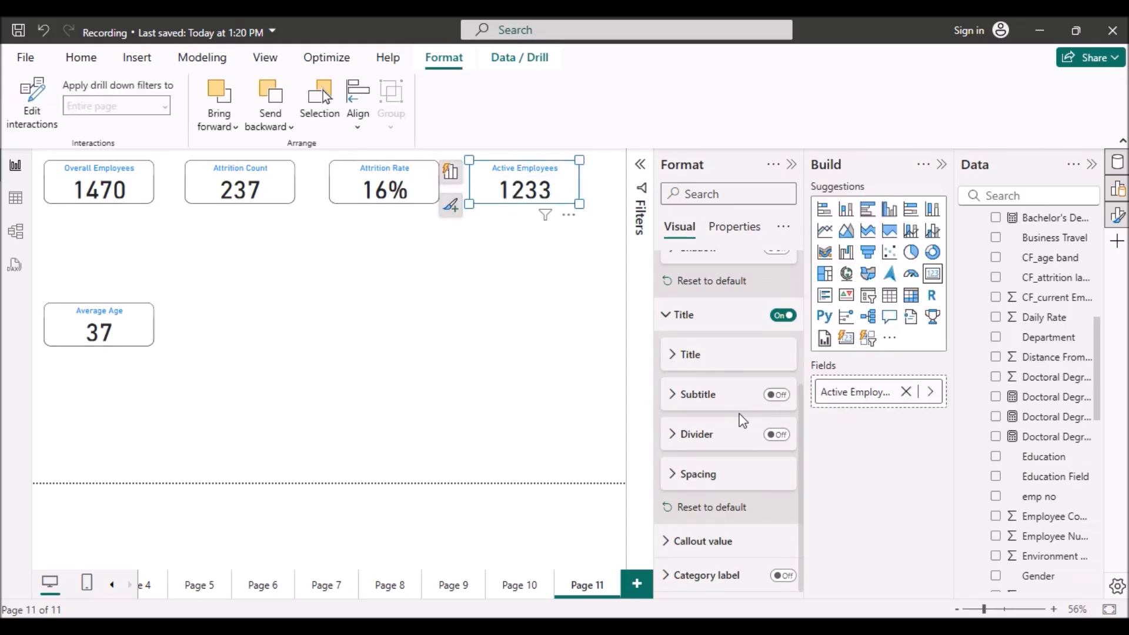
{"action": "scroll", "coordinate": [735, 388], "scroll_direction": "up", "scroll_amount": 2}
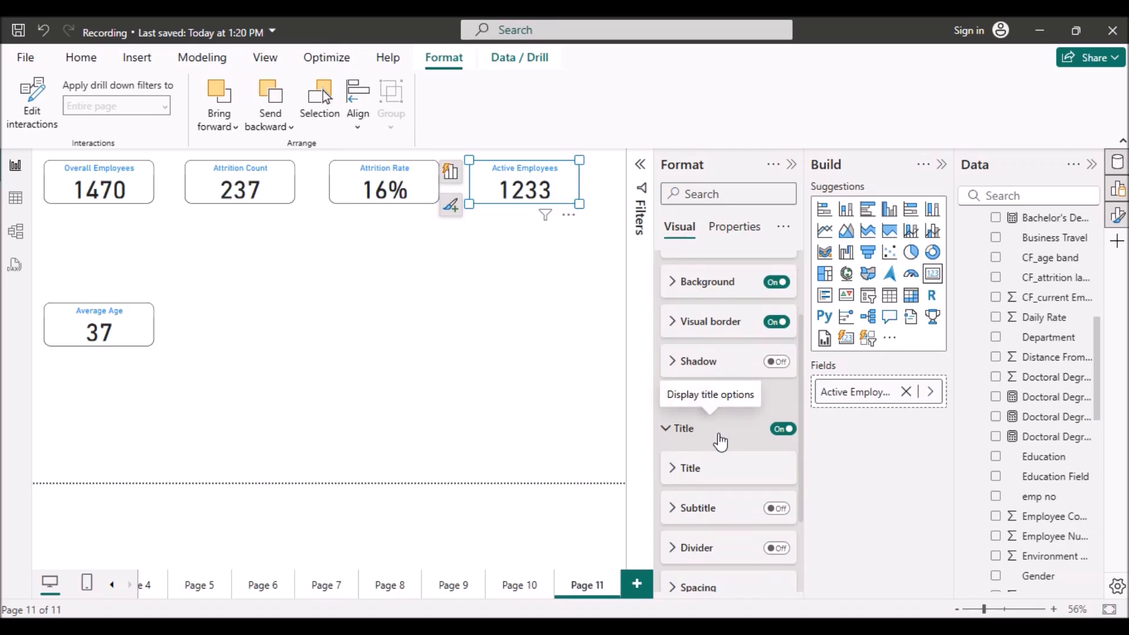
{"action": "scroll", "coordinate": [718, 435], "scroll_direction": "down", "scroll_amount": 1}
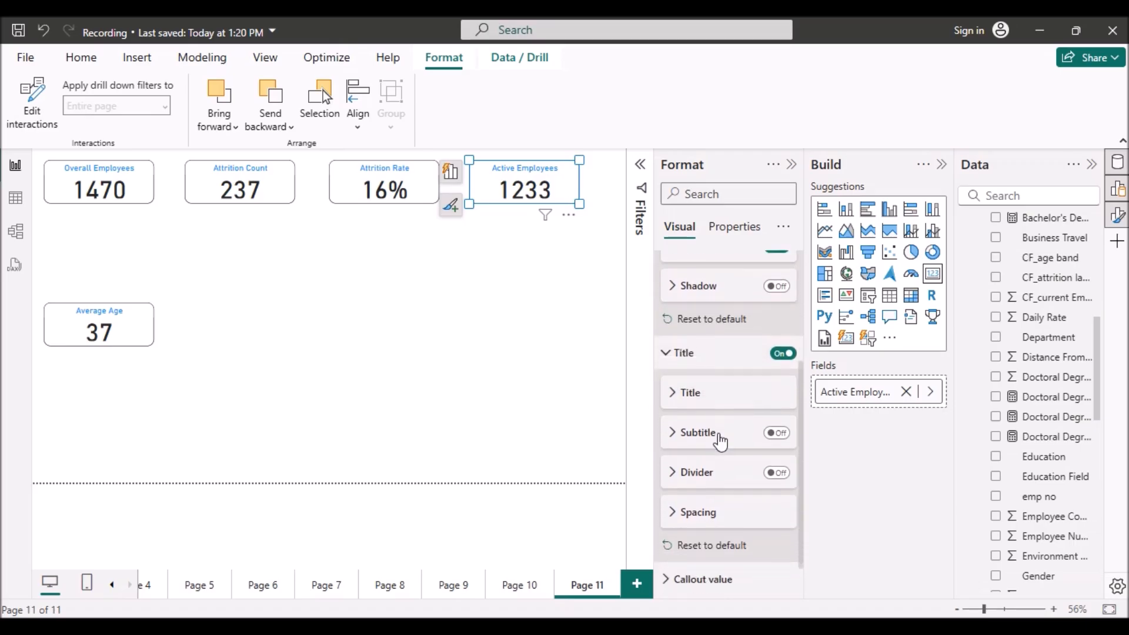
{"action": "left_click", "coordinate": [519, 194]}
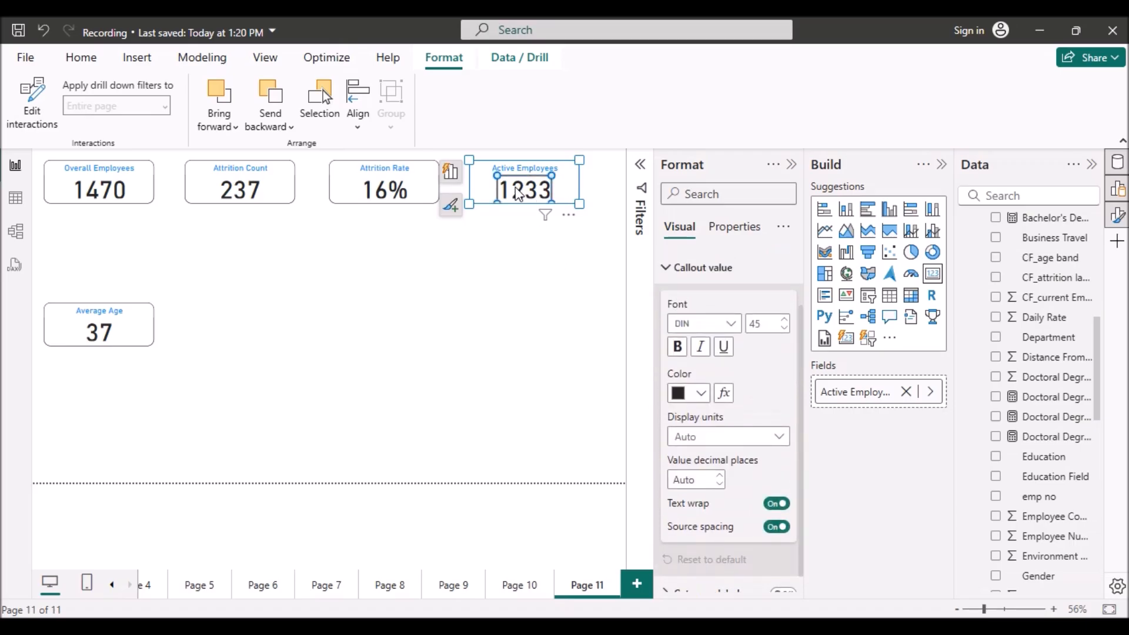
{"action": "left_click", "coordinate": [379, 272]}
{"action": "key", "text": "ctrl+a"}
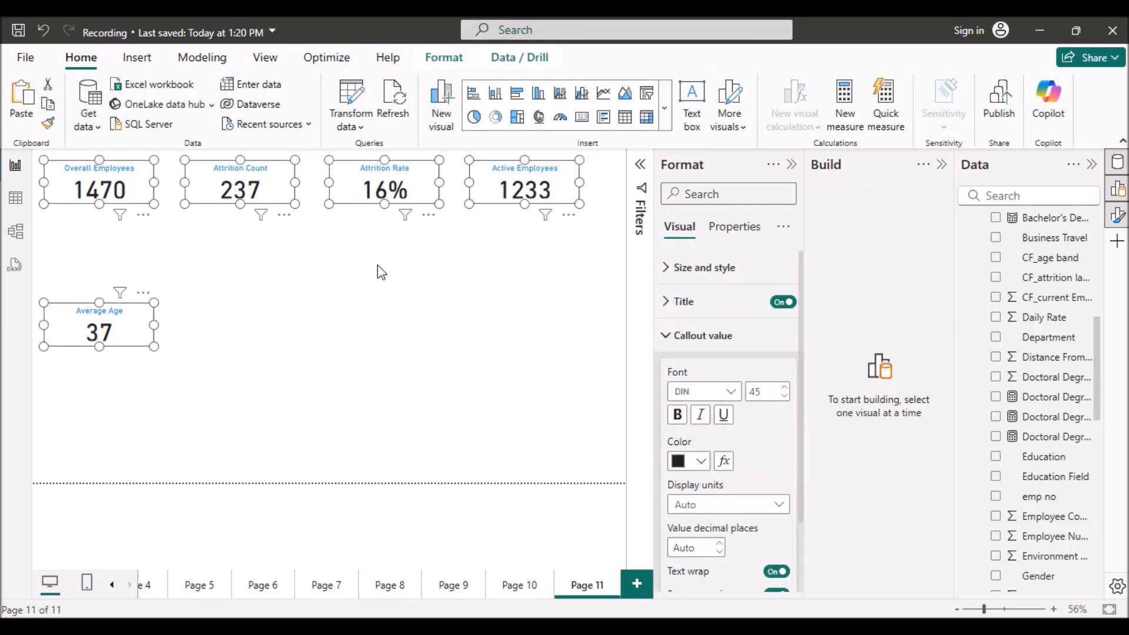
{"action": "scroll", "coordinate": [699, 365], "scroll_direction": "down", "scroll_amount": 3}
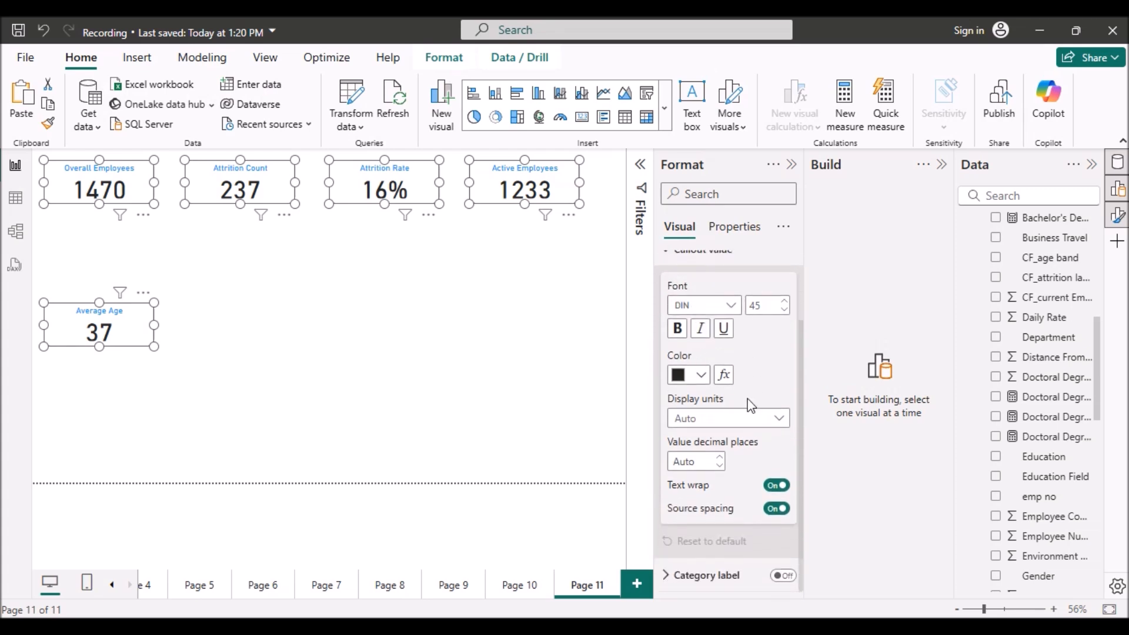
{"action": "left_click", "coordinate": [701, 378]}
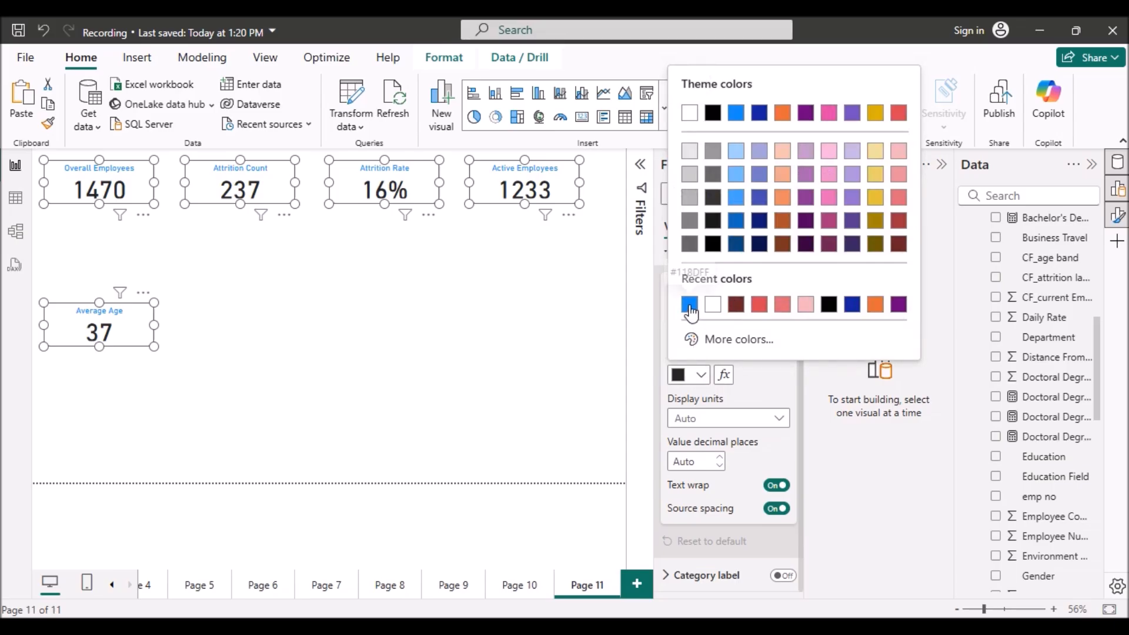
{"action": "left_click", "coordinate": [689, 305]}
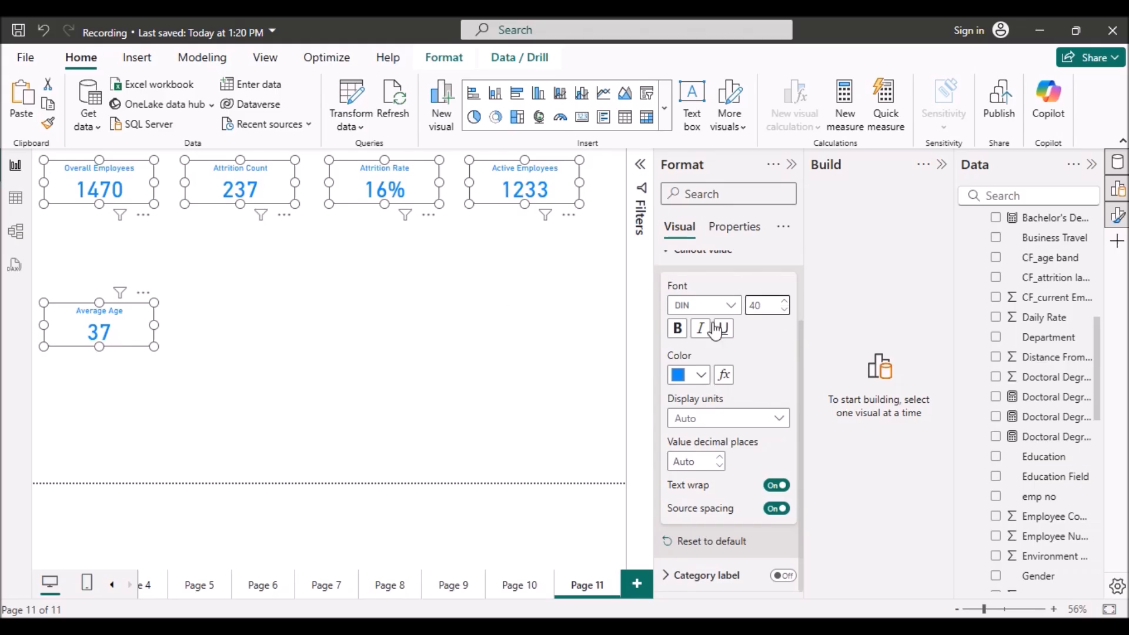
{"action": "scroll", "coordinate": [713, 329], "scroll_direction": "up", "scroll_amount": 1}
{"action": "left_click", "coordinate": [671, 318]}
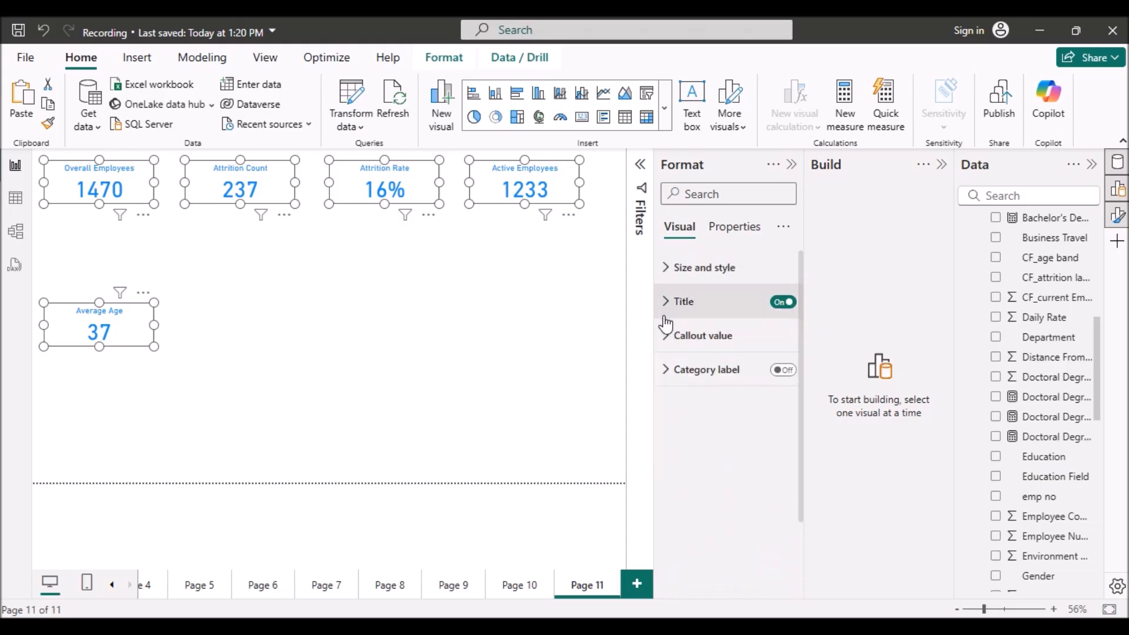
Set the rounded corners of the selected cards' visual border to 20 px.
{"action": "left_click", "coordinate": [667, 266]}
{"action": "scroll", "coordinate": [715, 366], "scroll_direction": "down", "scroll_amount": 1}
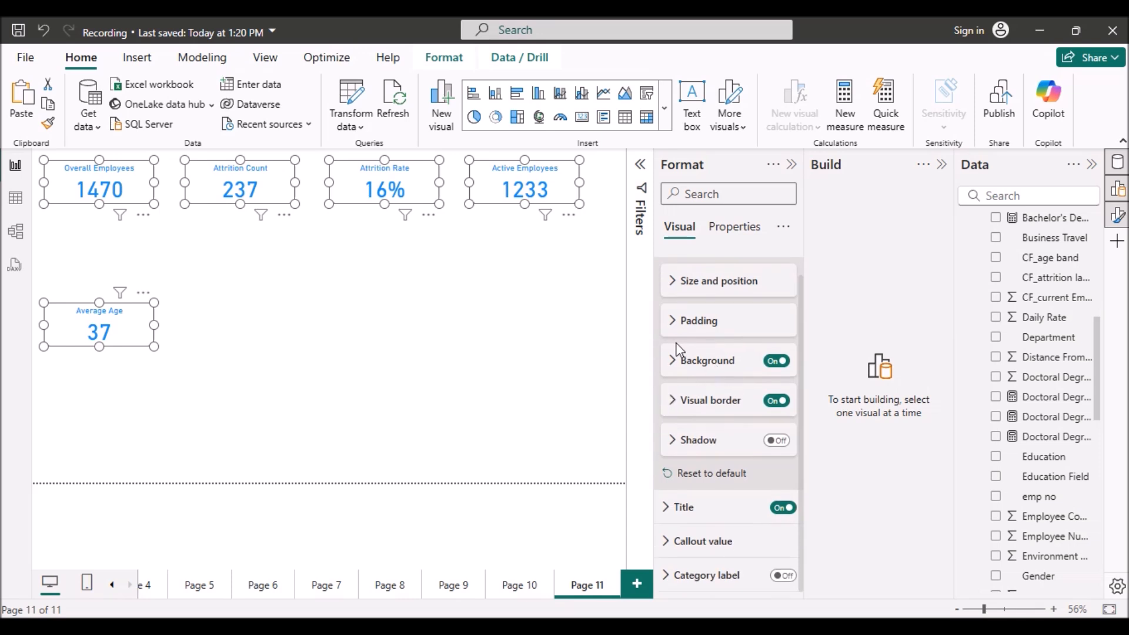
{"action": "left_click", "coordinate": [673, 406]}
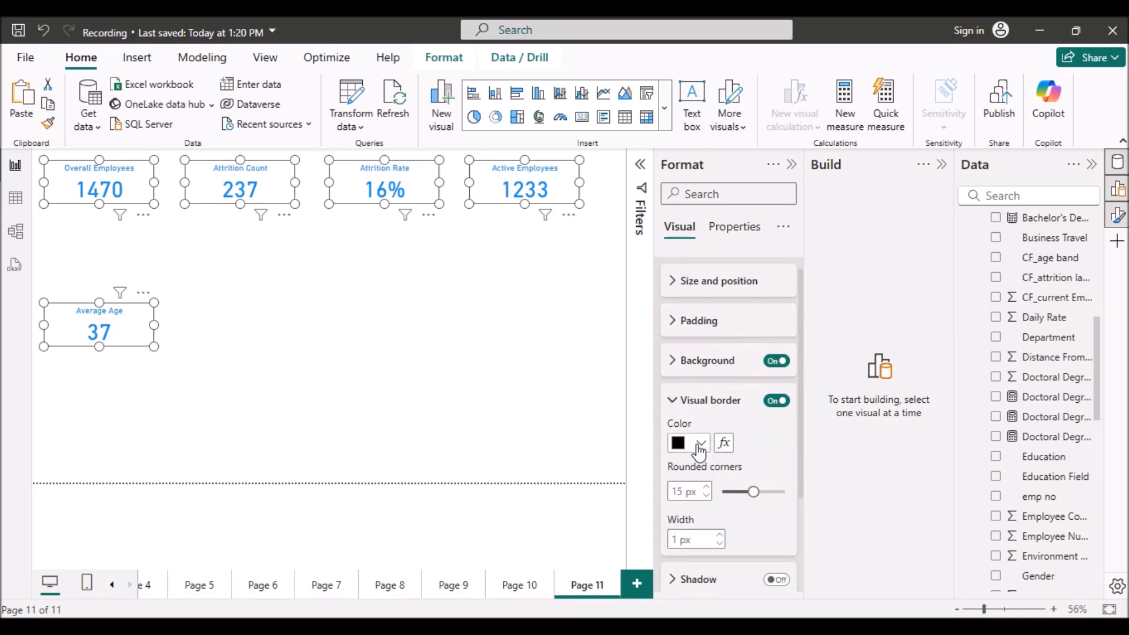
{"action": "scroll", "coordinate": [699, 451], "scroll_direction": "down", "scroll_amount": 3}
{"action": "double_click", "coordinate": [677, 405]}
{"action": "type", "text": "20"}
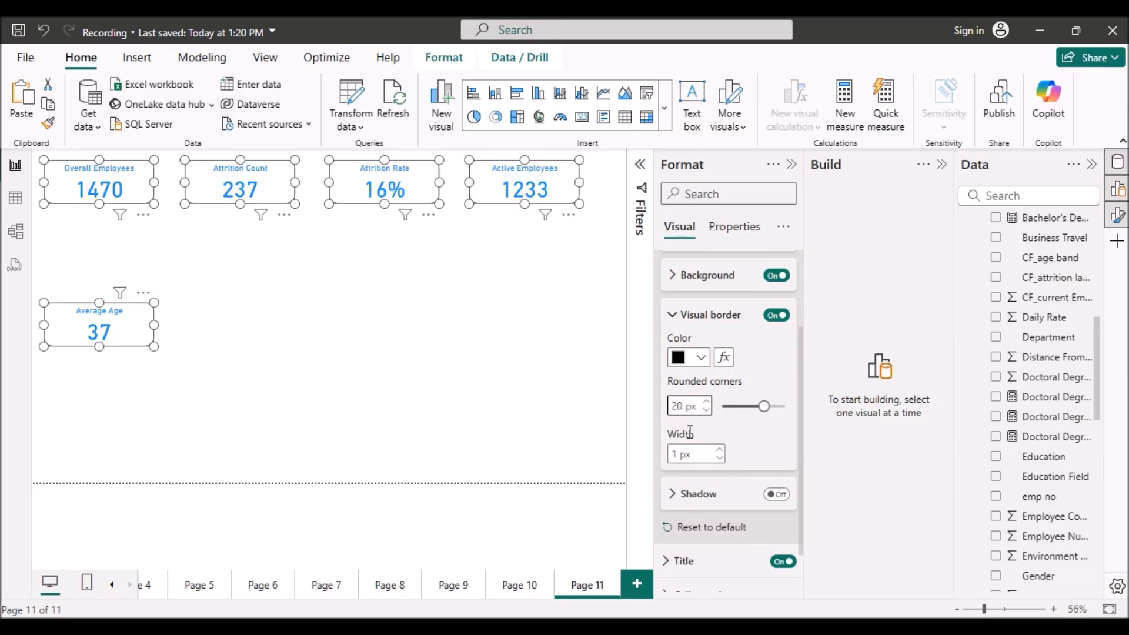
{"action": "scroll", "coordinate": [676, 376], "scroll_direction": "up", "scroll_amount": 2}
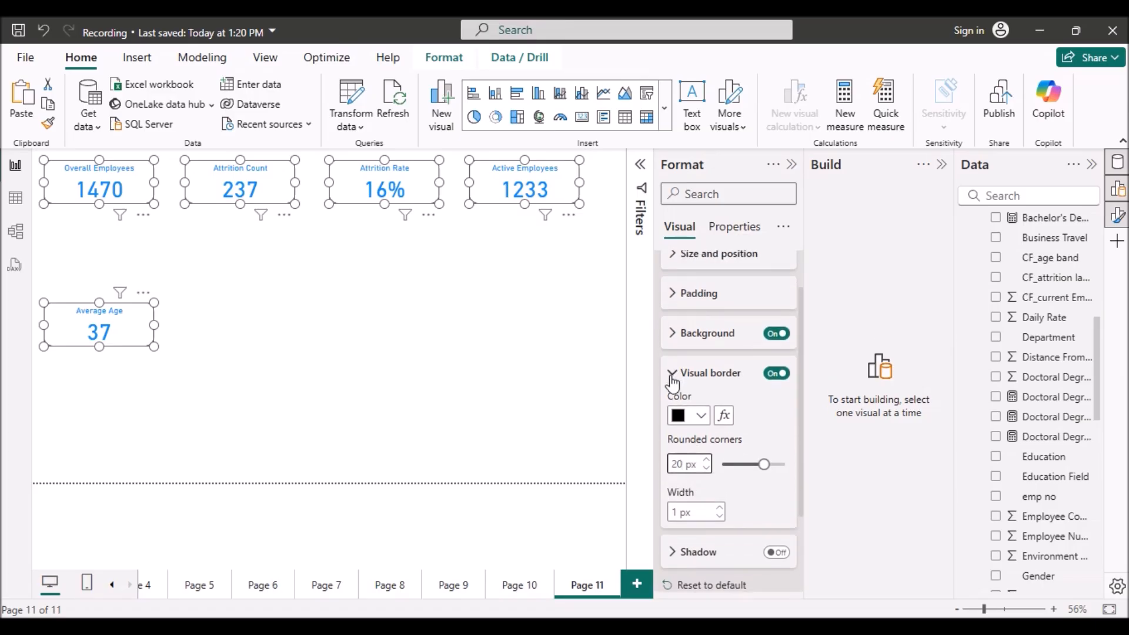
{"action": "left_click", "coordinate": [672, 370]}
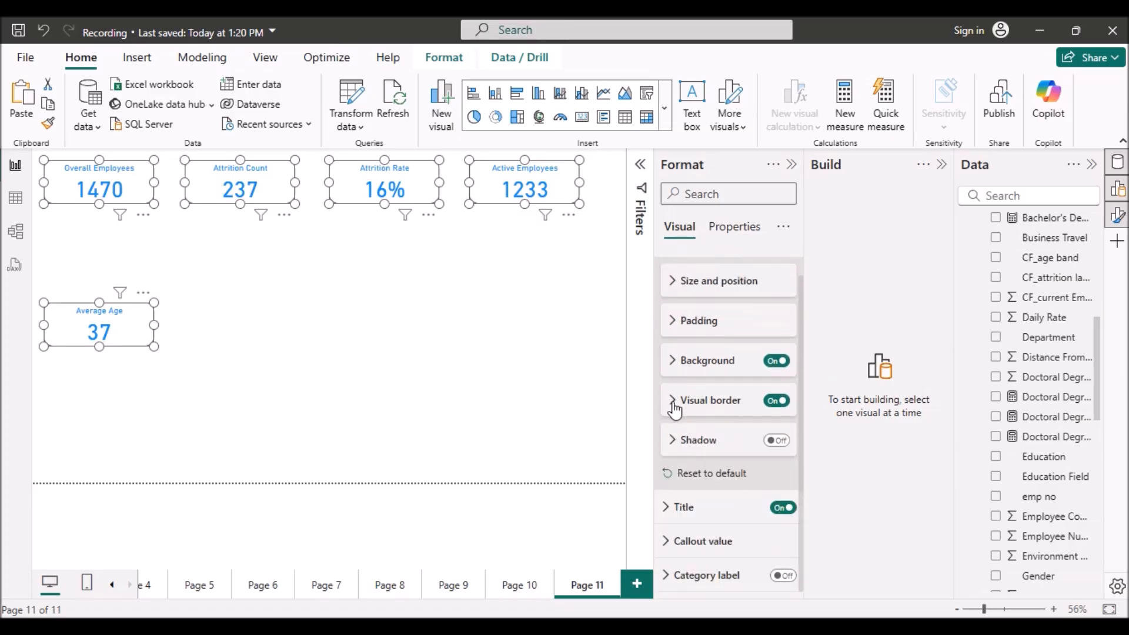
Turn on the shadow for all the selected cards, then deselect them.
{"action": "left_click", "coordinate": [674, 441]}
{"action": "scroll", "coordinate": [717, 481], "scroll_direction": "down", "scroll_amount": 3}
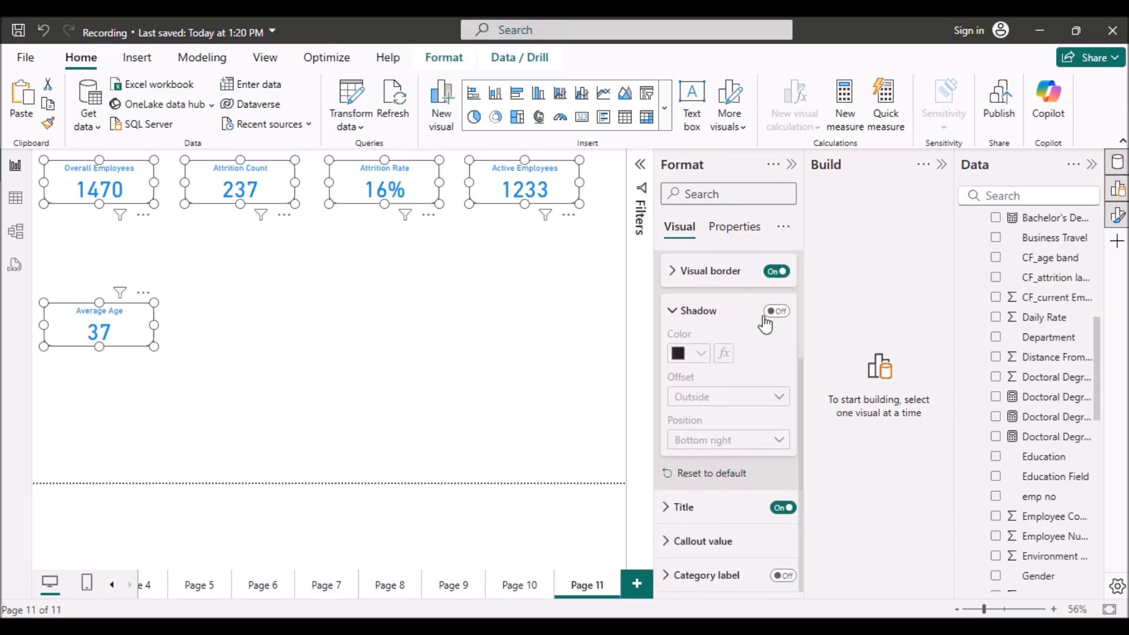
{"action": "left_click", "coordinate": [773, 311]}
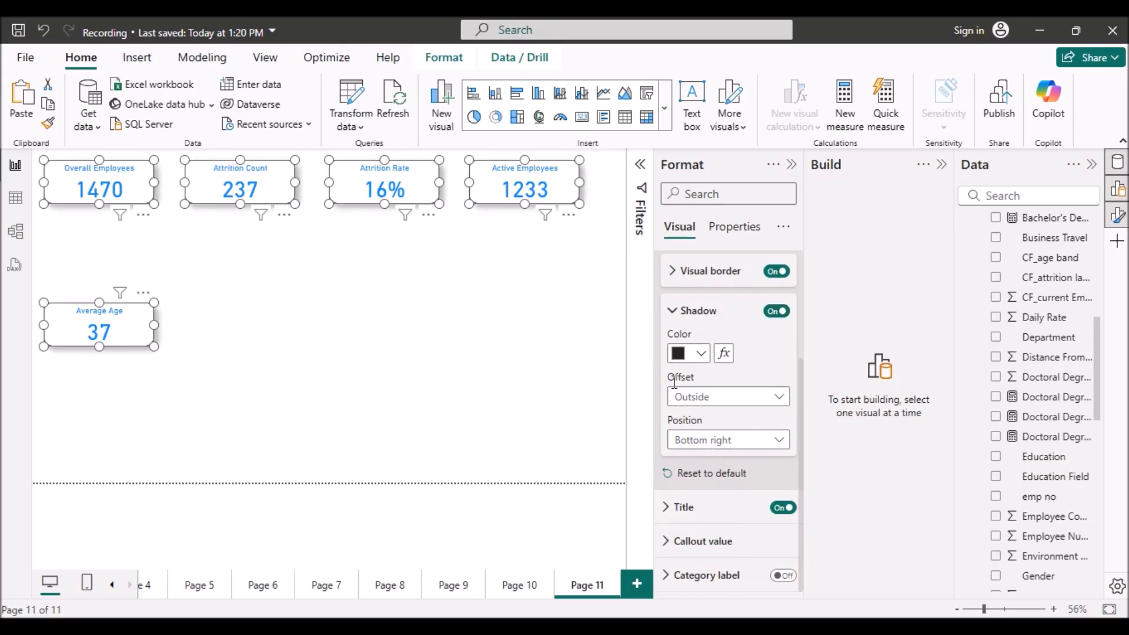
{"action": "left_click", "coordinate": [673, 312]}
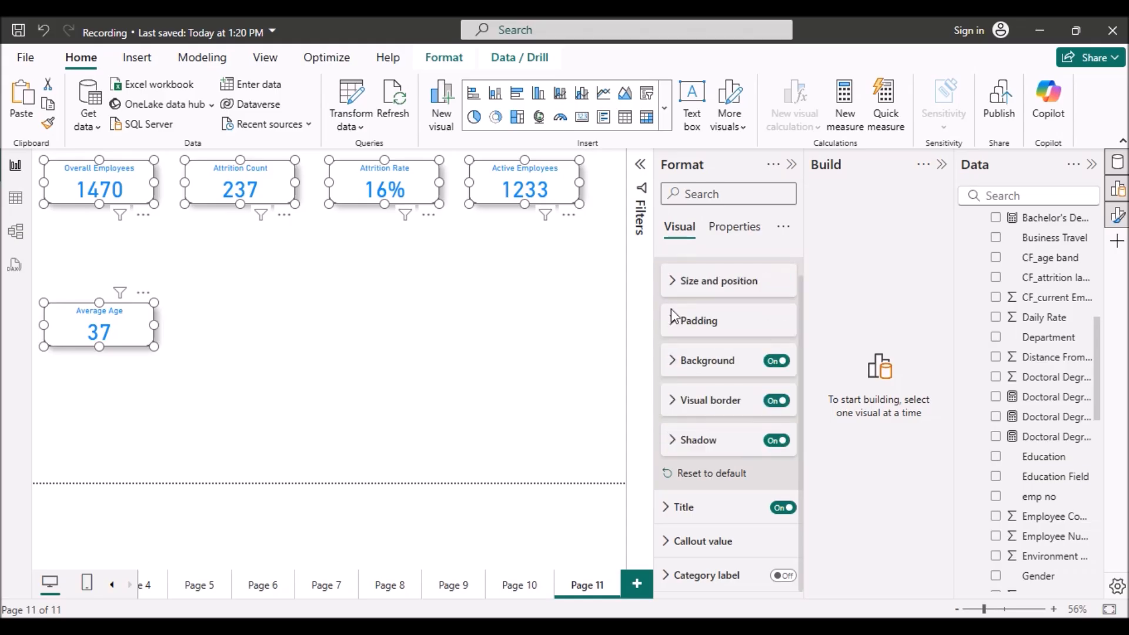
{"action": "left_click", "coordinate": [440, 256]}
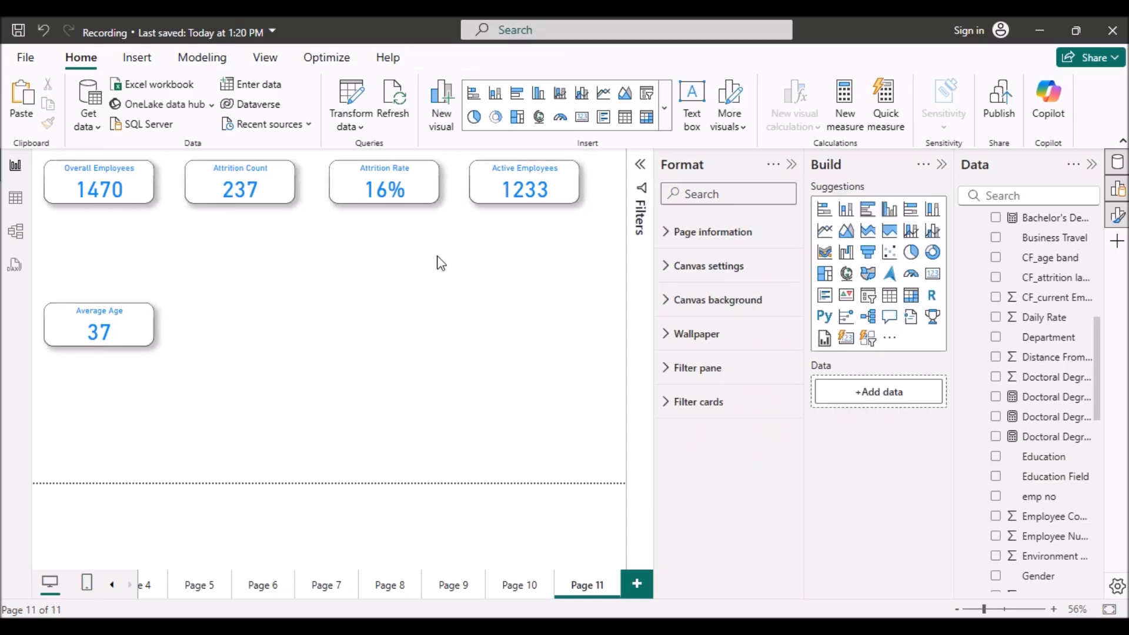
Line up the Overall Employees, Attrition Count, Attrition Rate and Active Employees cards side by side along the page's upper edge.
{"action": "left_click", "coordinate": [107, 189]}
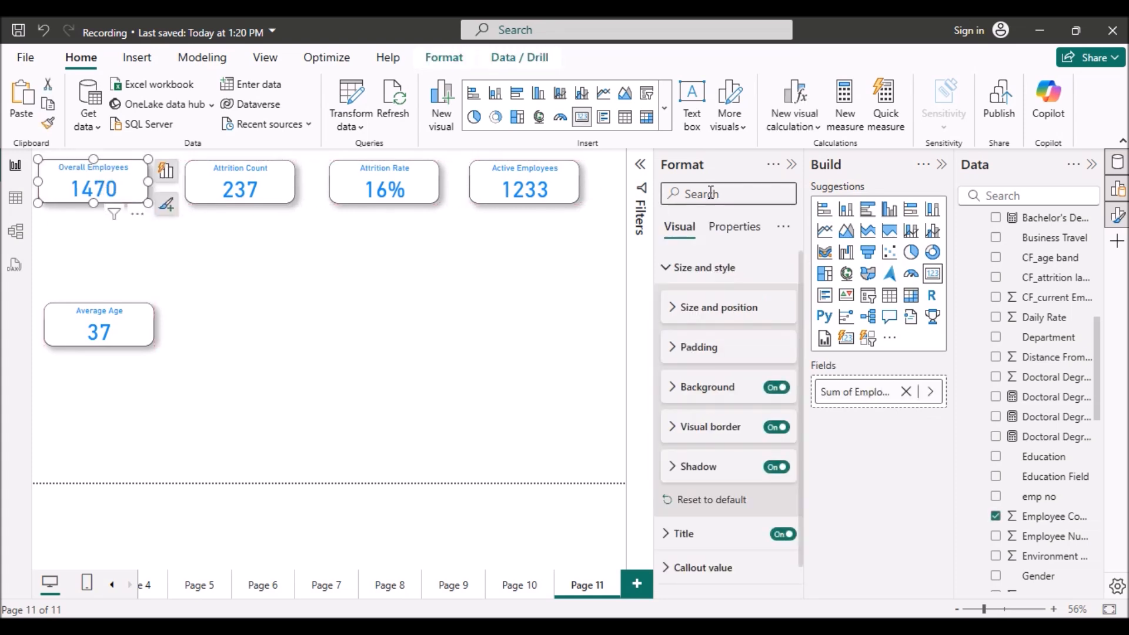
{"action": "left_click", "coordinate": [791, 164]}
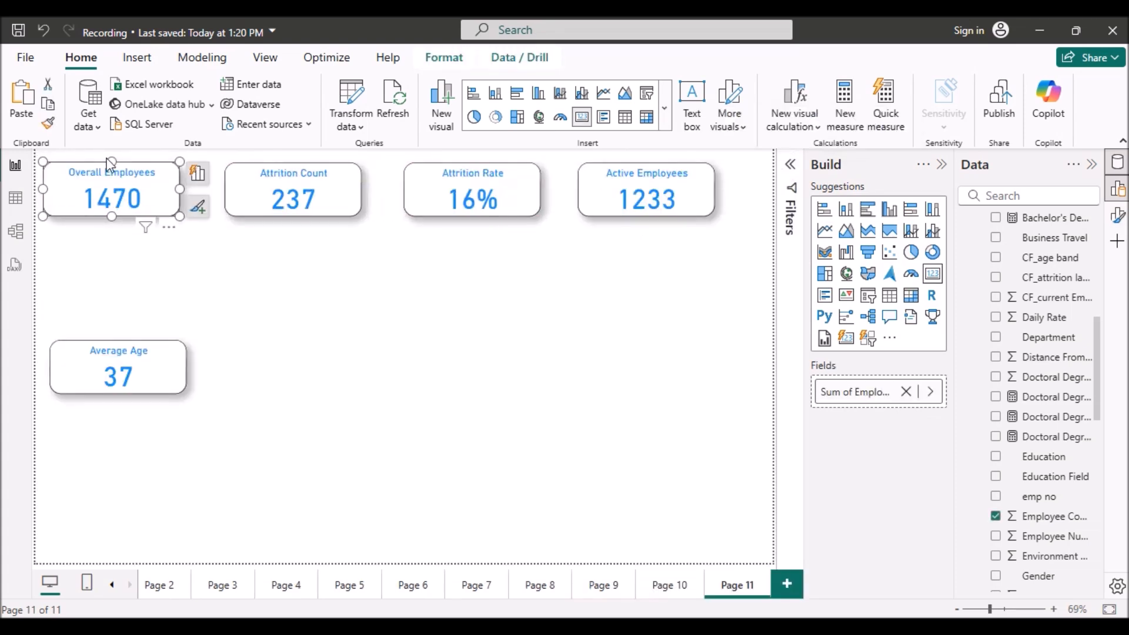
{"action": "left_click_drag", "start_coordinate": [108, 187], "coordinate": [106, 176]}
{"action": "left_click_drag", "start_coordinate": [304, 192], "coordinate": [265, 187]}
{"action": "left_click_drag", "start_coordinate": [426, 177], "coordinate": [385, 176]}
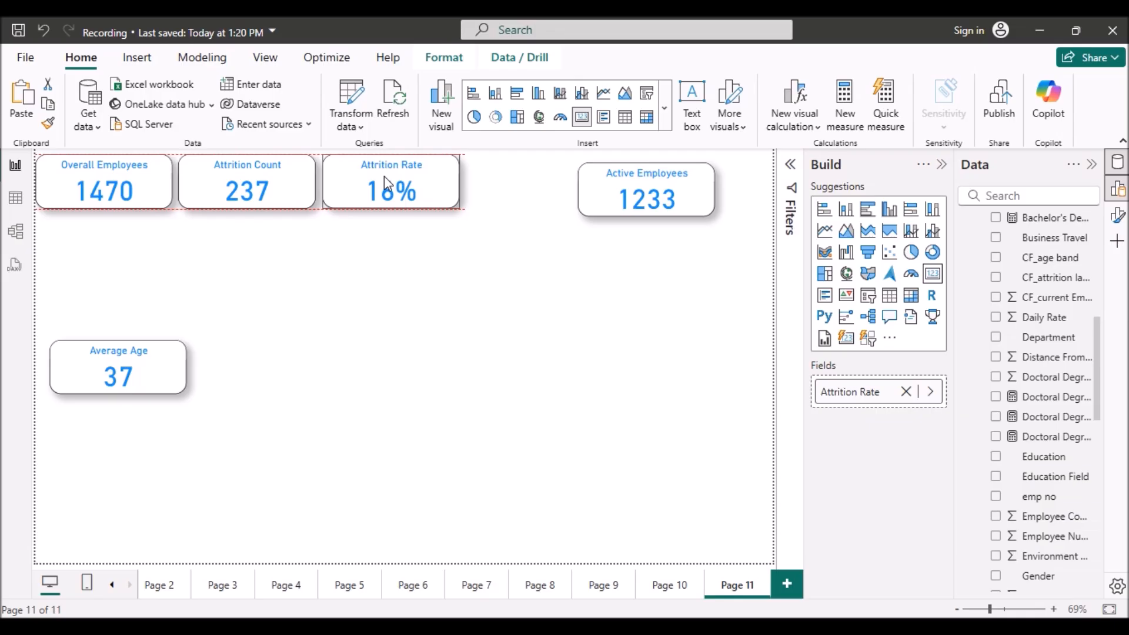
{"action": "left_click_drag", "start_coordinate": [384, 177], "coordinate": [384, 176]}
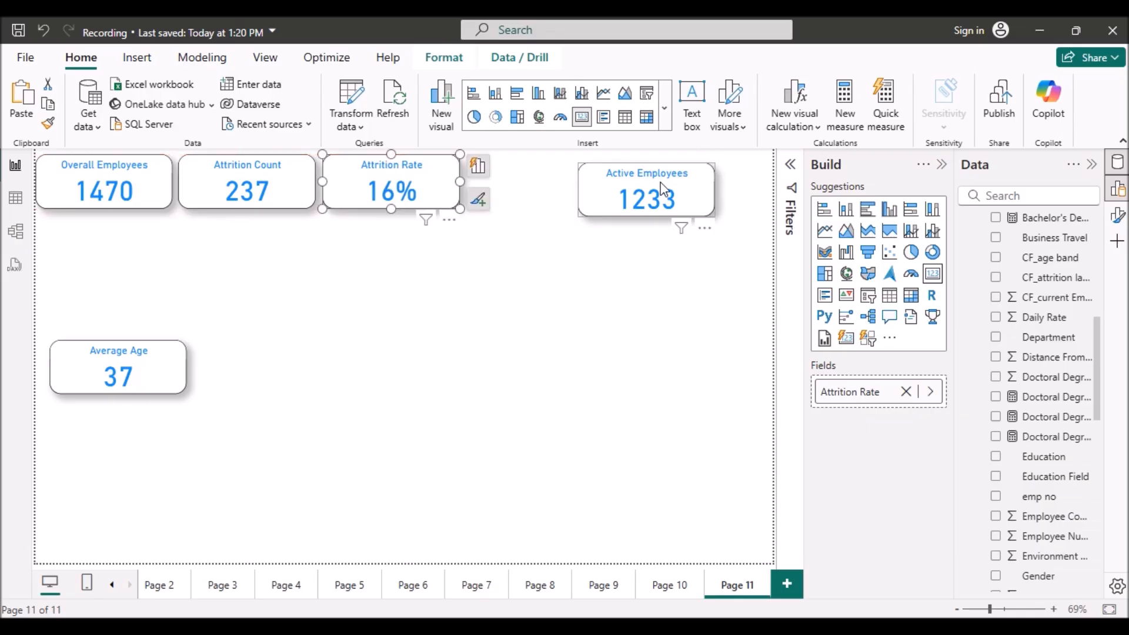
{"action": "left_click_drag", "start_coordinate": [662, 187], "coordinate": [551, 180]}
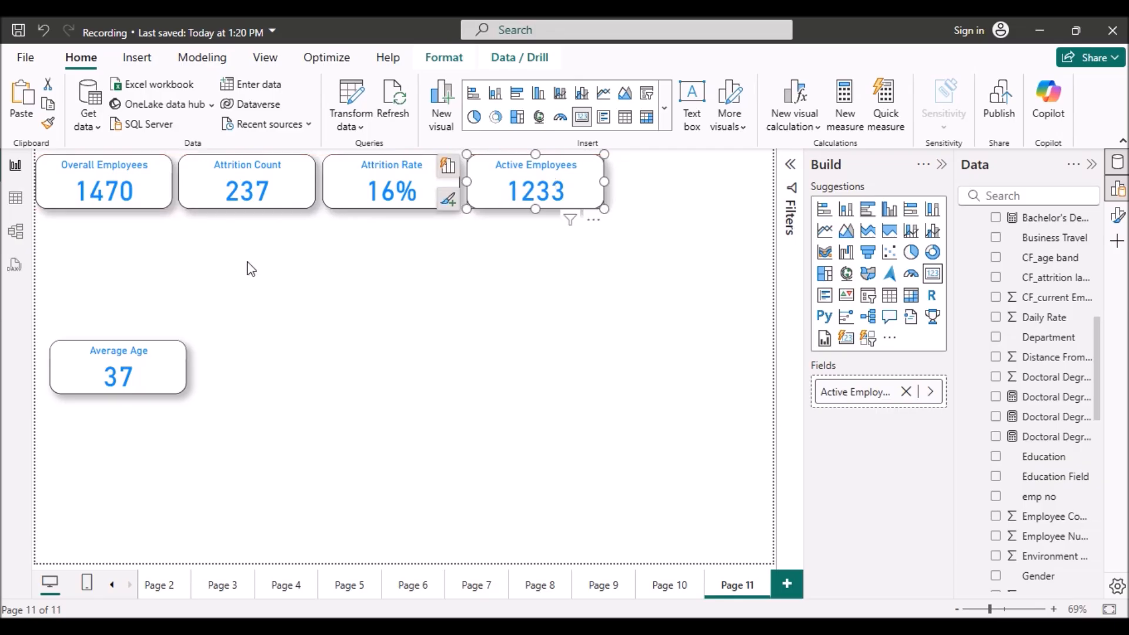
Move the Average Age card to the end of the card row, beside Active Employees.
{"action": "left_click", "coordinate": [101, 360]}
{"action": "left_click_drag", "start_coordinate": [90, 368], "coordinate": [566, 193]}
{"action": "left_click_drag", "start_coordinate": [664, 161], "coordinate": [649, 174]}
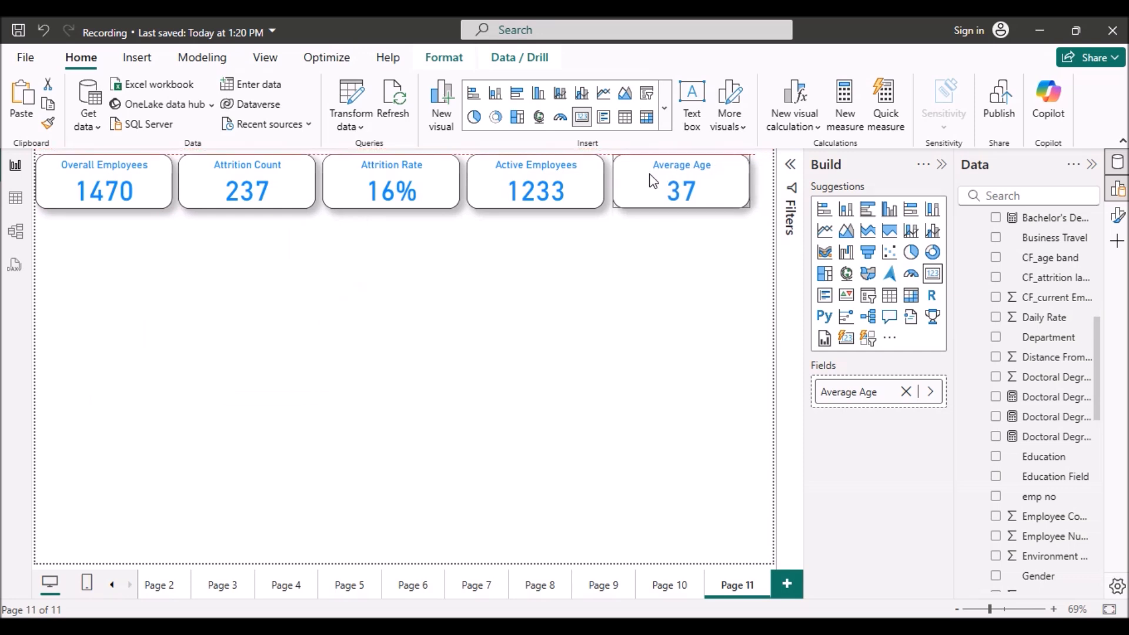
{"action": "left_click_drag", "start_coordinate": [649, 175], "coordinate": [648, 174]}
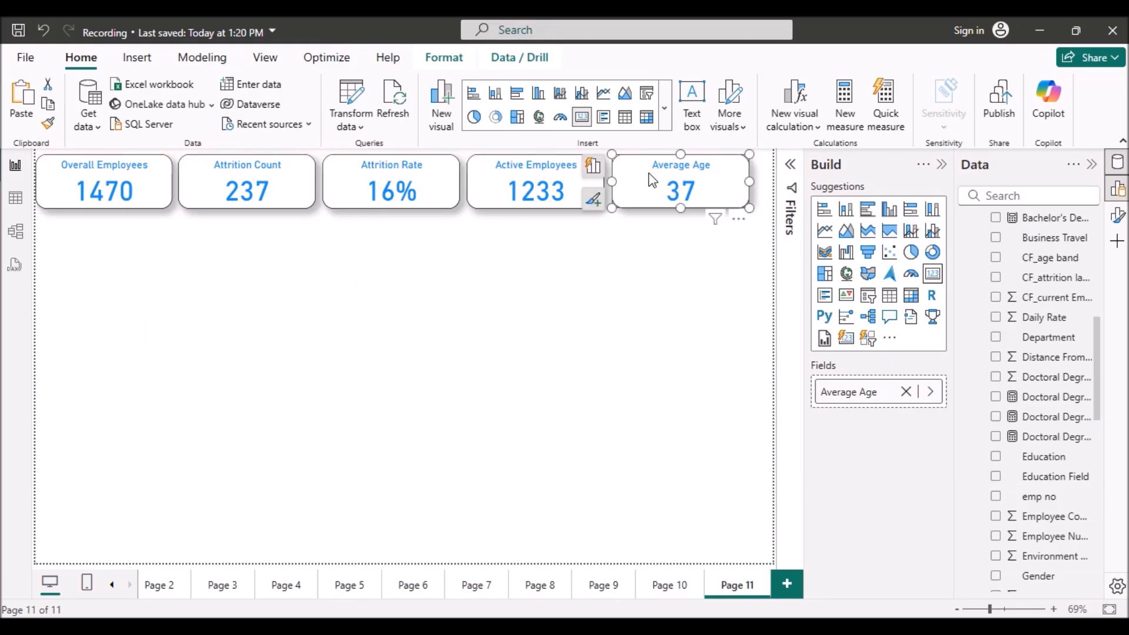
{"action": "left_click", "coordinate": [590, 269]}
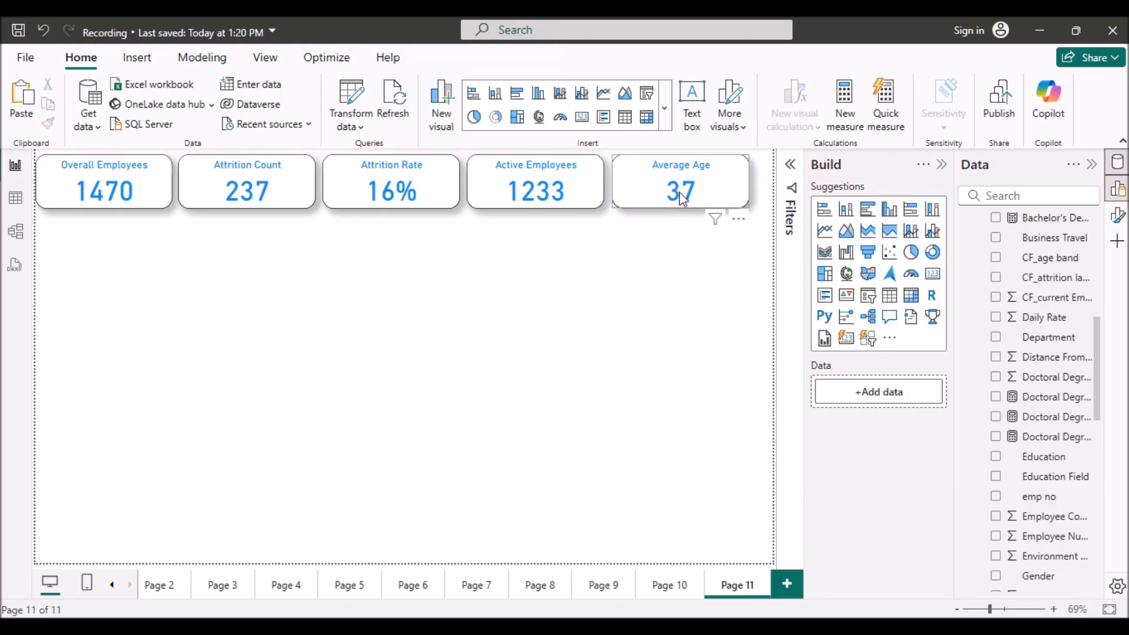
Spread the five KPI cards evenly across the page width with slightly wider gaps between them.
{"action": "left_click_drag", "start_coordinate": [681, 197], "coordinate": [692, 196]}
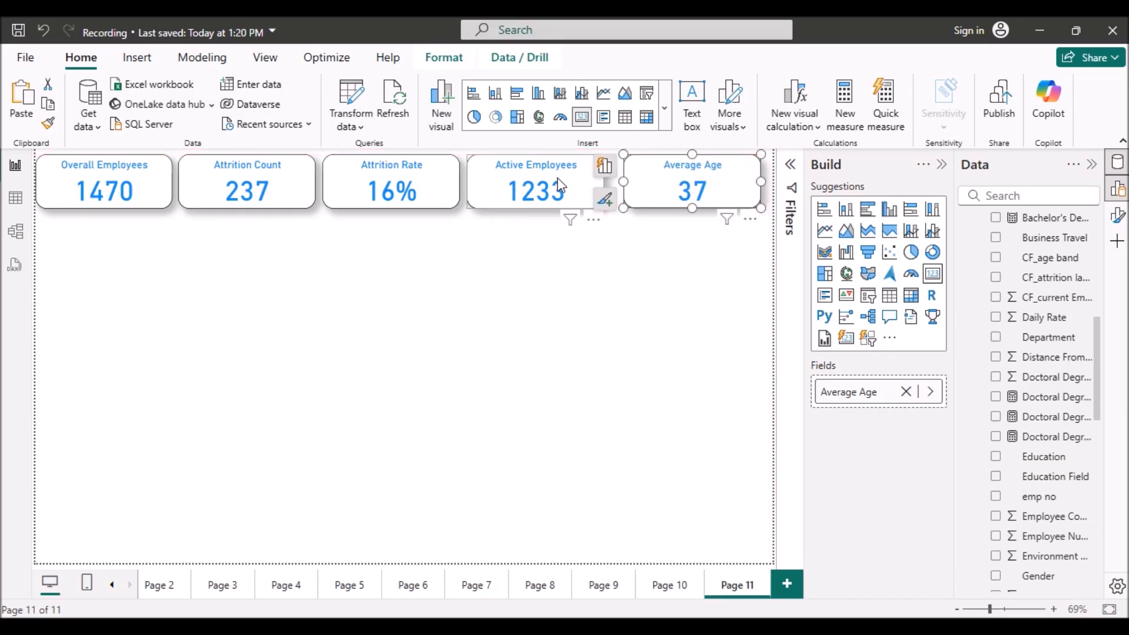
{"action": "left_click_drag", "start_coordinate": [577, 192], "coordinate": [568, 188]}
{"action": "left_click_drag", "start_coordinate": [416, 172], "coordinate": [422, 176]}
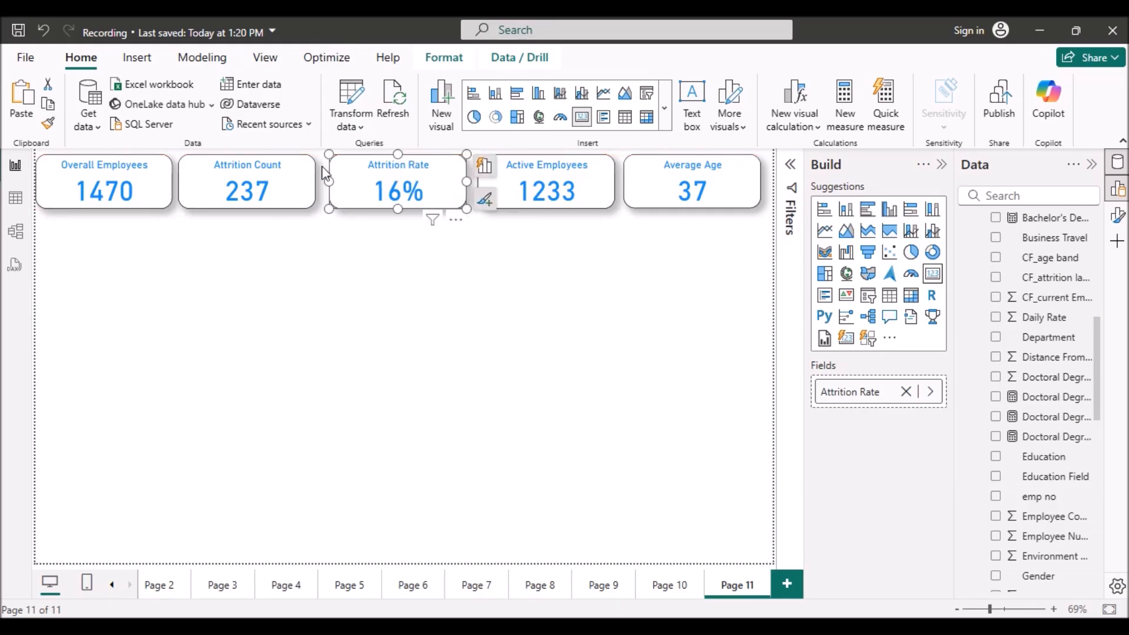
{"action": "left_click_drag", "start_coordinate": [286, 175], "coordinate": [292, 179]}
{"action": "mouse_move", "coordinate": [106, 177]}
{"action": "left_mouse_down"}
{"action": "mouse_move", "coordinate": [118, 182]}
{"action": "mouse_move", "coordinate": [107, 172]}
{"action": "left_mouse_up"}
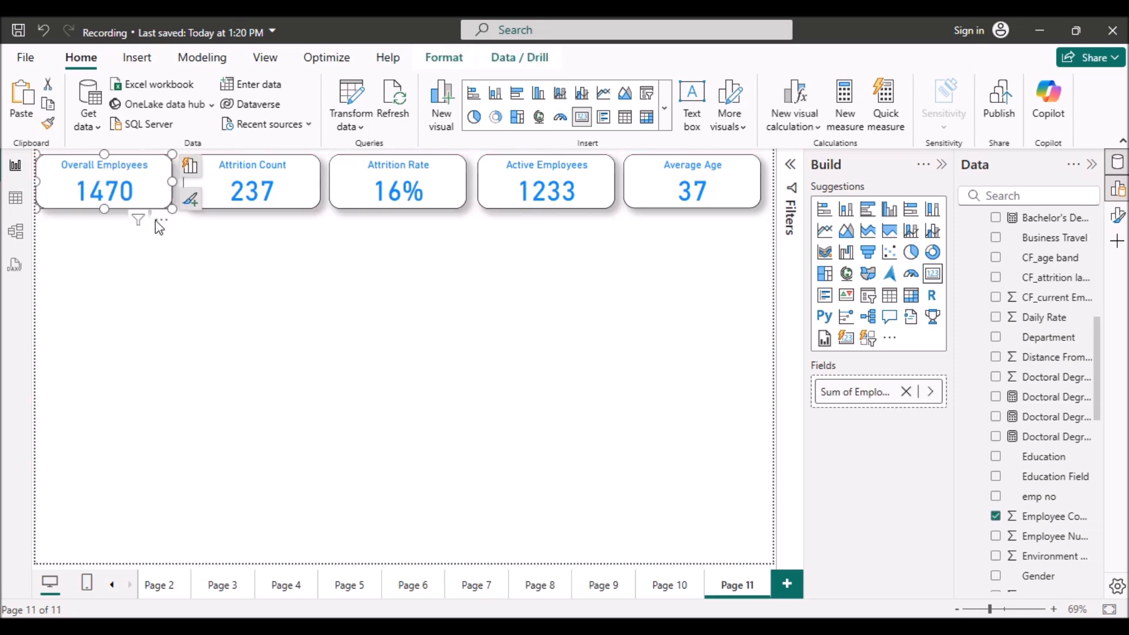
{"action": "left_click", "coordinate": [183, 308]}
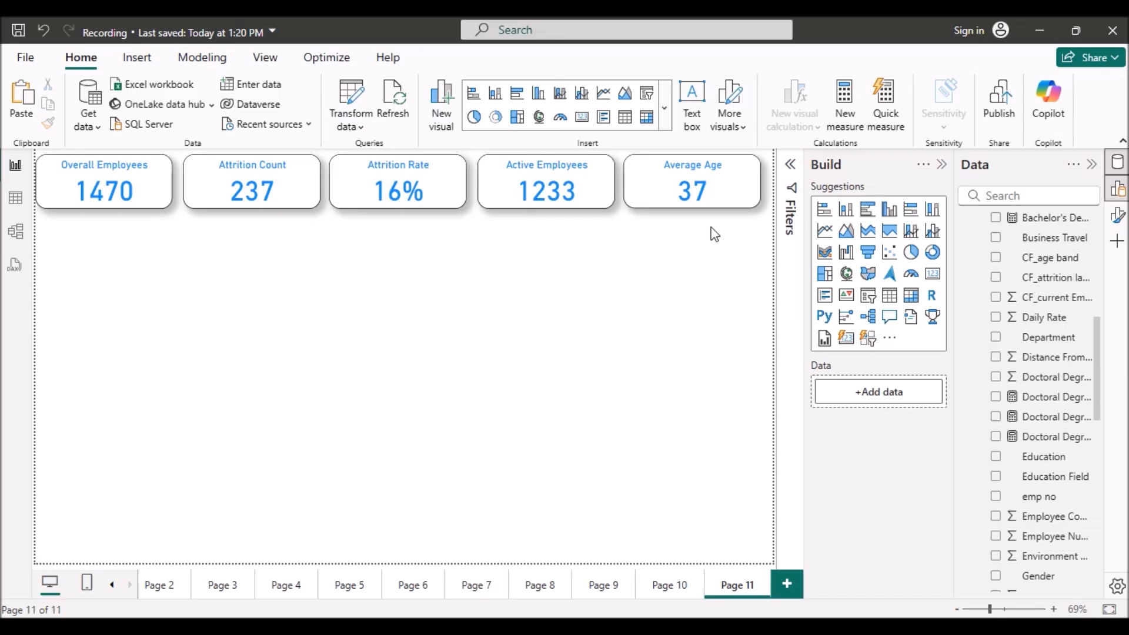
Insert a matrix visual below the cards and add Job Role as its rows.
{"action": "left_click", "coordinate": [910, 295]}
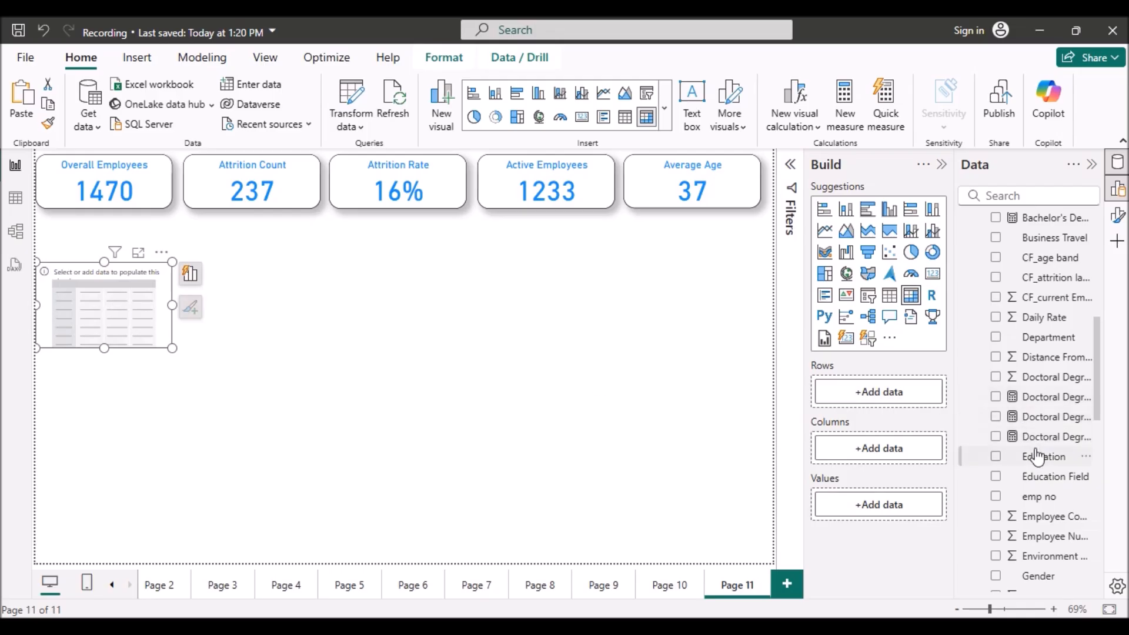
{"action": "scroll", "coordinate": [1036, 455], "scroll_direction": "up", "scroll_amount": 1}
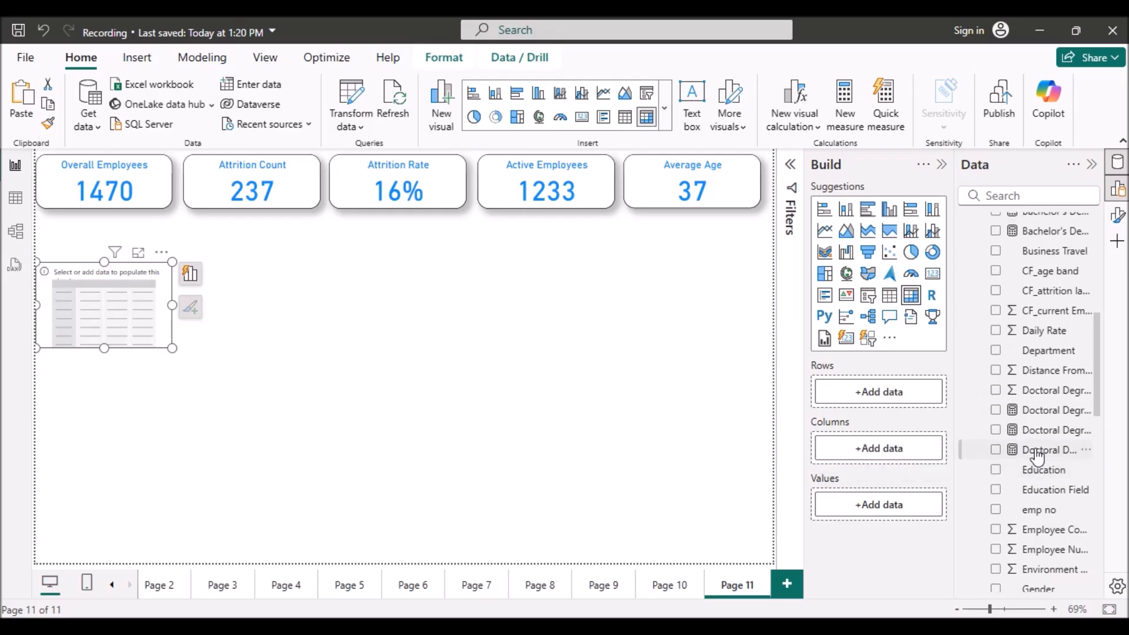
{"action": "scroll", "coordinate": [1036, 456], "scroll_direction": "down", "scroll_amount": 5}
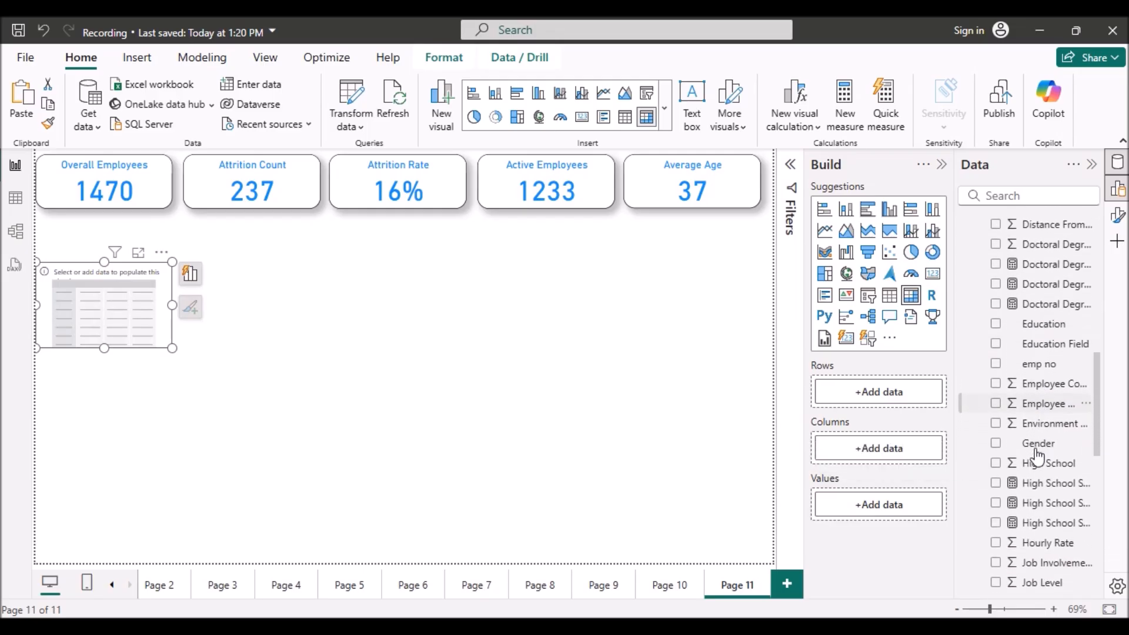
{"action": "scroll", "coordinate": [1038, 454], "scroll_direction": "down", "scroll_amount": 3}
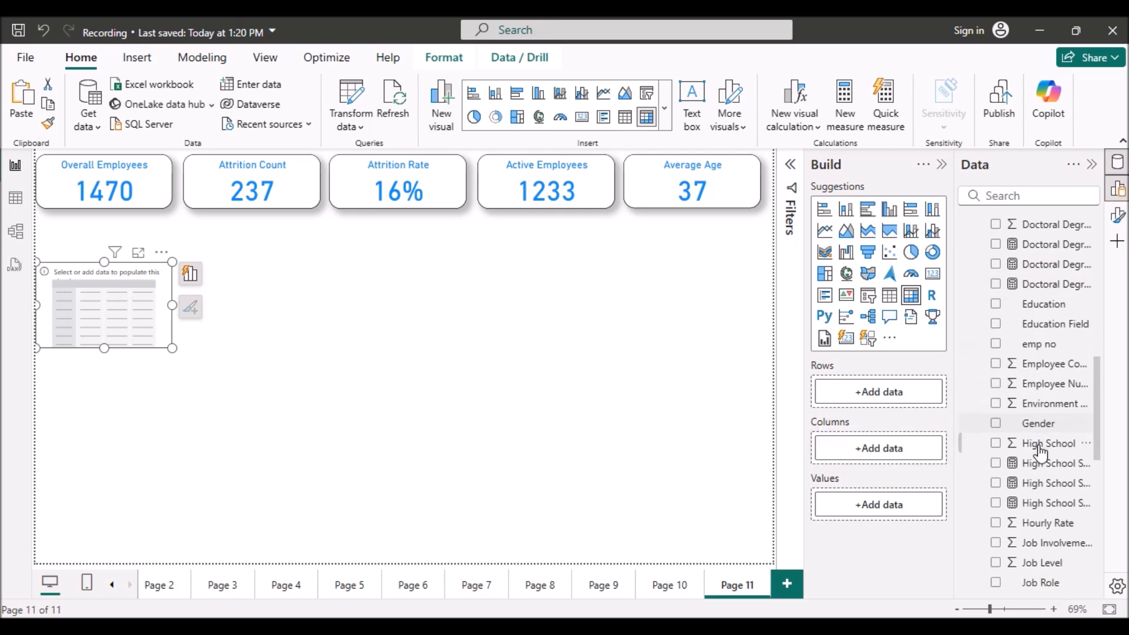
{"action": "scroll", "coordinate": [1039, 454], "scroll_direction": "down", "scroll_amount": 3}
{"action": "left_click_drag", "start_coordinate": [1039, 445], "coordinate": [903, 393]}
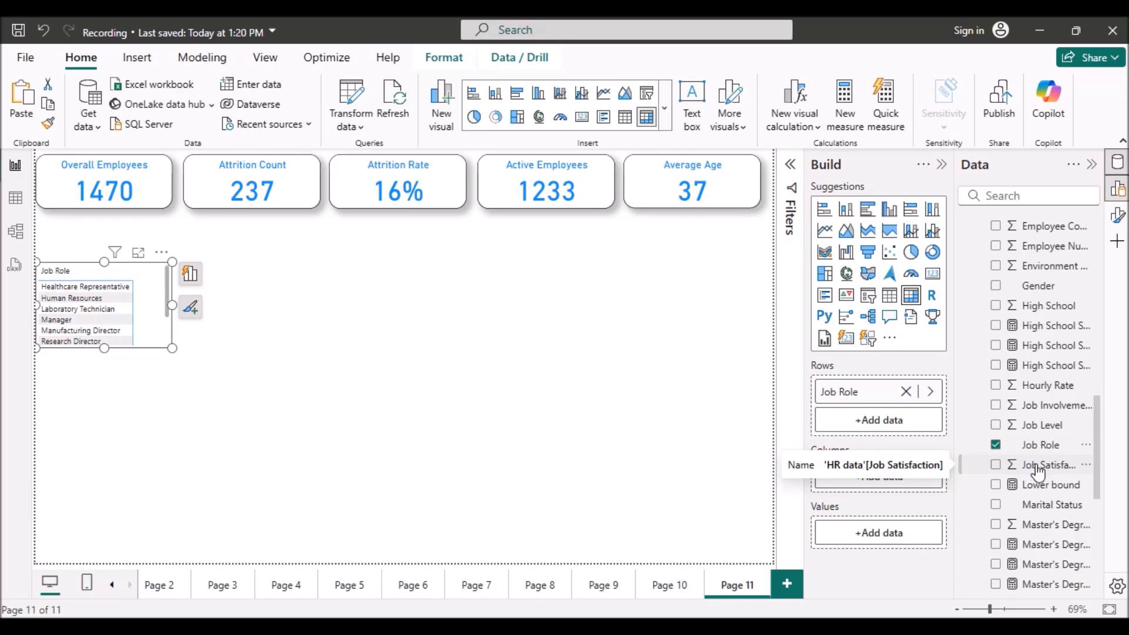
Add Job Satisfaction as the matrix columns and Employee Count as its values.
{"action": "left_click_drag", "start_coordinate": [1037, 471], "coordinate": [888, 479]}
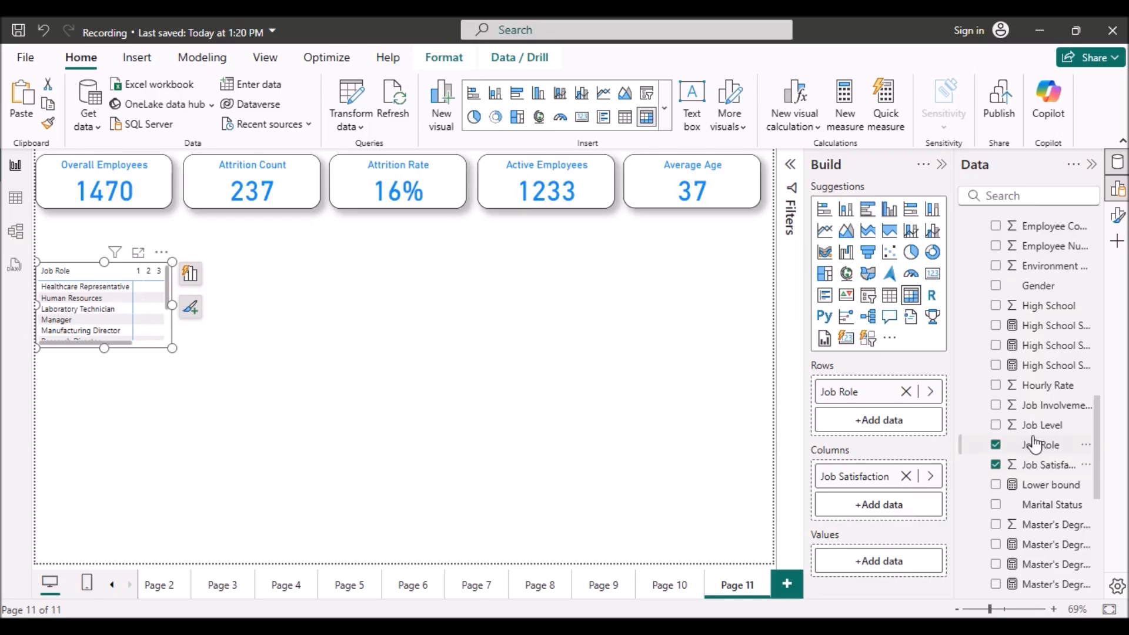
{"action": "scroll", "coordinate": [1033, 444], "scroll_direction": "up", "scroll_amount": 3}
{"action": "scroll", "coordinate": [1034, 442], "scroll_direction": "up", "scroll_amount": 1}
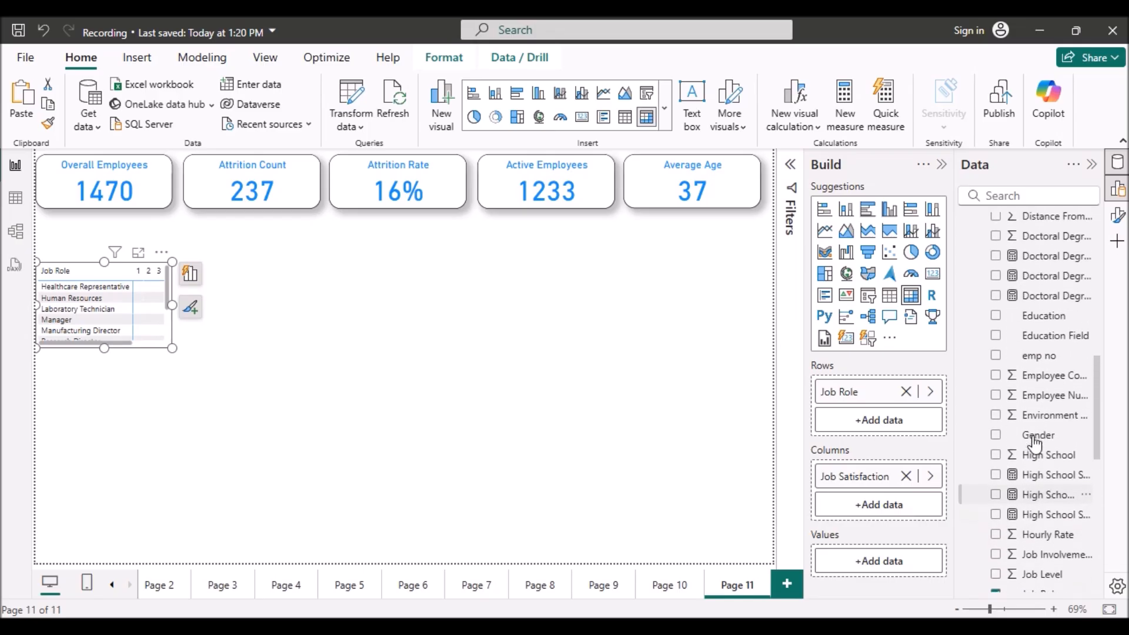
{"action": "left_click_drag", "start_coordinate": [1050, 395], "coordinate": [893, 565]}
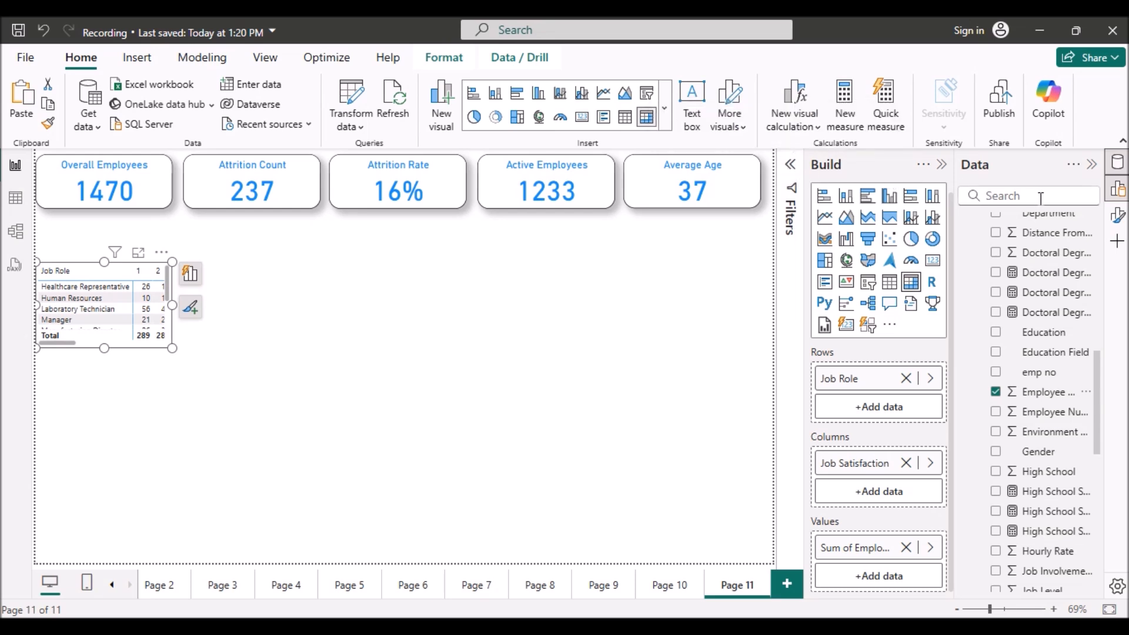
Resize the job role matrix to a height of 242 and a width of 362.
{"action": "left_click", "coordinate": [1117, 218]}
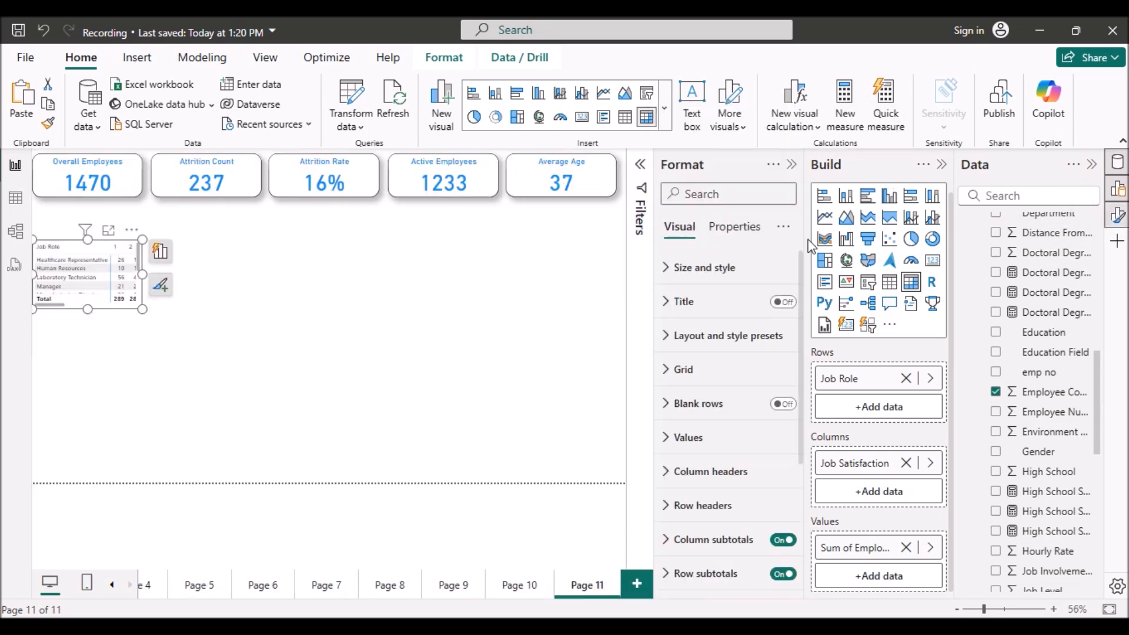
{"action": "left_click", "coordinate": [666, 269]}
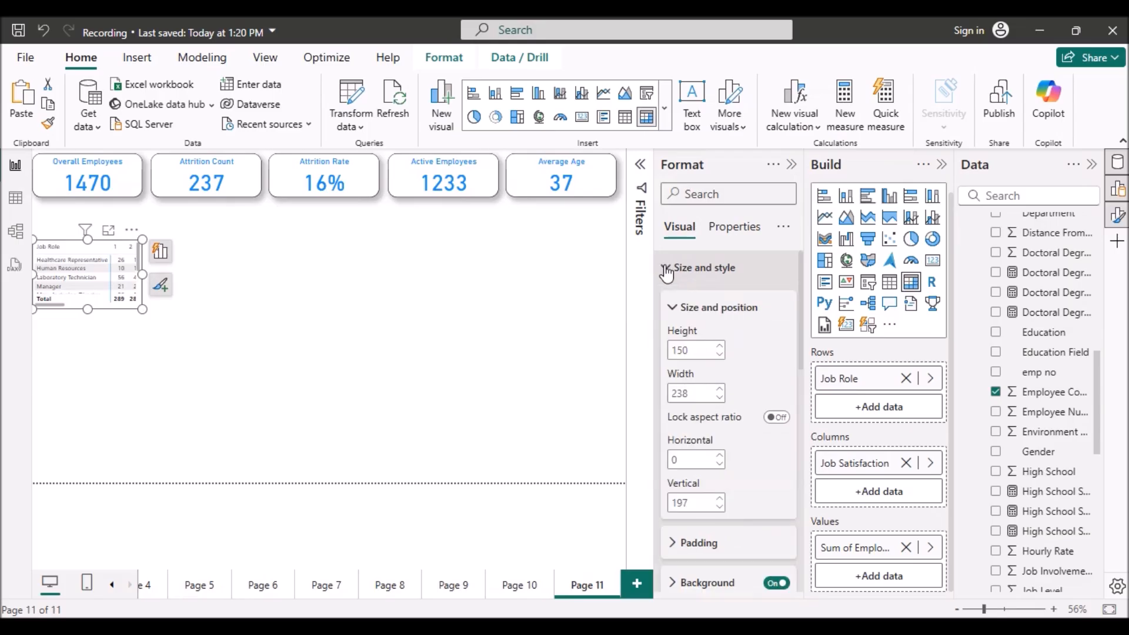
{"action": "left_click", "coordinate": [693, 348]}
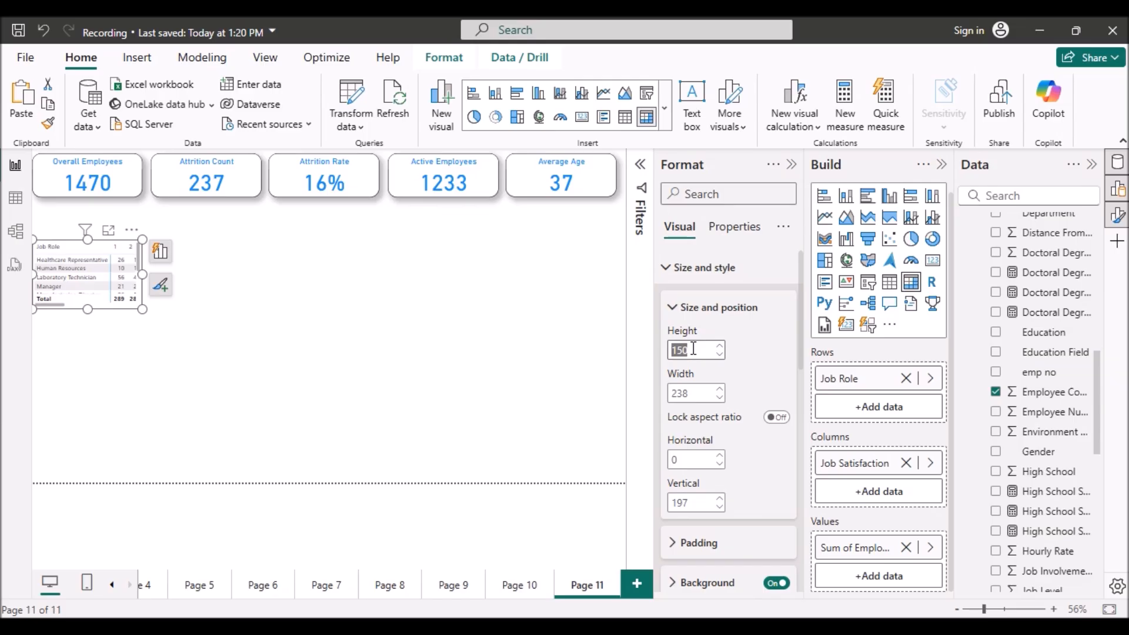
{"action": "key", "text": "BackSpace"}
{"action": "type", "text": "2"}
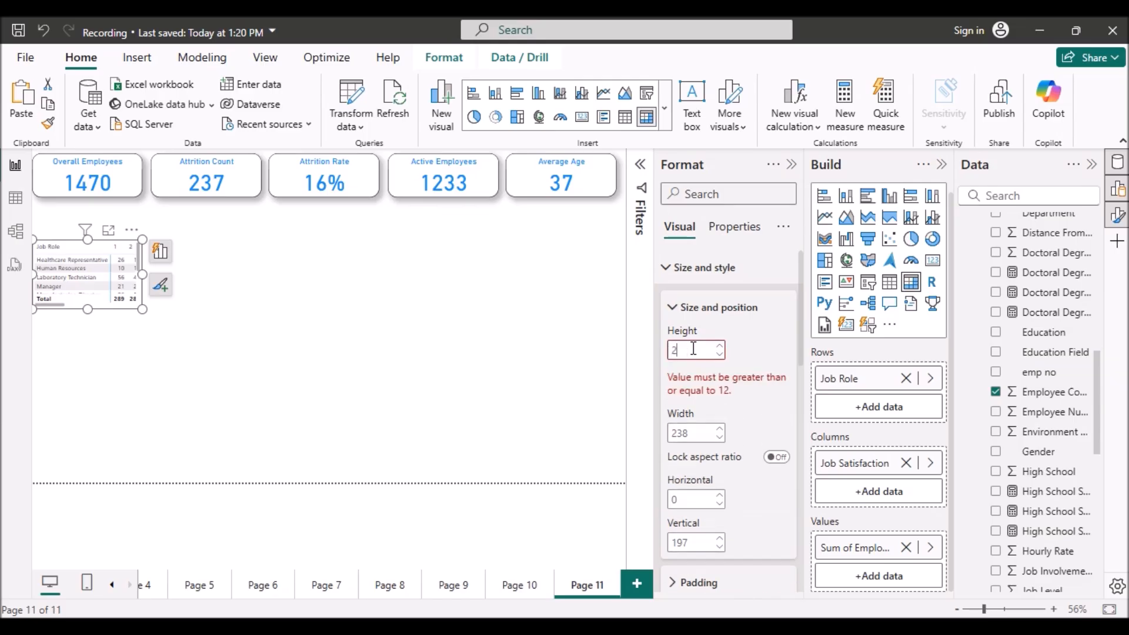
{"action": "type", "text": "42"}
{"action": "left_click", "coordinate": [693, 390]}
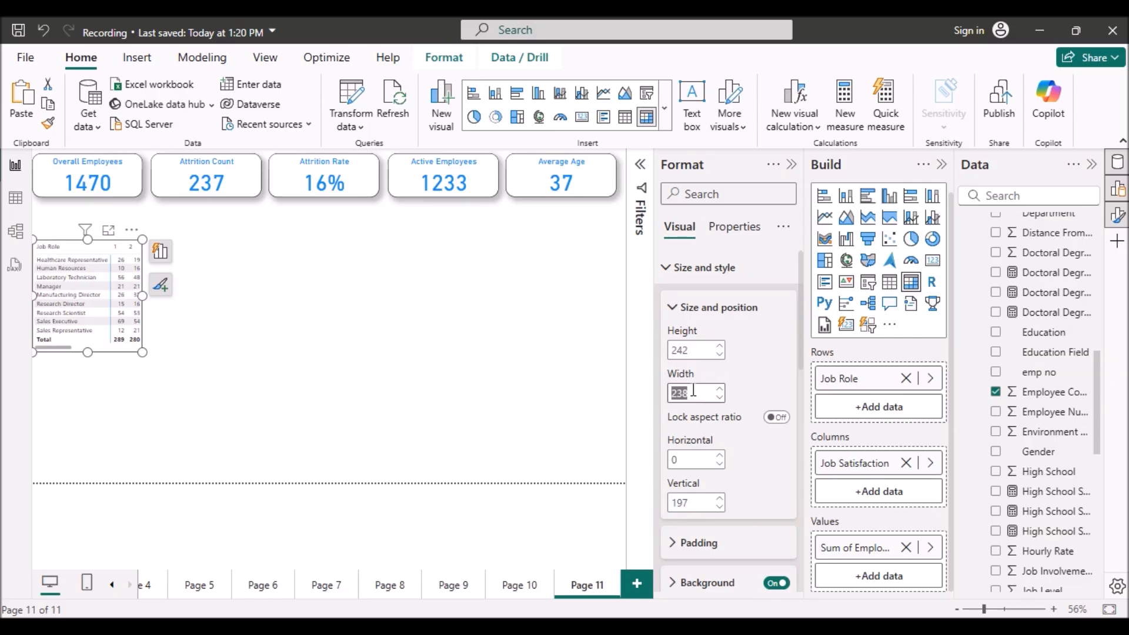
{"action": "key", "text": "BackSpace"}
{"action": "type", "text": "362"}
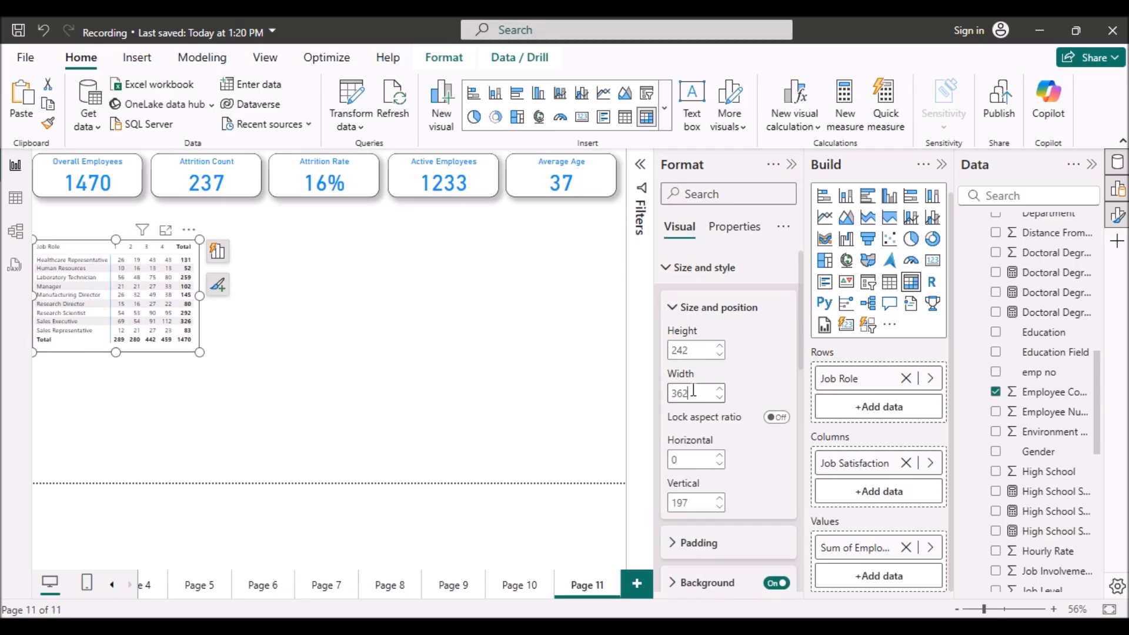
Turn on the job role matrix's visual border with 20 px rounded corners and enable its shadow.
{"action": "left_click", "coordinate": [673, 310]}
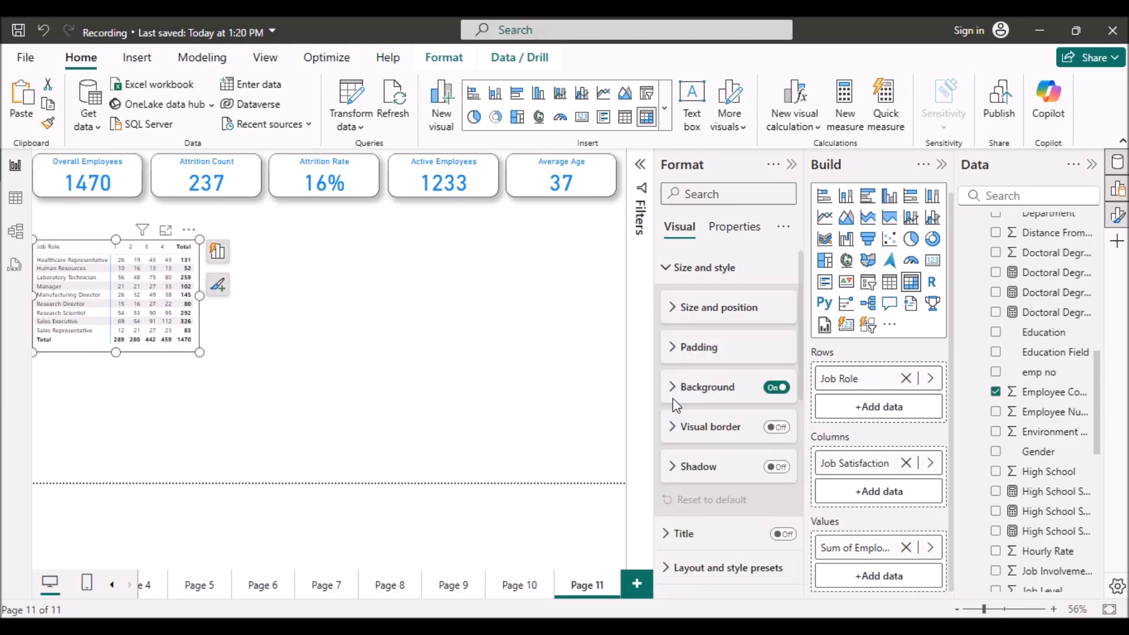
{"action": "left_click", "coordinate": [673, 433]}
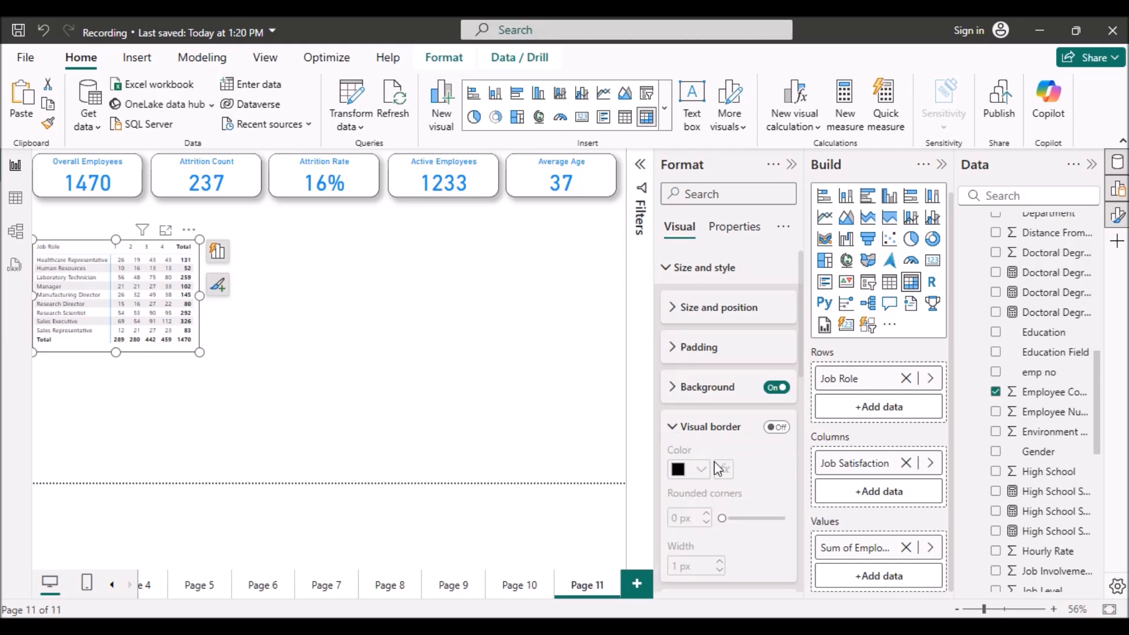
{"action": "scroll", "coordinate": [717, 468], "scroll_direction": "down", "scroll_amount": 1}
{"action": "left_click", "coordinate": [777, 411]}
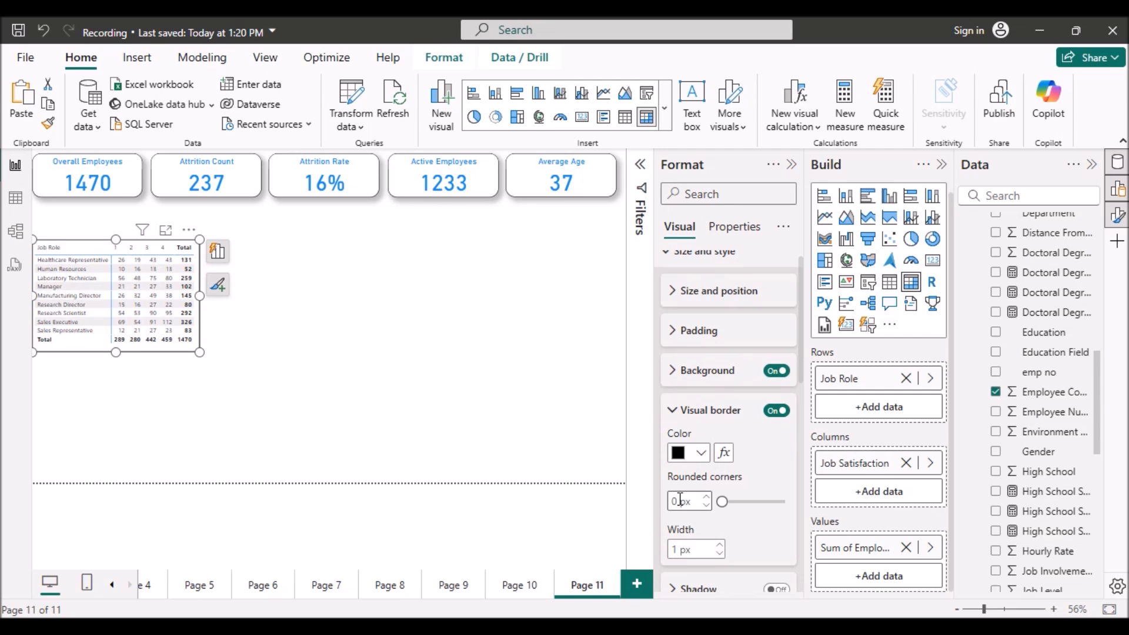
{"action": "double_click", "coordinate": [676, 500]}
{"action": "type", "text": "20"}
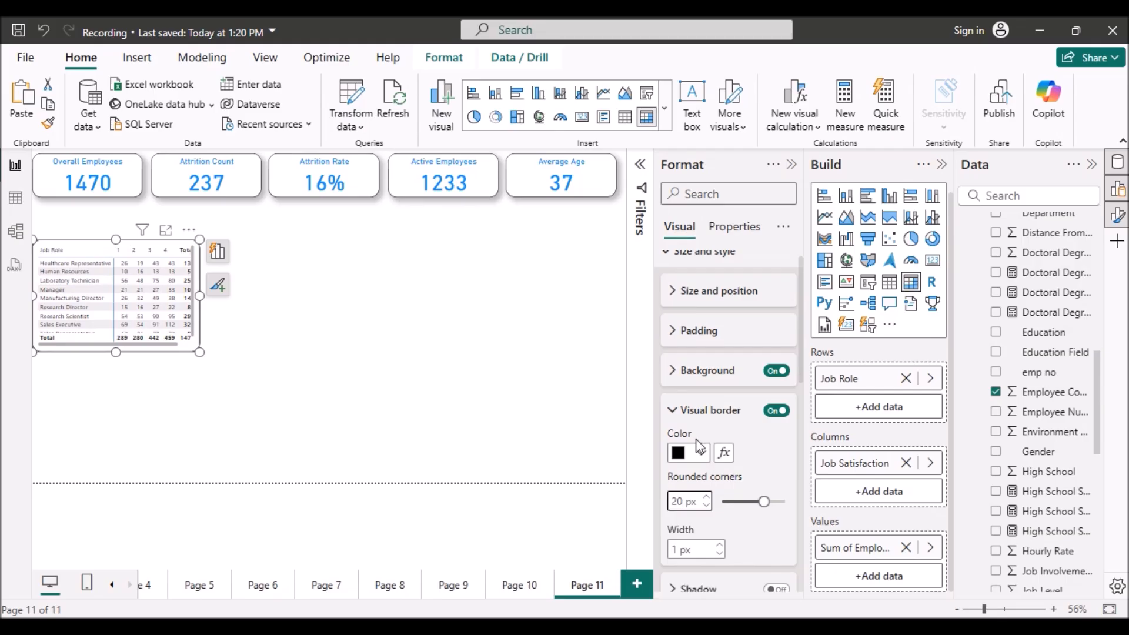
{"action": "left_click", "coordinate": [674, 411]}
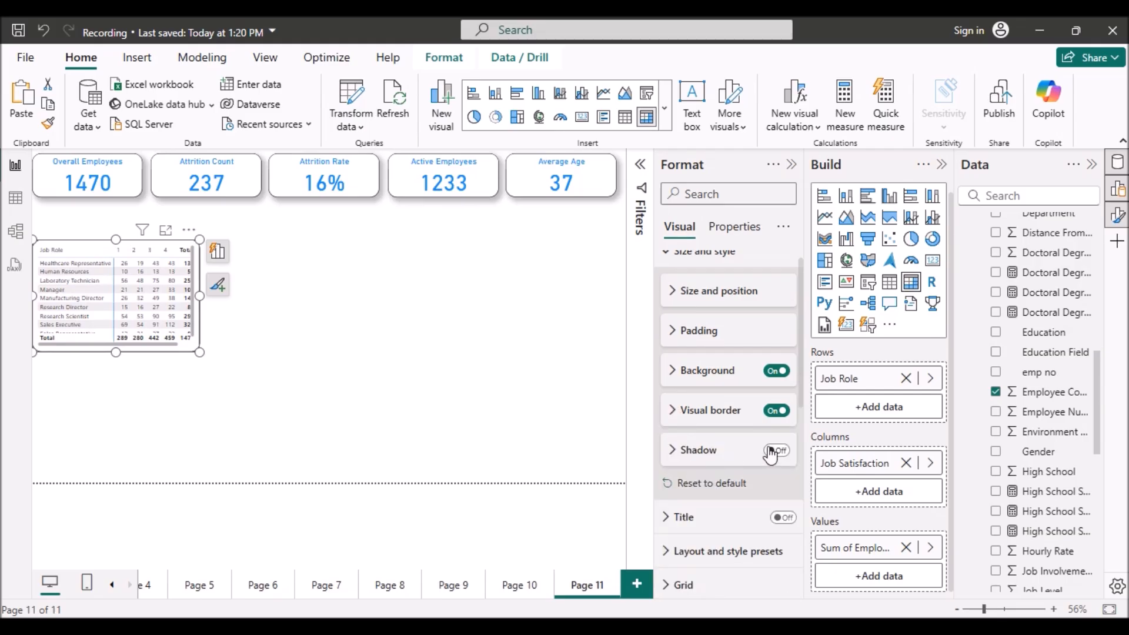
{"action": "left_click", "coordinate": [773, 451]}
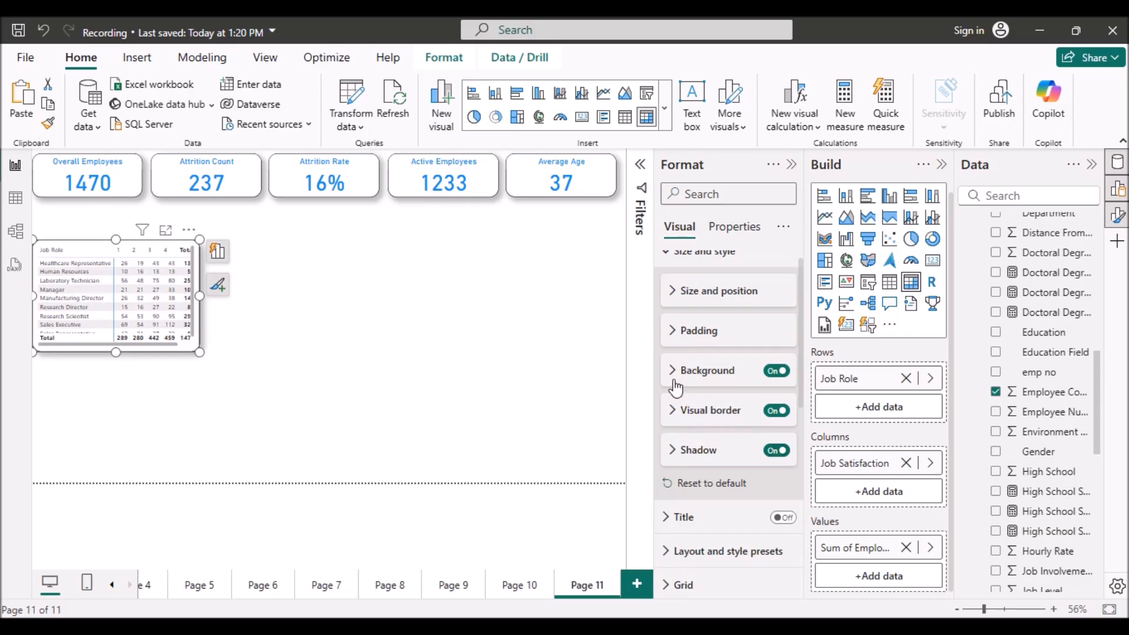
{"action": "scroll", "coordinate": [682, 385], "scroll_direction": "up", "scroll_amount": 1}
{"action": "left_click", "coordinate": [667, 269]}
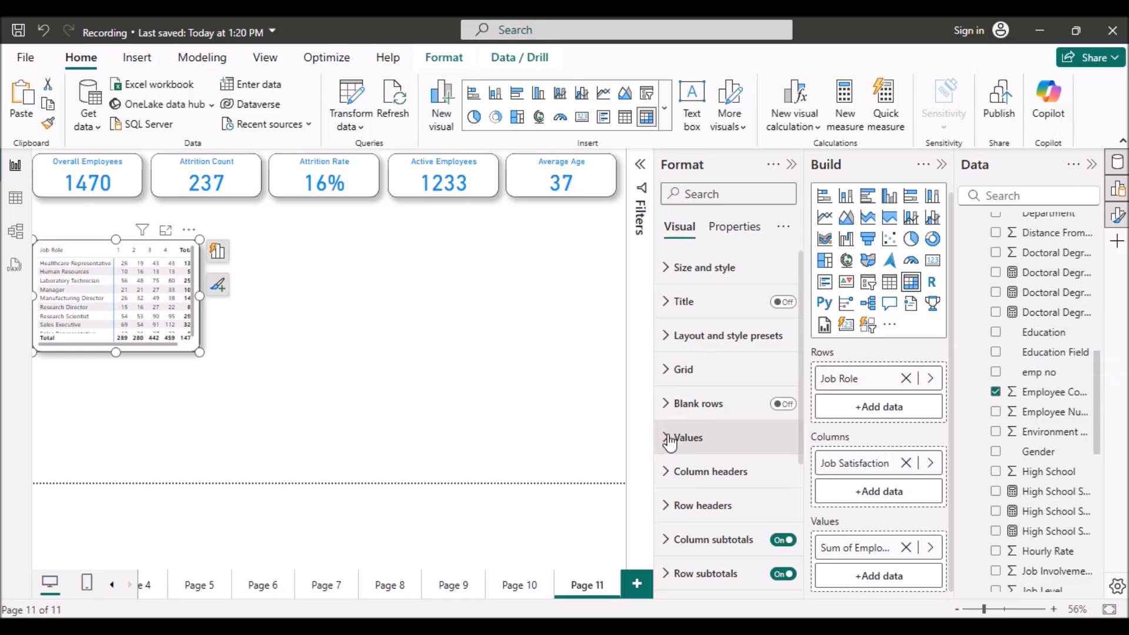
Set the matrix values' text color to blue #118DFF and their background color to white.
{"action": "scroll", "coordinate": [668, 442], "scroll_direction": "down", "scroll_amount": 2}
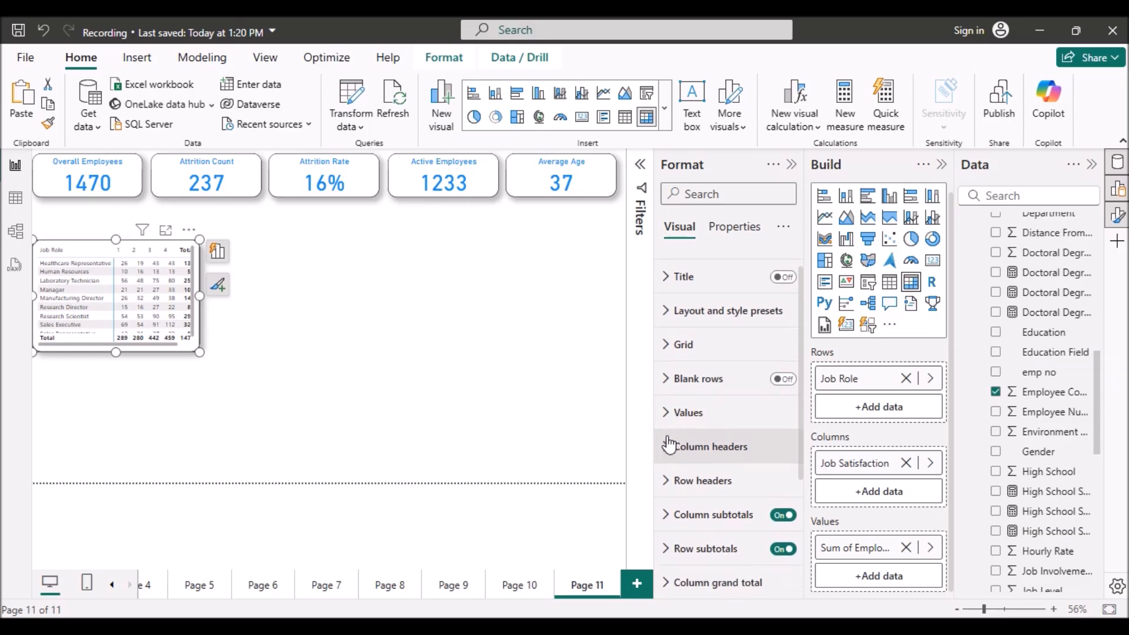
{"action": "left_click", "coordinate": [666, 380]}
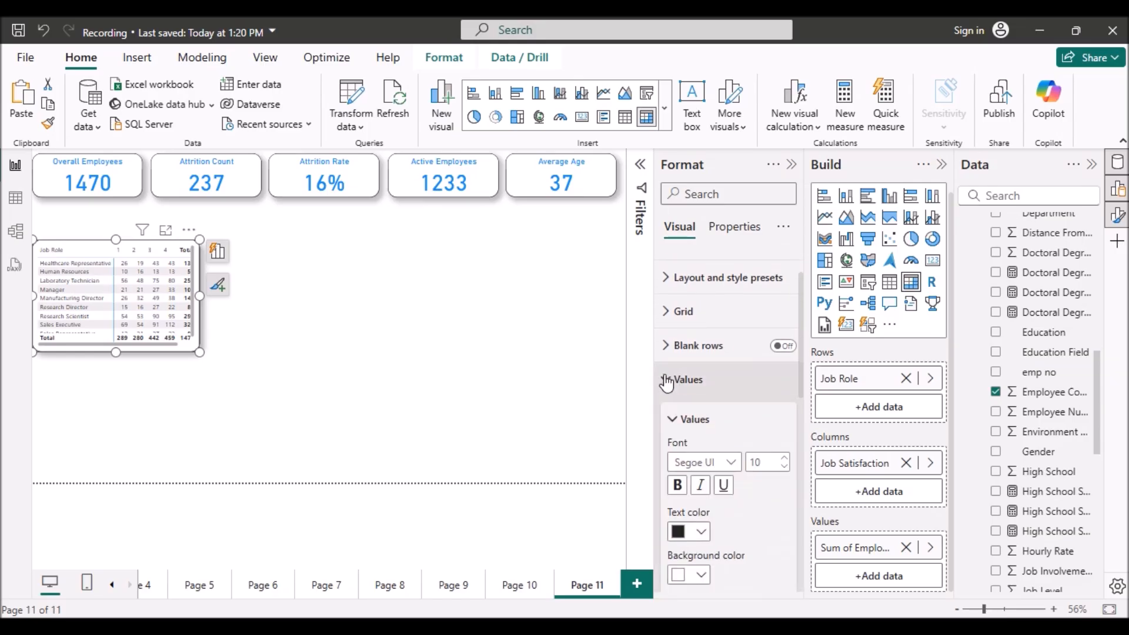
{"action": "scroll", "coordinate": [682, 418], "scroll_direction": "down", "scroll_amount": 2}
{"action": "scroll", "coordinate": [682, 415], "scroll_direction": "down", "scroll_amount": 1}
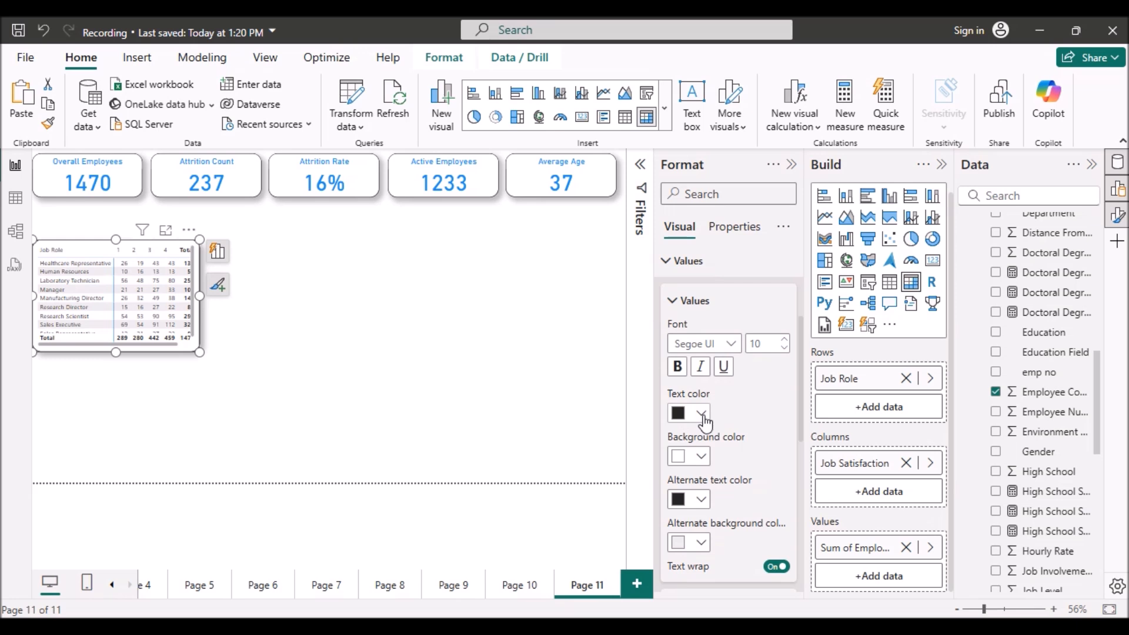
{"action": "left_click", "coordinate": [701, 415]}
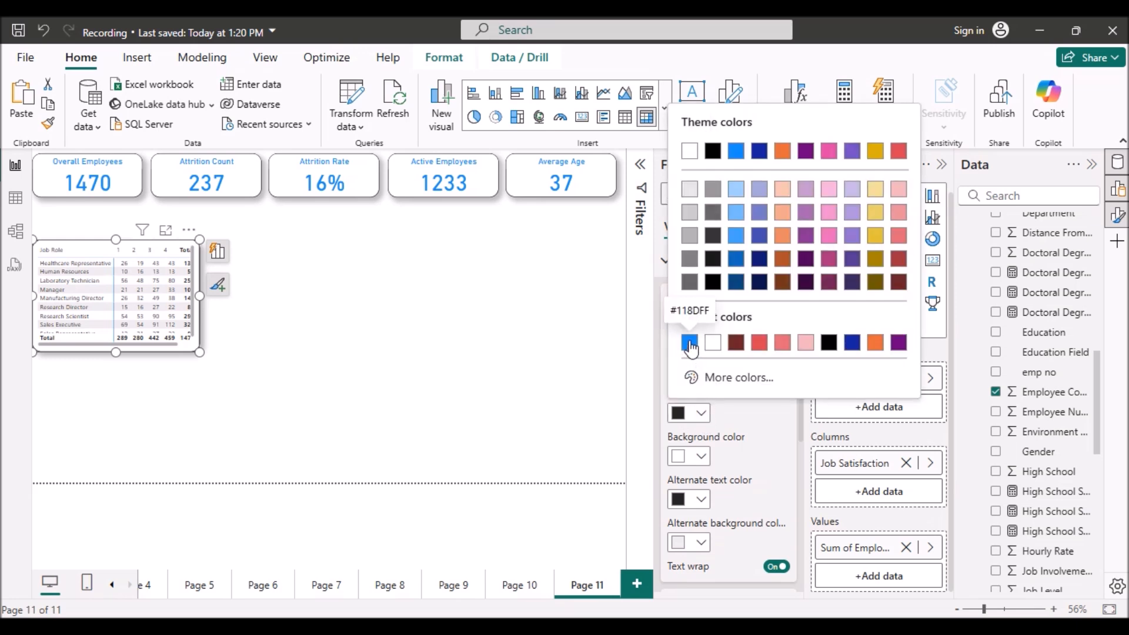
{"action": "left_click", "coordinate": [689, 346]}
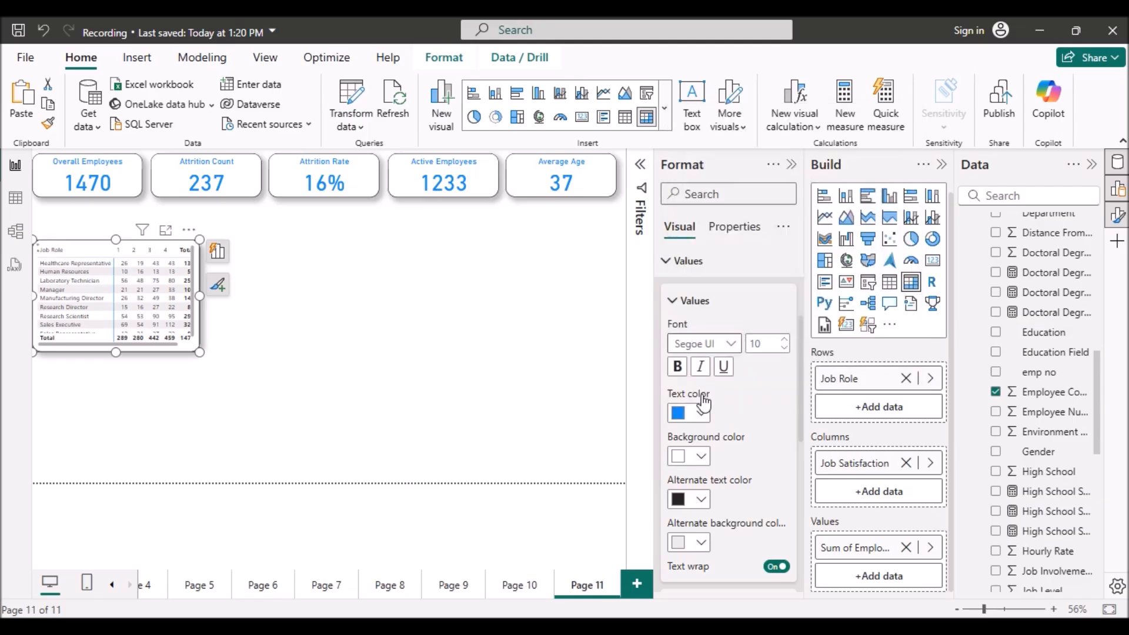
{"action": "left_click", "coordinate": [701, 457]}
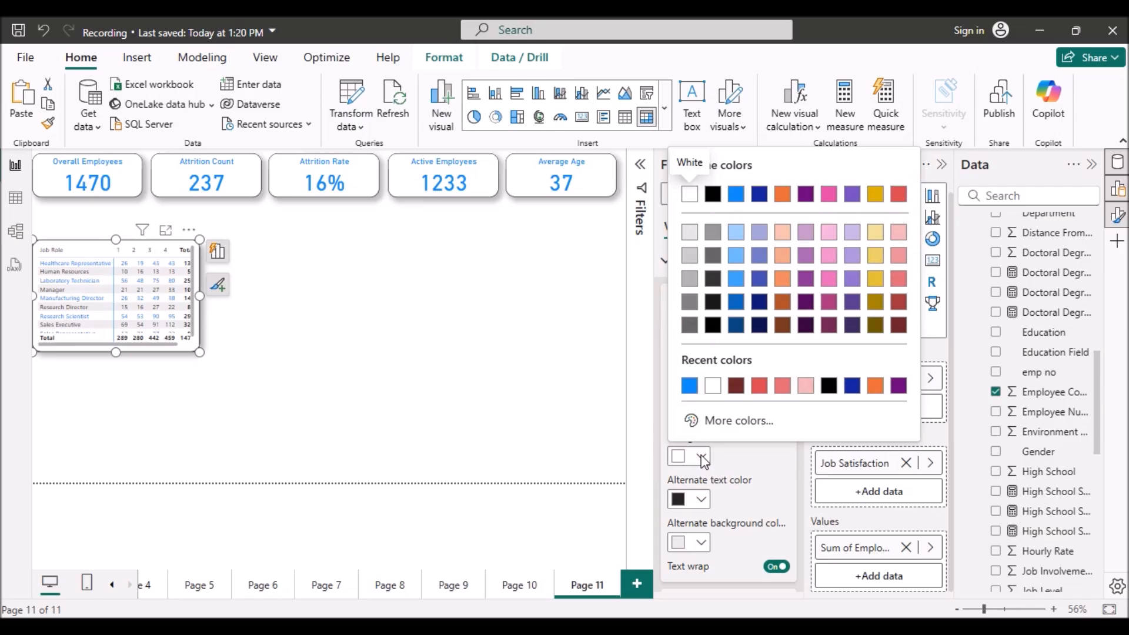
{"action": "left_click", "coordinate": [615, 456]}
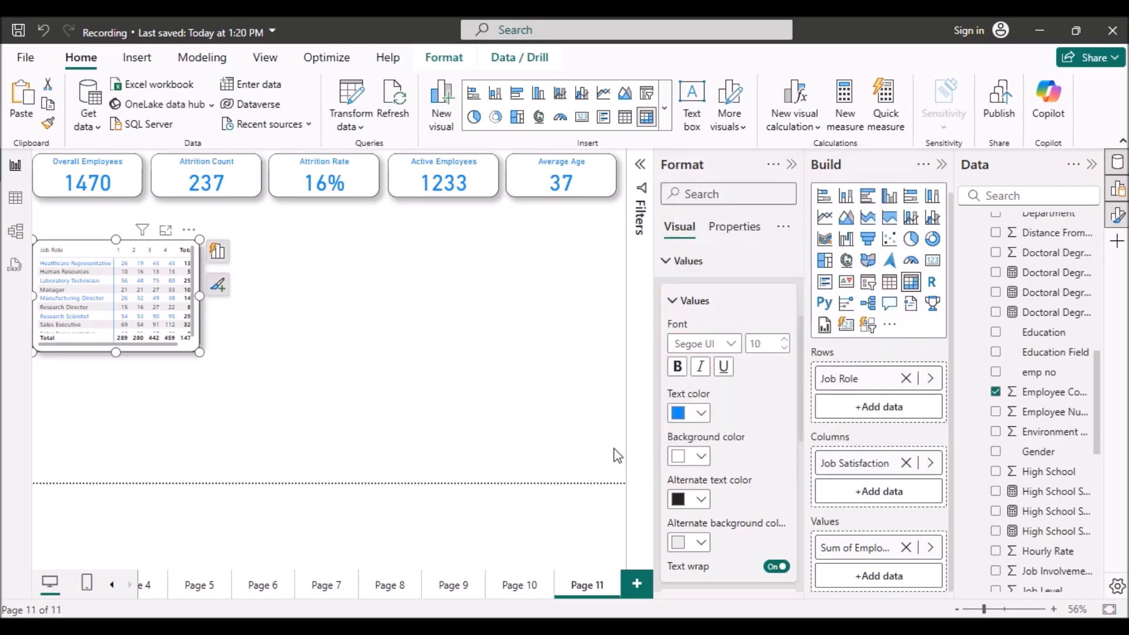
Give the matrix's alternate rows white text on a blue background.
{"action": "left_click", "coordinate": [701, 499]}
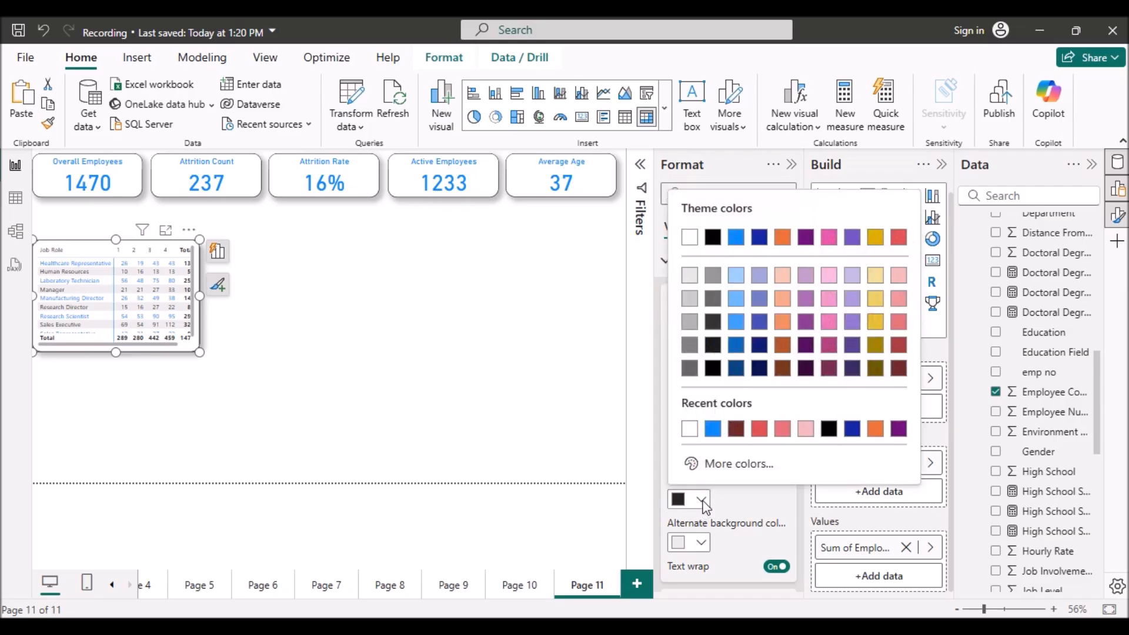
{"action": "left_click", "coordinate": [689, 429]}
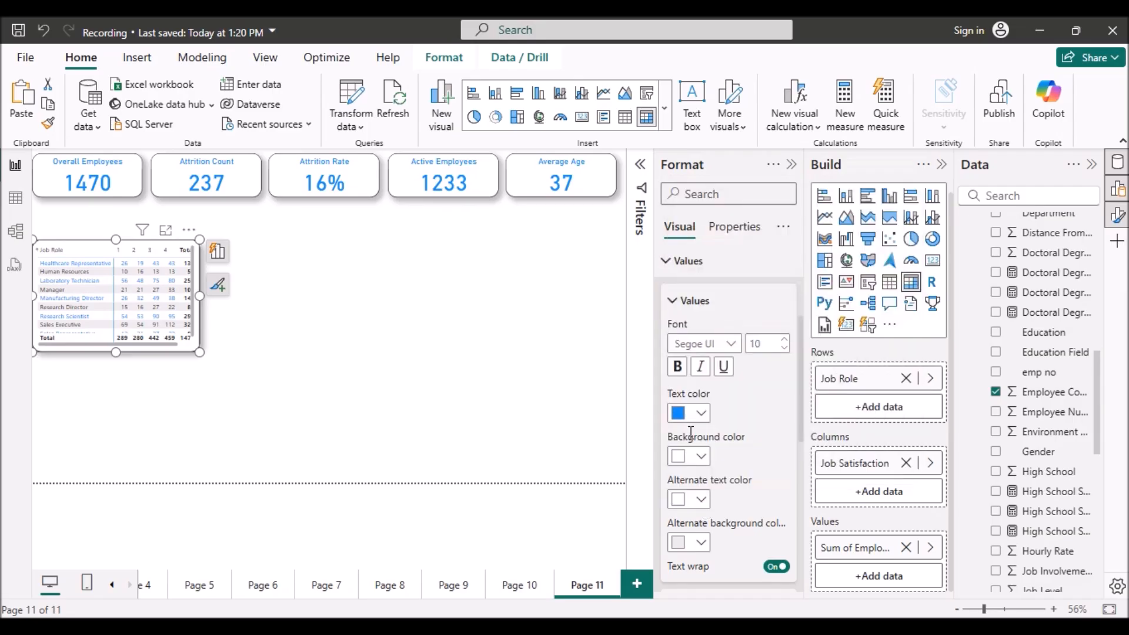
{"action": "left_click", "coordinate": [701, 543]}
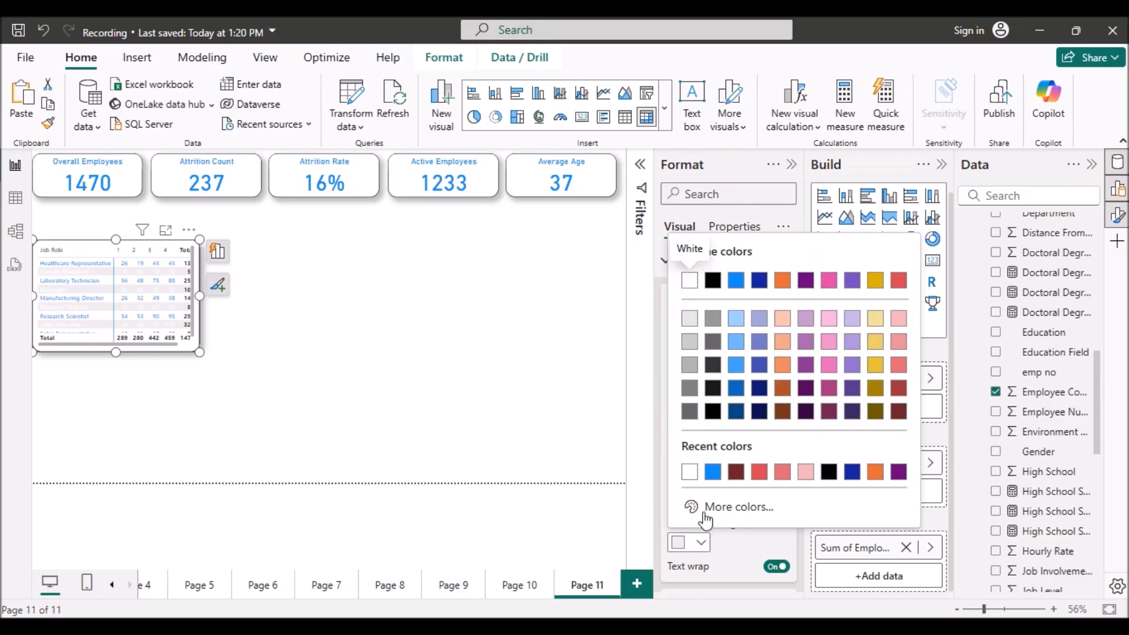
{"action": "left_click", "coordinate": [712, 472]}
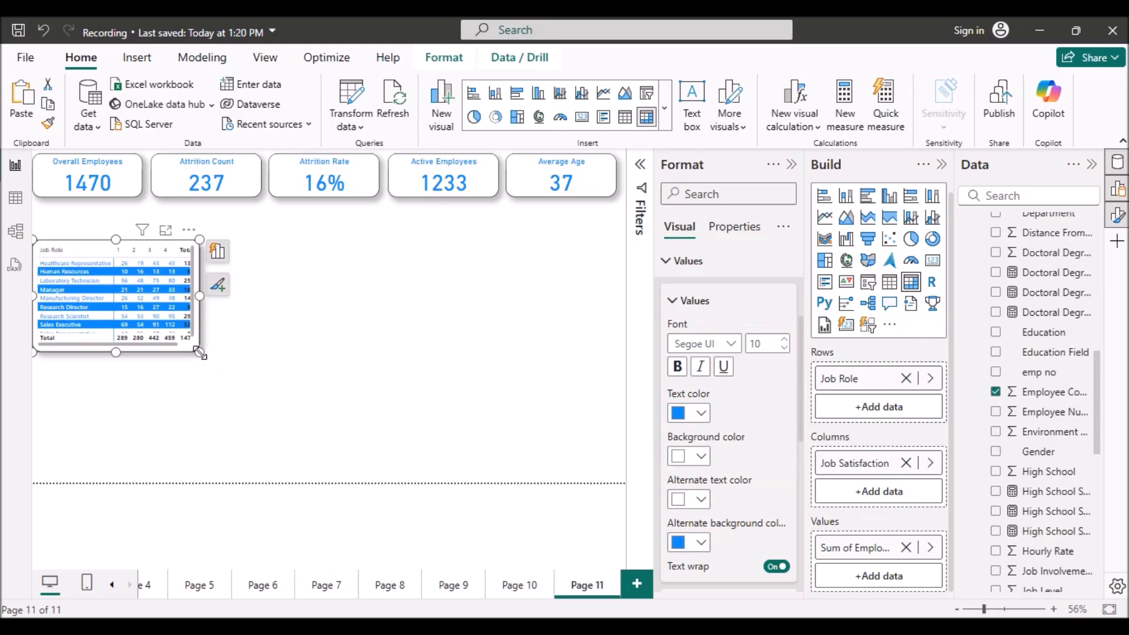
{"action": "left_click", "coordinate": [665, 266]}
Set the matrix's height to 250 and widen it to about 375 so the Total column fits.
{"action": "scroll", "coordinate": [666, 269], "scroll_direction": "up", "scroll_amount": 3}
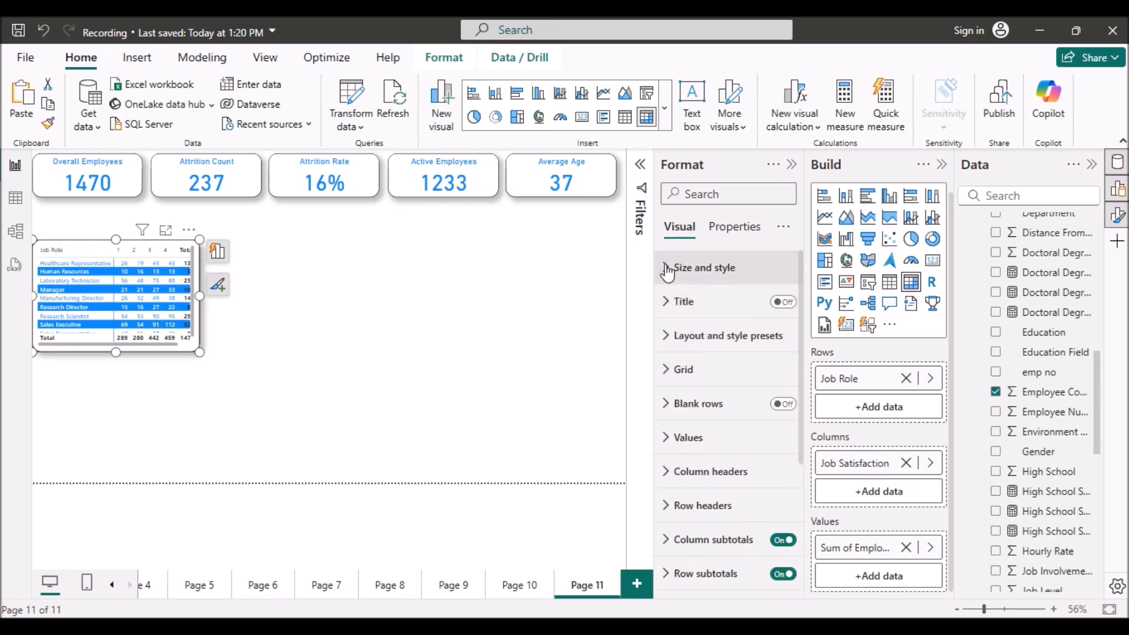
{"action": "left_click", "coordinate": [667, 270]}
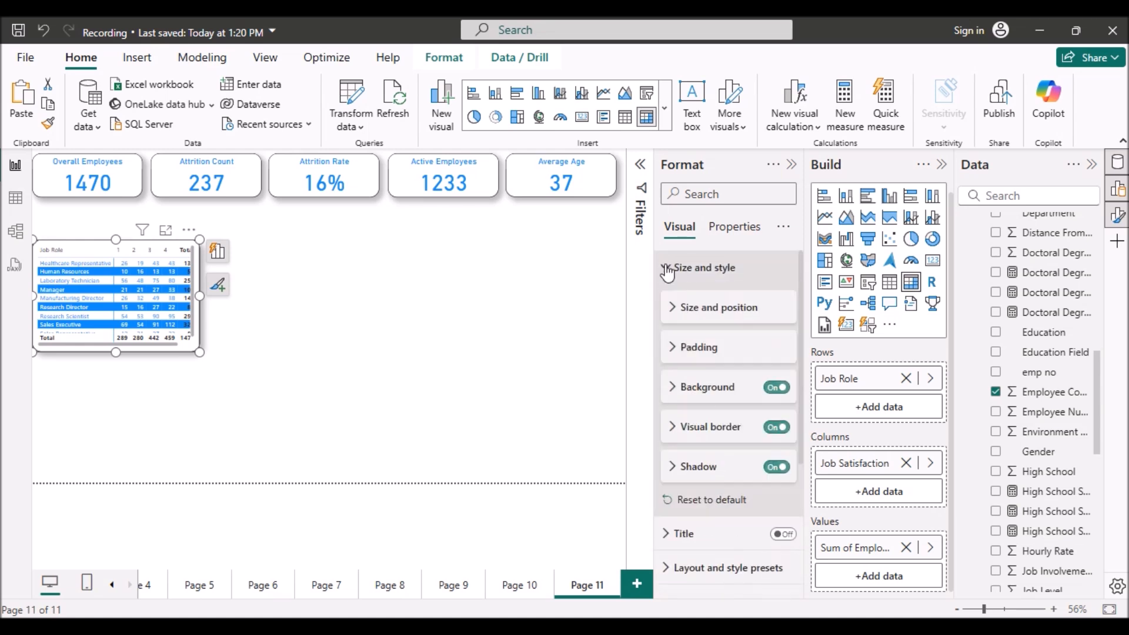
{"action": "left_click", "coordinate": [675, 310]}
{"action": "double_click", "coordinate": [696, 348]}
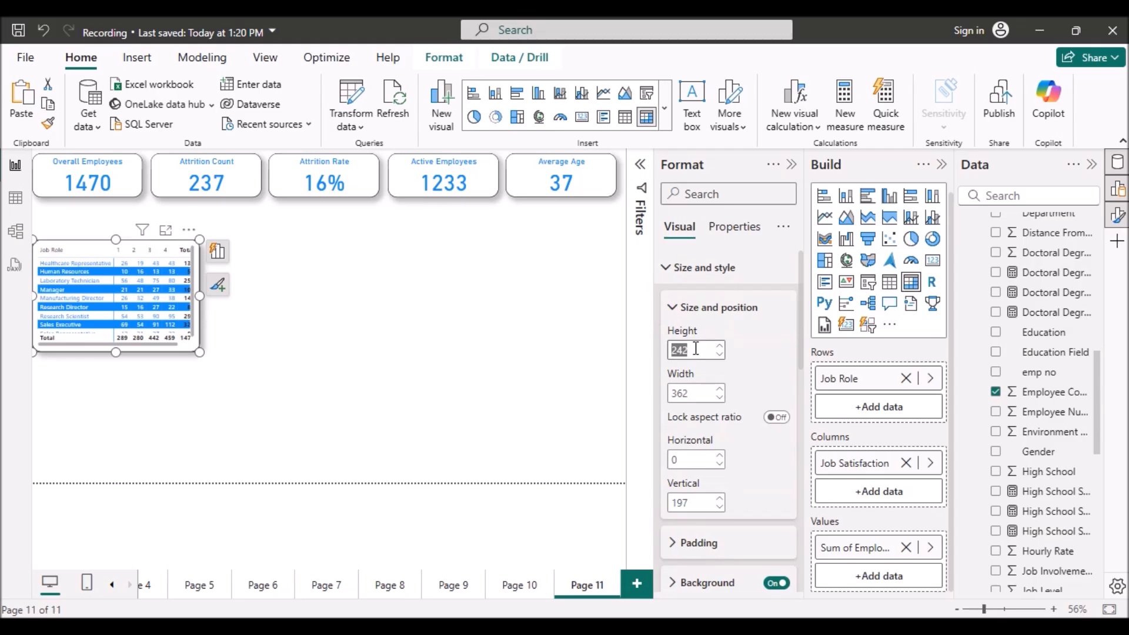
{"action": "left_click", "coordinate": [696, 348]}
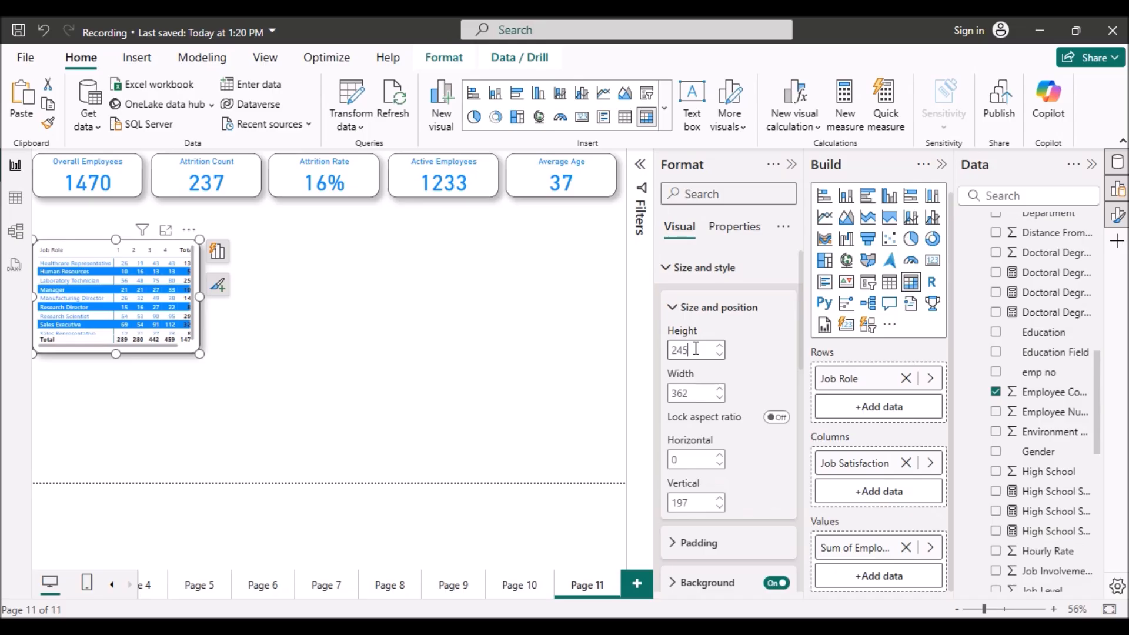
{"action": "key", "text": "BackSpace"}
{"action": "type", "text": "50"}
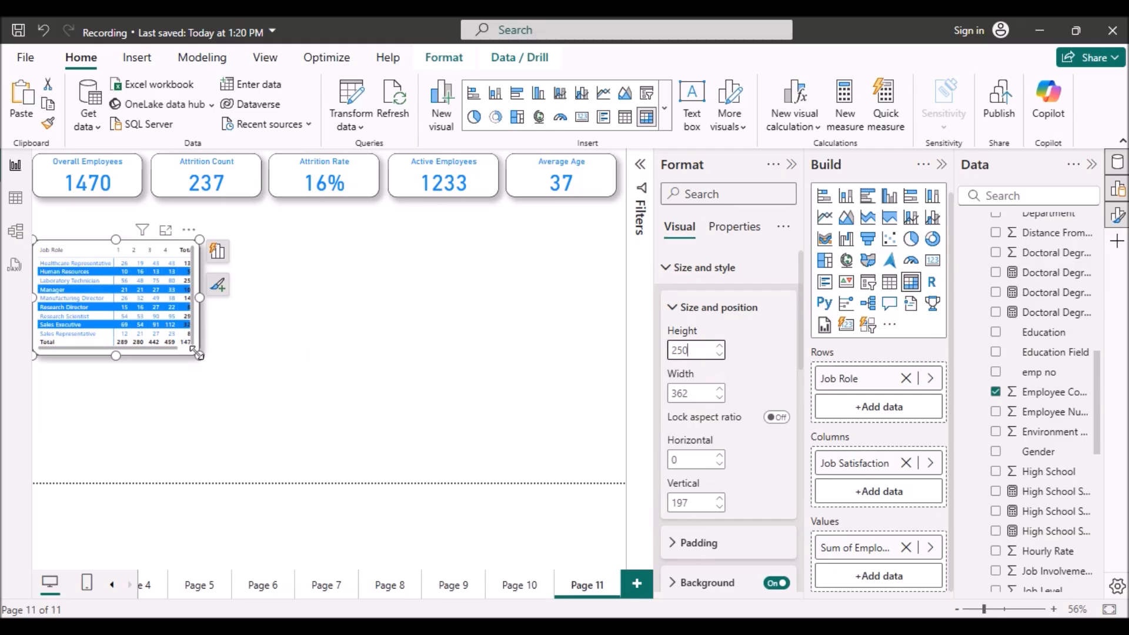
{"action": "left_click_drag", "start_coordinate": [199, 357], "coordinate": [203, 364]}
{"action": "left_click_drag", "start_coordinate": [204, 363], "coordinate": [204, 363]}
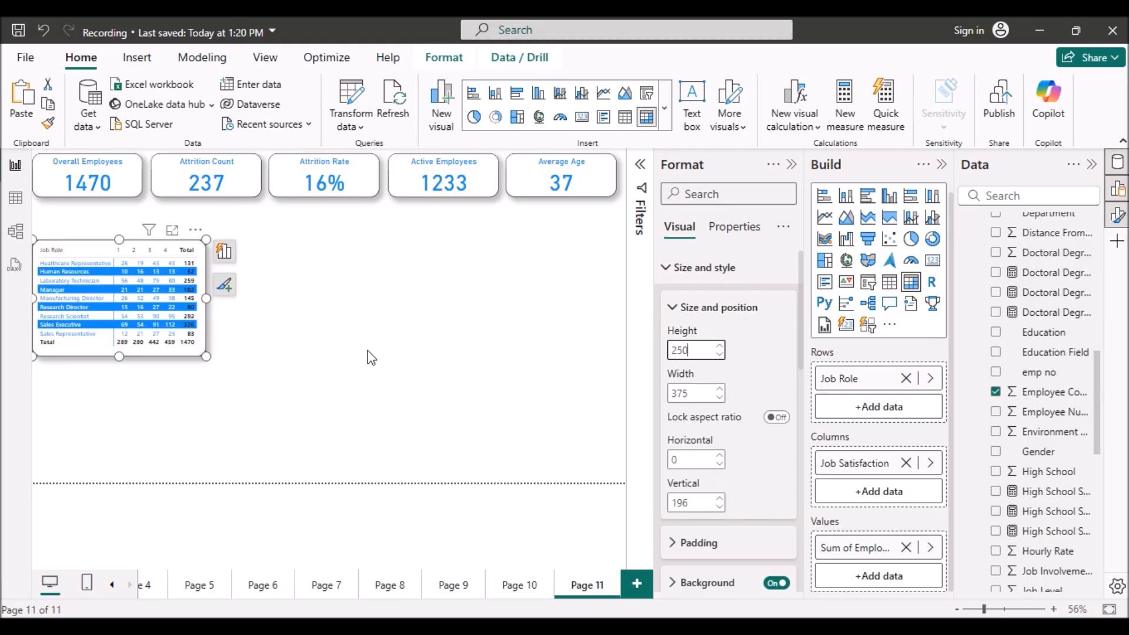
Move the matrix up directly beneath the KPI cards and close the formatting pane to enlarge the canvas.
{"action": "left_click_drag", "start_coordinate": [140, 270], "coordinate": [139, 235]}
{"action": "left_click", "coordinate": [140, 229]}
{"action": "left_click", "coordinate": [791, 164]}
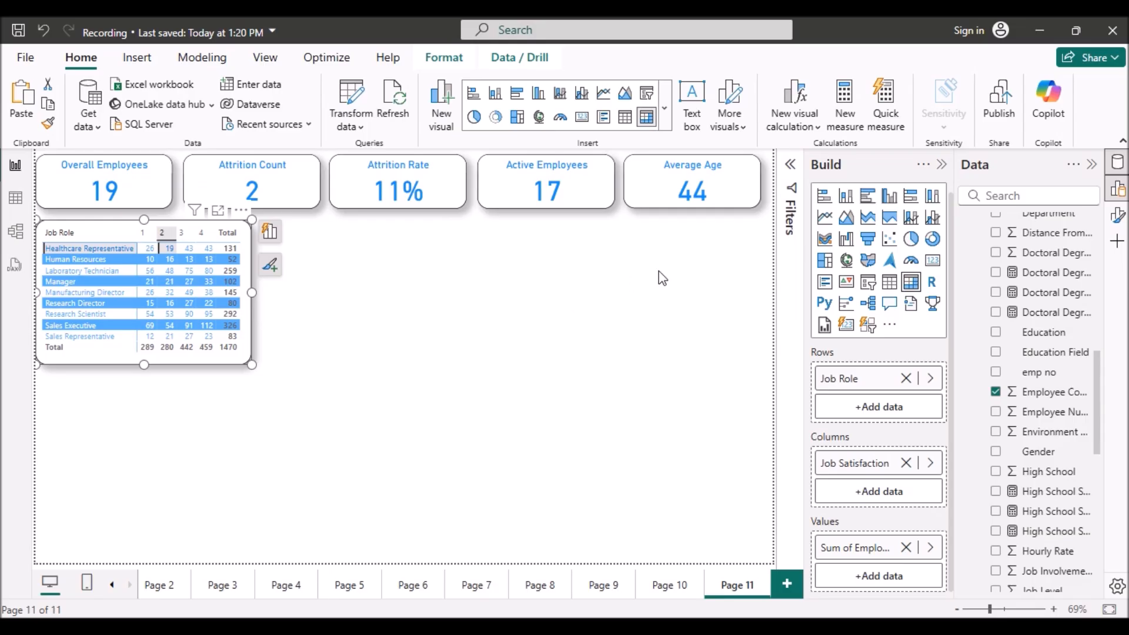
{"action": "left_click", "coordinate": [845, 199]}
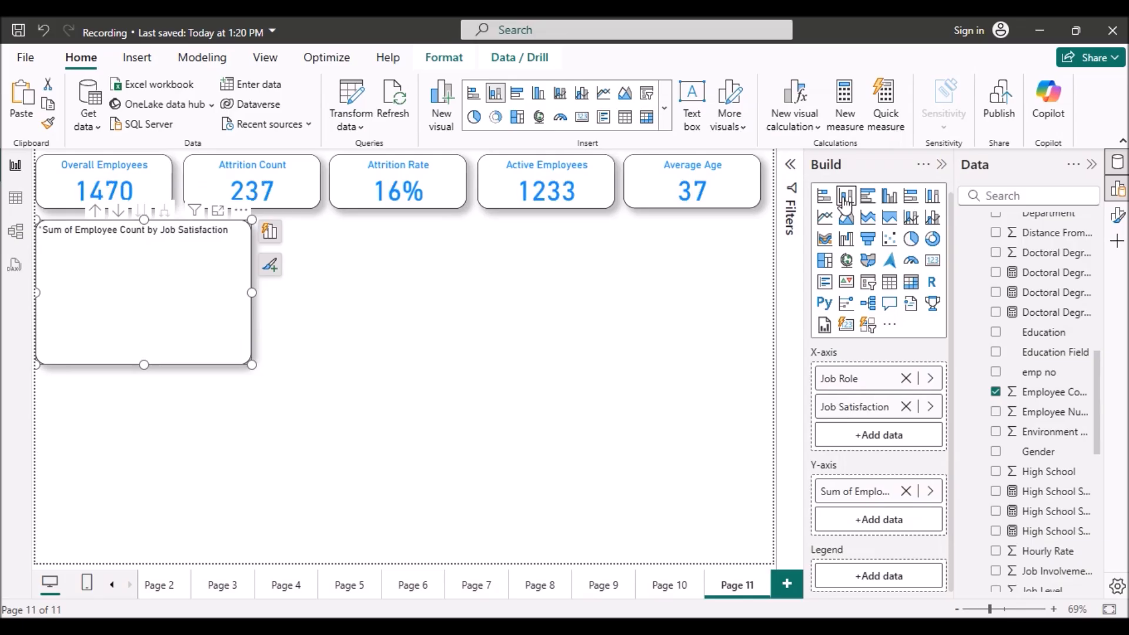
{"action": "left_click_drag", "start_coordinate": [127, 276], "coordinate": [313, 318]}
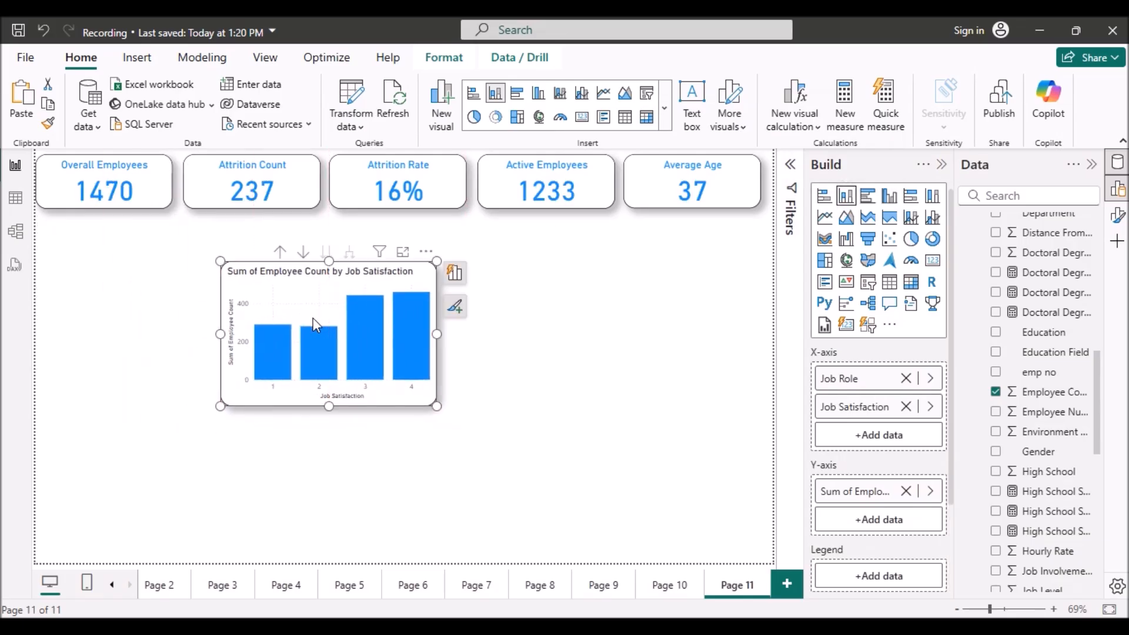
{"action": "key", "text": "ctrl+z"}
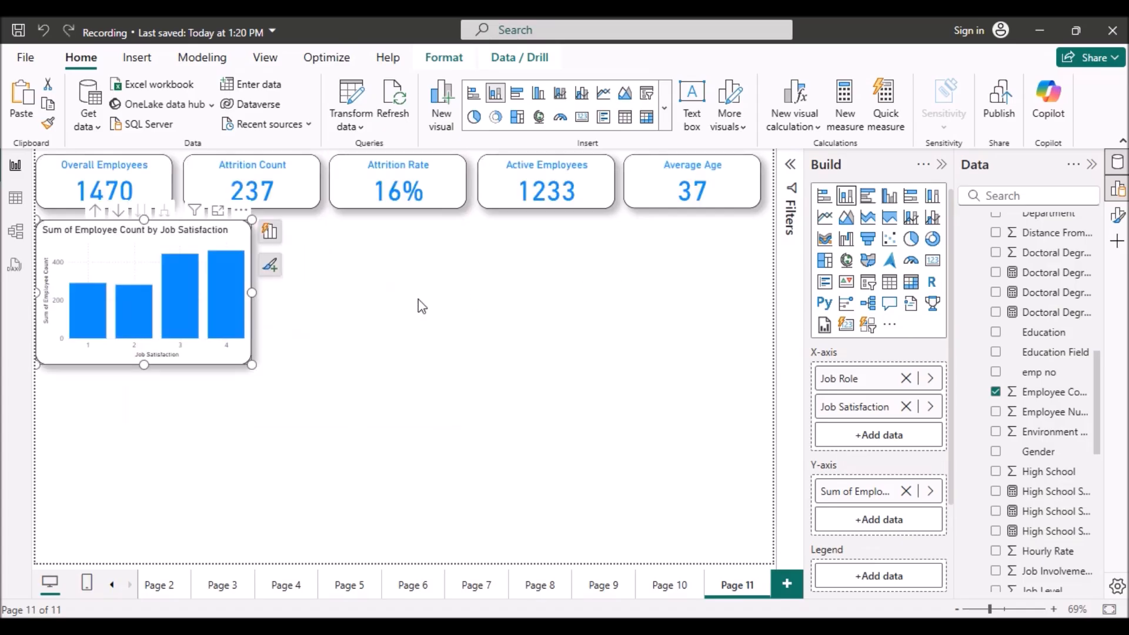
{"action": "key", "text": "ctrl+z"}
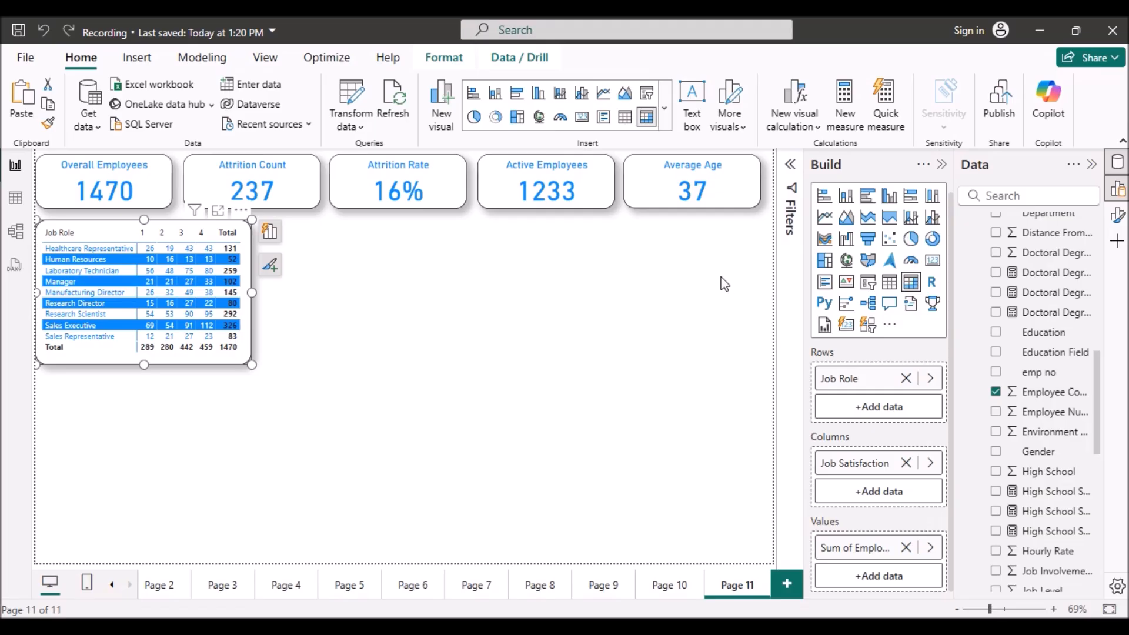
Insert a separate stacked column chart and place it beside the matrix, directly below the KPI cards.
{"action": "left_click", "coordinate": [730, 284]}
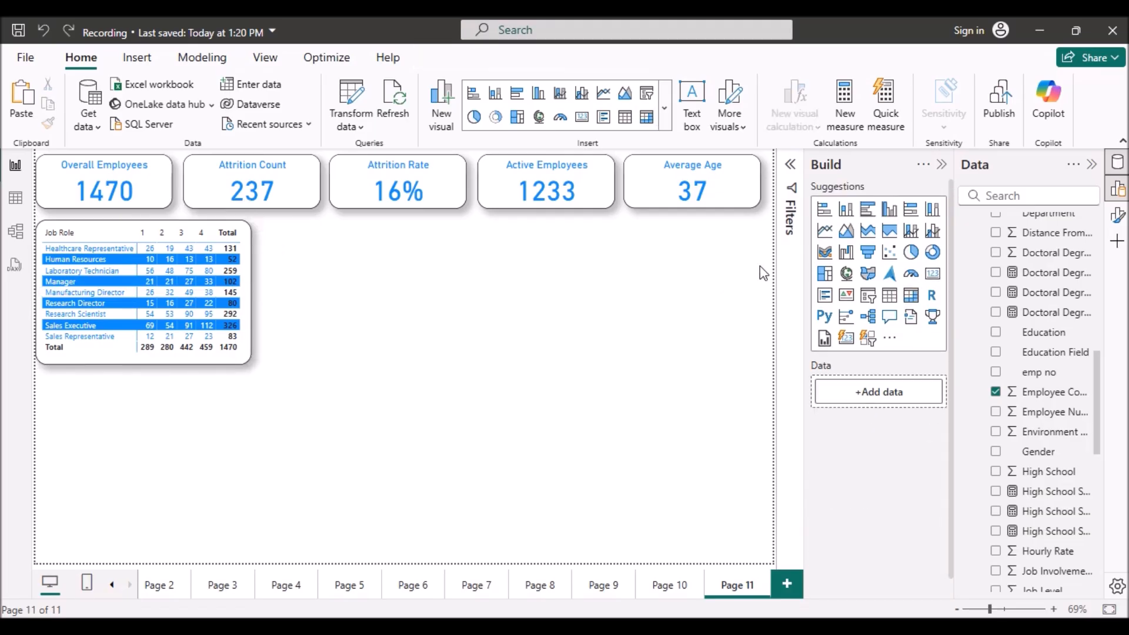
{"action": "left_click", "coordinate": [846, 210]}
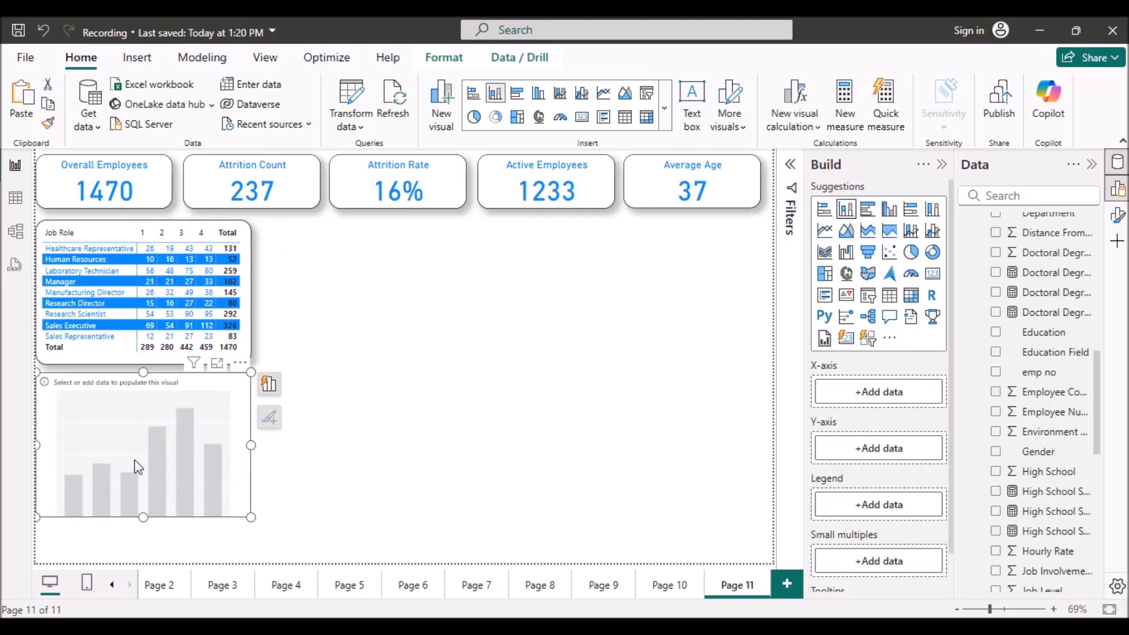
{"action": "left_click_drag", "start_coordinate": [180, 421], "coordinate": [409, 274]}
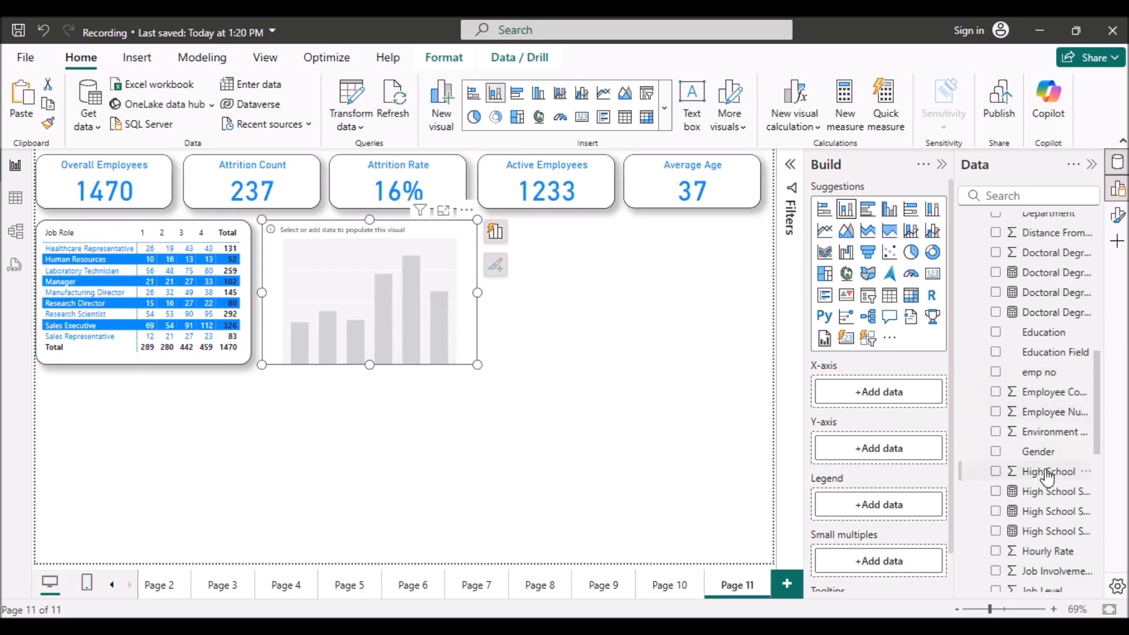
Add CF_age band as the X-axis of the new column chart.
{"action": "scroll", "coordinate": [1046, 475], "scroll_direction": "down", "scroll_amount": 3}
{"action": "scroll", "coordinate": [1046, 476], "scroll_direction": "up", "scroll_amount": 10}
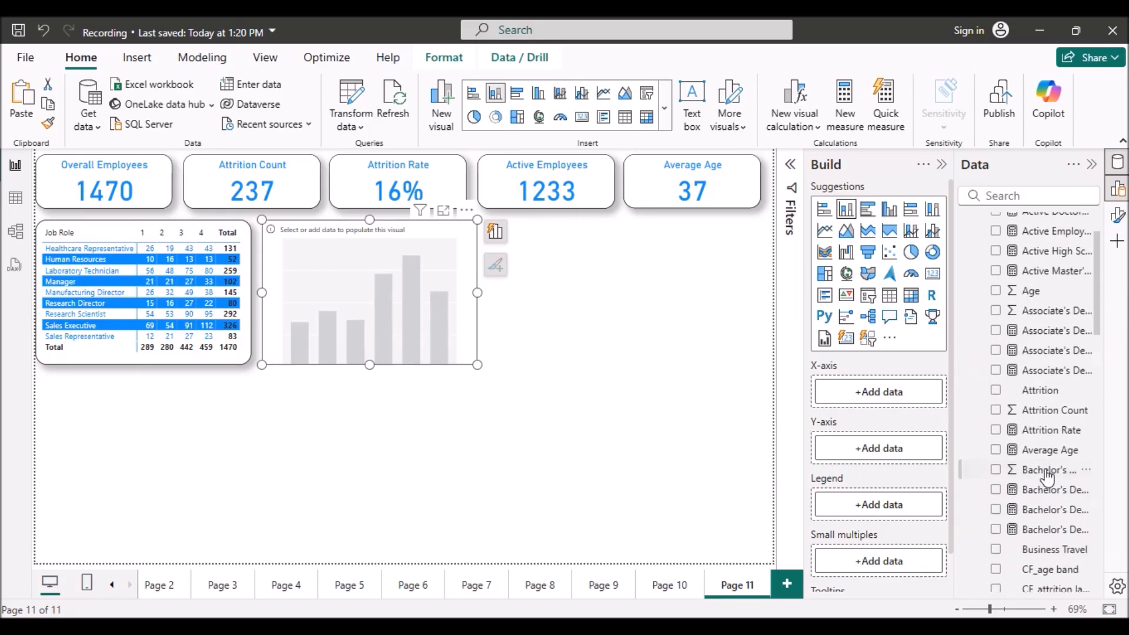
{"action": "scroll", "coordinate": [1046, 476], "scroll_direction": "down", "scroll_amount": 3}
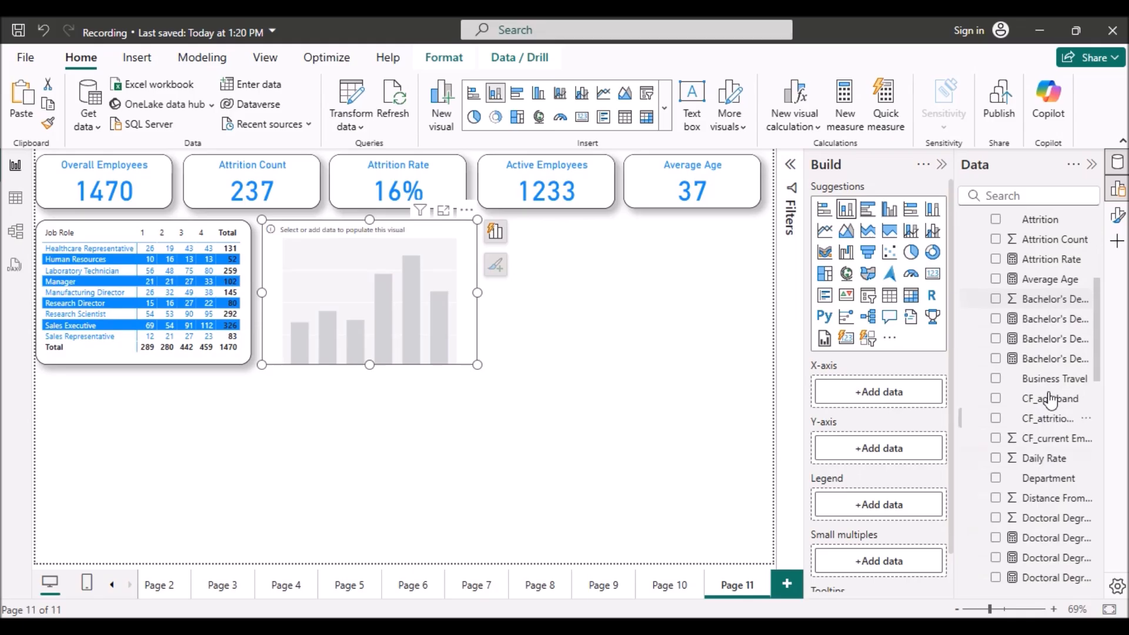
{"action": "left_click_drag", "start_coordinate": [1054, 412], "coordinate": [908, 395]}
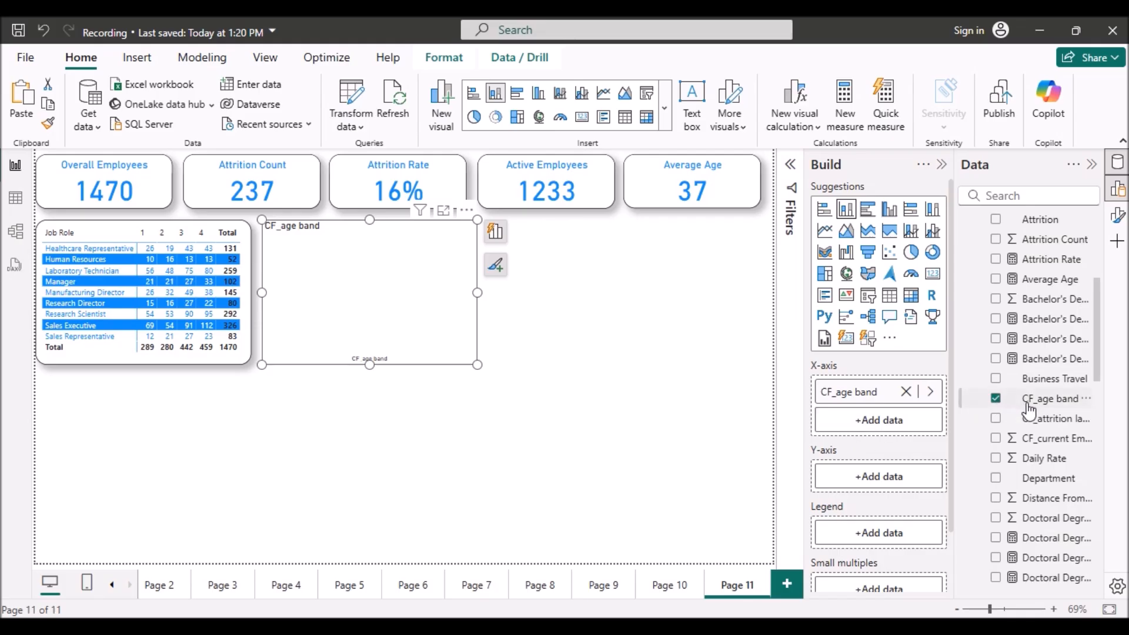
Add Employee Count as the Y-axis of the column chart and Gender as its legend.
{"action": "scroll", "coordinate": [1029, 411], "scroll_direction": "down", "scroll_amount": 4}
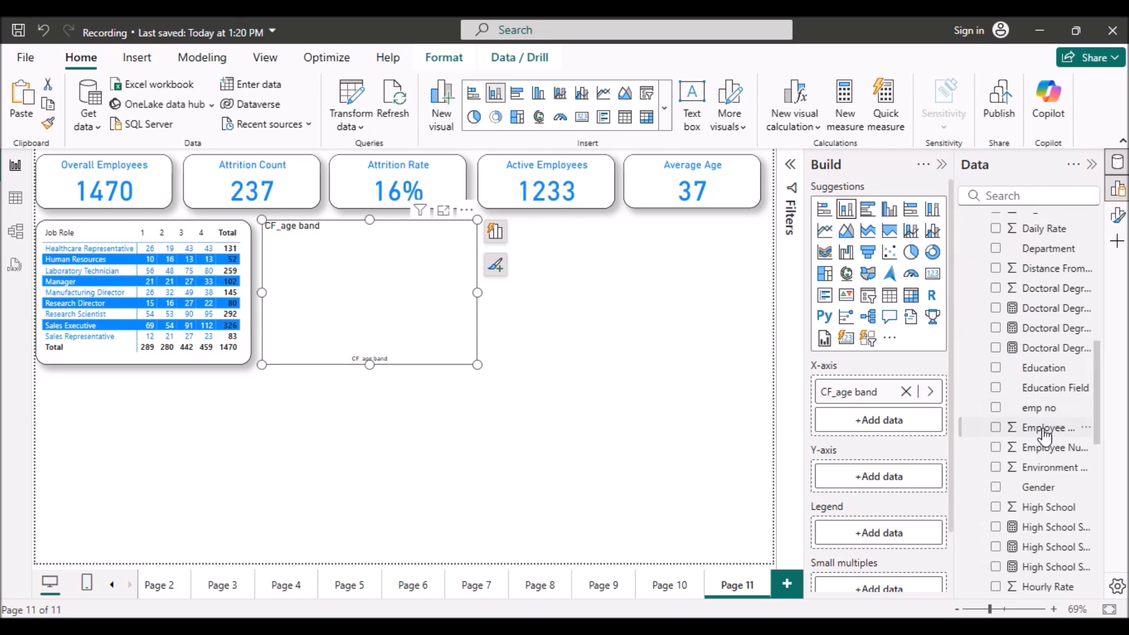
{"action": "left_click_drag", "start_coordinate": [1040, 428], "coordinate": [894, 482]}
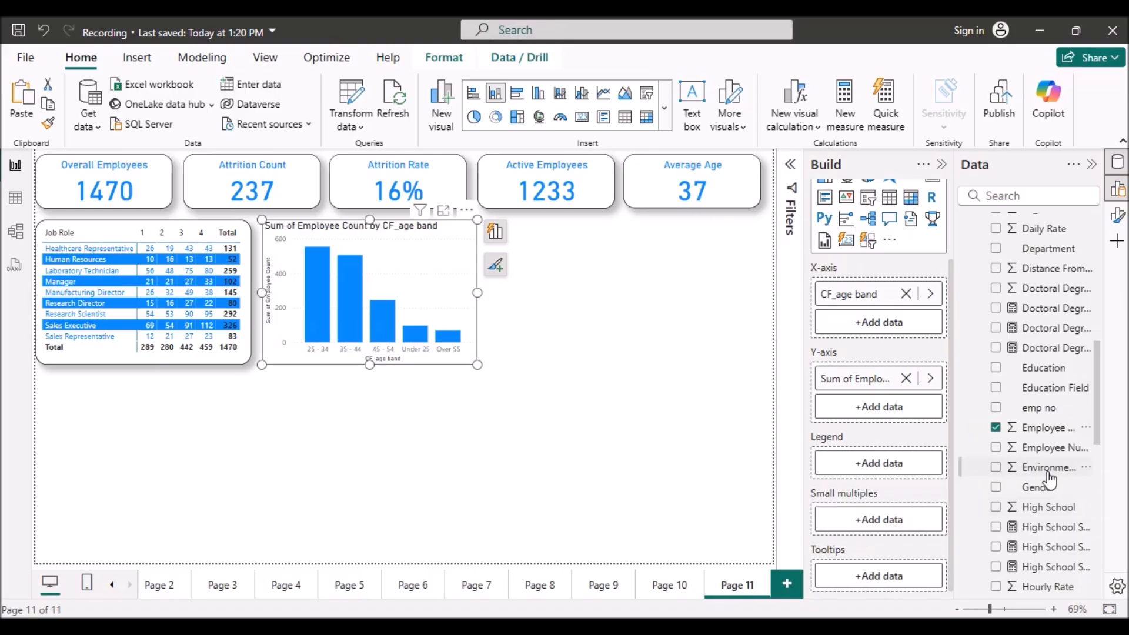
{"action": "left_click_drag", "start_coordinate": [1039, 487], "coordinate": [901, 468]}
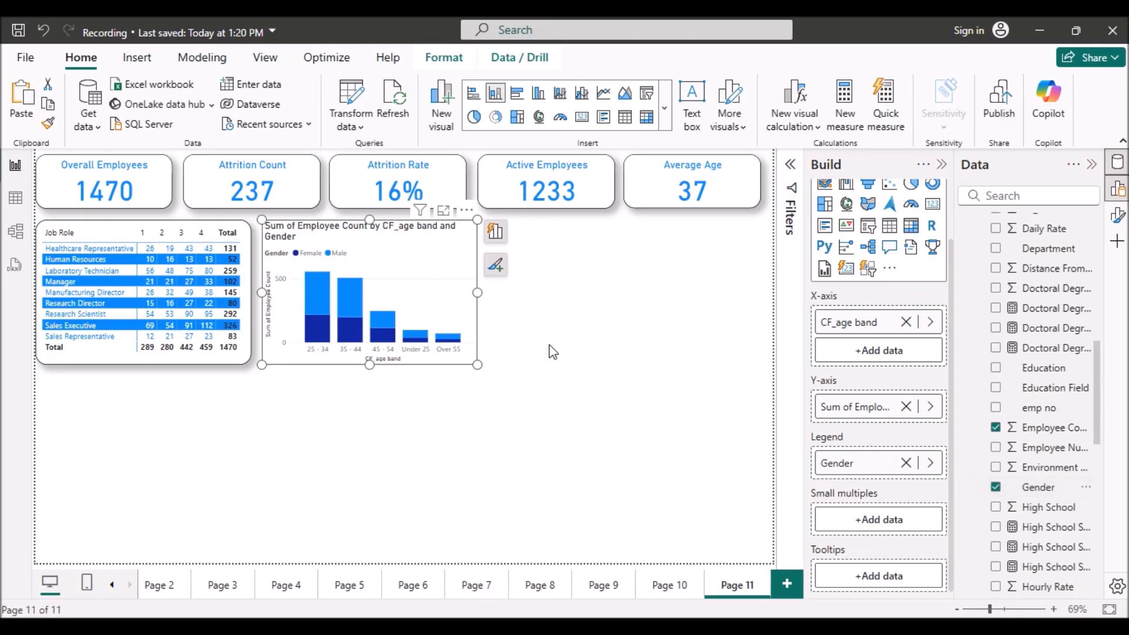
Give the column chart's title white text on a blue background.
{"action": "left_click", "coordinate": [1117, 222]}
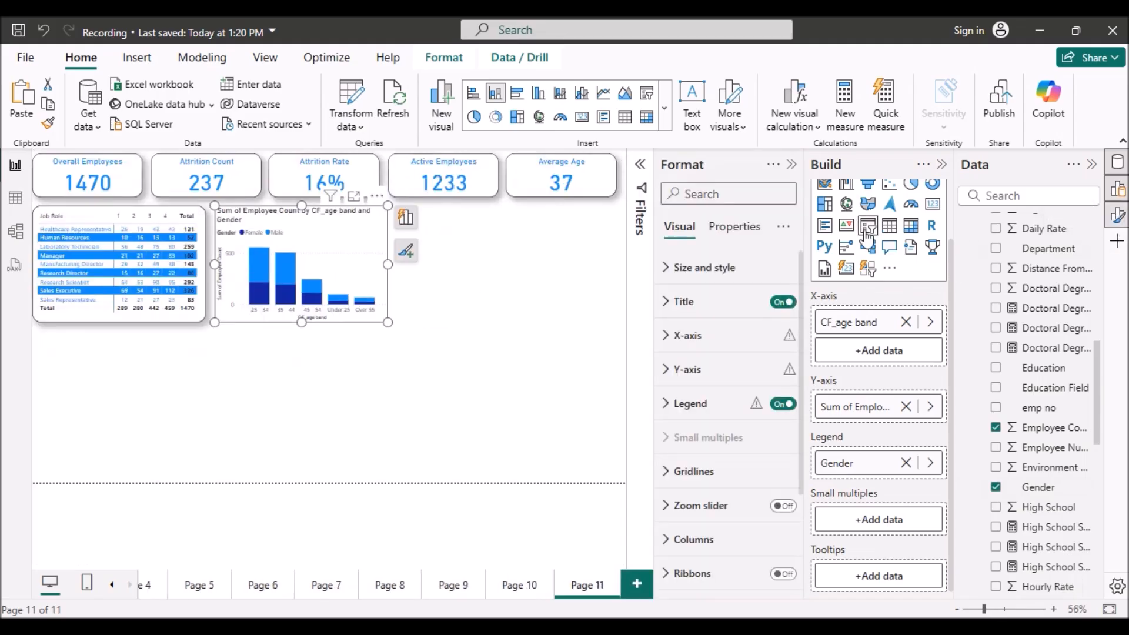
{"action": "left_click", "coordinate": [672, 301]}
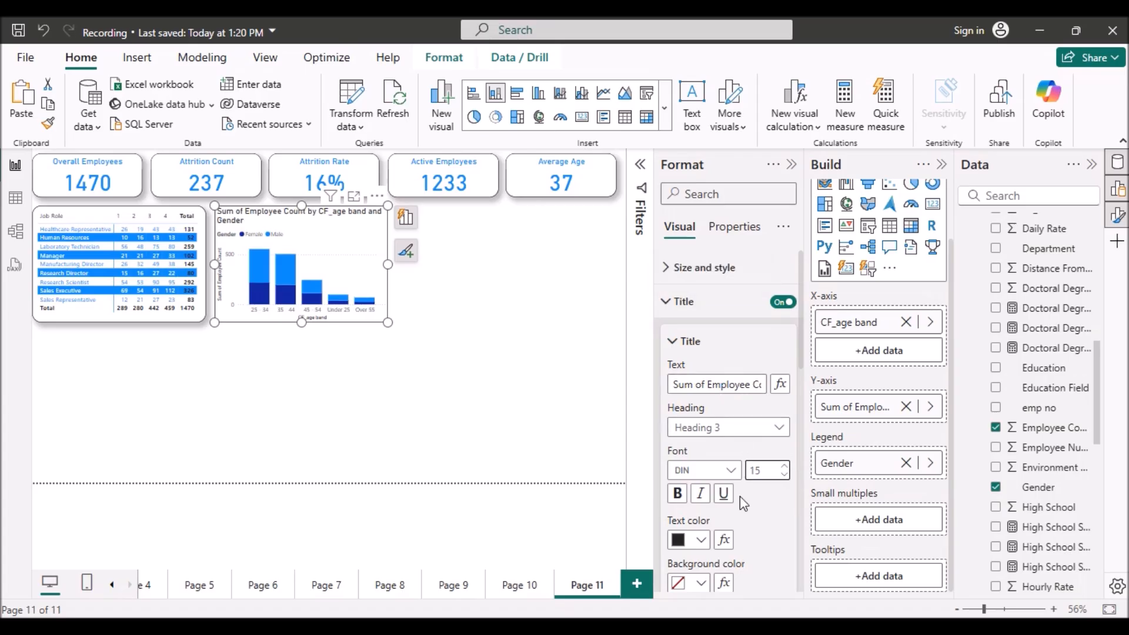
{"action": "scroll", "coordinate": [740, 496], "scroll_direction": "down", "scroll_amount": 3}
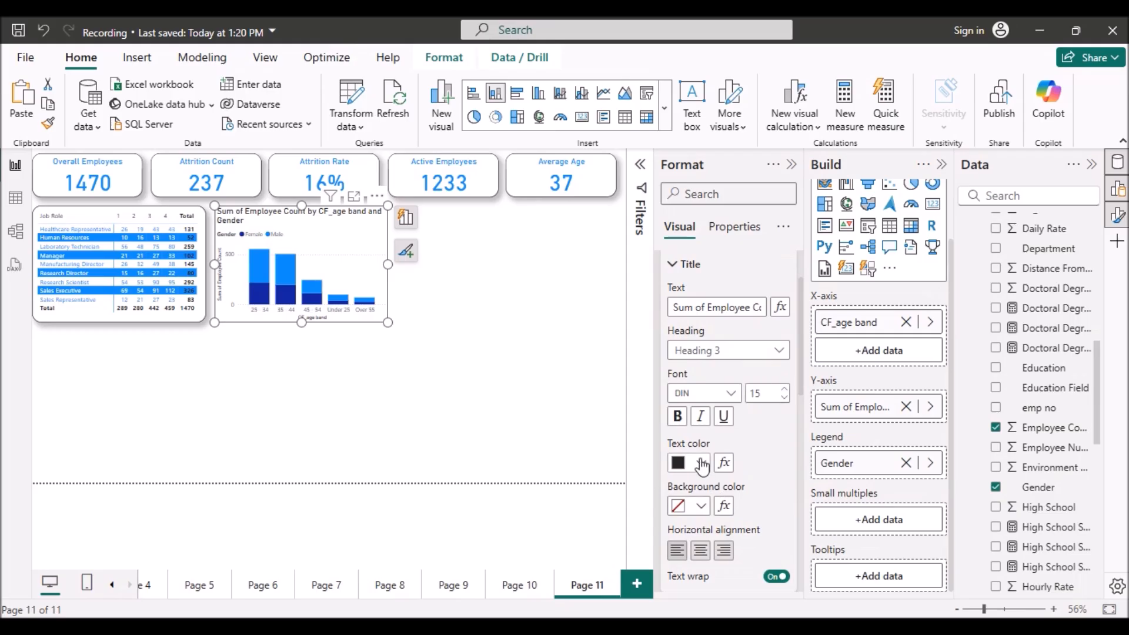
{"action": "left_click", "coordinate": [701, 464]}
{"action": "left_click", "coordinate": [713, 392]}
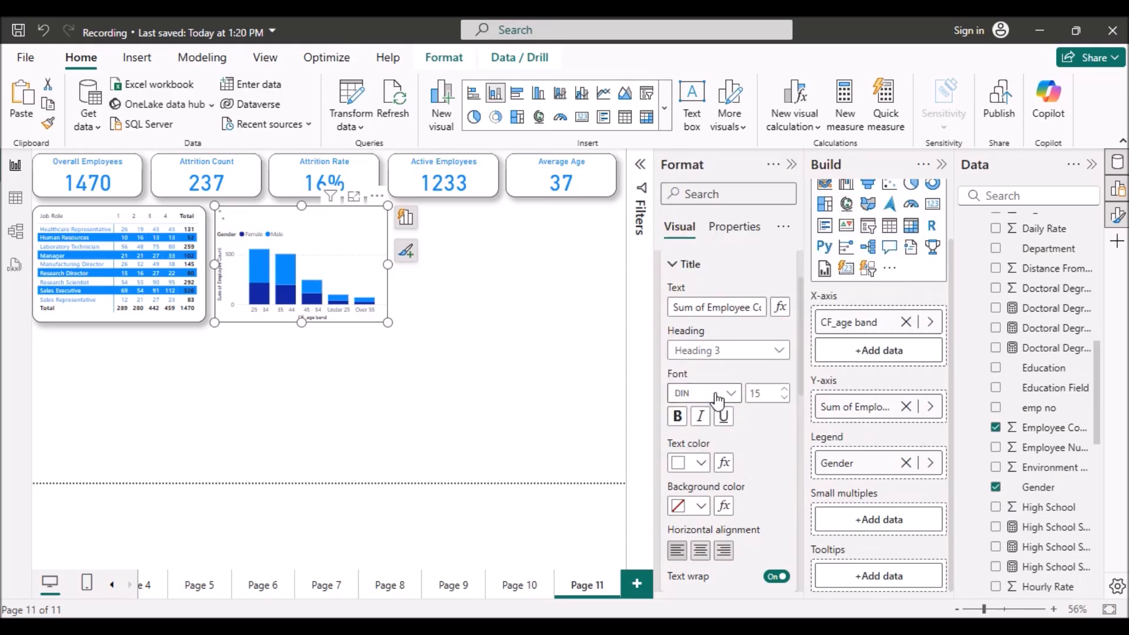
{"action": "left_click", "coordinate": [705, 507]}
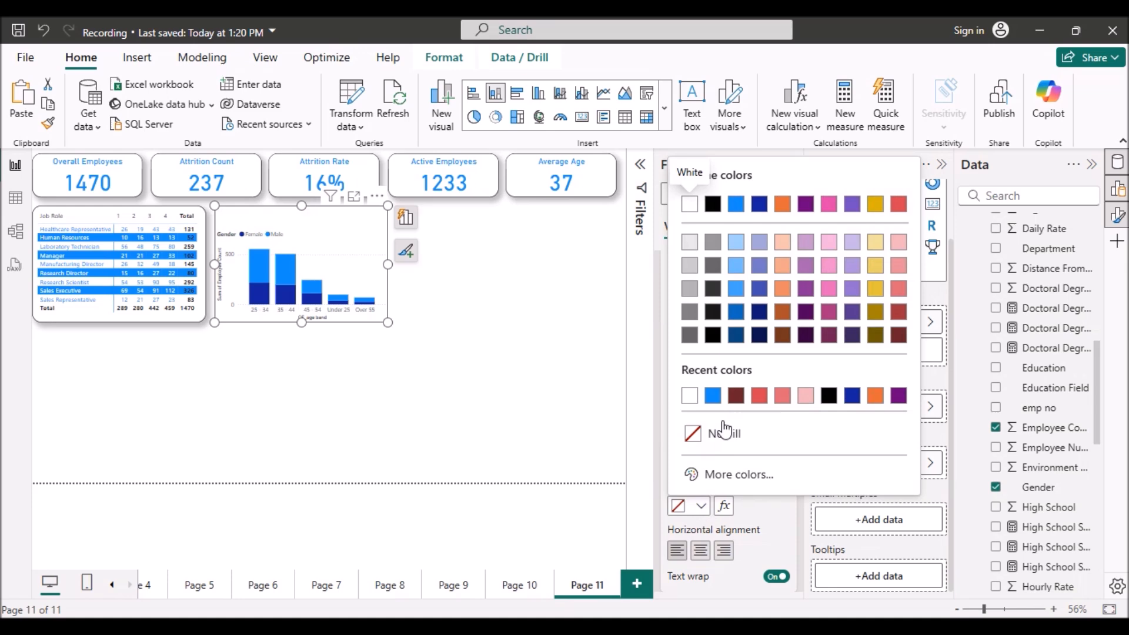
{"action": "left_click", "coordinate": [712, 396]}
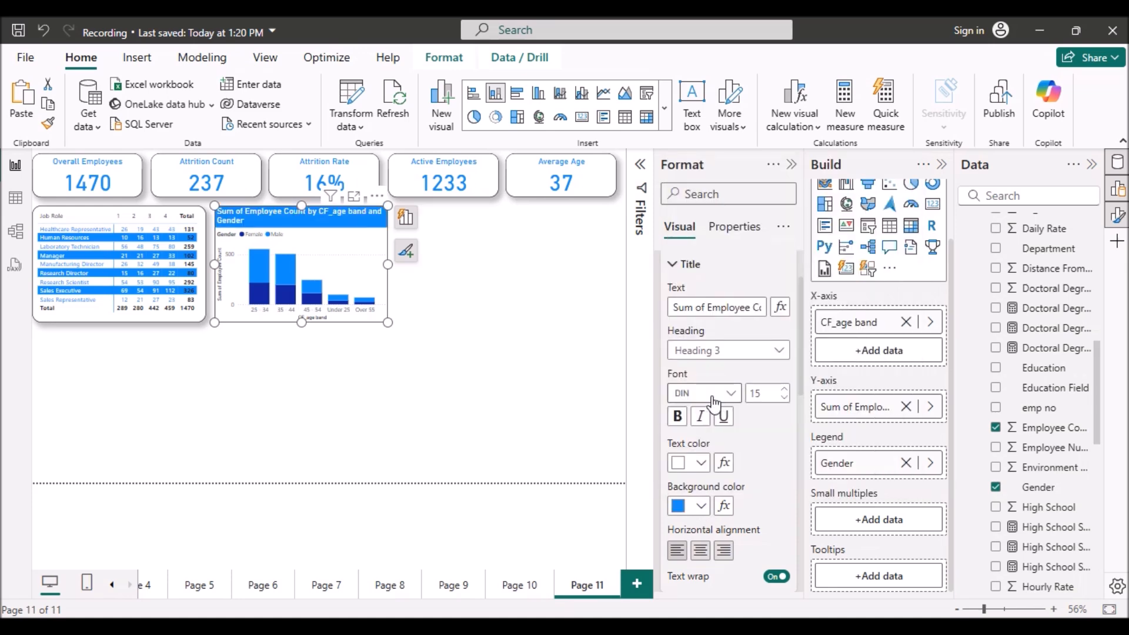
Set the column chart's title text to blue and its title background to white.
{"action": "left_click", "coordinate": [699, 469]}
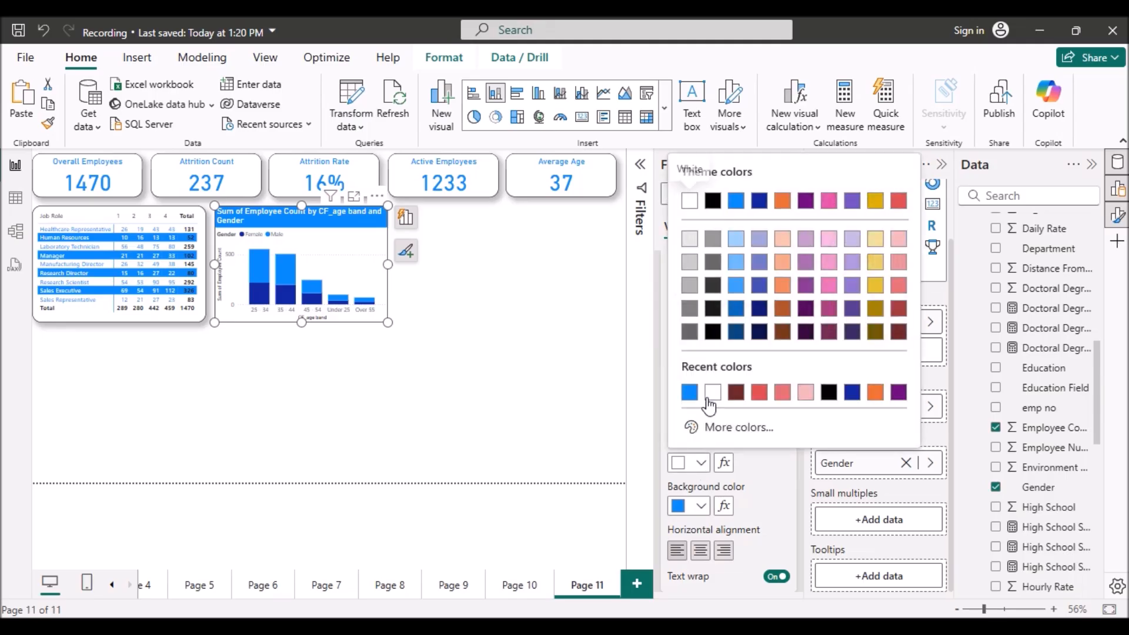
{"action": "left_click", "coordinate": [690, 394]}
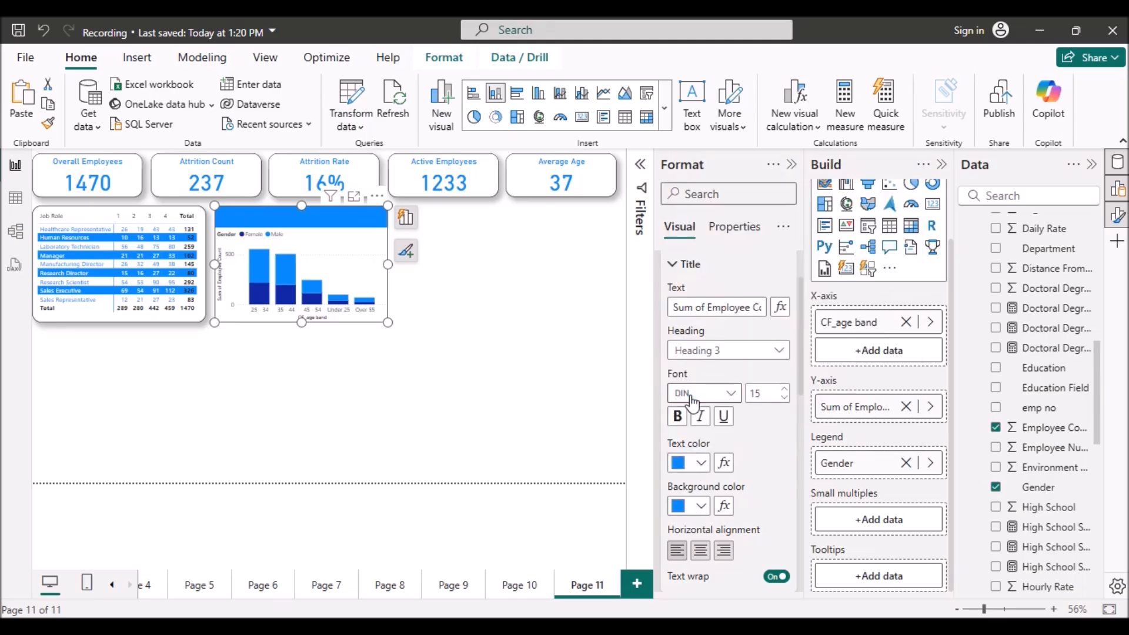
{"action": "left_click", "coordinate": [700, 507]}
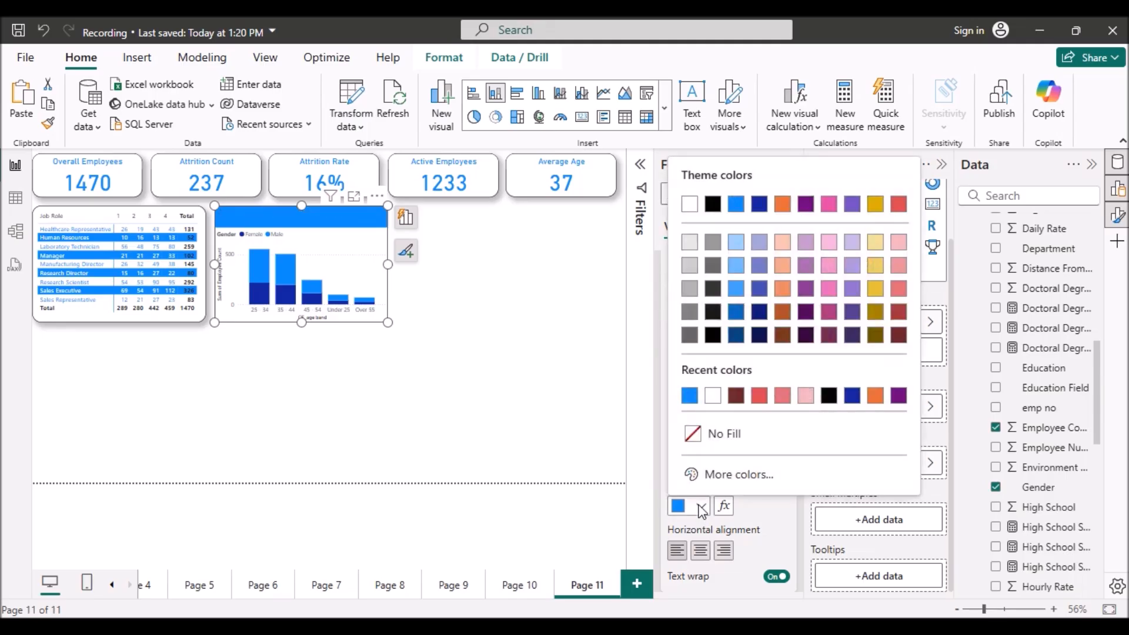
{"action": "left_click", "coordinate": [713, 395]}
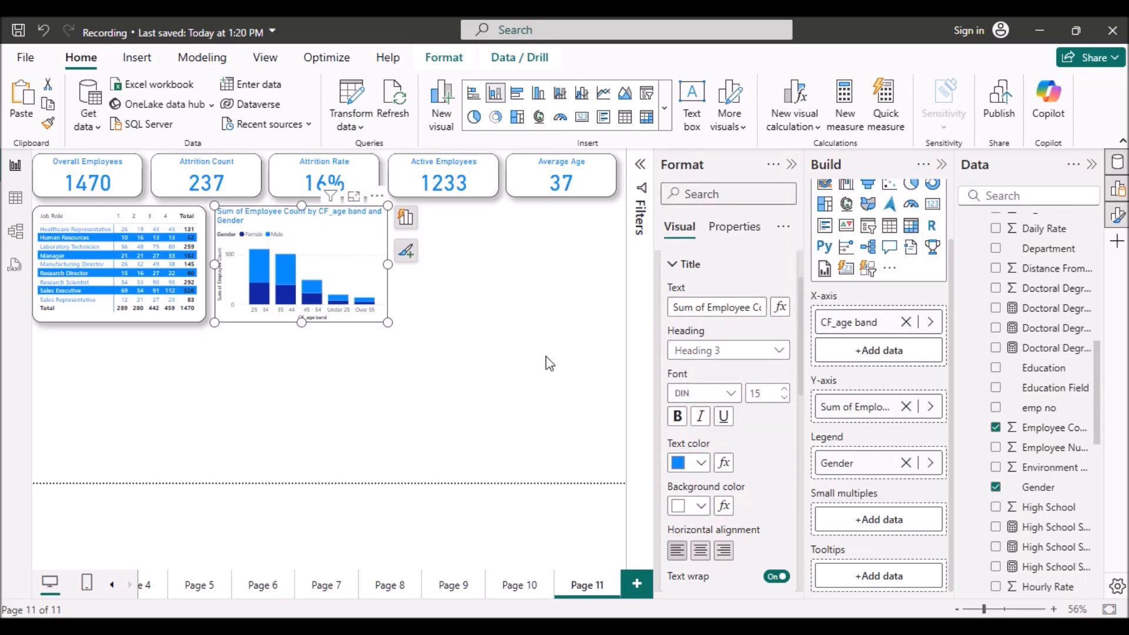
{"action": "left_click", "coordinate": [672, 265]}
{"action": "scroll", "coordinate": [705, 388], "scroll_direction": "down", "scroll_amount": 5}
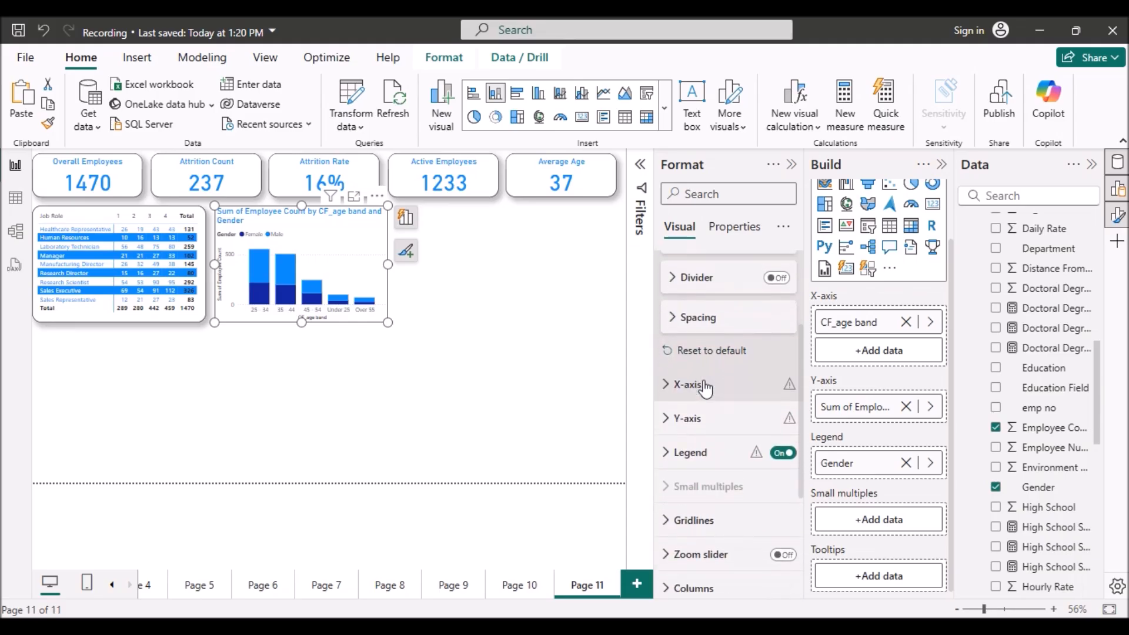
{"action": "scroll", "coordinate": [706, 388], "scroll_direction": "down", "scroll_amount": 1}
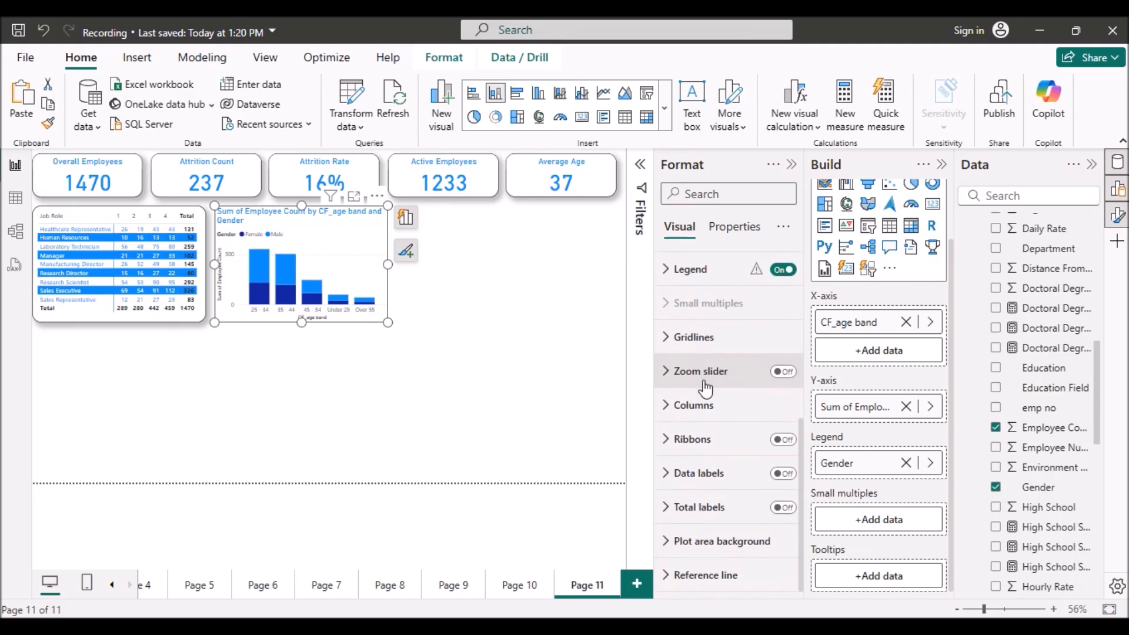
{"action": "scroll", "coordinate": [701, 399], "scroll_direction": "up", "scroll_amount": 5}
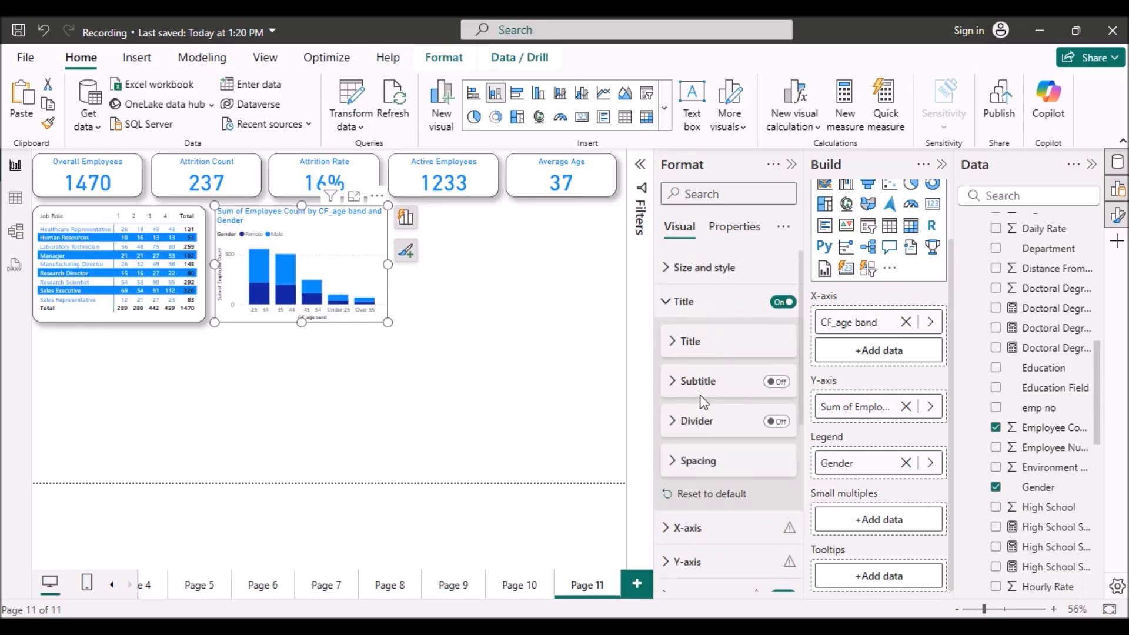
{"action": "left_click", "coordinate": [669, 303]}
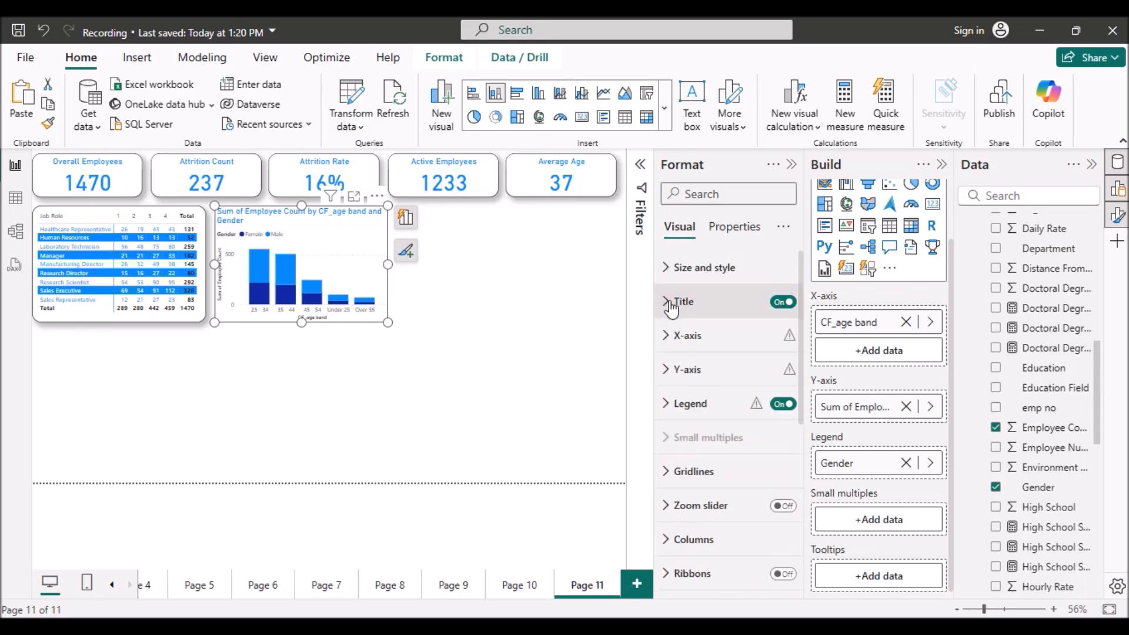
Turn on the column chart's visual border with 20 px rounded corners and enable its shadow.
{"action": "left_click", "coordinate": [667, 267]}
{"action": "scroll", "coordinate": [714, 354], "scroll_direction": "down", "scroll_amount": 4}
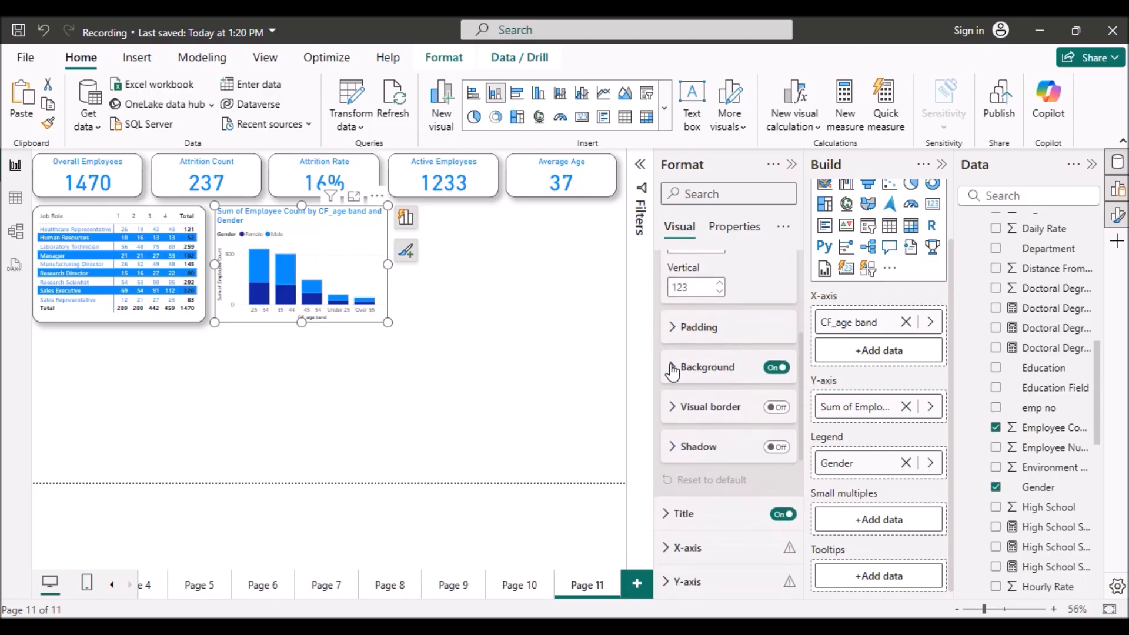
{"action": "left_click", "coordinate": [676, 410]}
{"action": "left_click", "coordinate": [773, 408]}
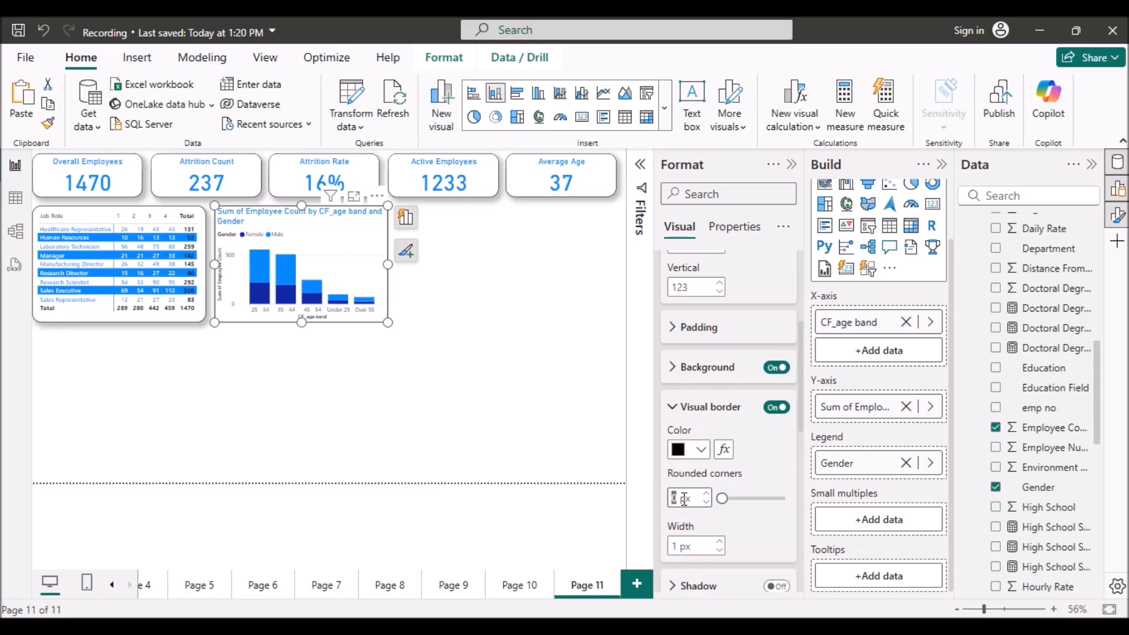
{"action": "type", "text": "20"}
{"action": "left_click", "coordinate": [672, 407]}
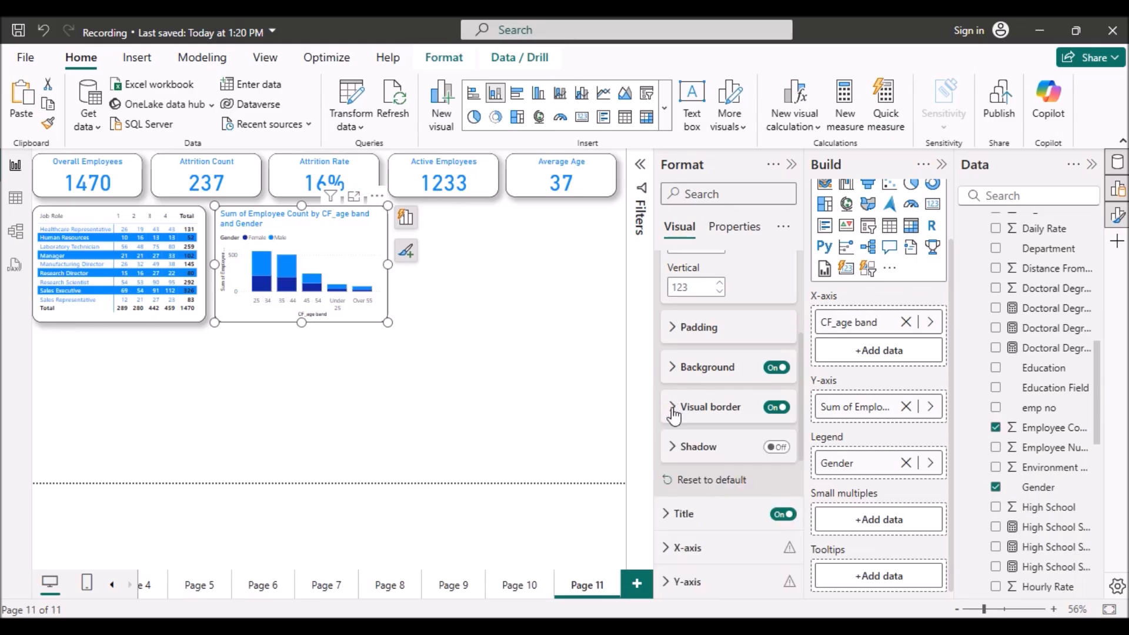
{"action": "left_click", "coordinate": [772, 447]}
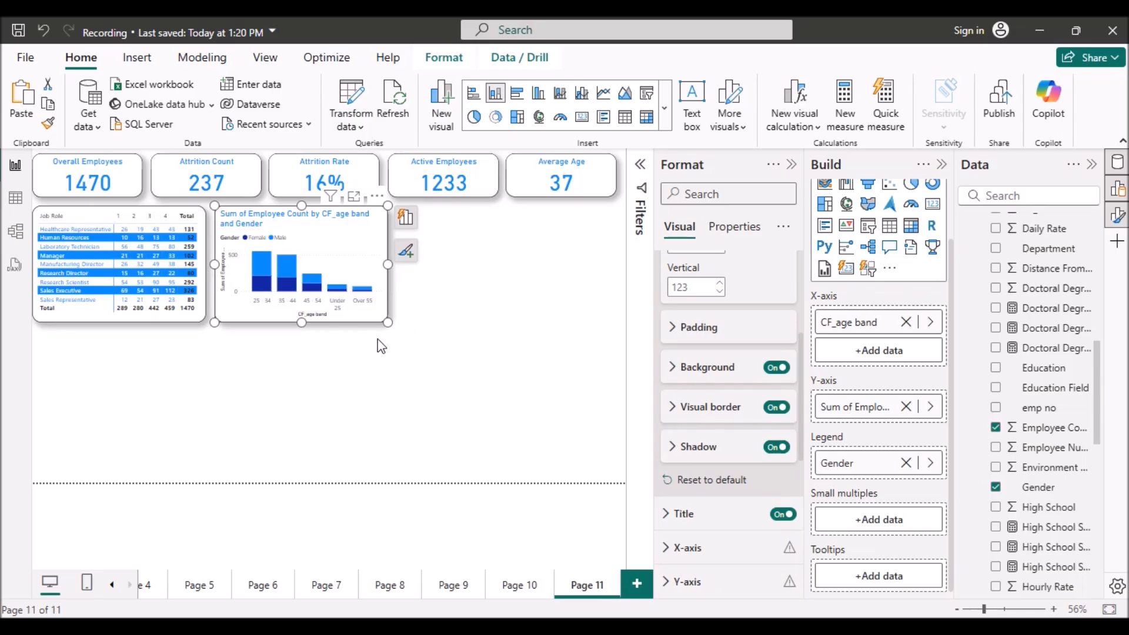
{"action": "left_click", "coordinate": [350, 329]}
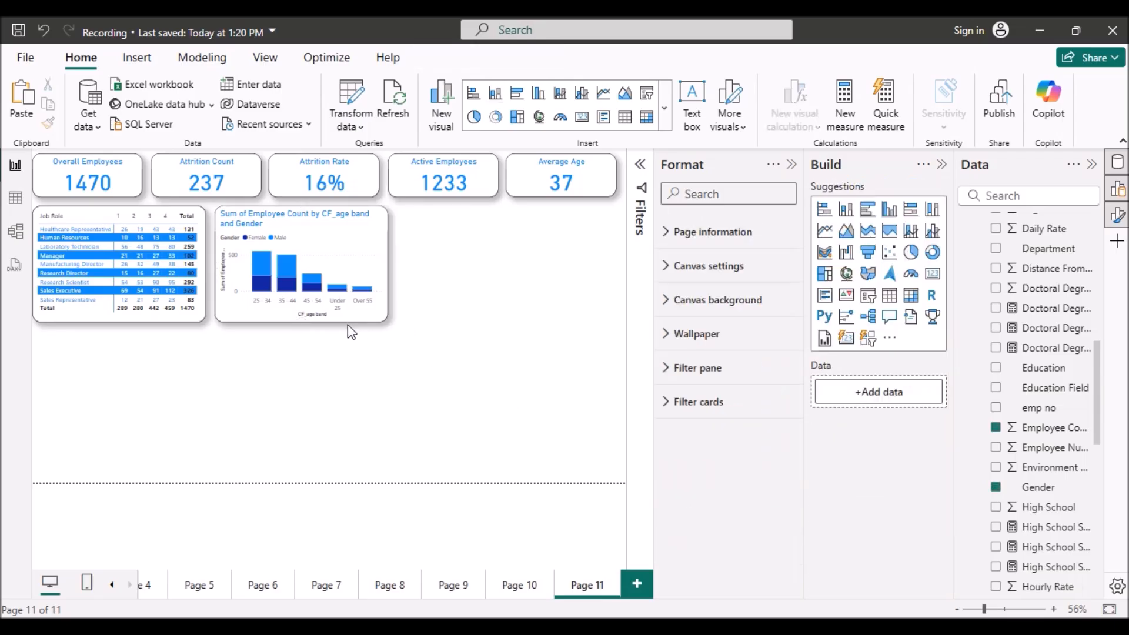
{"action": "left_click", "coordinate": [337, 297]}
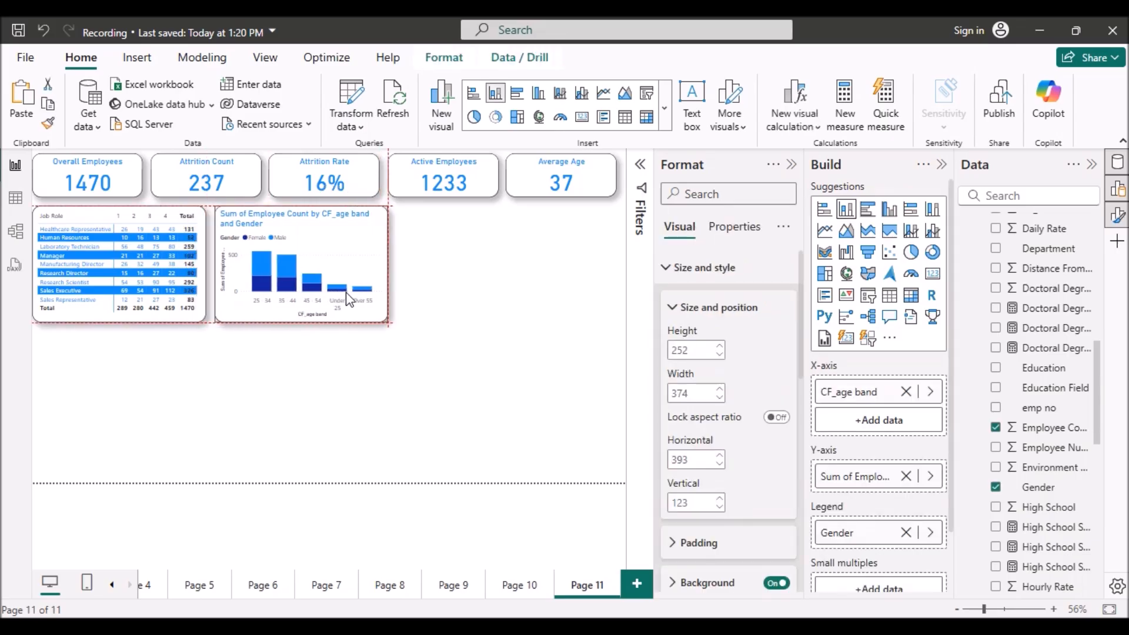
{"action": "left_click_drag", "start_coordinate": [347, 293], "coordinate": [346, 293]}
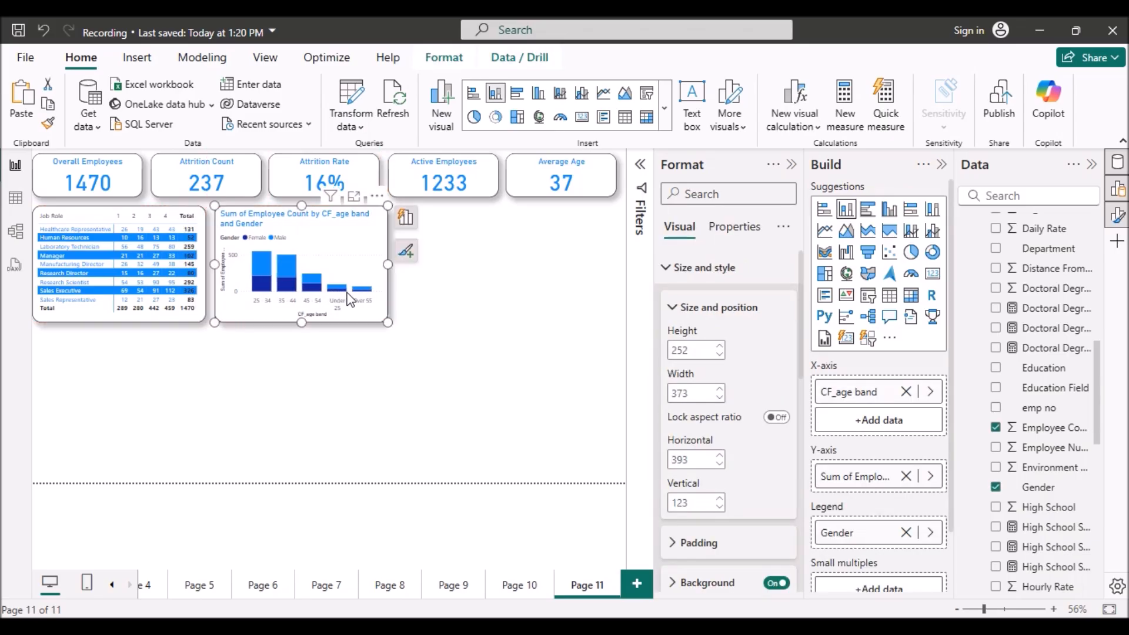
{"action": "left_click", "coordinate": [357, 386]}
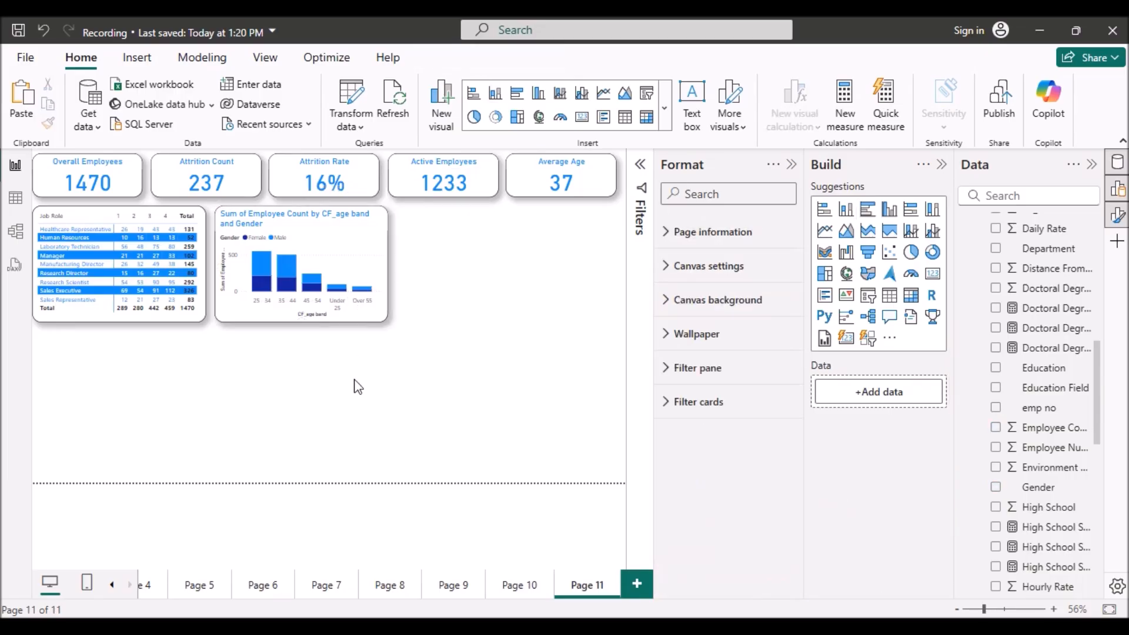
Close the formatting pane, insert a pie chart and place it beside the column chart, below the KPI cards.
{"action": "left_click", "coordinate": [791, 164]}
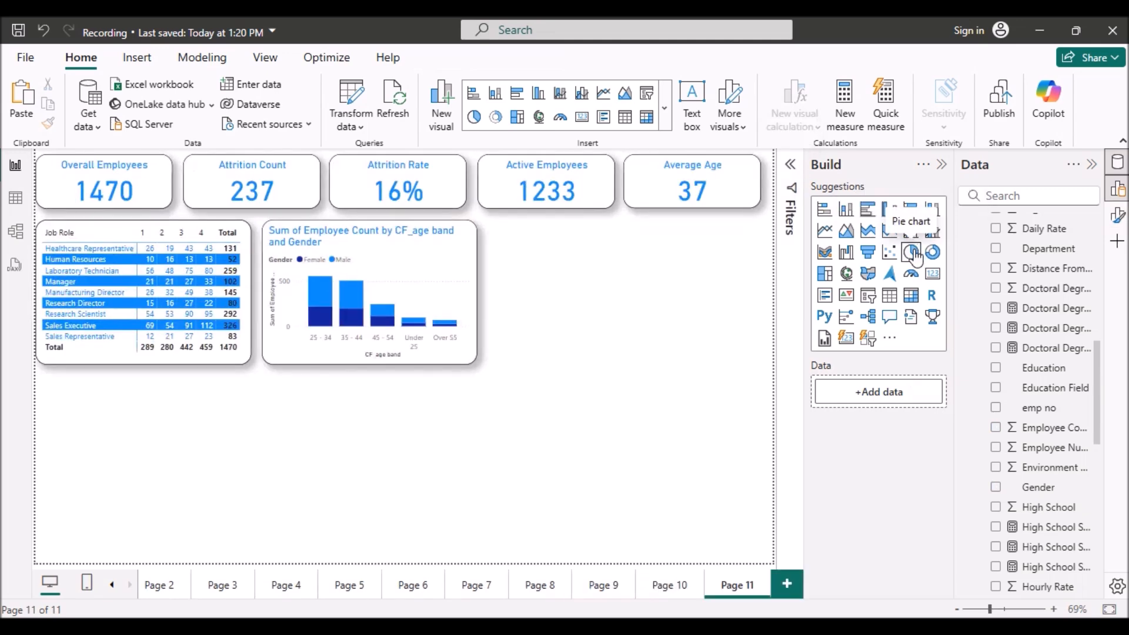
{"action": "left_click", "coordinate": [913, 253]}
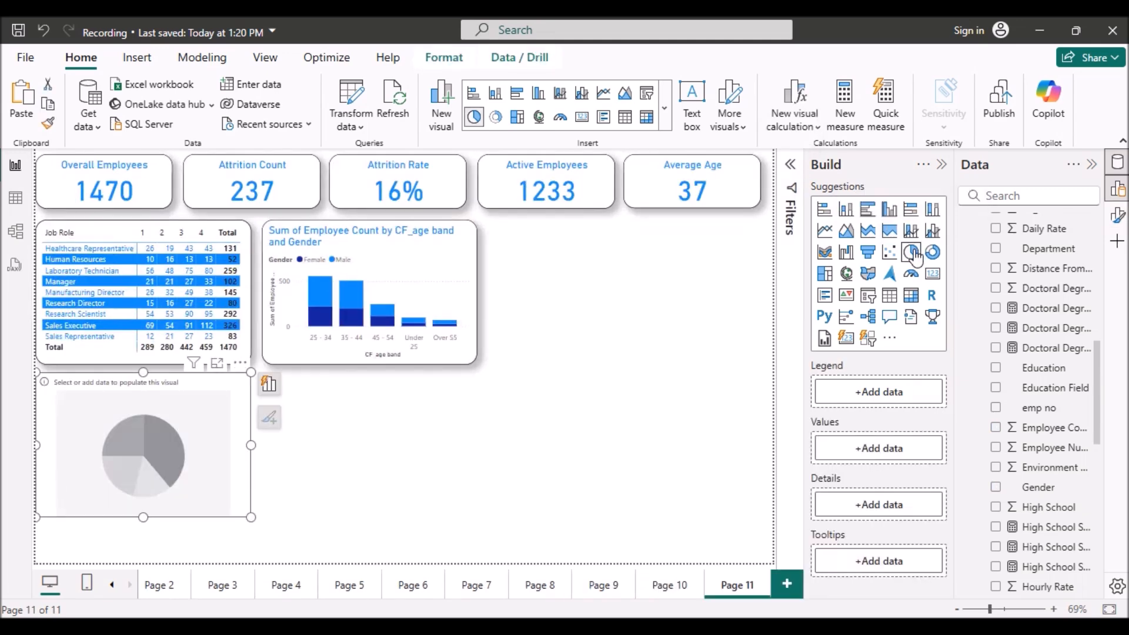
{"action": "left_click_drag", "start_coordinate": [117, 439], "coordinate": [574, 287]}
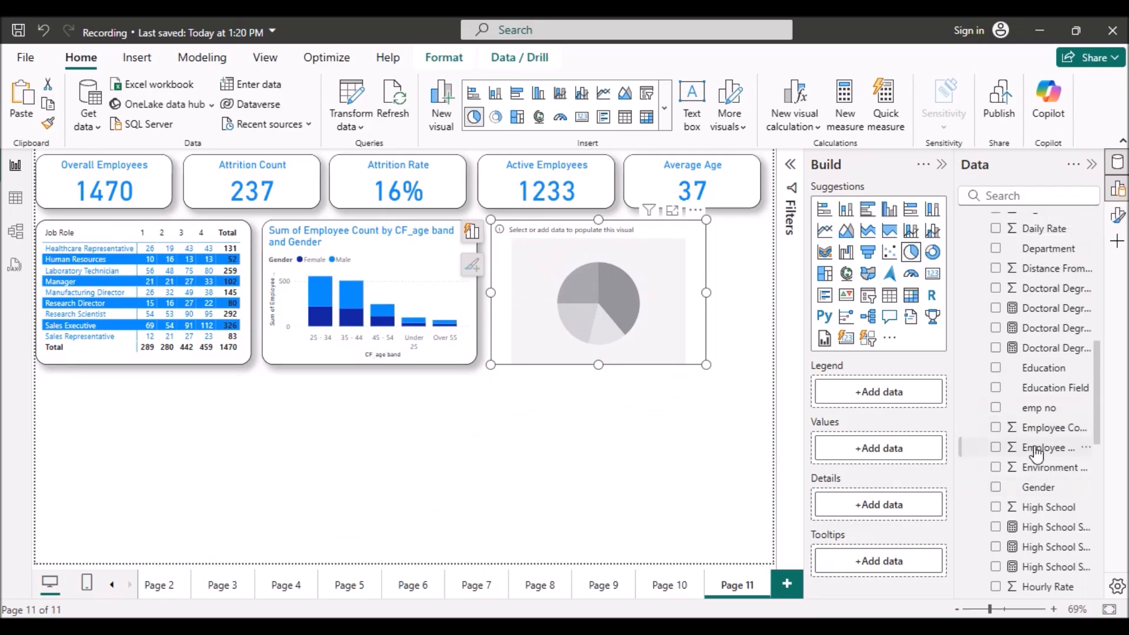
Add Department as the legend of the pie chart.
{"action": "scroll", "coordinate": [1046, 479], "scroll_direction": "up", "scroll_amount": 2}
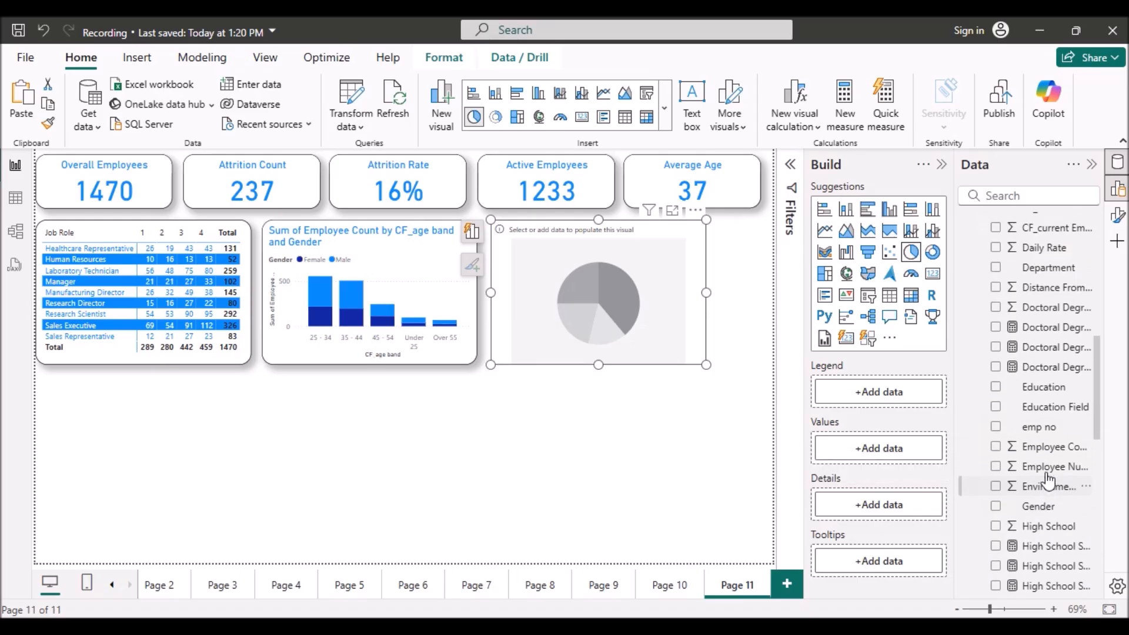
{"action": "scroll", "coordinate": [1046, 479], "scroll_direction": "up", "scroll_amount": 2}
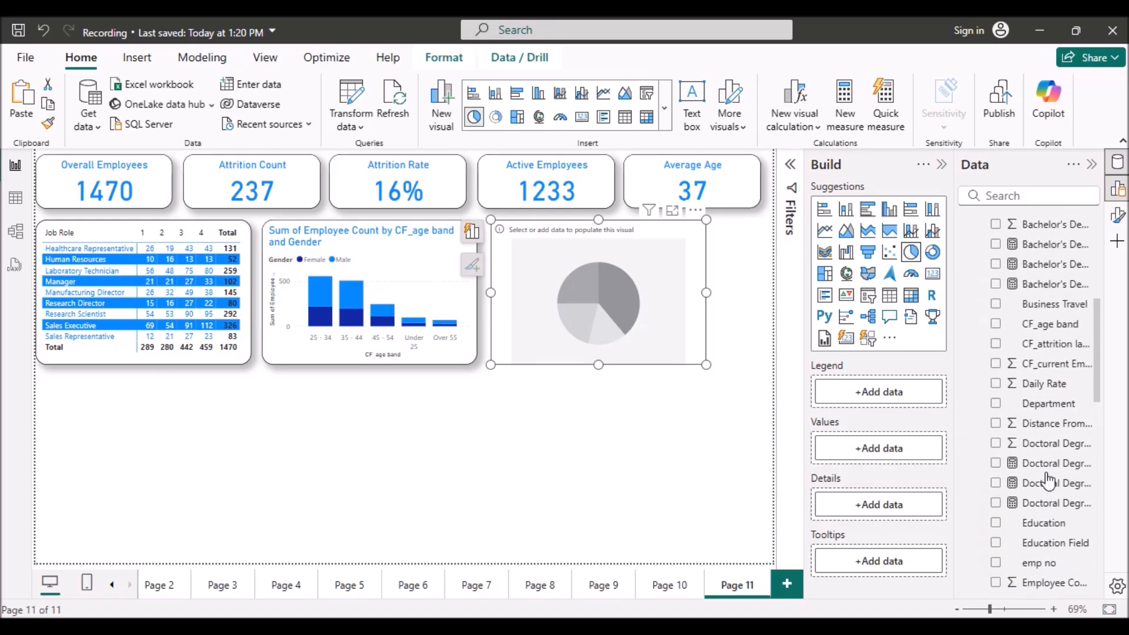
{"action": "left_click_drag", "start_coordinate": [1049, 405], "coordinate": [908, 398]}
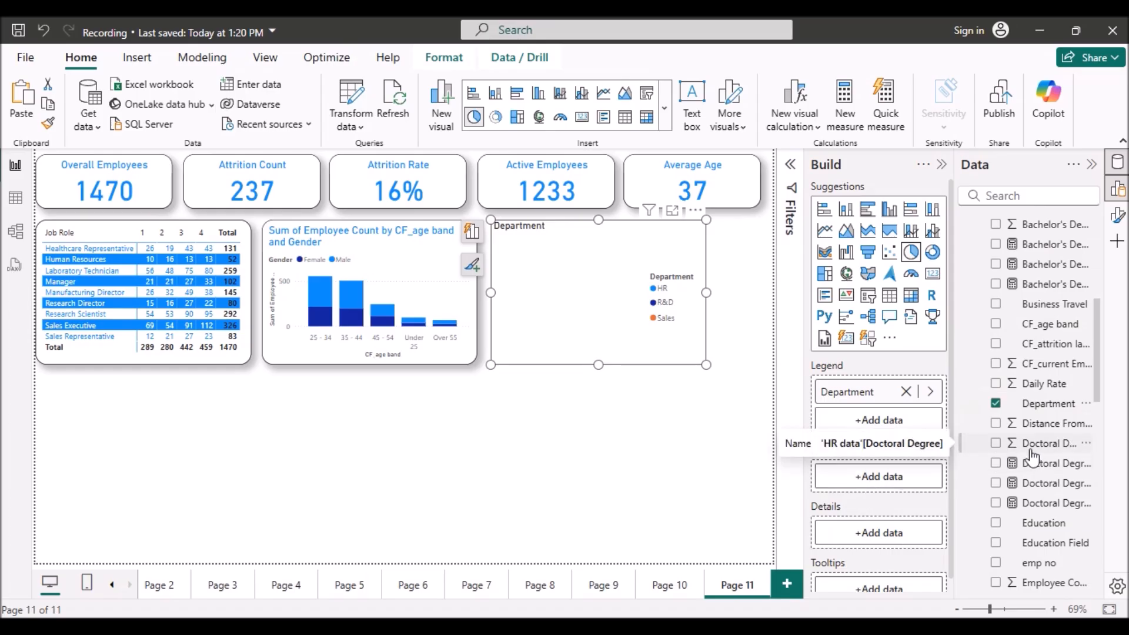
Add the Attrition Rate measure as the pie chart's values and dismiss the measure's formula bar.
{"action": "scroll", "coordinate": [1030, 455], "scroll_direction": "up", "scroll_amount": 4}
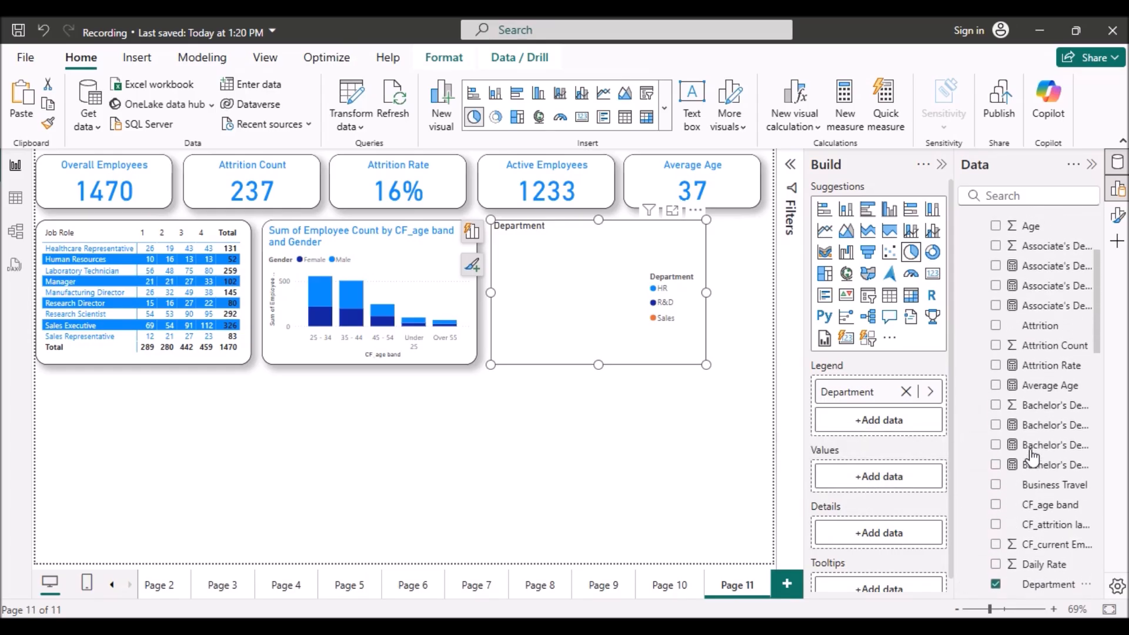
{"action": "left_click", "coordinate": [1012, 377]}
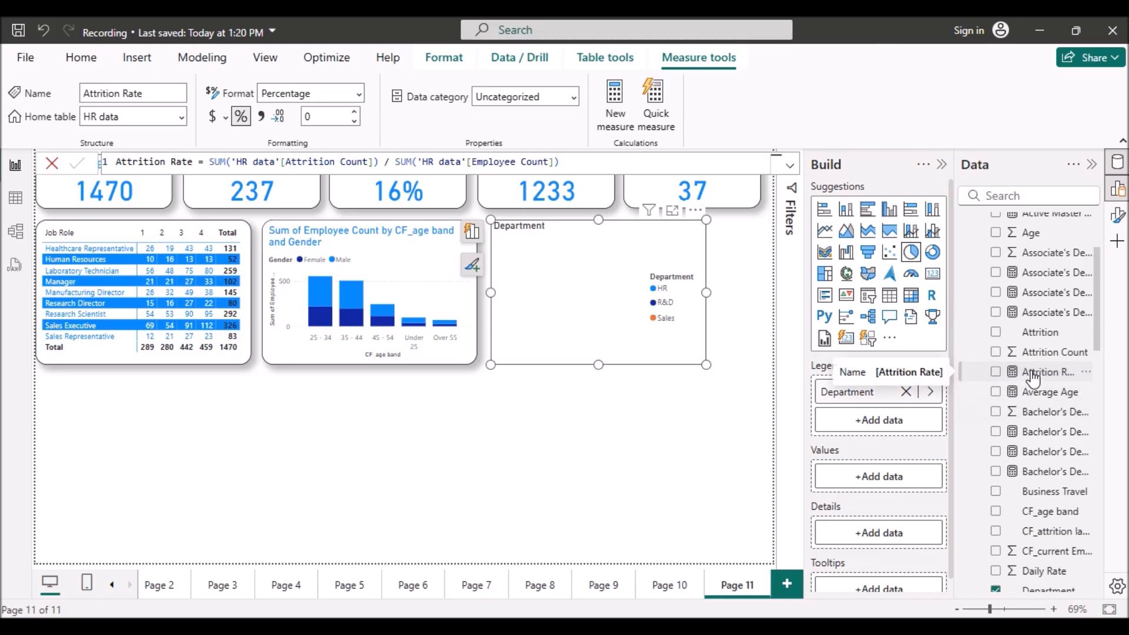
{"action": "left_click_drag", "start_coordinate": [1033, 378], "coordinate": [888, 478]}
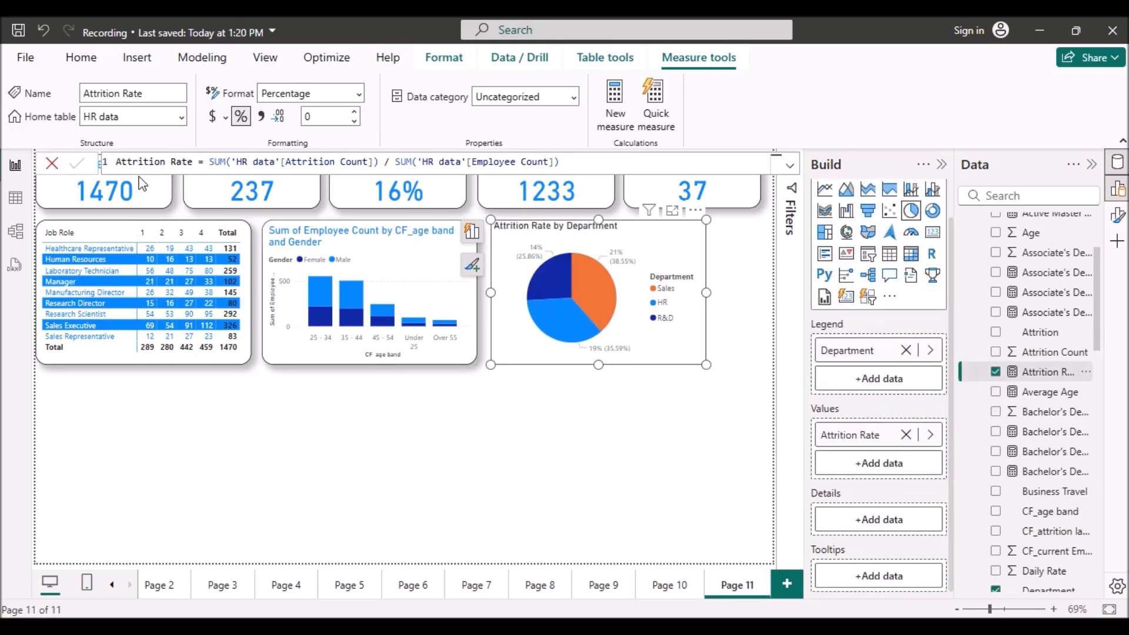
{"action": "left_click", "coordinate": [51, 164]}
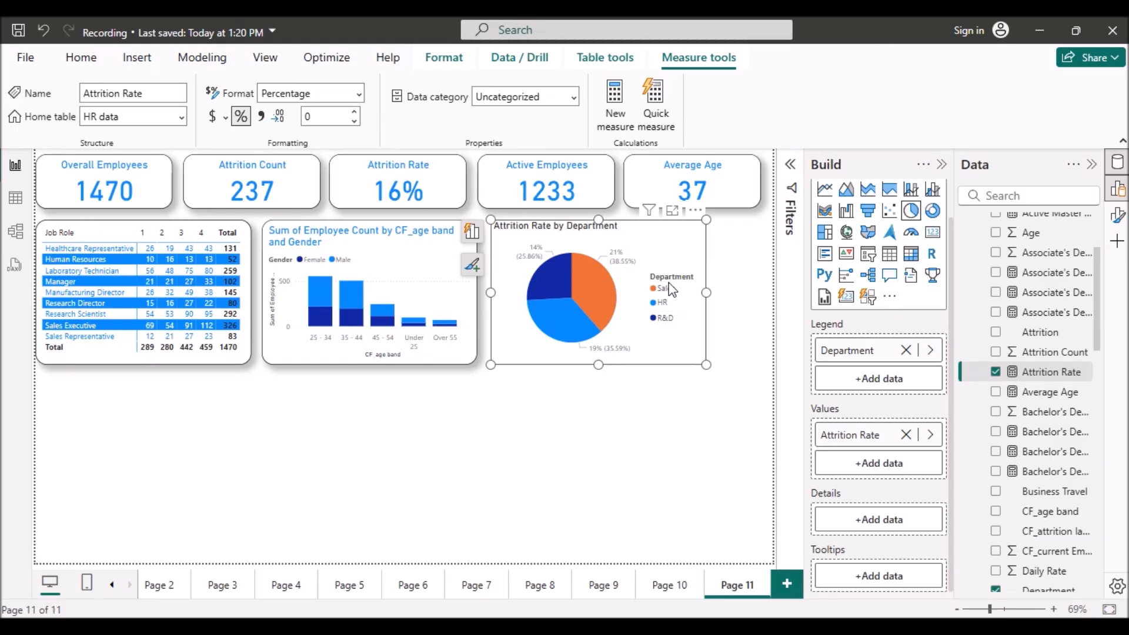
Open the pie chart's size settings and try a height of 181 and a width of 254.
{"action": "left_click", "coordinate": [1117, 215]}
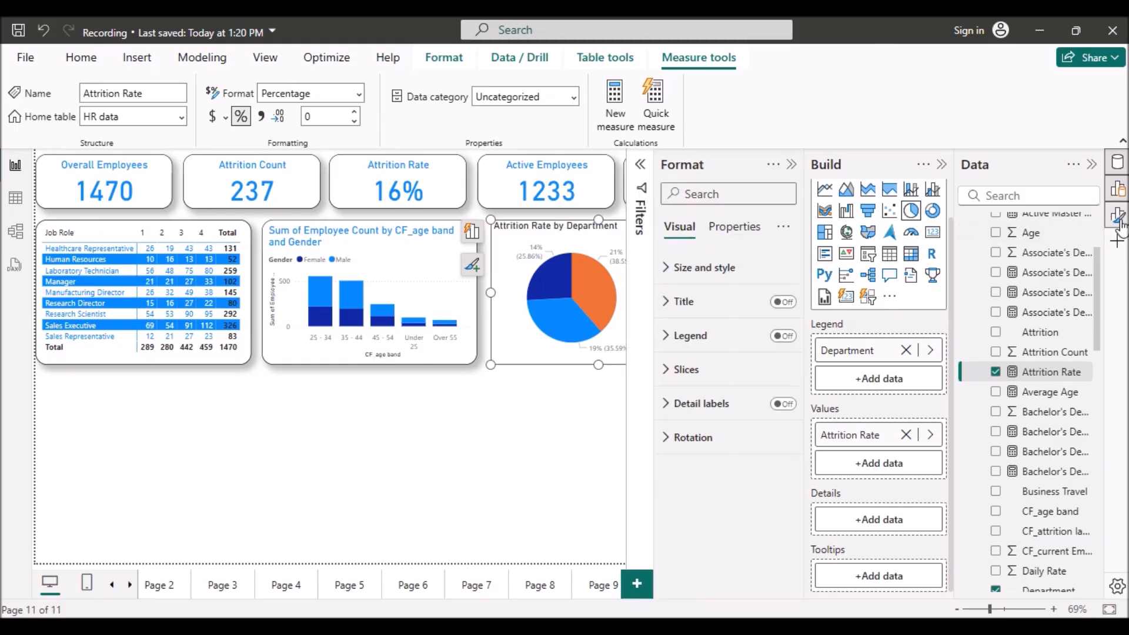
{"action": "left_click", "coordinate": [667, 270]}
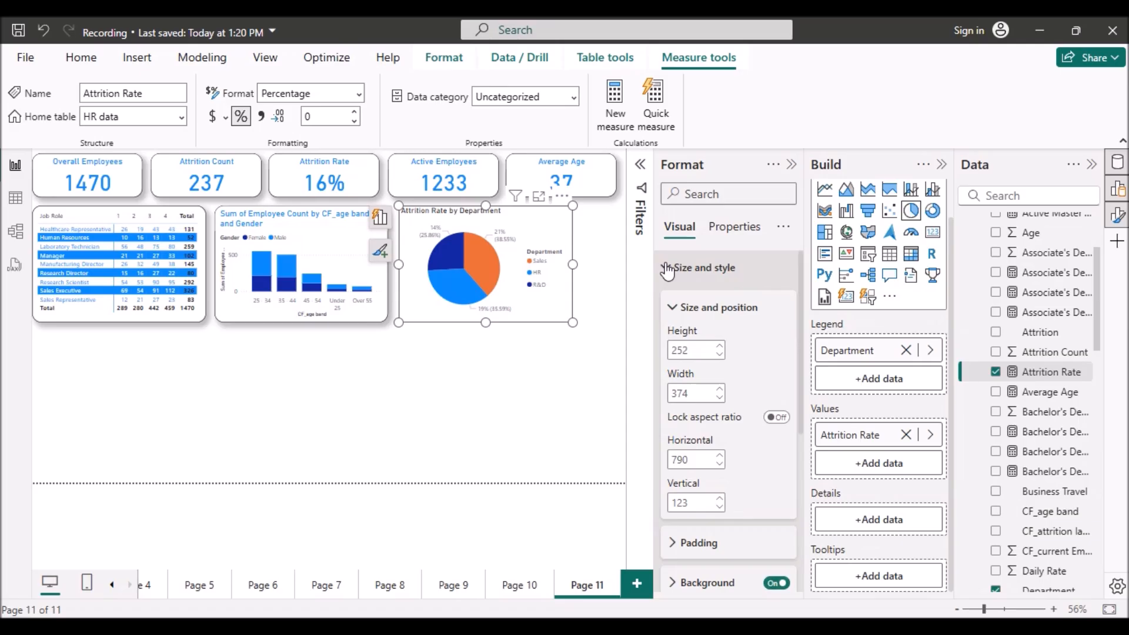
{"action": "double_click", "coordinate": [694, 353]}
{"action": "key", "text": "BackSpace"}
{"action": "type", "text": "181"}
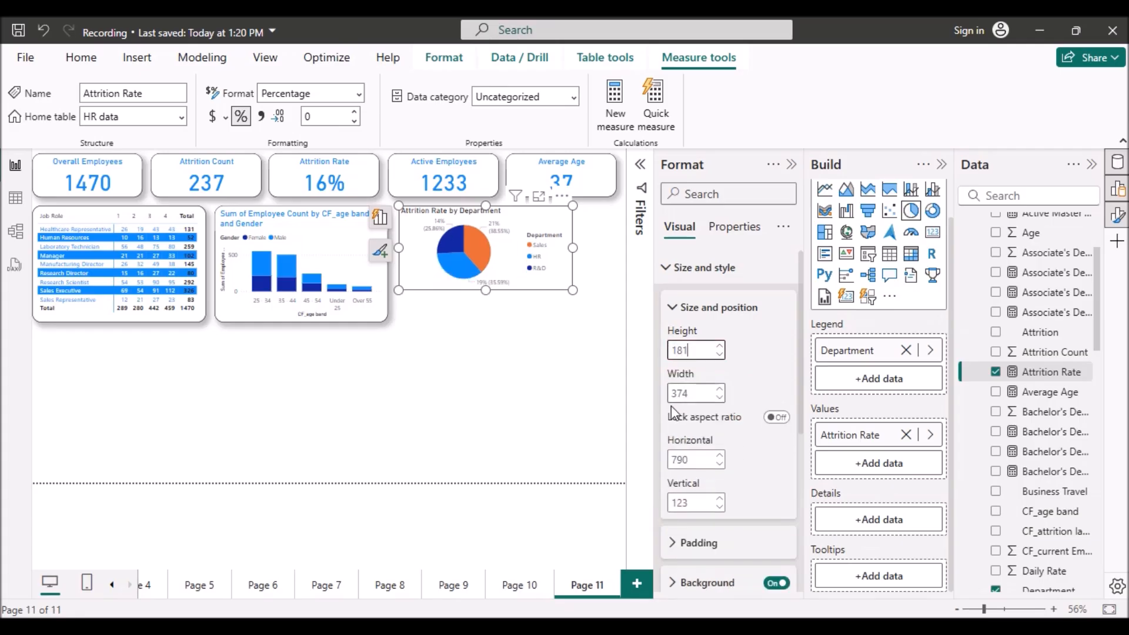
{"action": "double_click", "coordinate": [699, 393]}
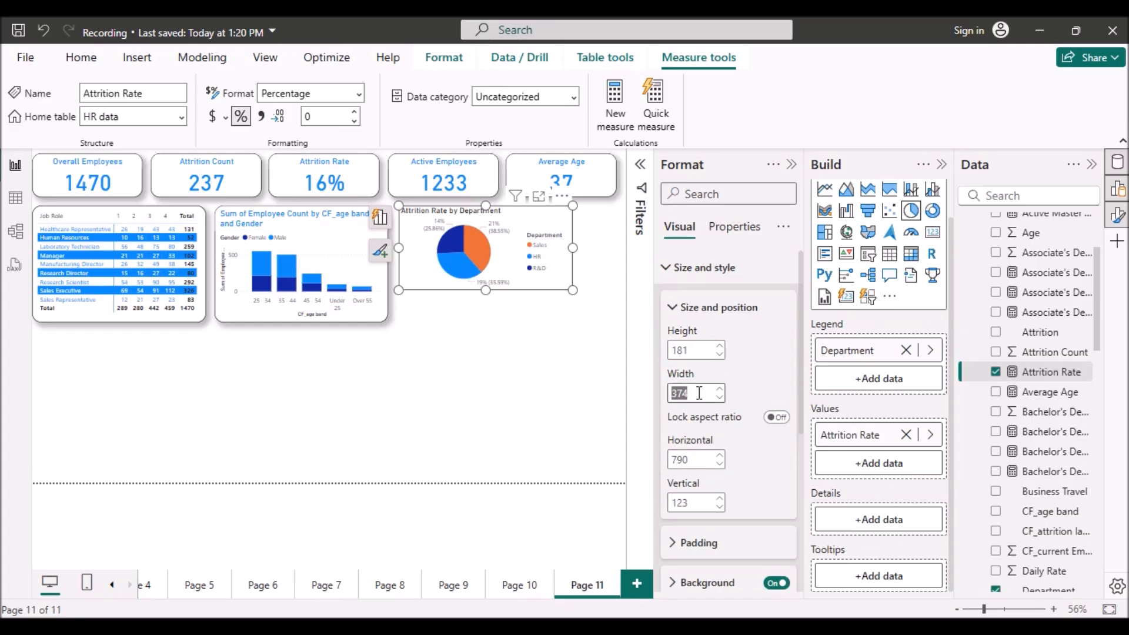
{"action": "key", "text": "BackSpace"}
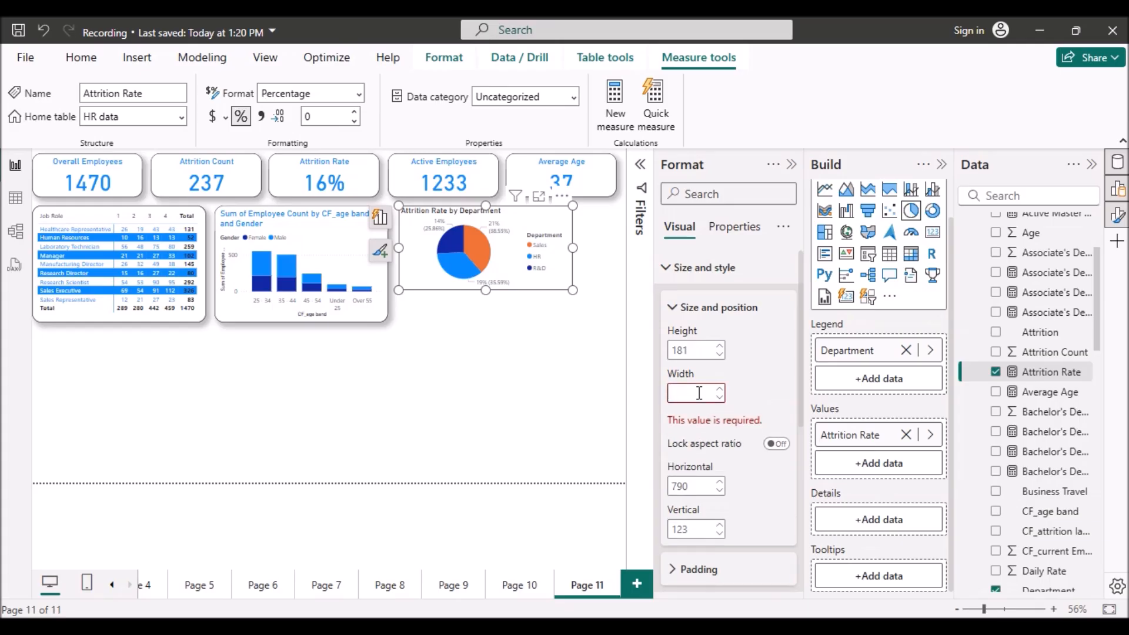
{"action": "type", "text": "254"}
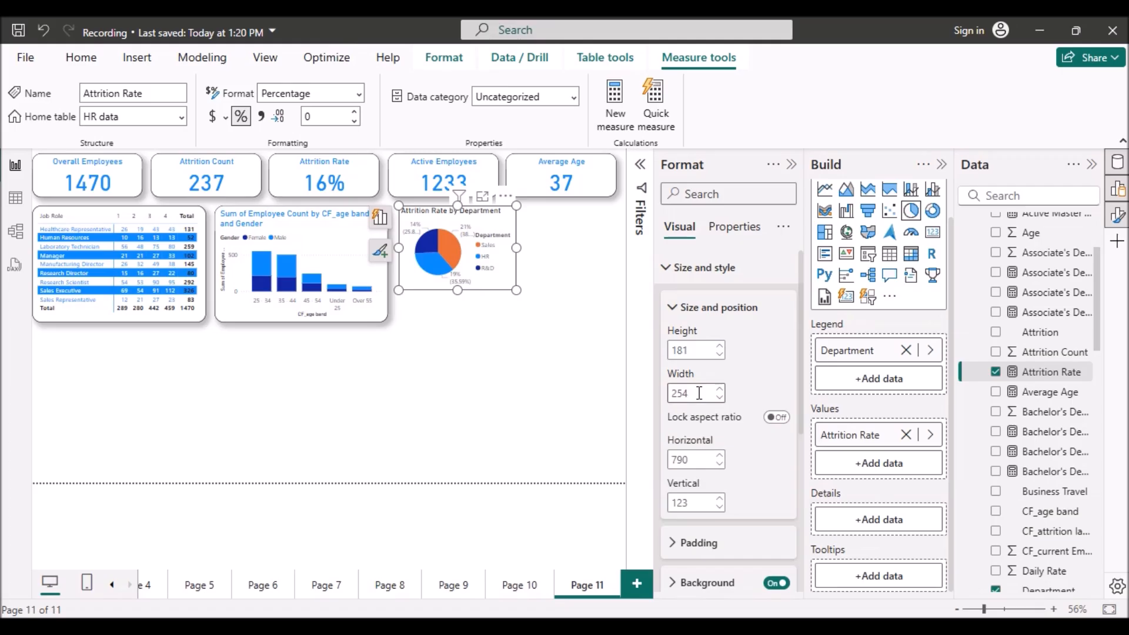
Try to set the pie chart's width to 615.
{"action": "key", "text": "BackSpace"}
{"action": "key", "text": "BackSpace"}
{"action": "key", "text": "BackSpace"}
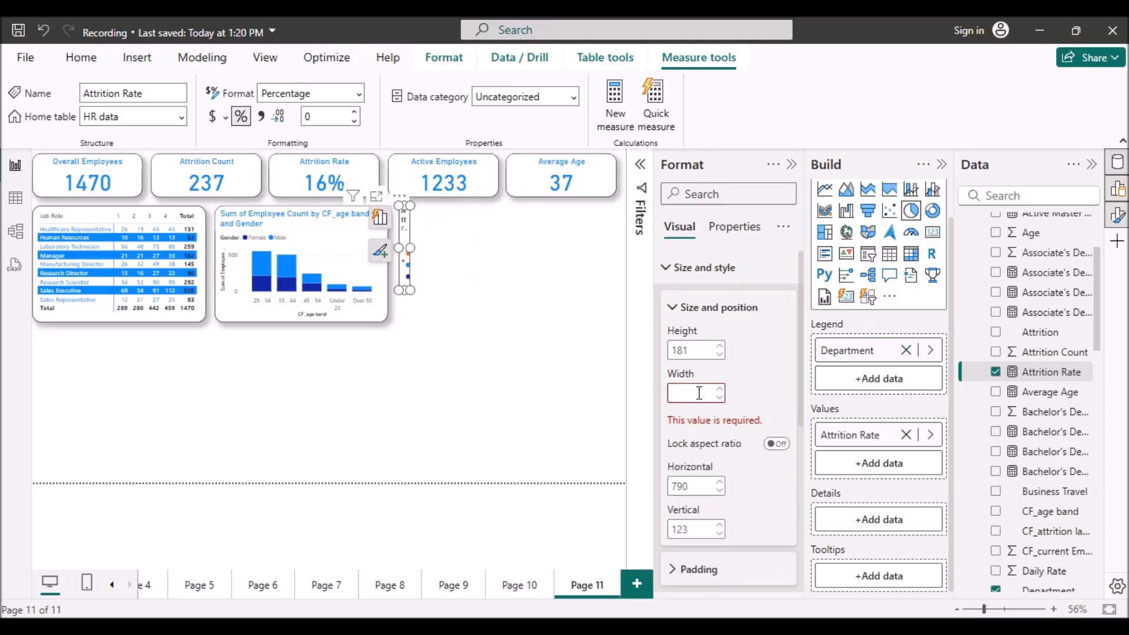
{"action": "type", "text": "615"}
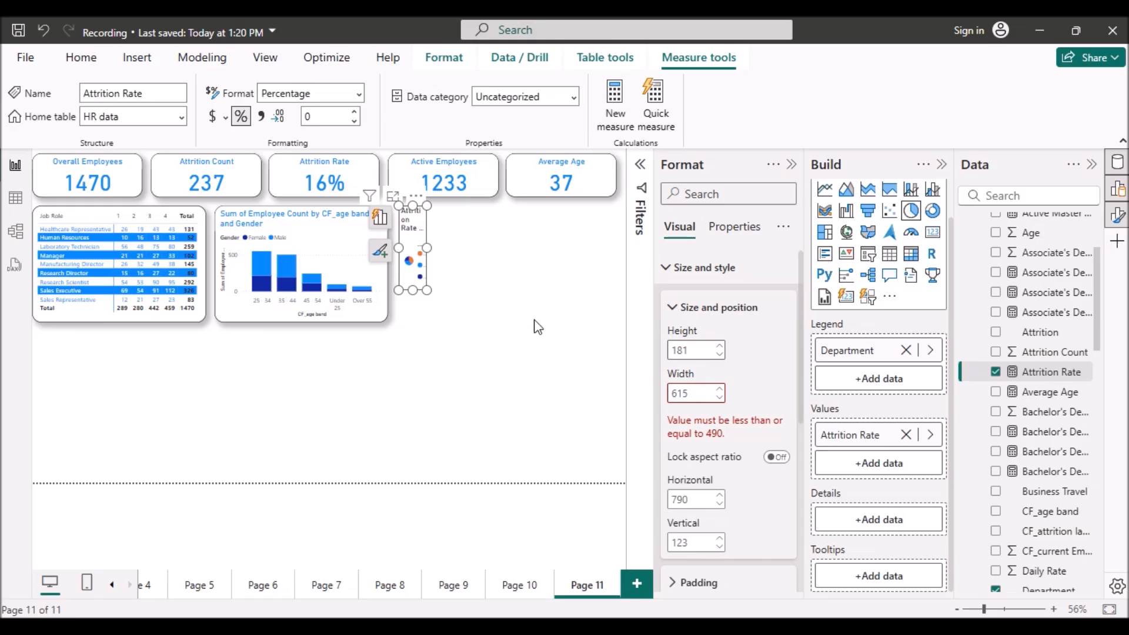
Resize the pie chart on the canvas to about 475 wide and 252 high, filling the space beside the column chart.
{"action": "left_click", "coordinate": [499, 314]}
{"action": "left_click_drag", "start_coordinate": [500, 313], "coordinate": [615, 321]}
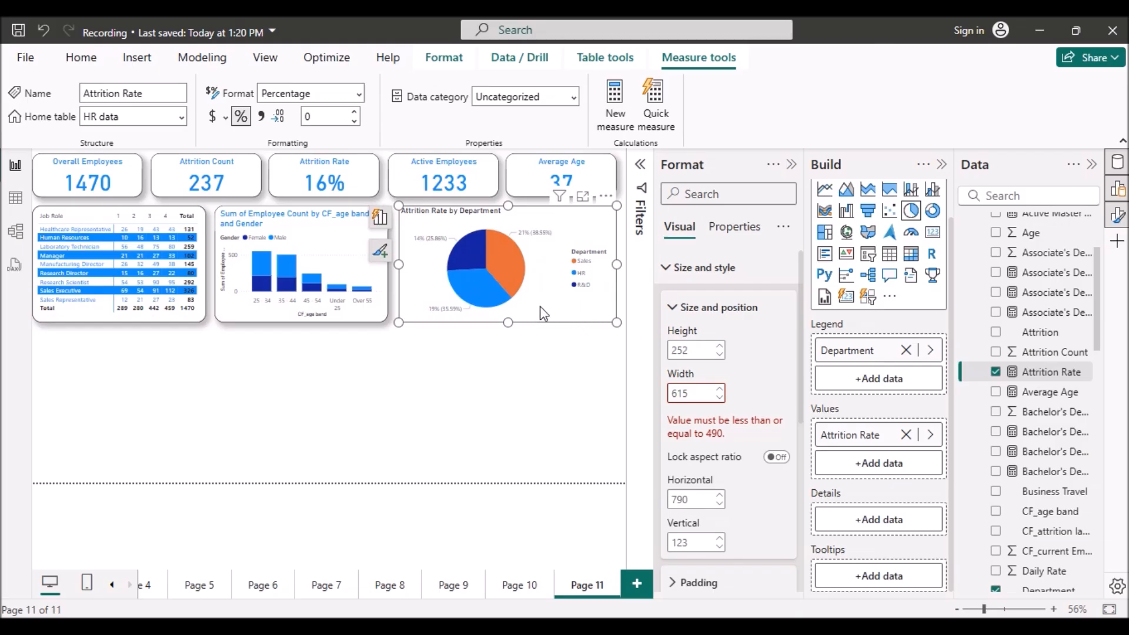
{"action": "left_click", "coordinate": [536, 357]}
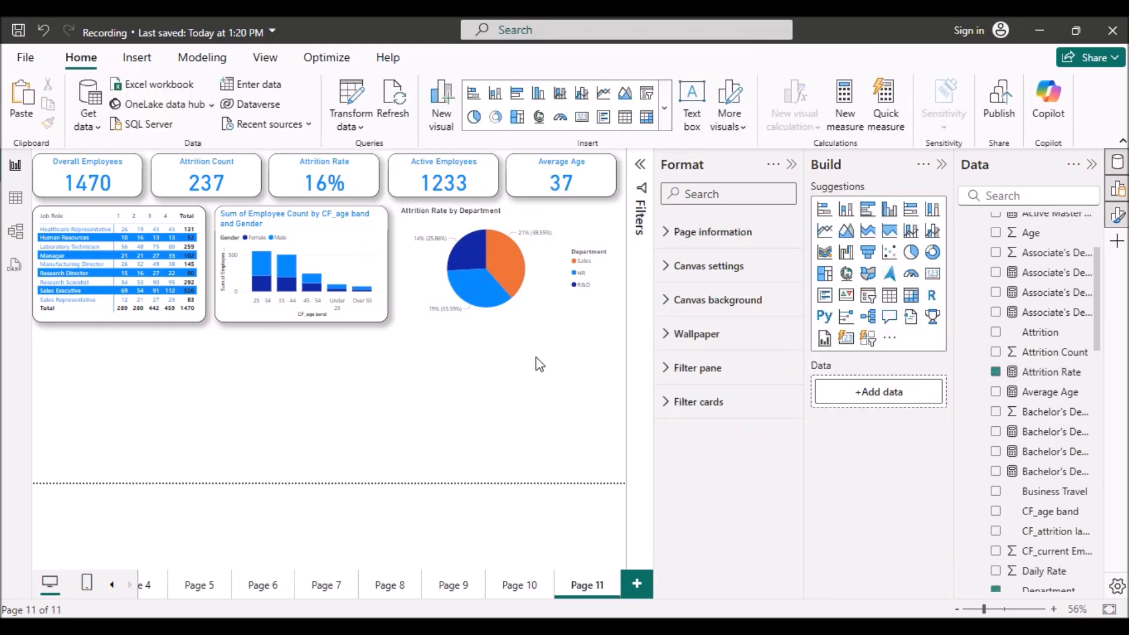
{"action": "left_click", "coordinate": [535, 310]}
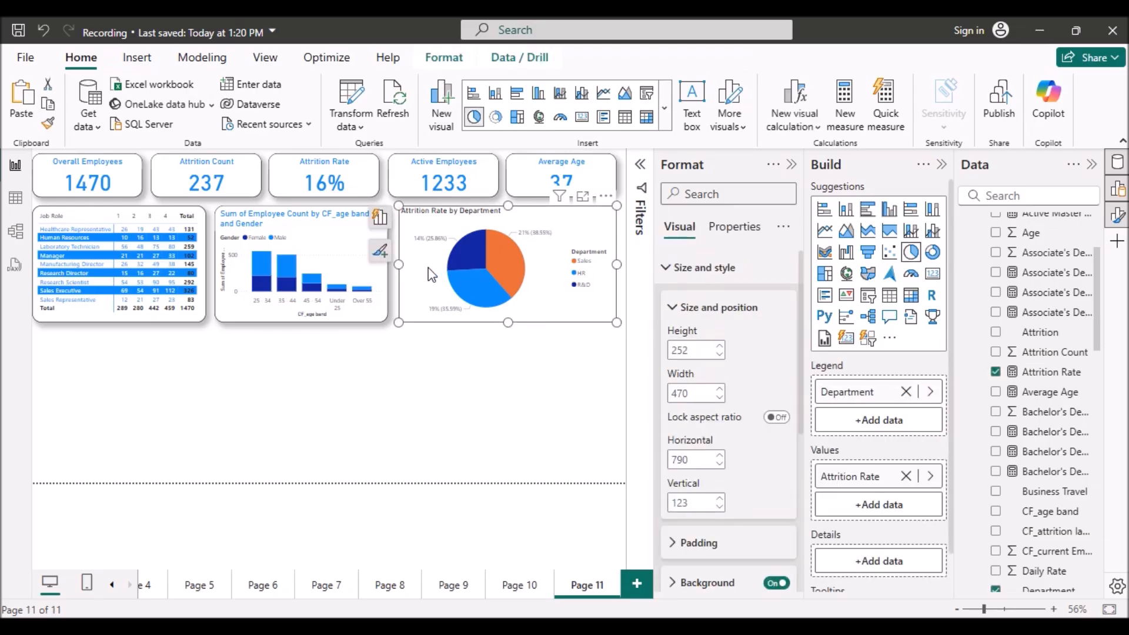
{"action": "left_click_drag", "start_coordinate": [399, 264], "coordinate": [396, 263]}
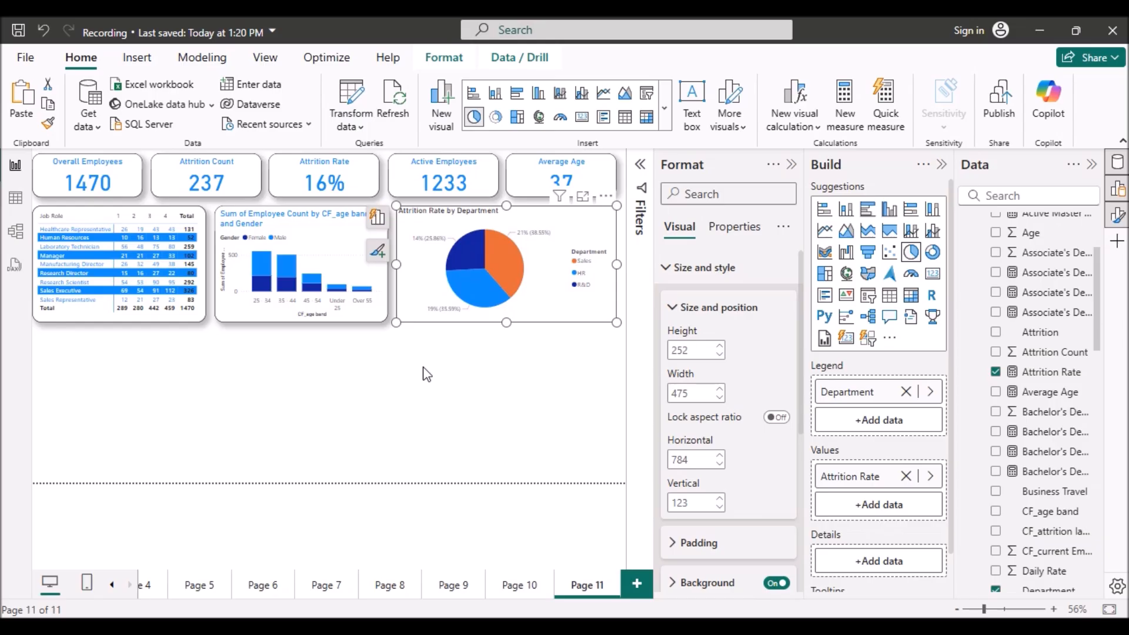
{"action": "left_click", "coordinate": [665, 270]}
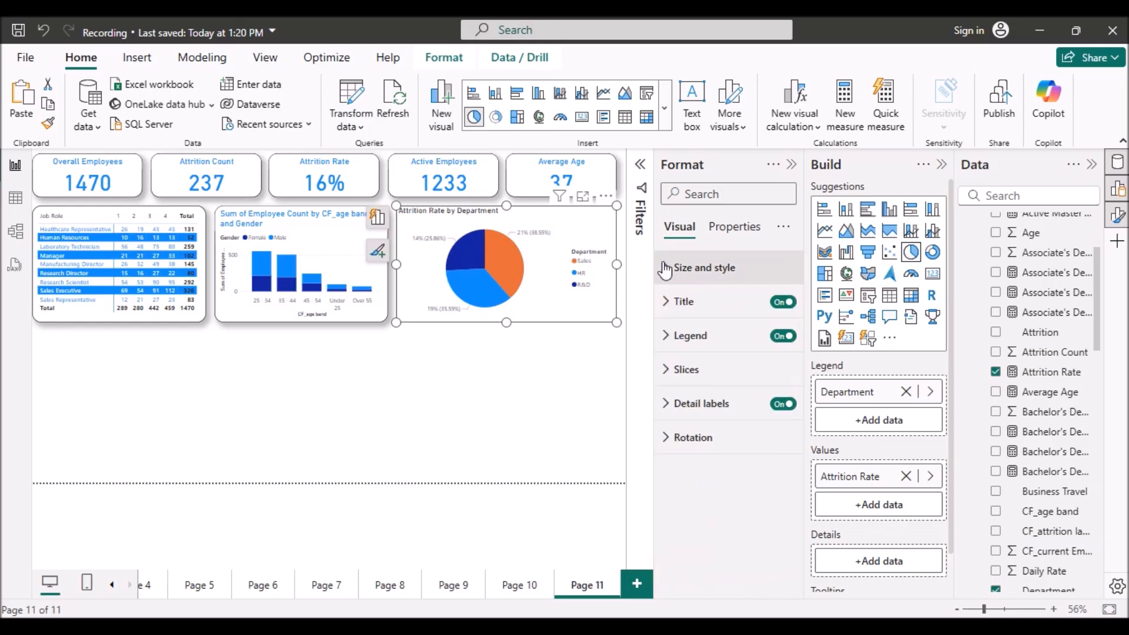
Color the pie chart's Sales slice blue and its HR slice light blue.
{"action": "left_click", "coordinate": [666, 371]}
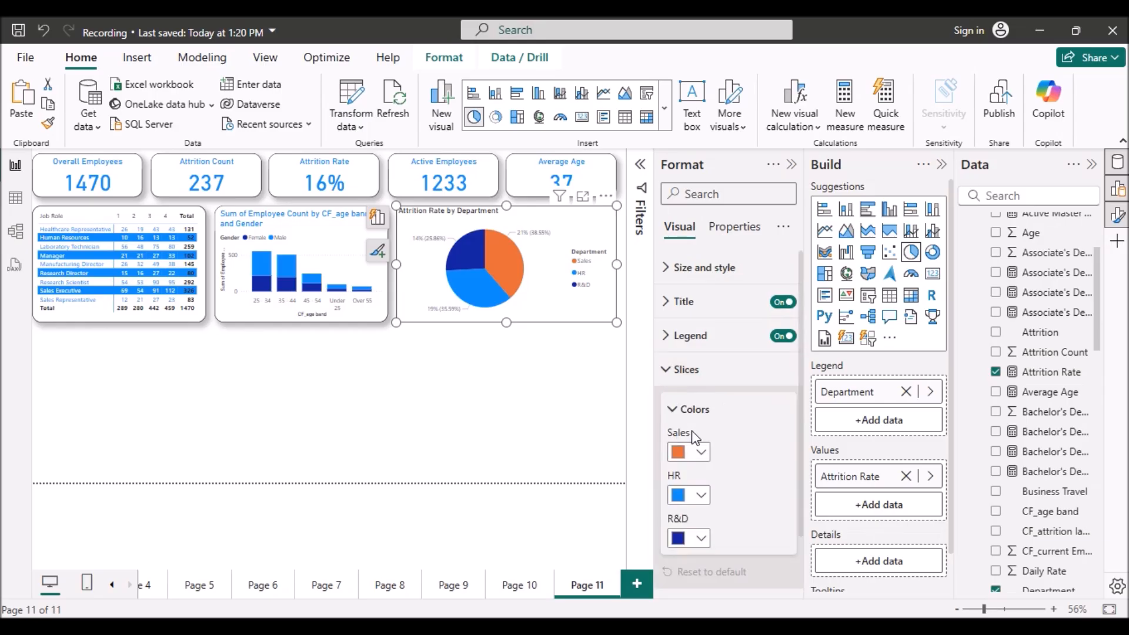
{"action": "left_click", "coordinate": [699, 453]}
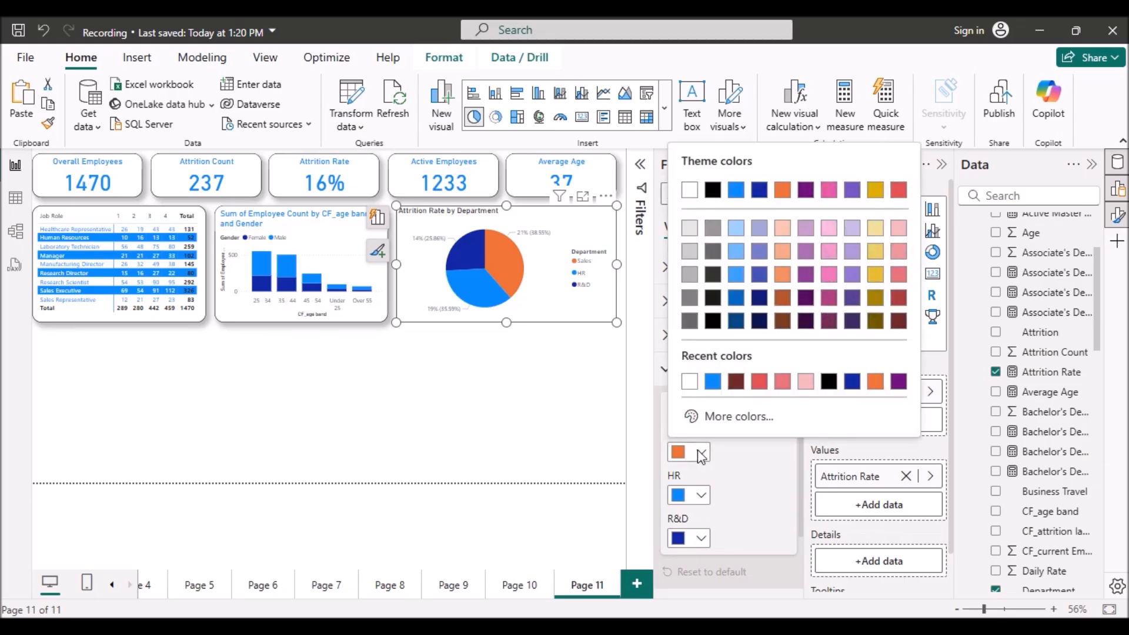
{"action": "left_click", "coordinate": [713, 380]}
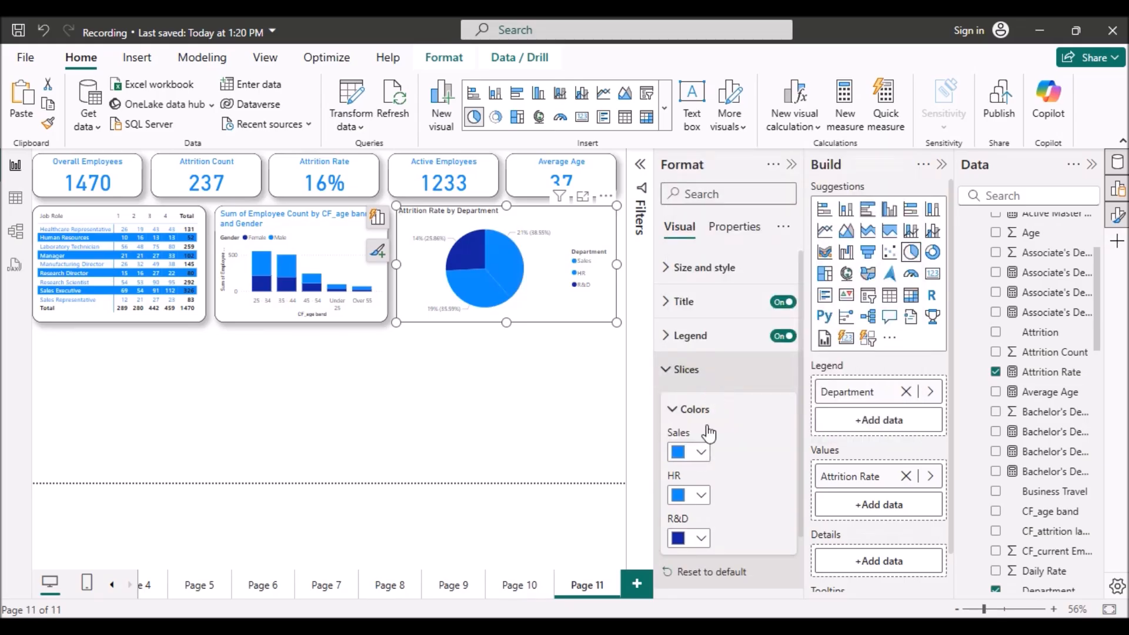
{"action": "left_click", "coordinate": [699, 497]}
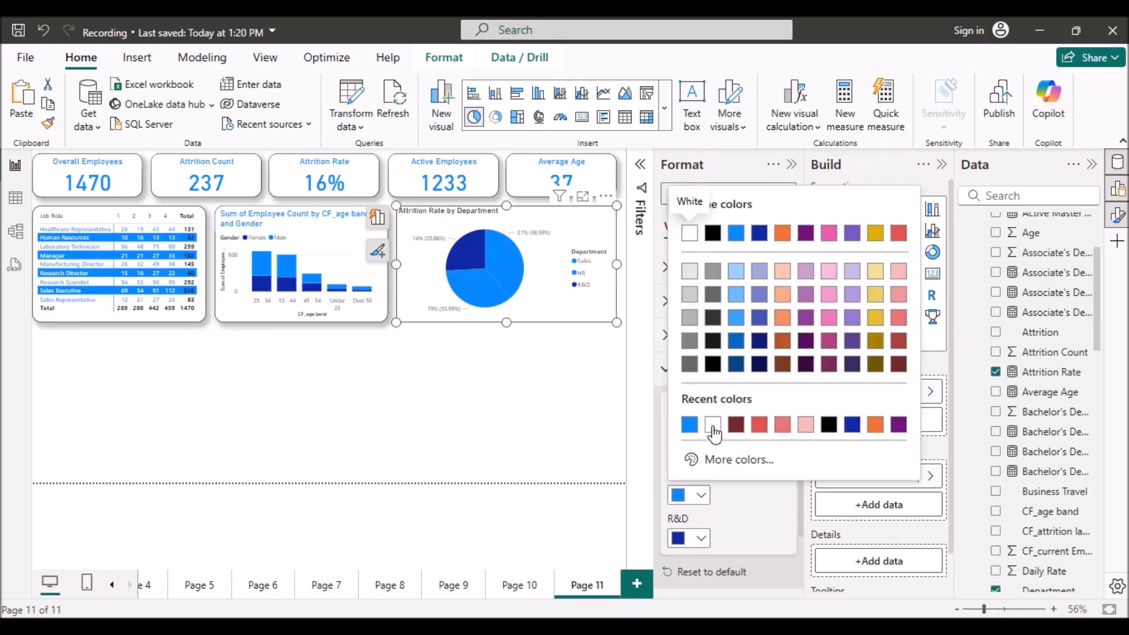
{"action": "left_click", "coordinate": [736, 271]}
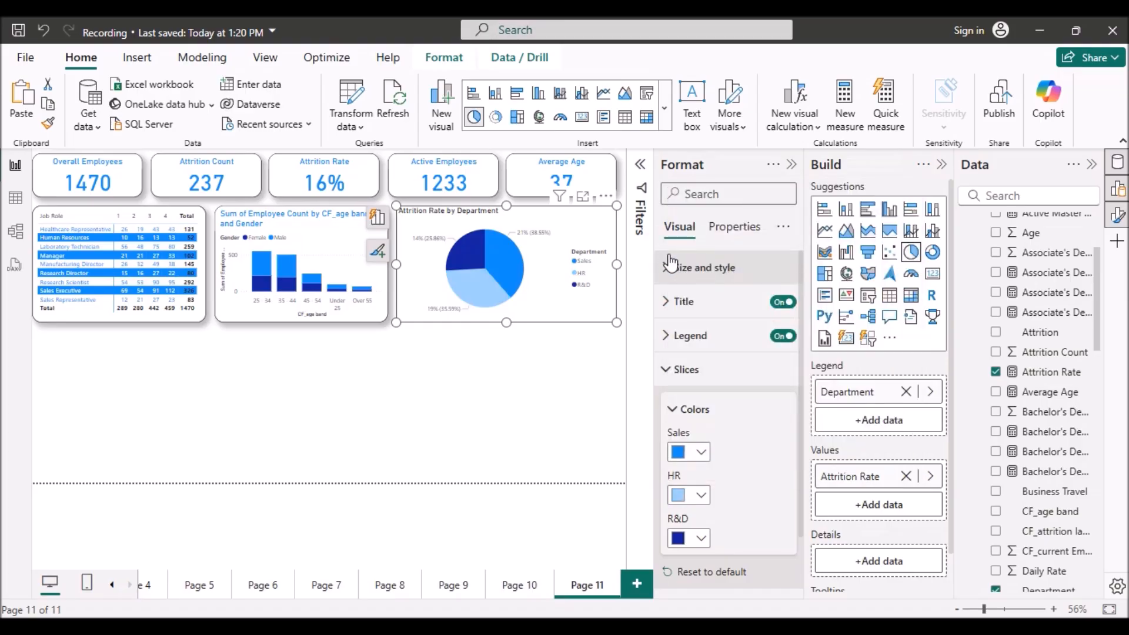
{"action": "left_click", "coordinate": [667, 378]}
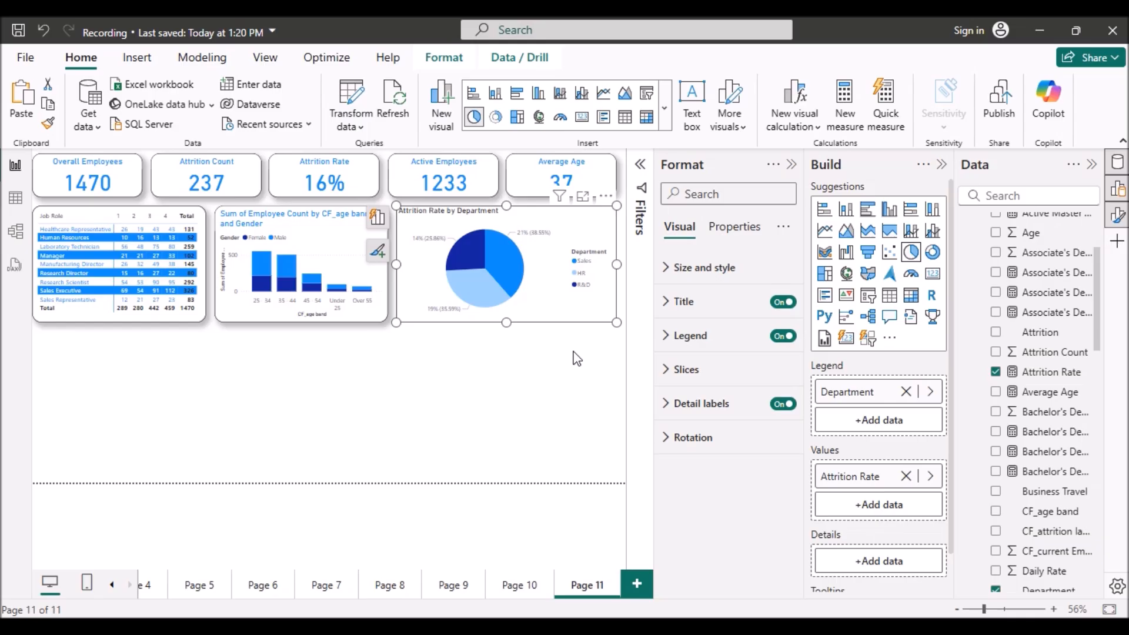
Set the pie chart title's font size to 15 and its text color to blue.
{"action": "left_click", "coordinate": [666, 302]}
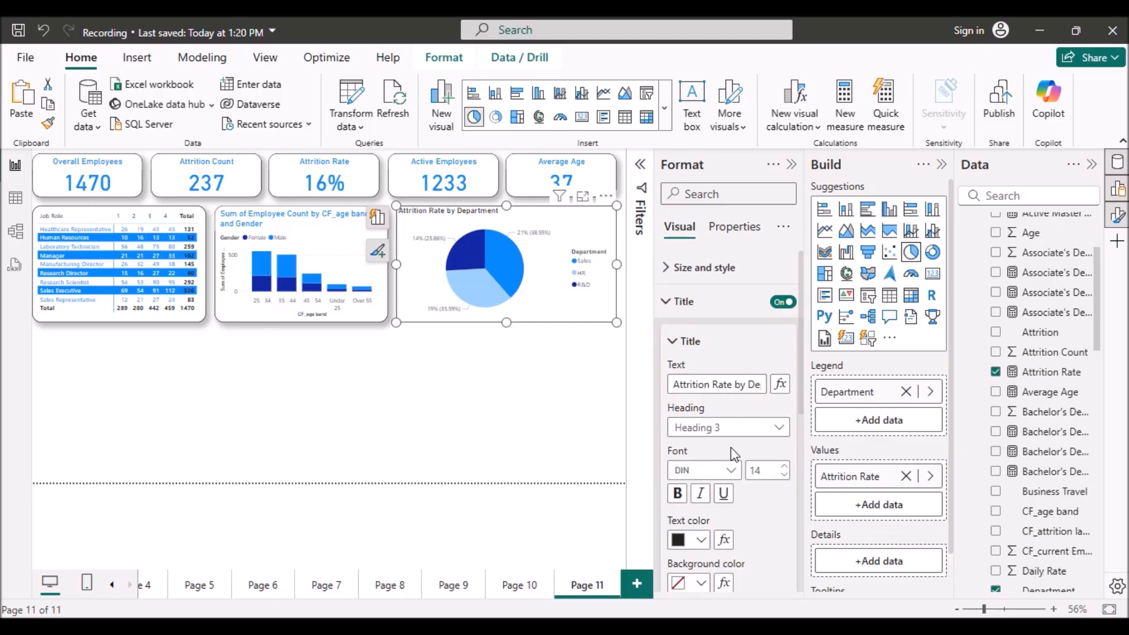
{"action": "scroll", "coordinate": [735, 456], "scroll_direction": "down", "scroll_amount": 1}
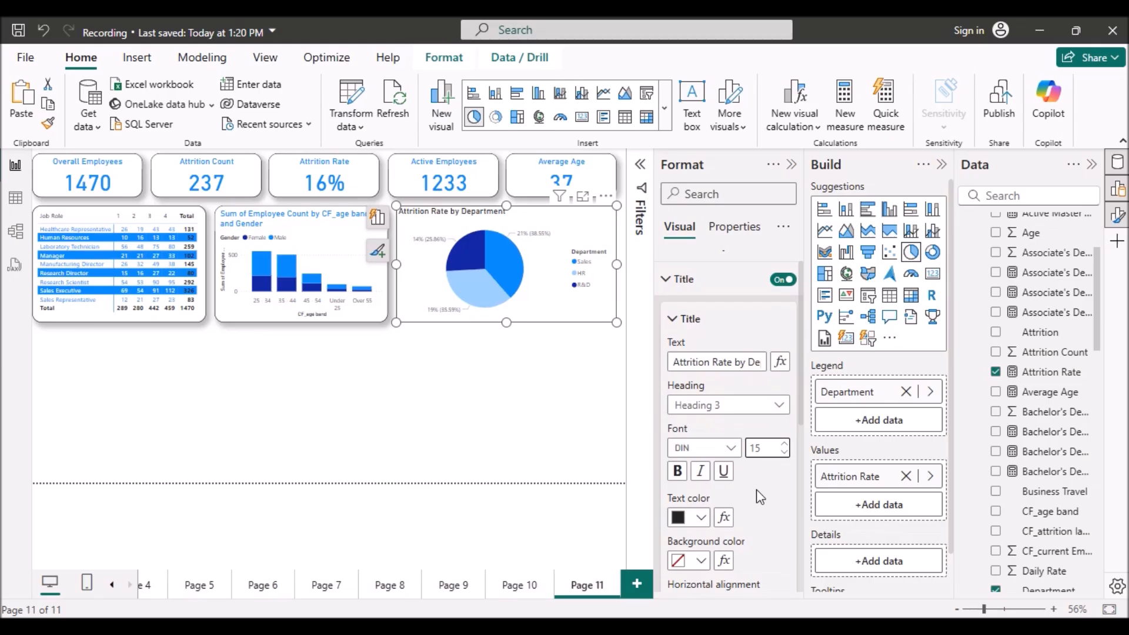
{"action": "scroll", "coordinate": [756, 489], "scroll_direction": "down", "scroll_amount": 4}
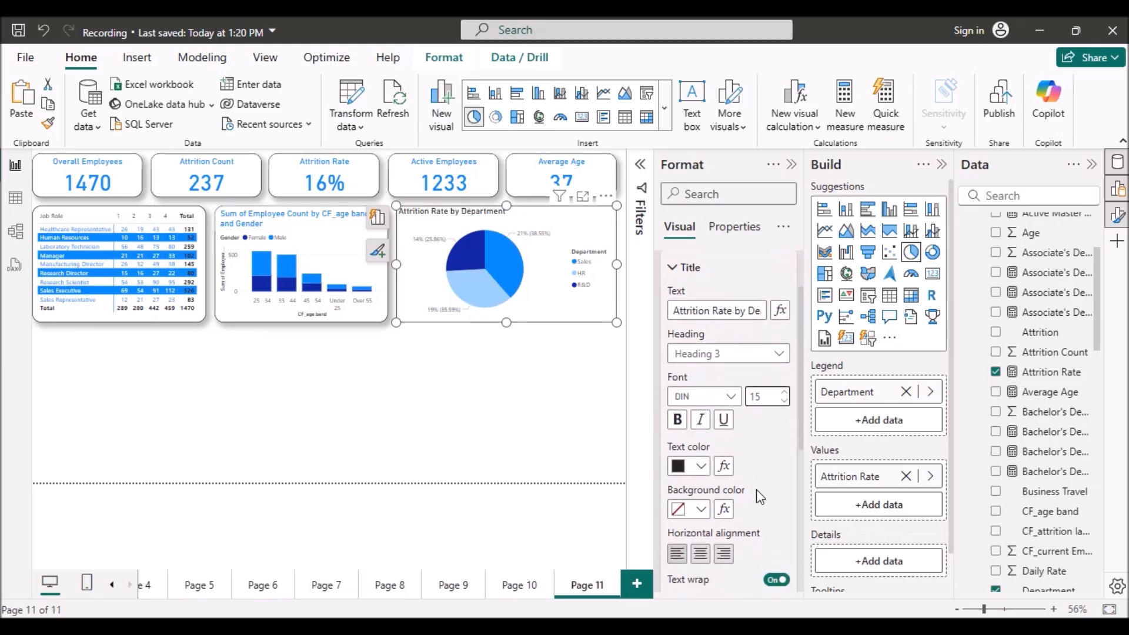
{"action": "left_click", "coordinate": [700, 417]}
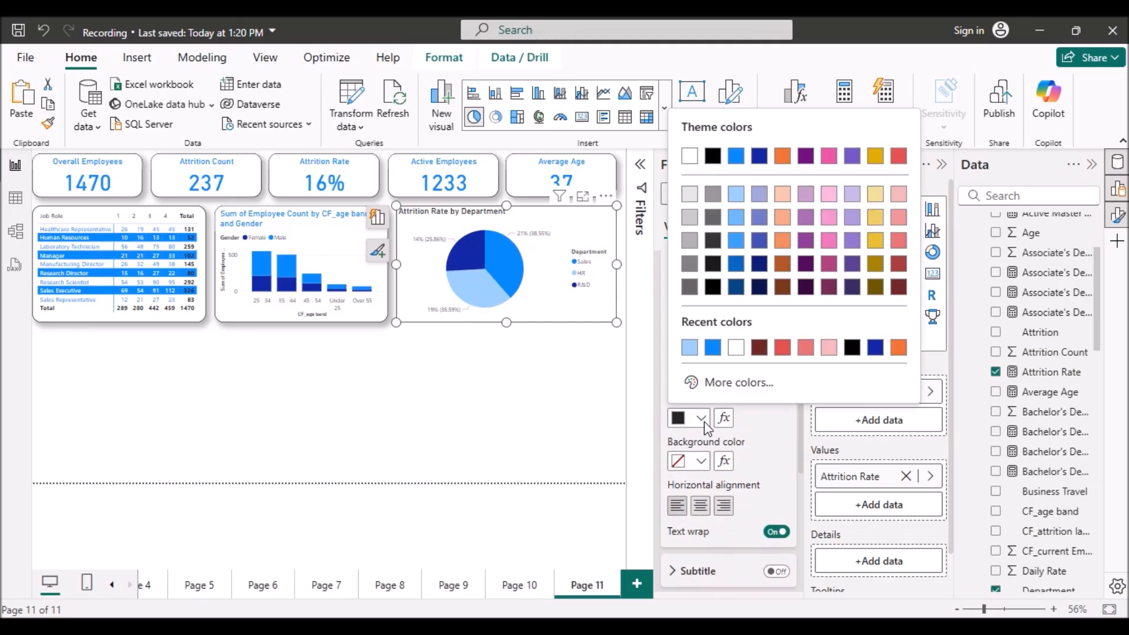
{"action": "left_click", "coordinate": [712, 350]}
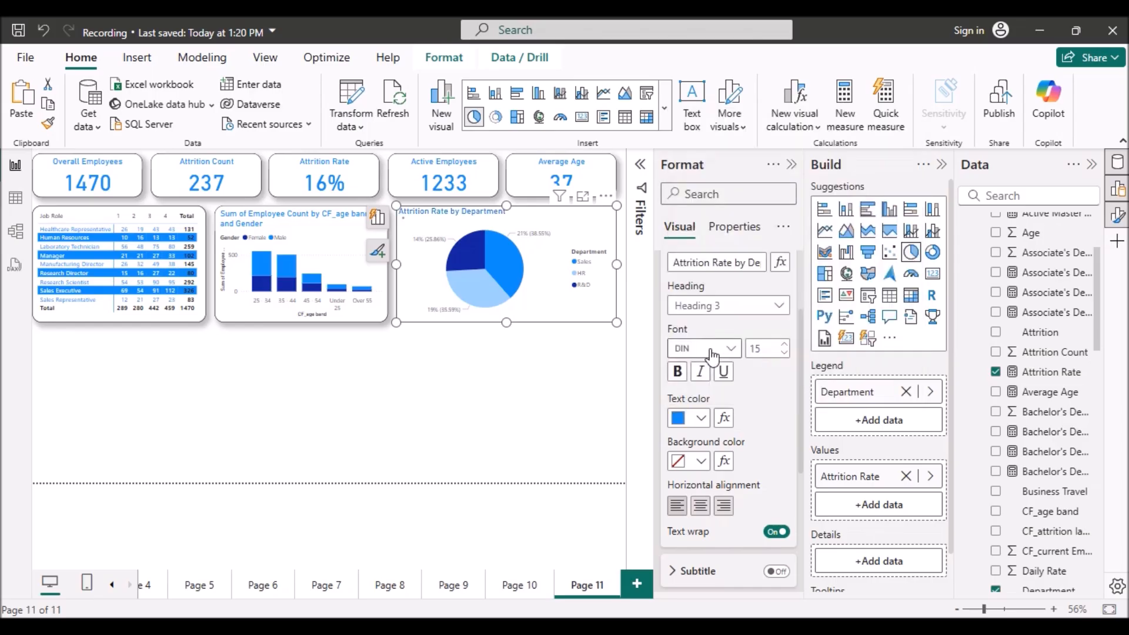
Give the pie chart's title a white background and center it horizontally.
{"action": "left_click", "coordinate": [701, 461]}
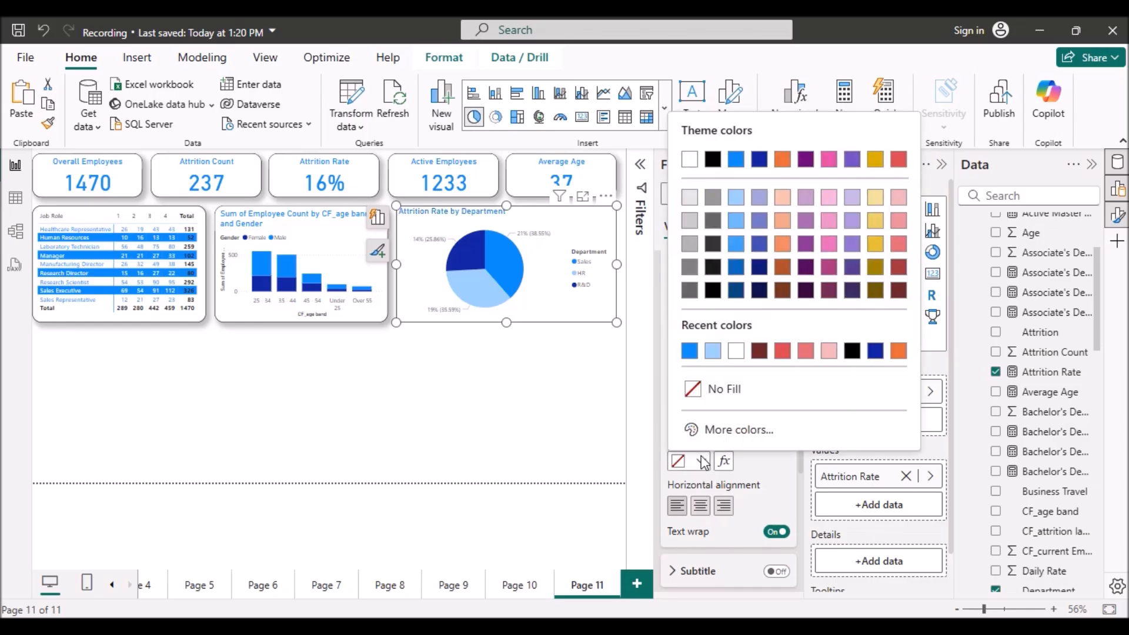
{"action": "left_click", "coordinate": [733, 351]}
{"action": "scroll", "coordinate": [729, 412], "scroll_direction": "down", "scroll_amount": 1}
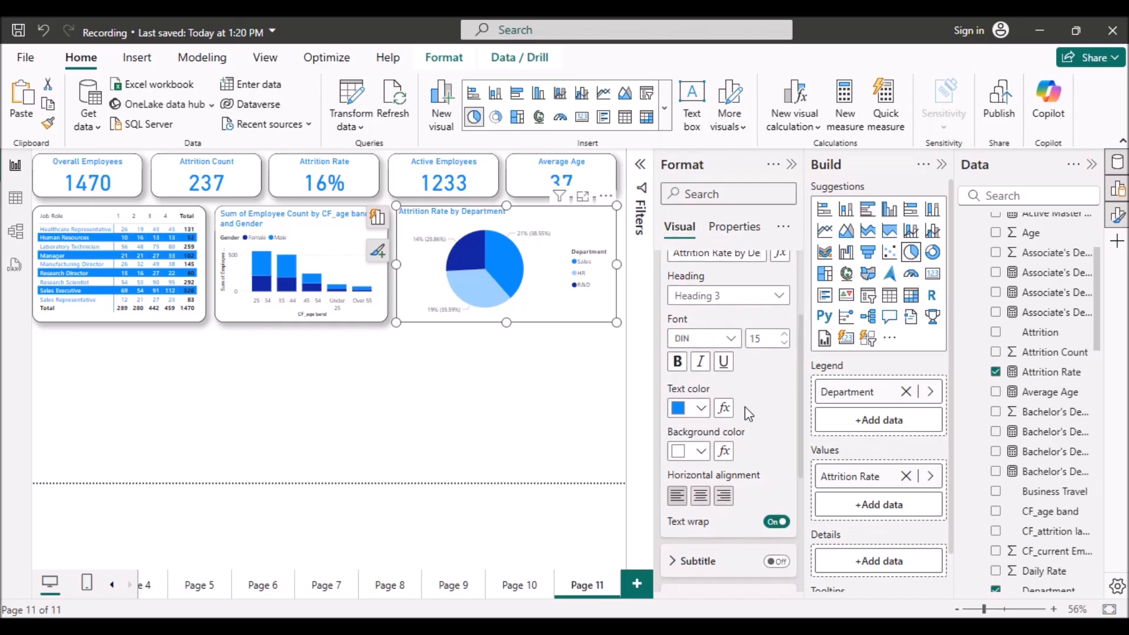
{"action": "left_click", "coordinate": [701, 496]}
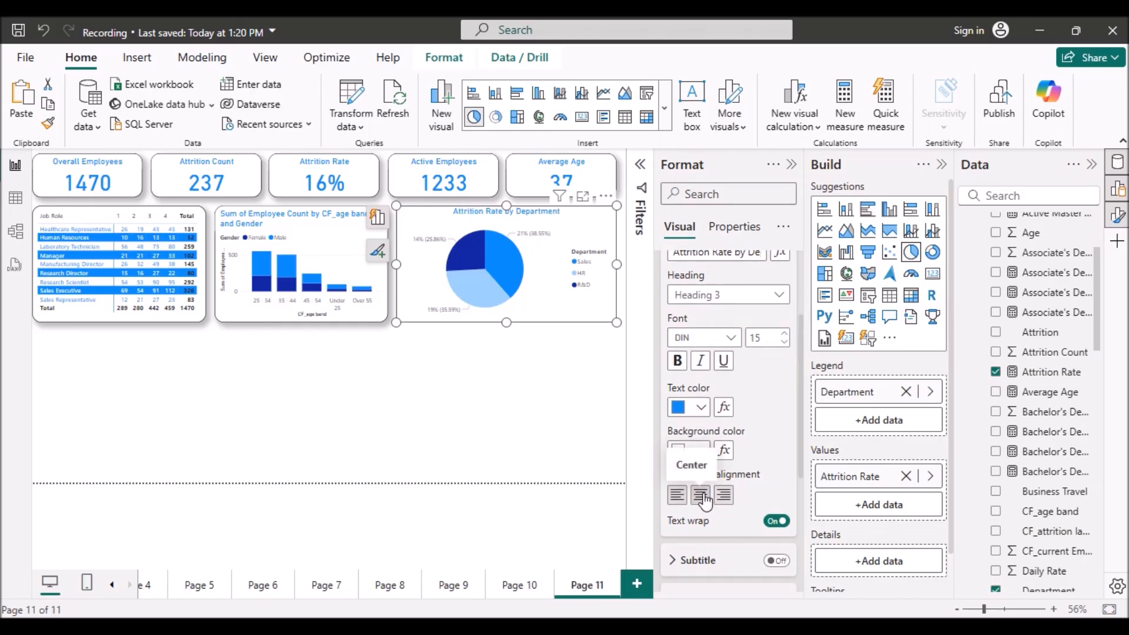
{"action": "scroll", "coordinate": [692, 367], "scroll_direction": "up", "scroll_amount": 3}
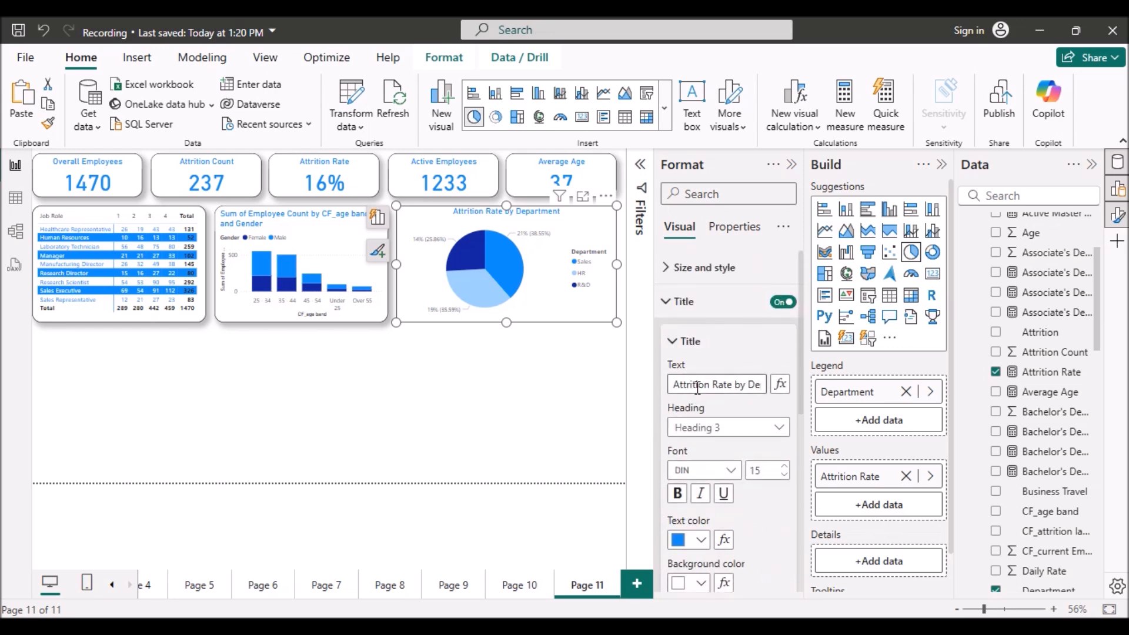
{"action": "left_click", "coordinate": [664, 301]}
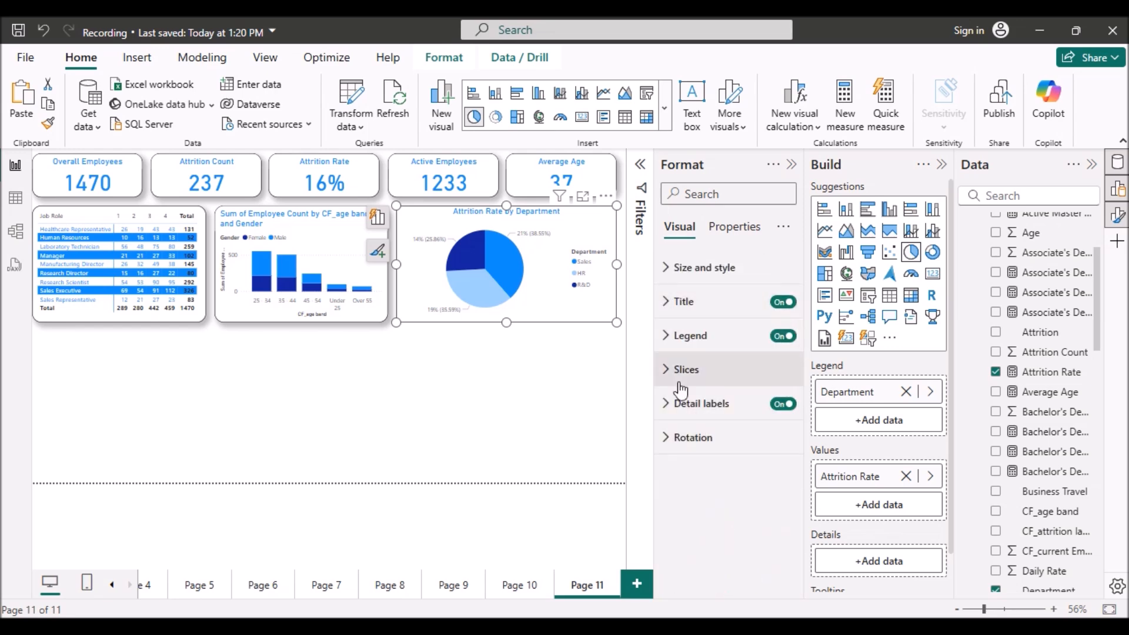
Turn on the pie chart's visual border with 20 px rounded corners, enable its shadow and deselect the chart.
{"action": "left_click", "coordinate": [669, 286]}
{"action": "scroll", "coordinate": [697, 368], "scroll_direction": "down", "scroll_amount": 5}
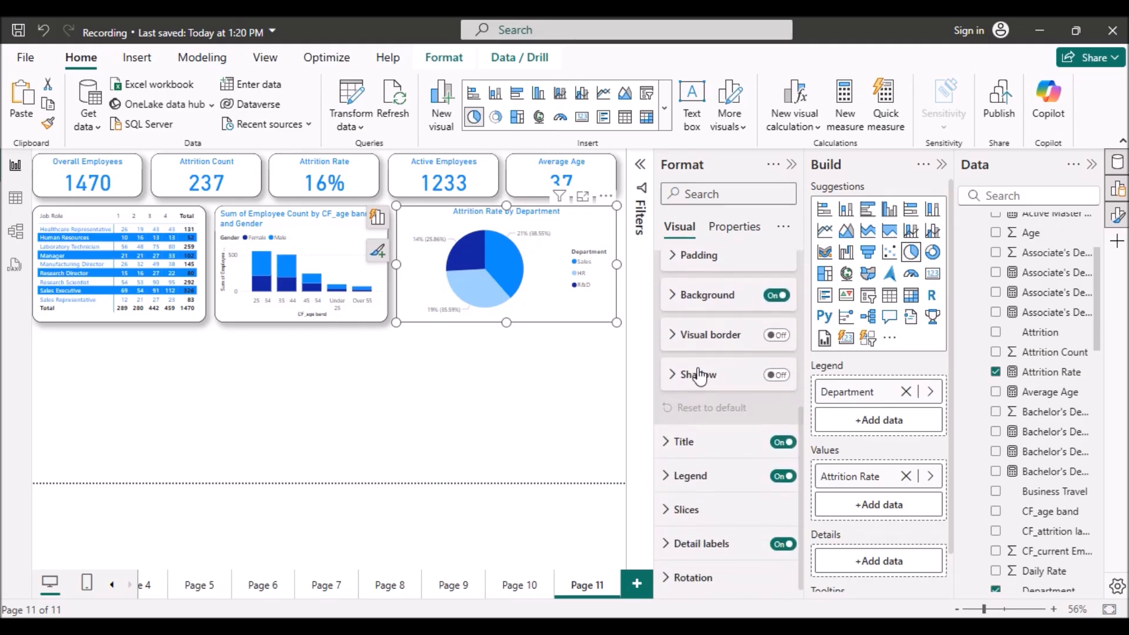
{"action": "left_click", "coordinate": [777, 336]}
{"action": "left_click", "coordinate": [673, 337]}
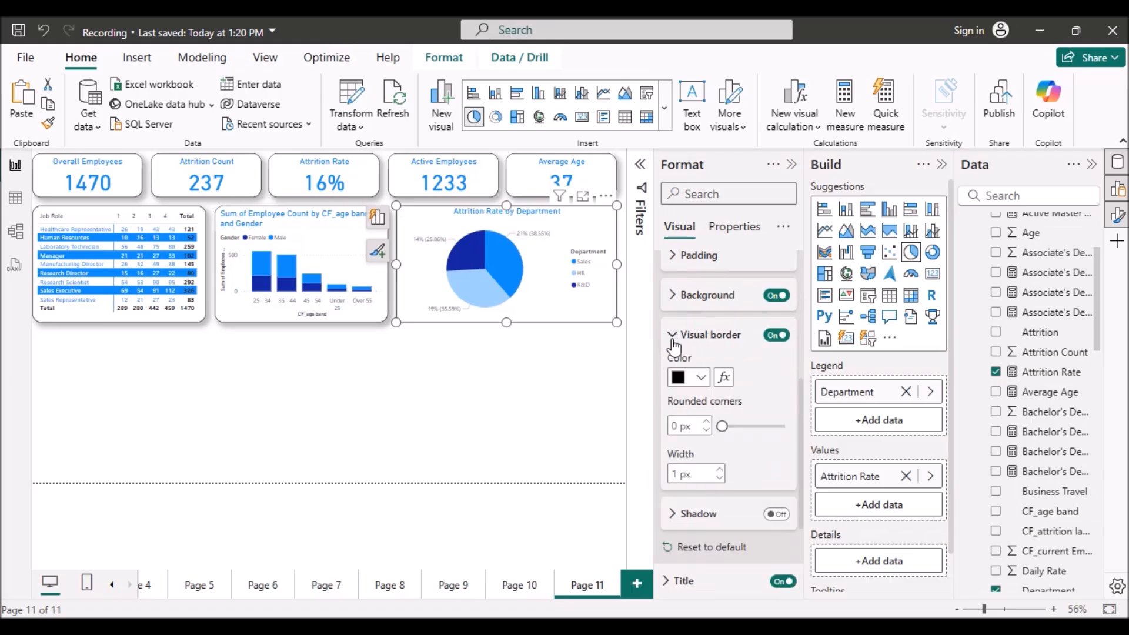
{"action": "left_click", "coordinate": [676, 426]}
{"action": "type", "text": "20"}
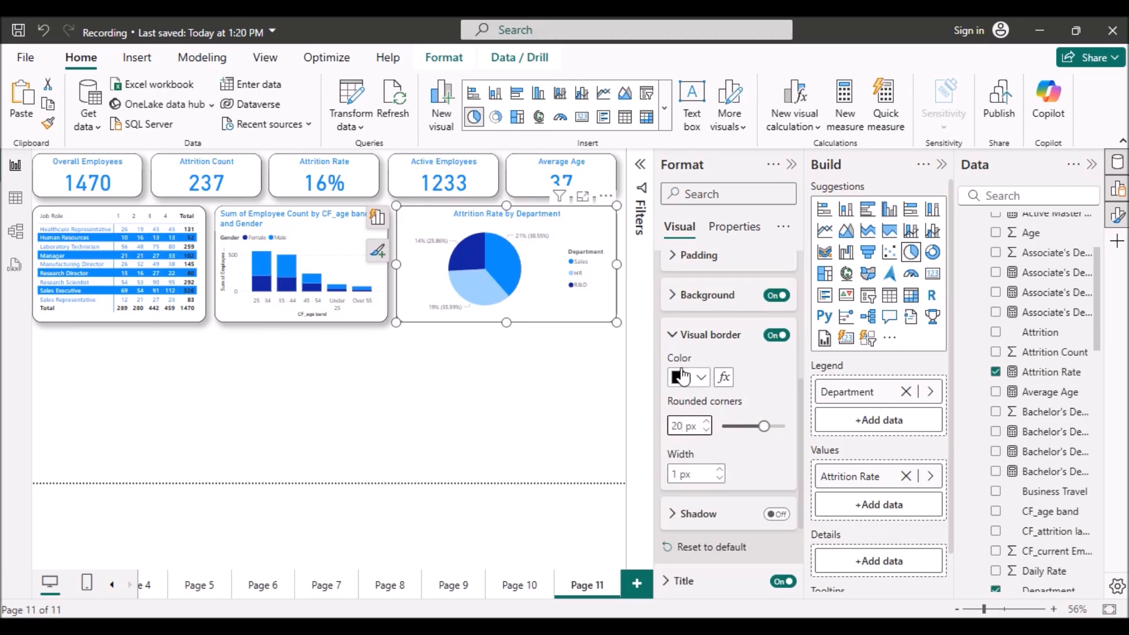
{"action": "left_click", "coordinate": [672, 335]}
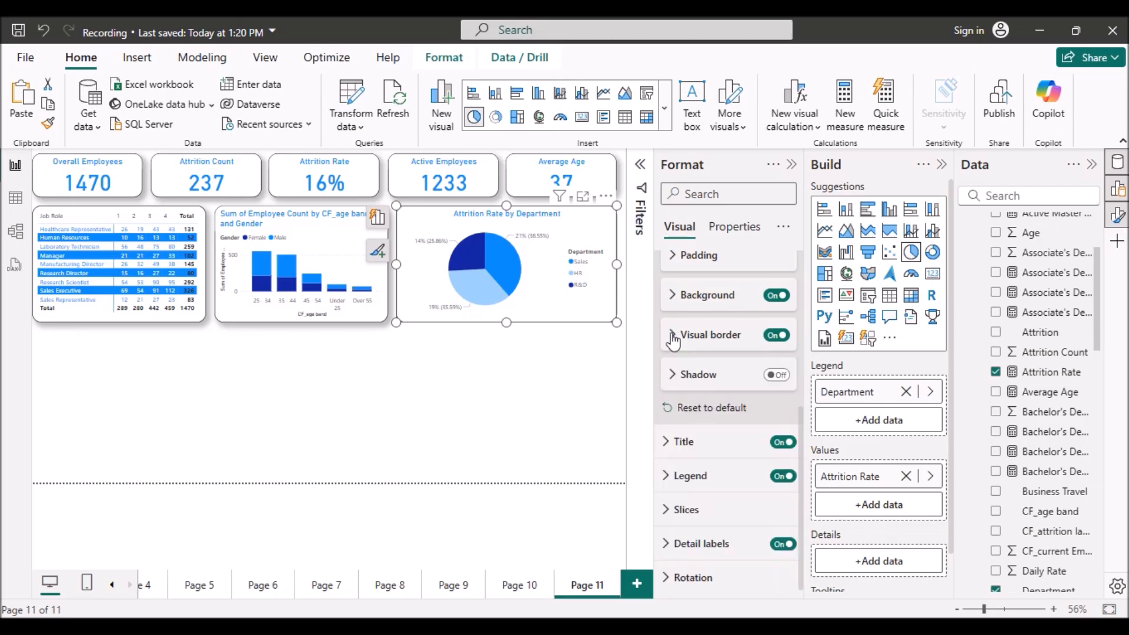
{"action": "left_click", "coordinate": [765, 376]}
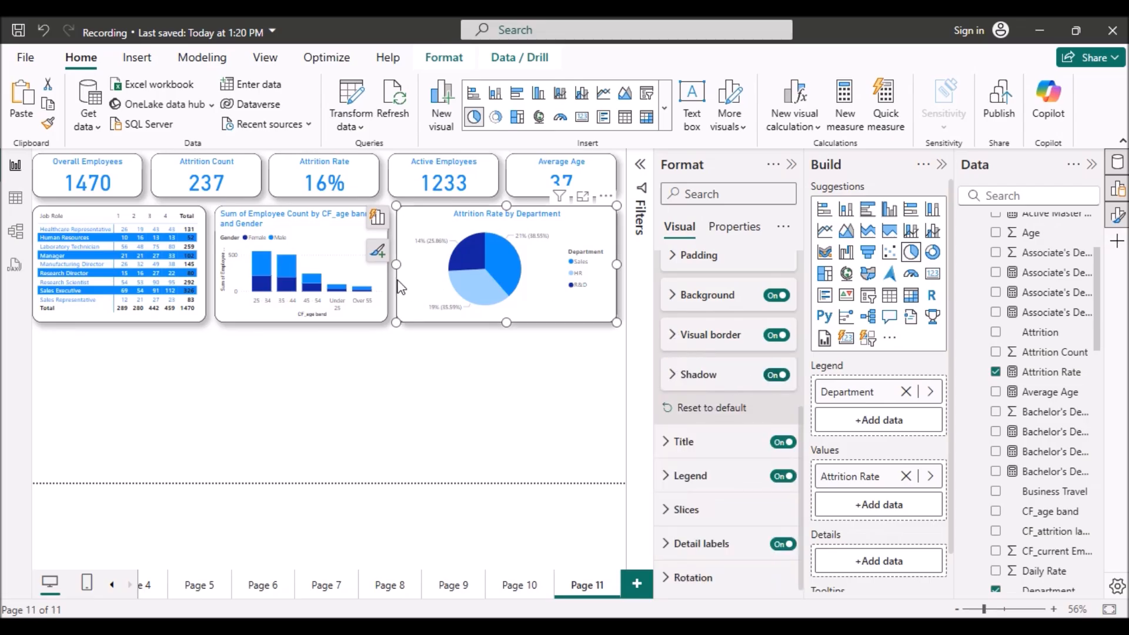
{"action": "left_click", "coordinate": [364, 378]}
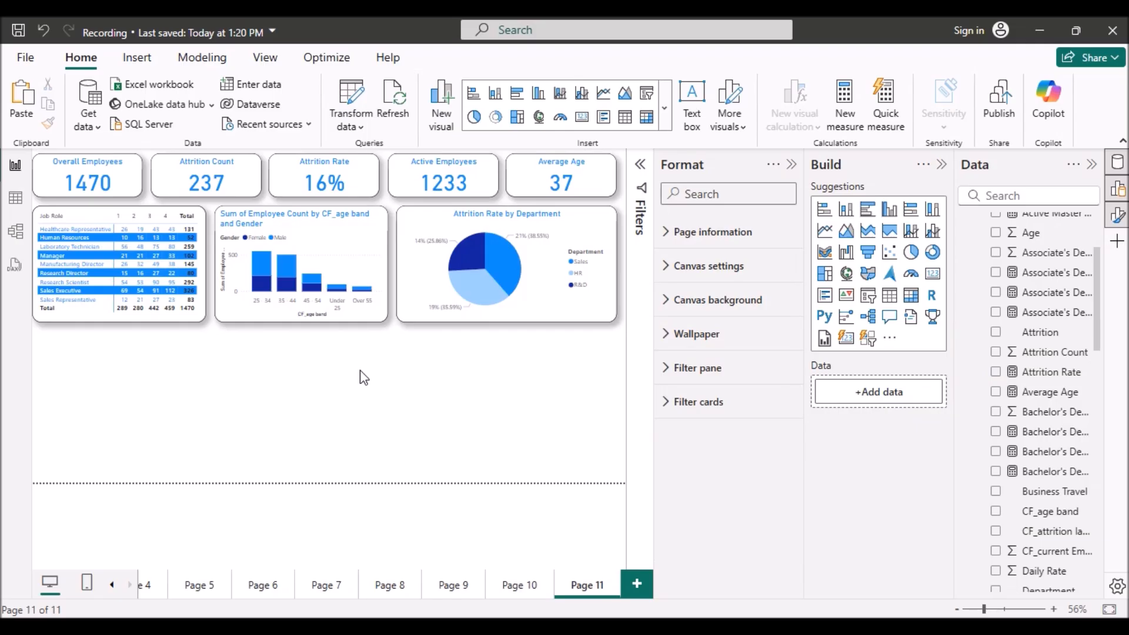
Add a stacked bar chart below the matrix with Education Field on the Y-axis and Attrition Count on the X-axis.
{"action": "left_click", "coordinate": [823, 211]}
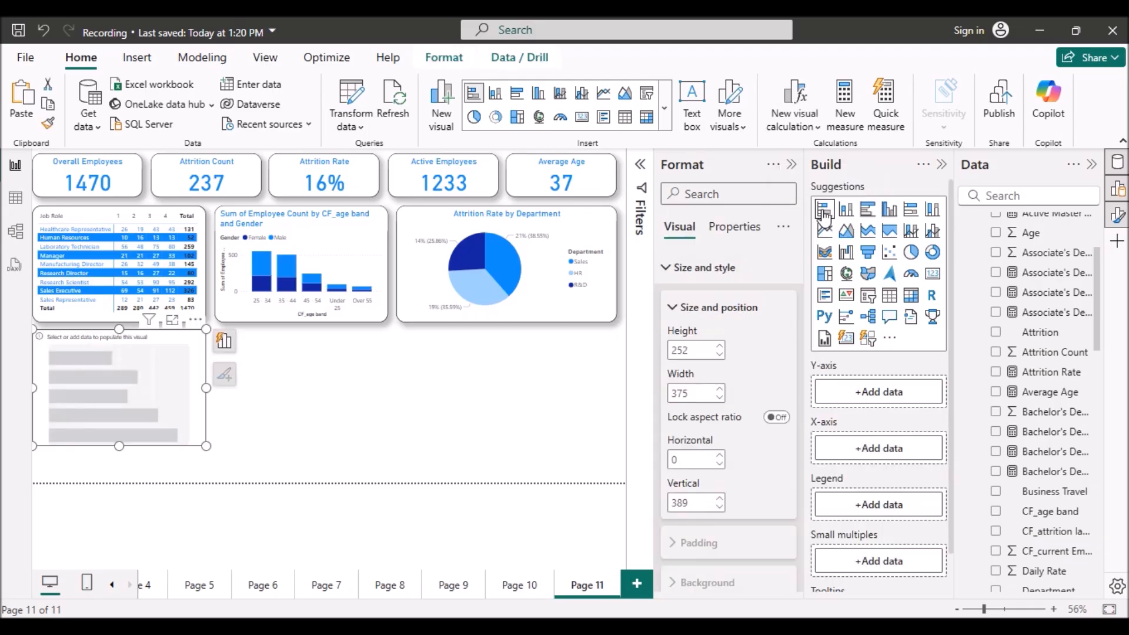
{"action": "left_click", "coordinate": [790, 165]}
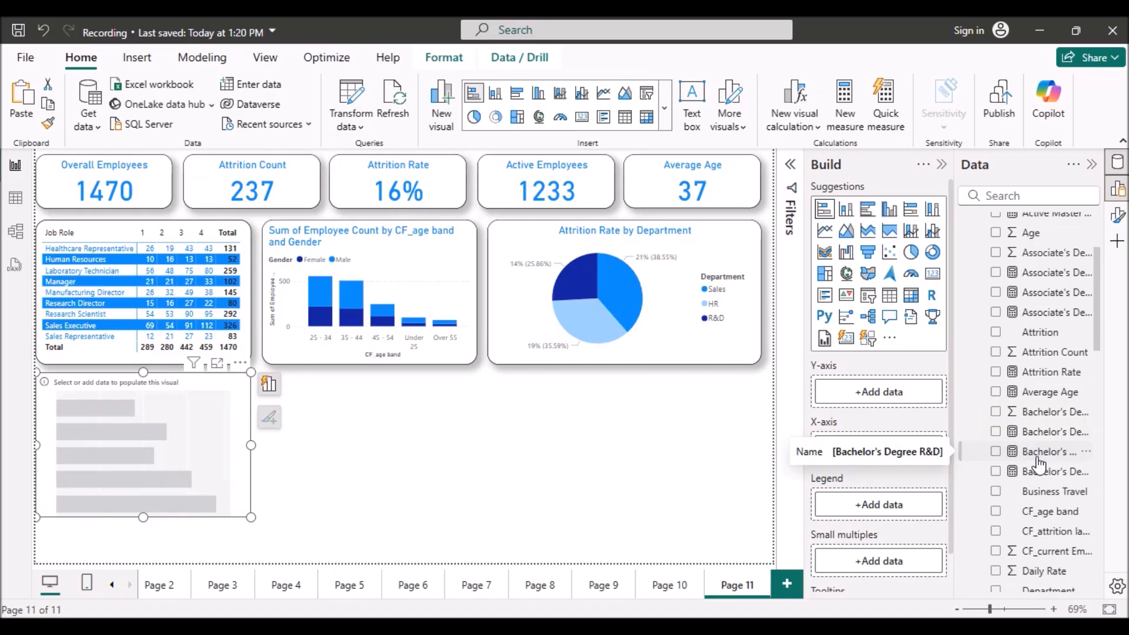
{"action": "scroll", "coordinate": [1038, 464], "scroll_direction": "down", "scroll_amount": 5}
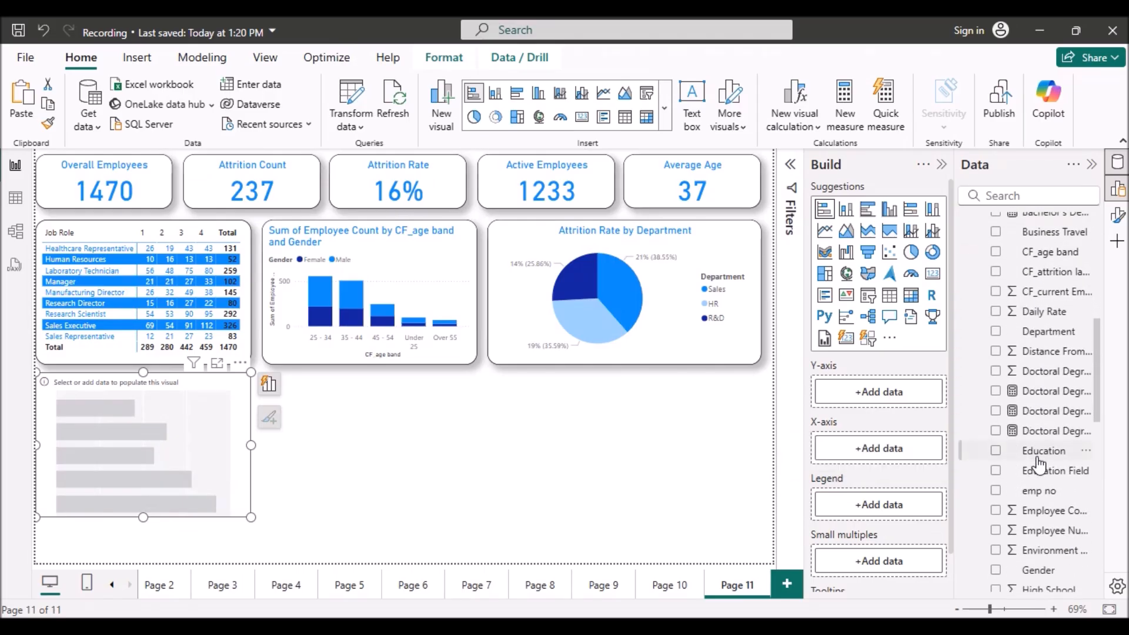
{"action": "scroll", "coordinate": [1038, 465], "scroll_direction": "down", "scroll_amount": 3}
{"action": "left_click_drag", "start_coordinate": [1034, 356], "coordinate": [894, 399]}
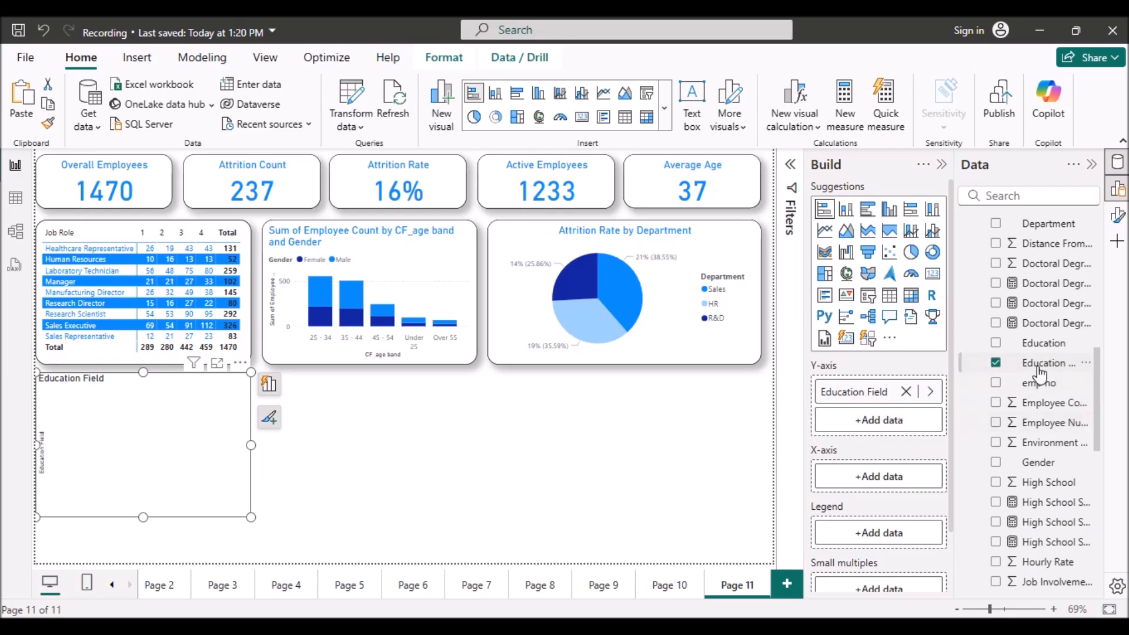
{"action": "scroll", "coordinate": [1043, 367], "scroll_direction": "up", "scroll_amount": 6}
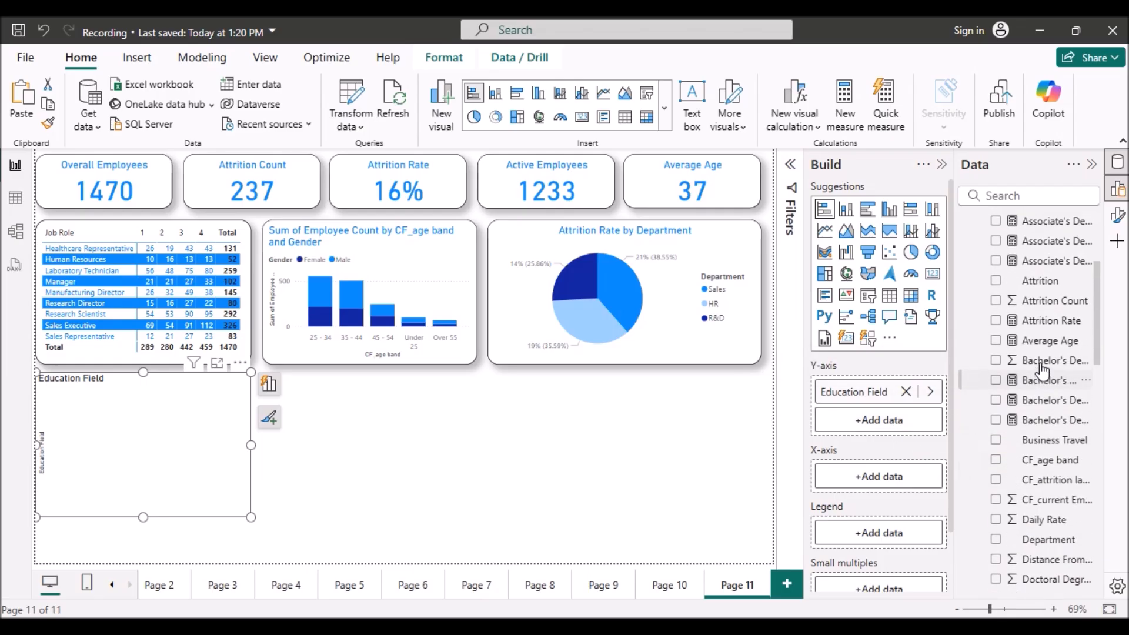
{"action": "left_click_drag", "start_coordinate": [1045, 355], "coordinate": [887, 471]}
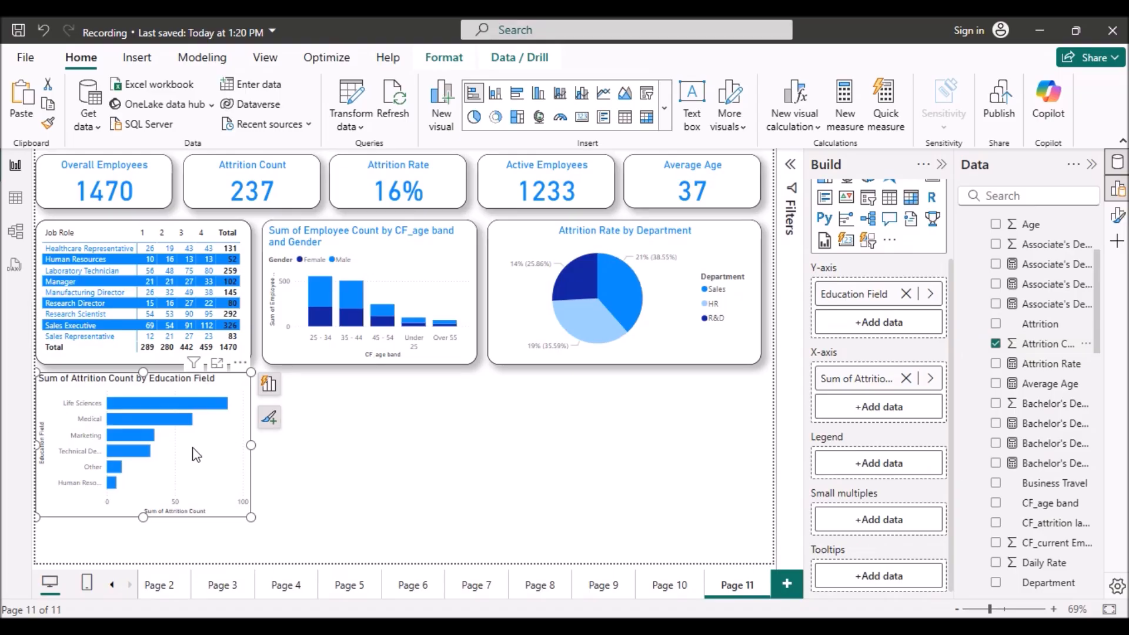
Set the education field bar chart's height to 331 and its width to 627.
{"action": "left_click", "coordinate": [1118, 218]}
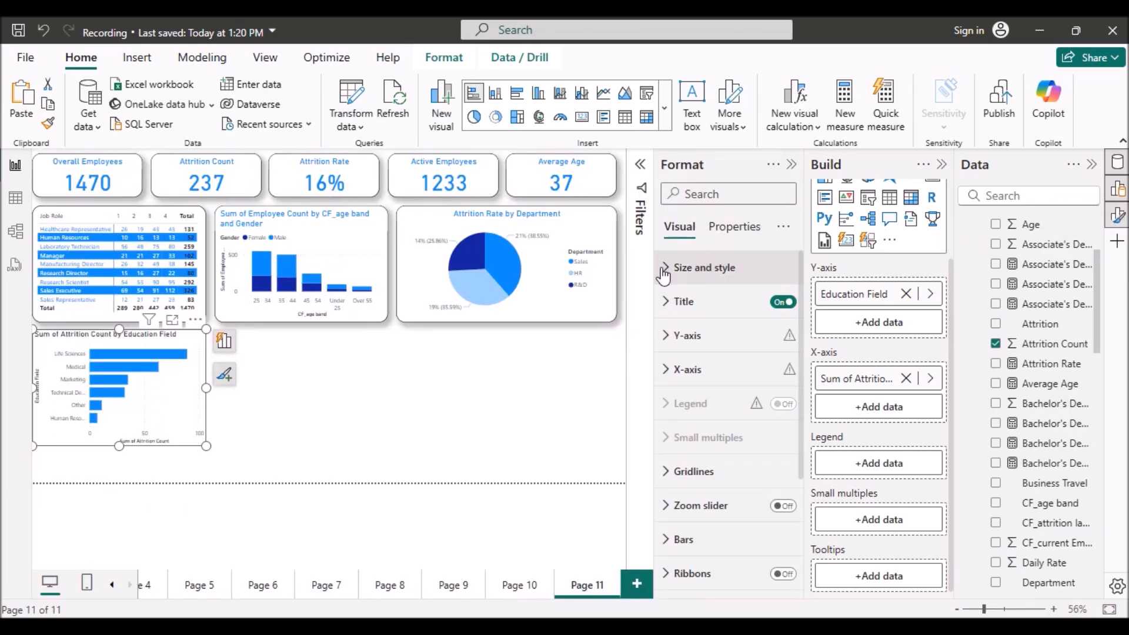
{"action": "left_click", "coordinate": [663, 270]}
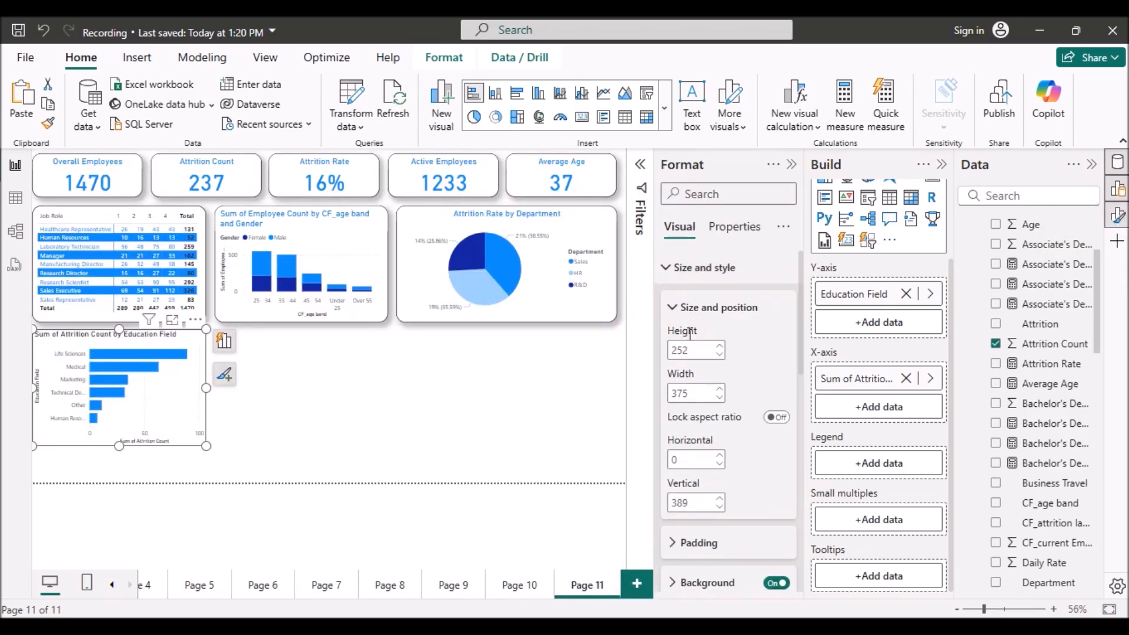
{"action": "double_click", "coordinate": [691, 353]}
{"action": "key", "text": "BackSpace"}
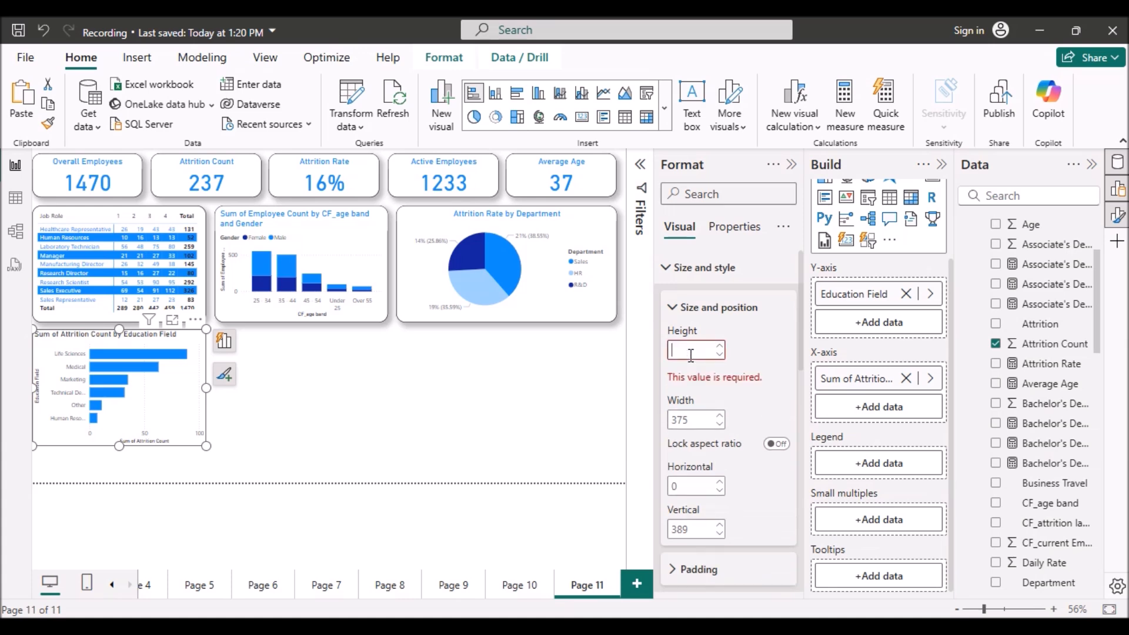
{"action": "type", "text": "33"}
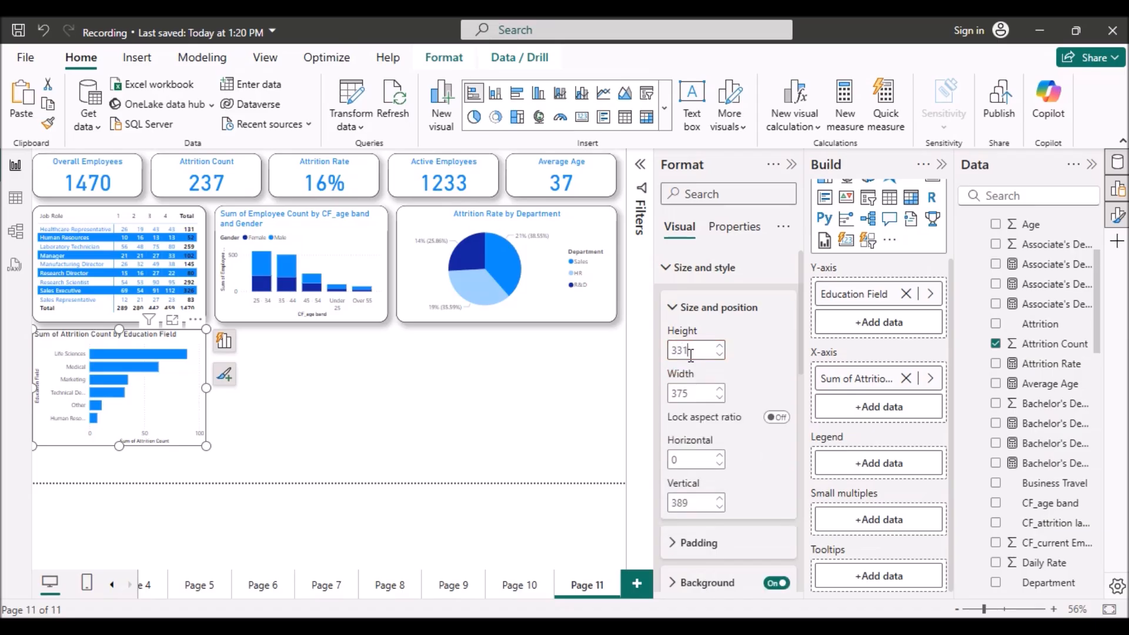
{"action": "type", "text": "1"}
{"action": "double_click", "coordinate": [695, 390]}
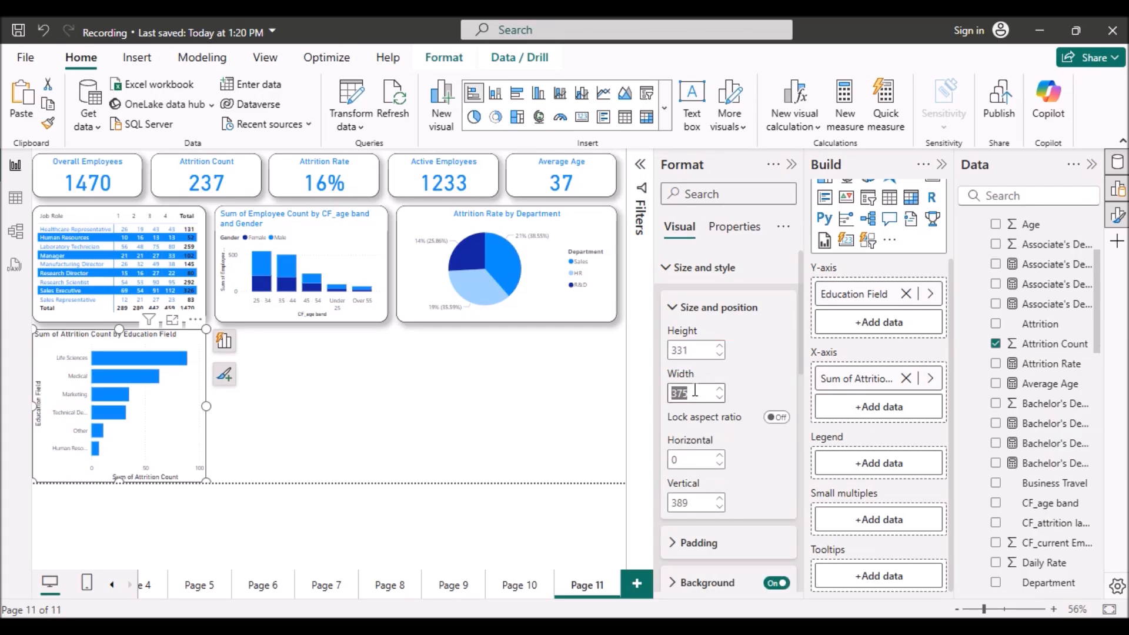
{"action": "key", "text": "BackSpace"}
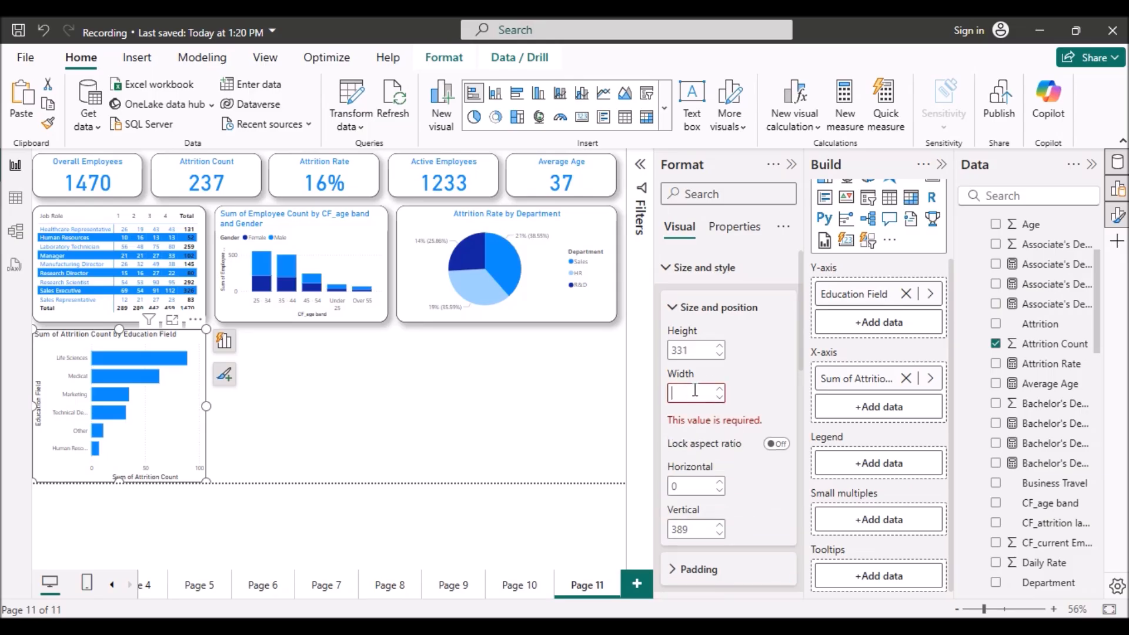
{"action": "type", "text": "627"}
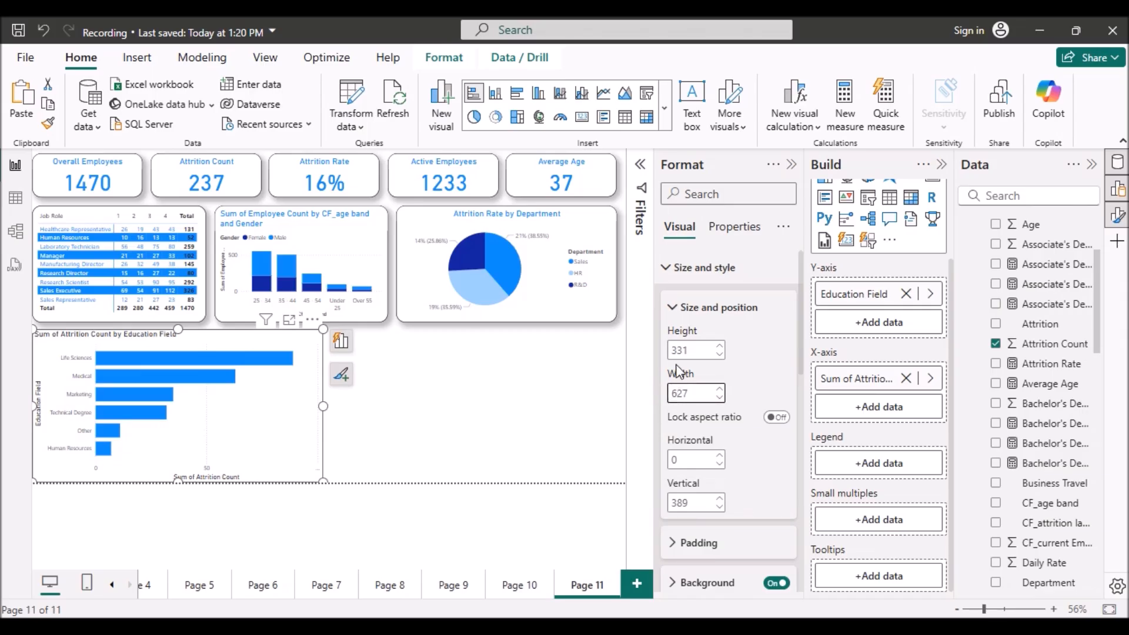
{"action": "left_click", "coordinate": [672, 311]}
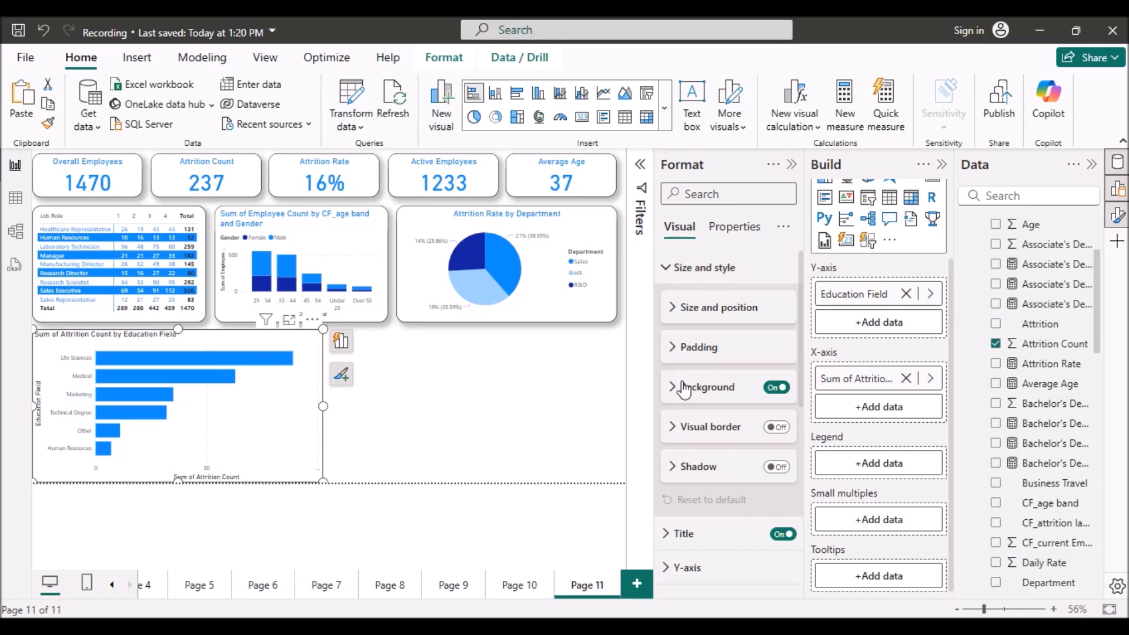
Turn on the bar chart's visual border with 20 px rounded corners and enable its shadow.
{"action": "left_click", "coordinate": [775, 429]}
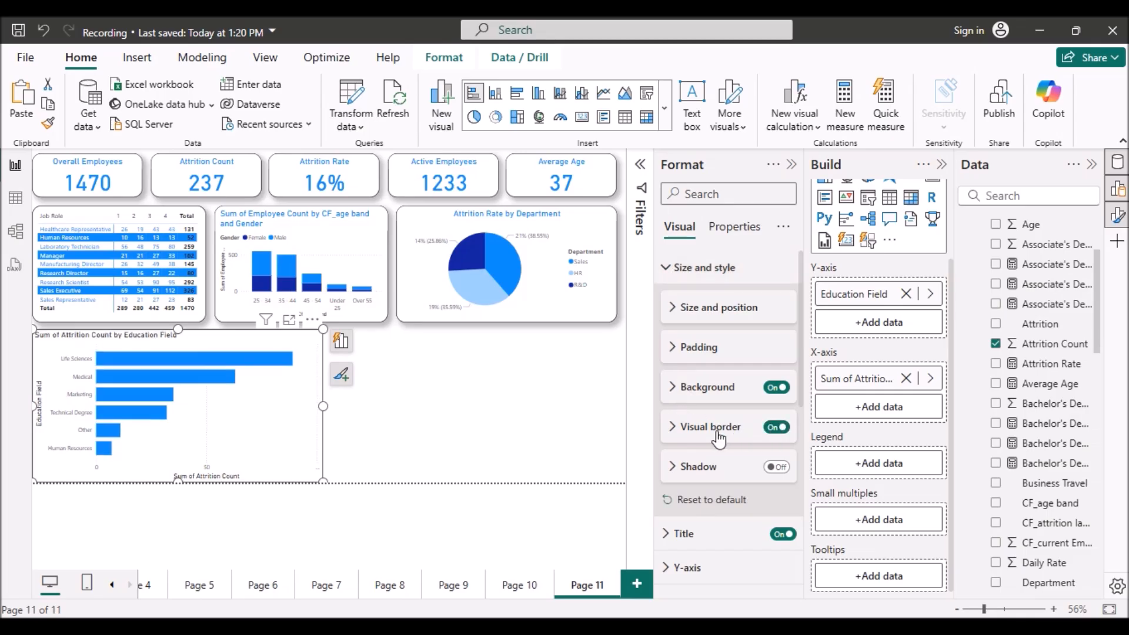
{"action": "left_click", "coordinate": [673, 433]}
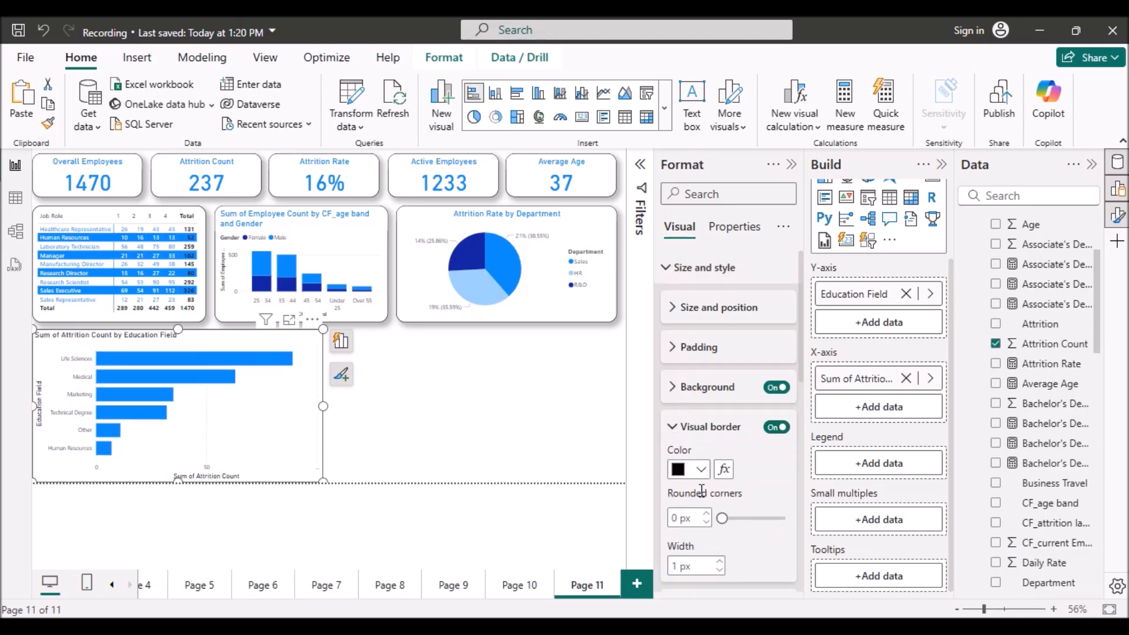
{"action": "left_click", "coordinate": [680, 517]}
{"action": "type", "text": "20"}
{"action": "key", "text": "Return"}
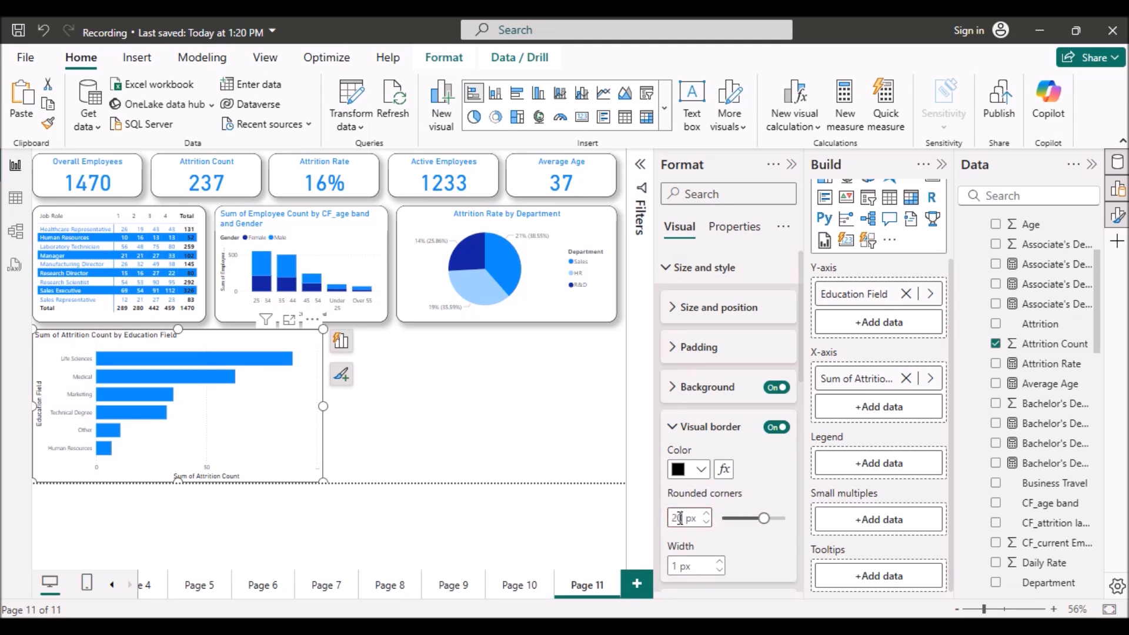
{"action": "left_click", "coordinate": [671, 432]}
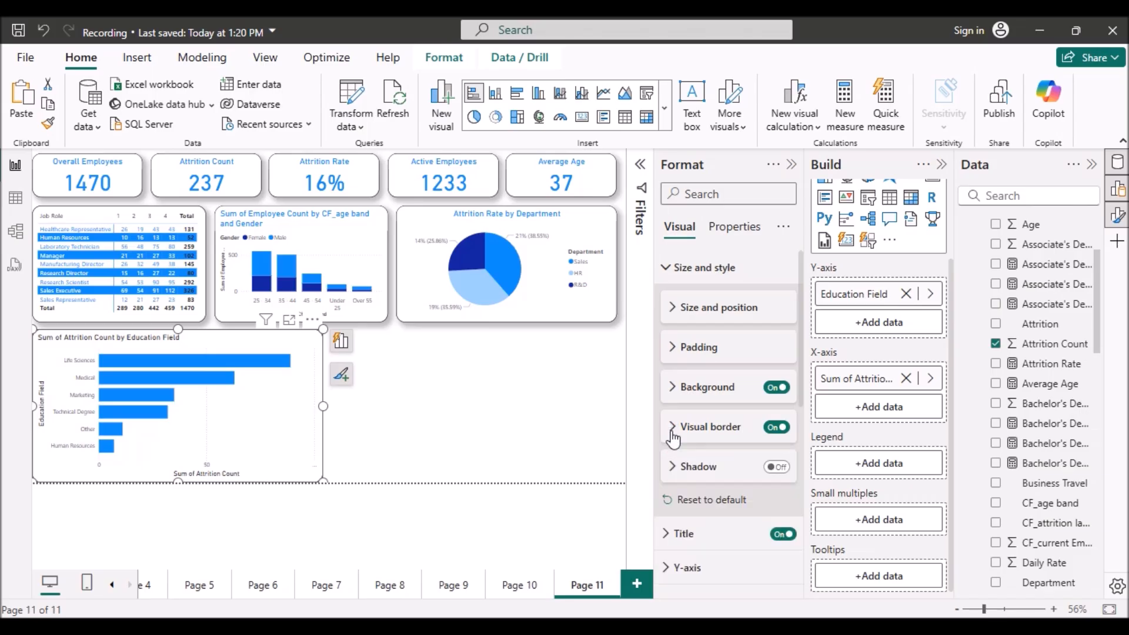
{"action": "left_click", "coordinate": [774, 469]}
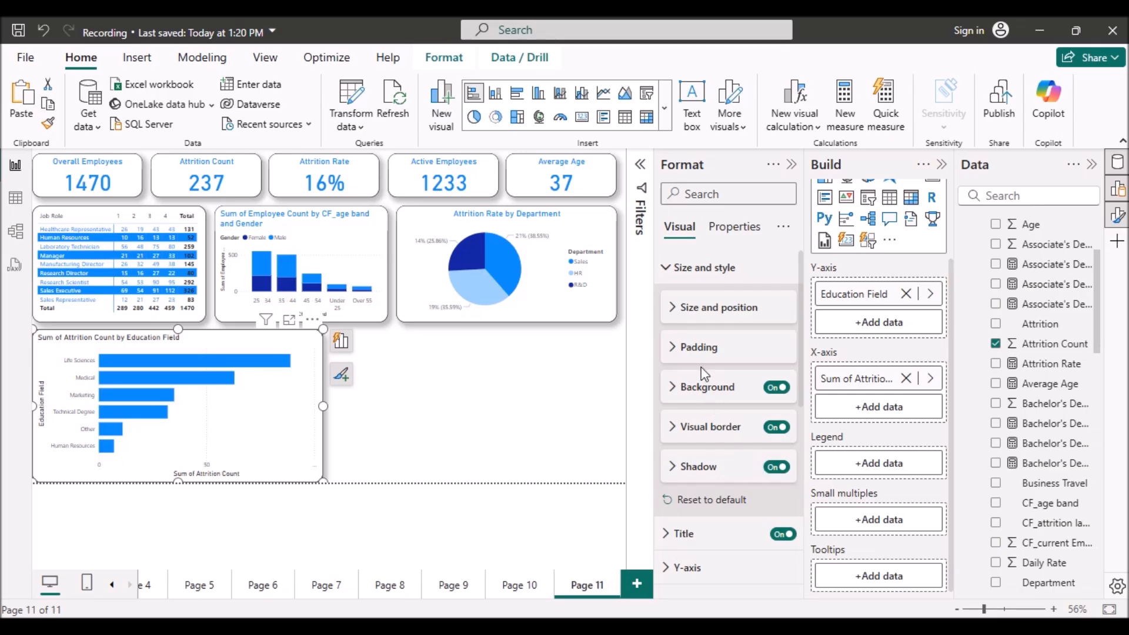
{"action": "left_click", "coordinate": [667, 269]}
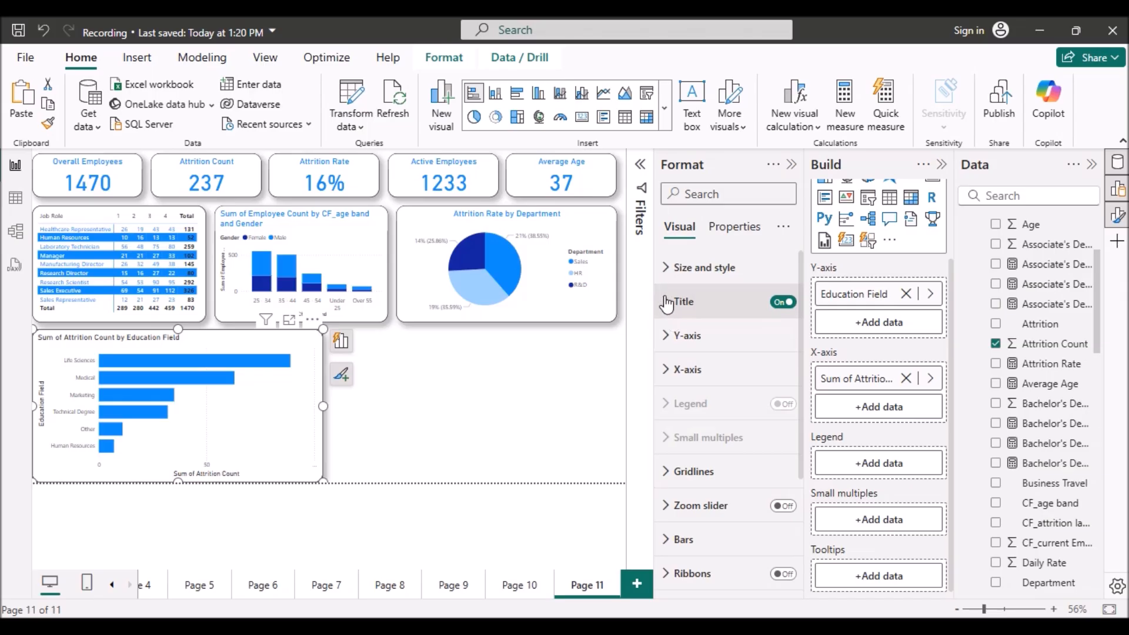
Set the bar chart title's font size to 15 and its text color to blue.
{"action": "left_click", "coordinate": [667, 302]}
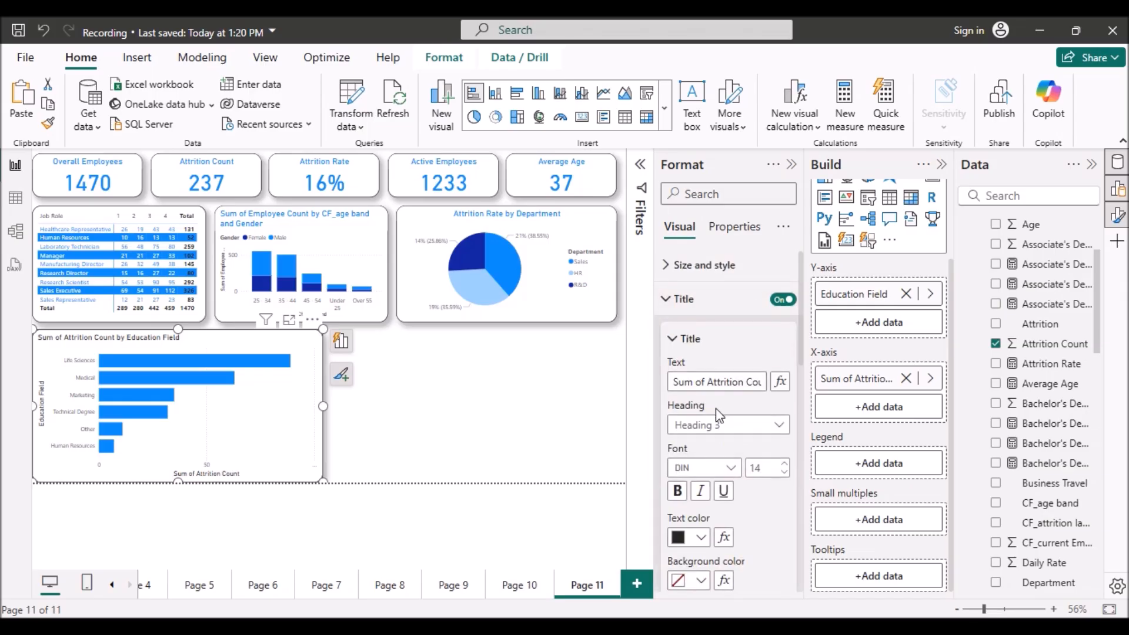
{"action": "scroll", "coordinate": [716, 411], "scroll_direction": "down", "scroll_amount": 3}
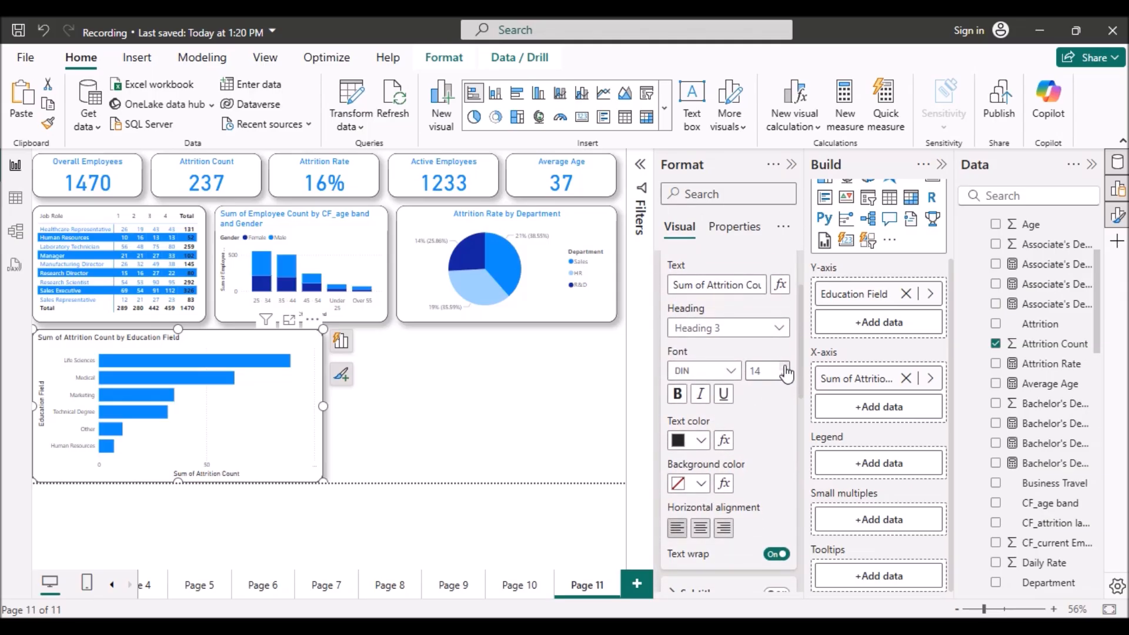
{"action": "left_click", "coordinate": [701, 441]}
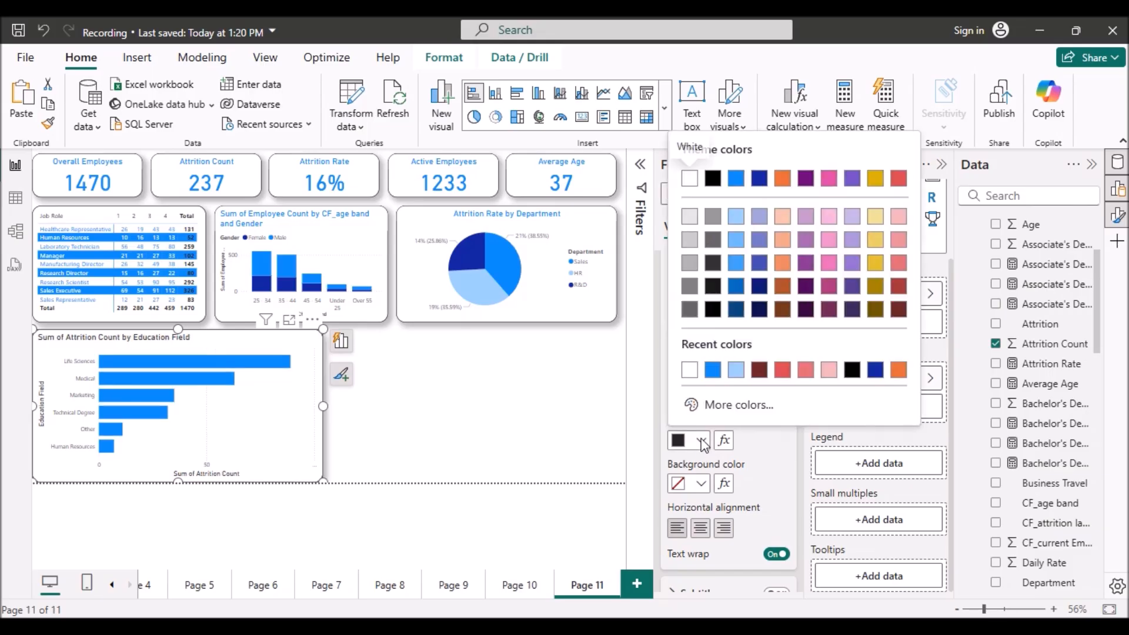
{"action": "left_click", "coordinate": [711, 370]}
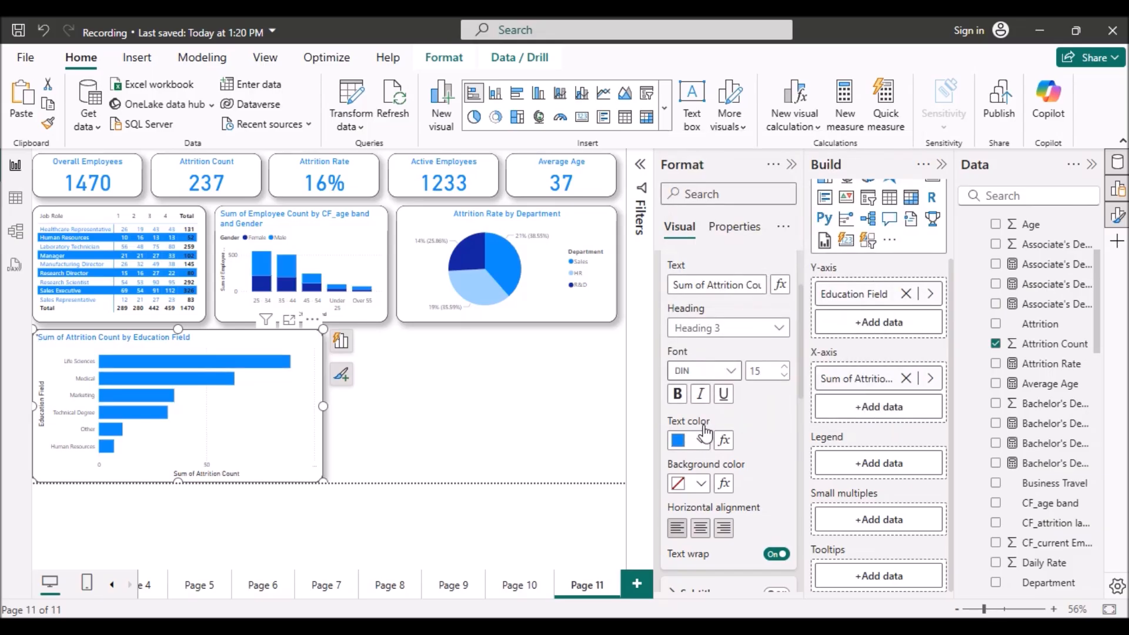
Give the bar chart's title a white background, center it horizontally and deselect the chart.
{"action": "left_click", "coordinate": [703, 482]}
{"action": "left_click", "coordinate": [714, 372]}
{"action": "left_click", "coordinate": [700, 528]}
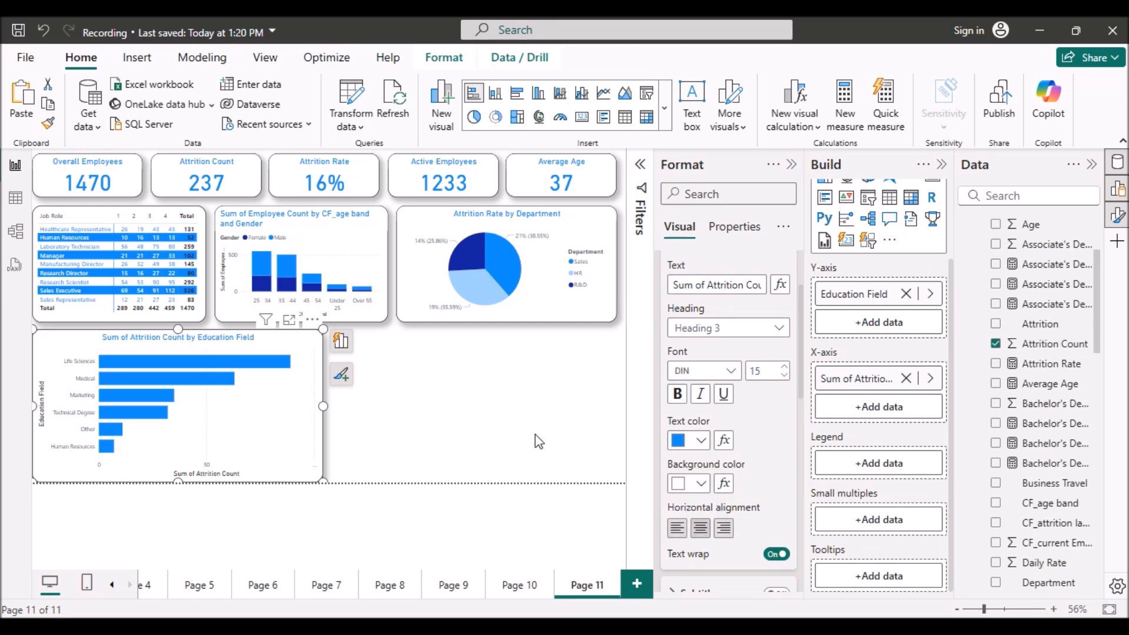
{"action": "left_click", "coordinate": [792, 165]}
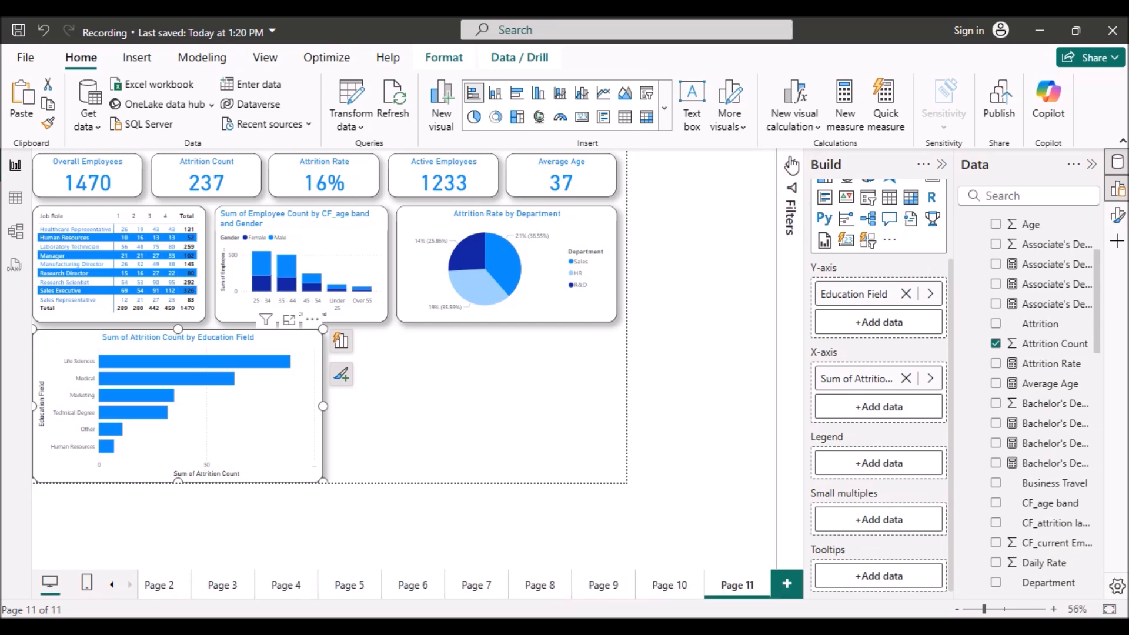
{"action": "left_click", "coordinate": [541, 462]}
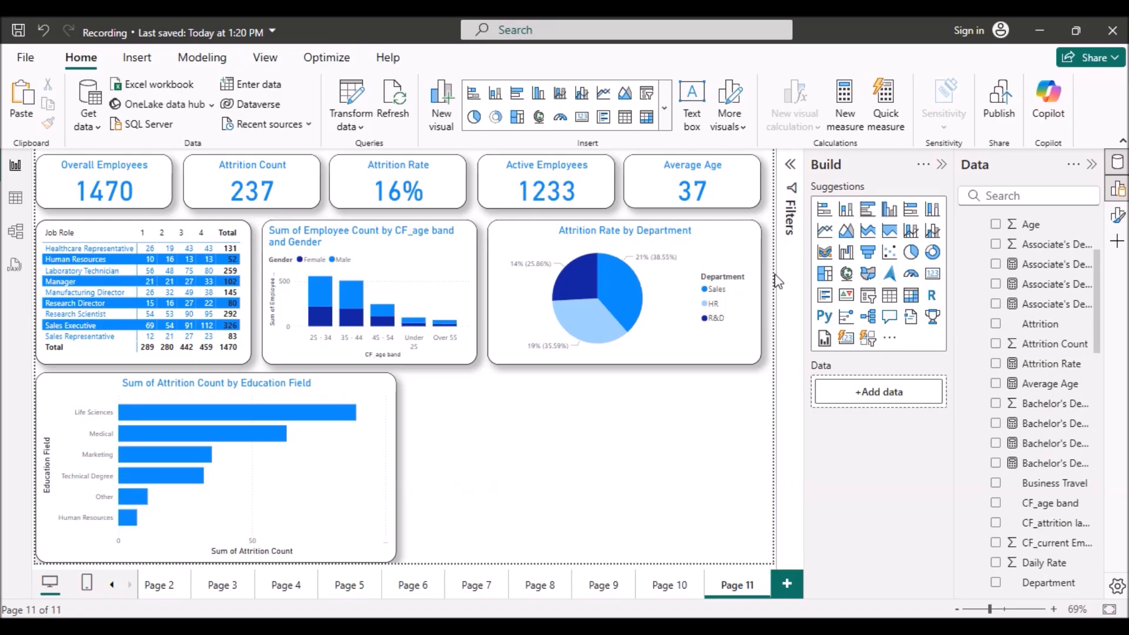
Add a donut chart to the page and set Gender as its legend.
{"action": "left_click", "coordinate": [932, 254]}
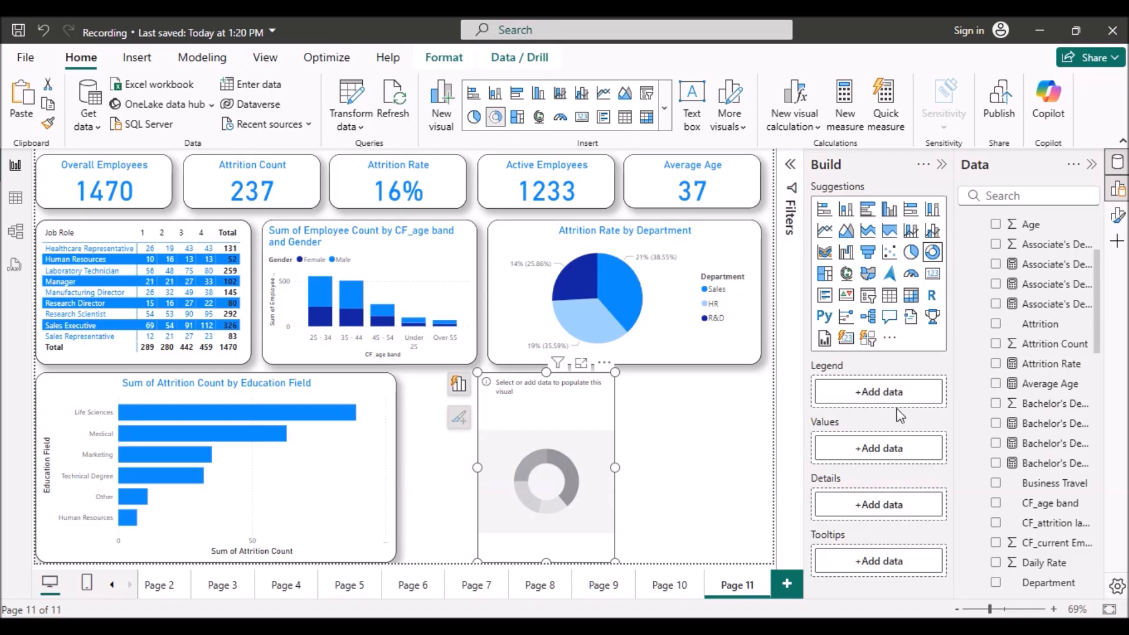
{"action": "scroll", "coordinate": [1051, 534], "scroll_direction": "down", "scroll_amount": 1}
{"action": "scroll", "coordinate": [1051, 534], "scroll_direction": "down", "scroll_amount": 5}
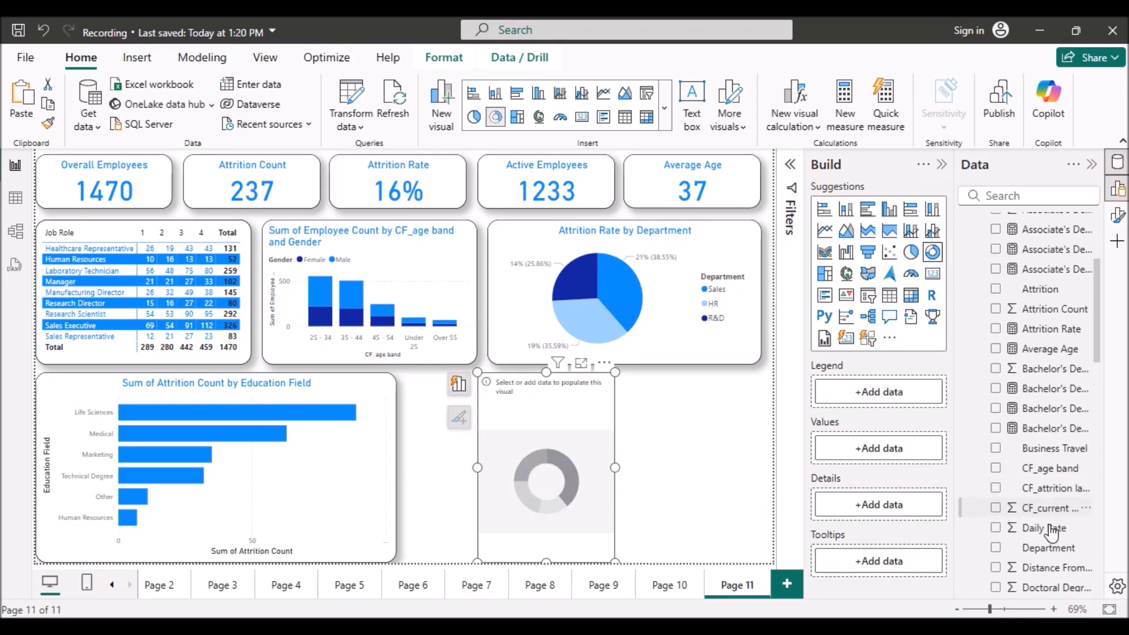
{"action": "scroll", "coordinate": [1051, 534], "scroll_direction": "down", "scroll_amount": 8}
{"action": "scroll", "coordinate": [1051, 534], "scroll_direction": "down", "scroll_amount": 7}
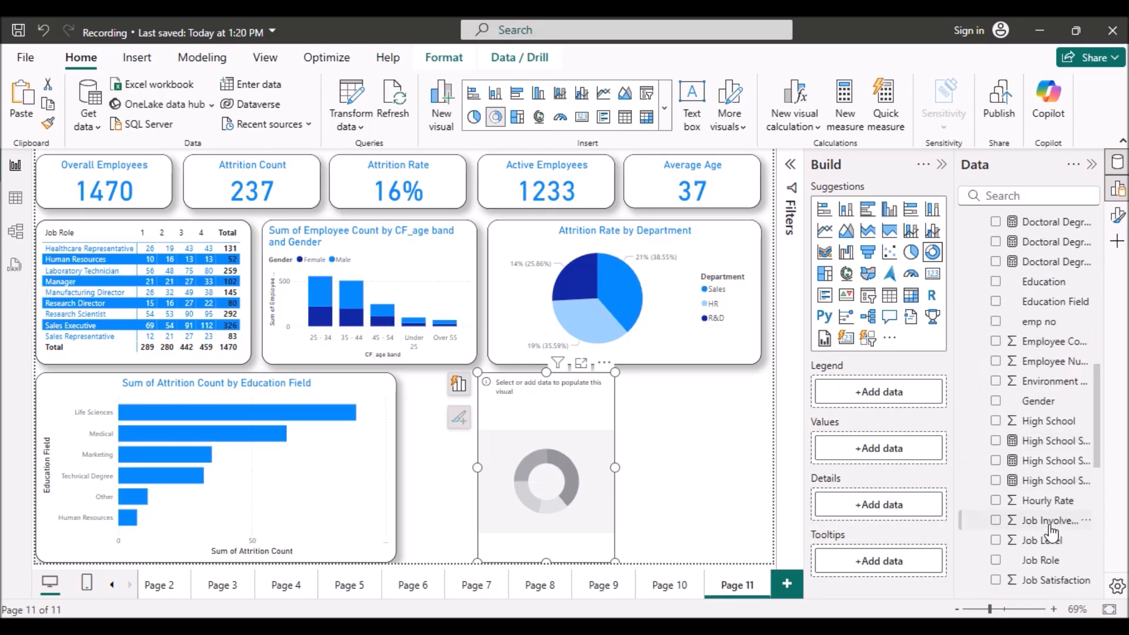
{"action": "scroll", "coordinate": [1051, 532], "scroll_direction": "down", "scroll_amount": 1}
{"action": "scroll", "coordinate": [1051, 532], "scroll_direction": "up", "scroll_amount": 7}
{"action": "scroll", "coordinate": [1051, 534], "scroll_direction": "down", "scroll_amount": 3}
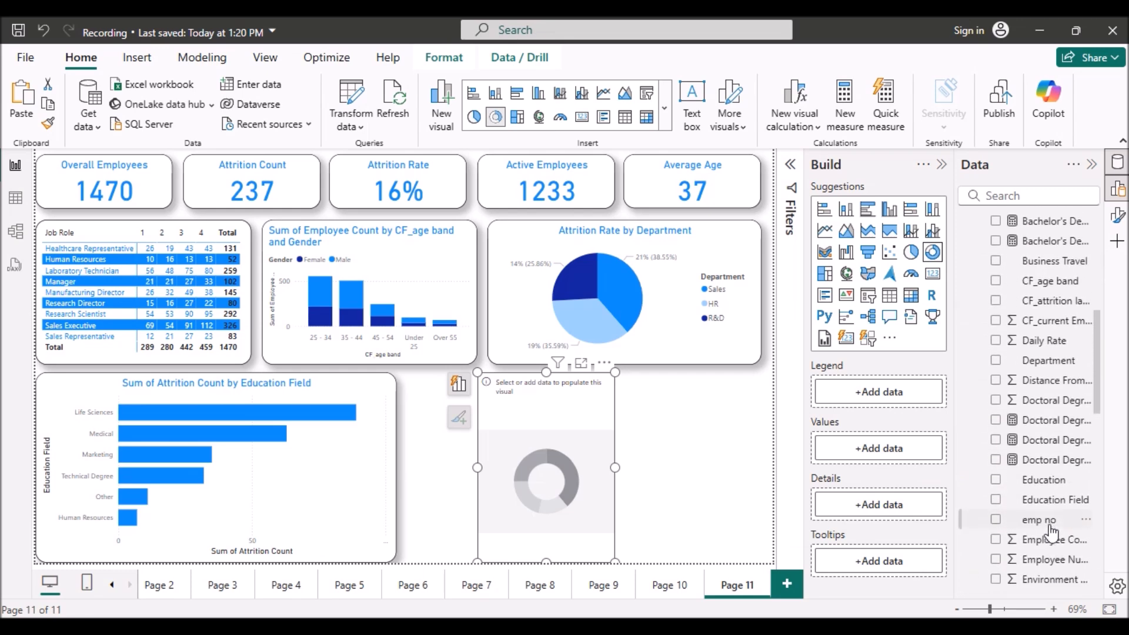
{"action": "scroll", "coordinate": [1056, 483], "scroll_direction": "down", "scroll_amount": 2}
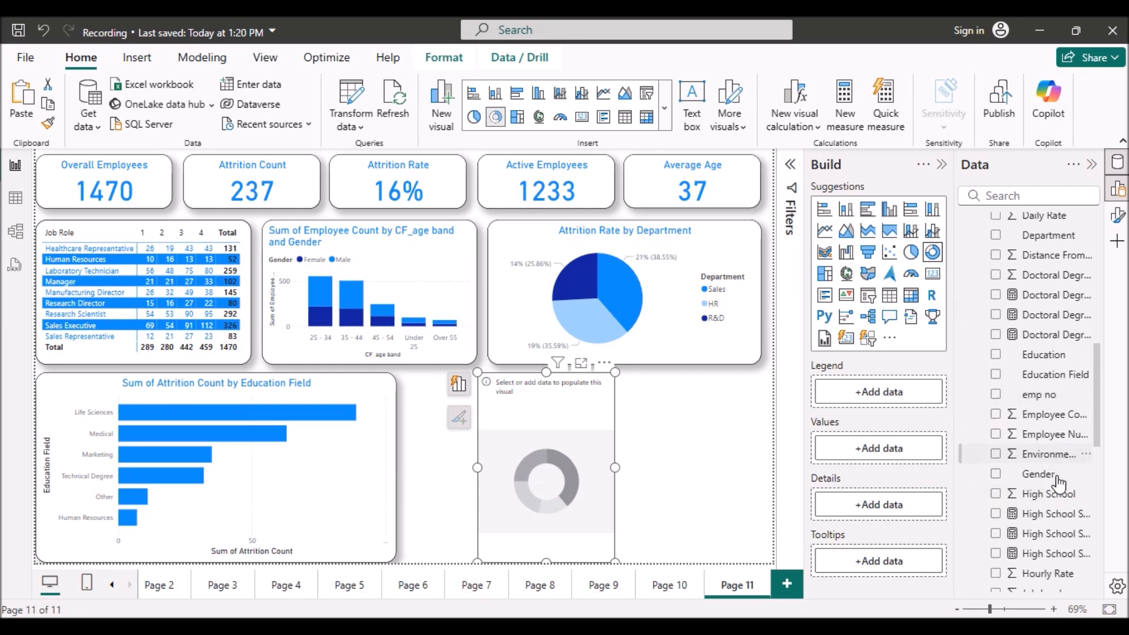
{"action": "left_click_drag", "start_coordinate": [1036, 453], "coordinate": [896, 395]}
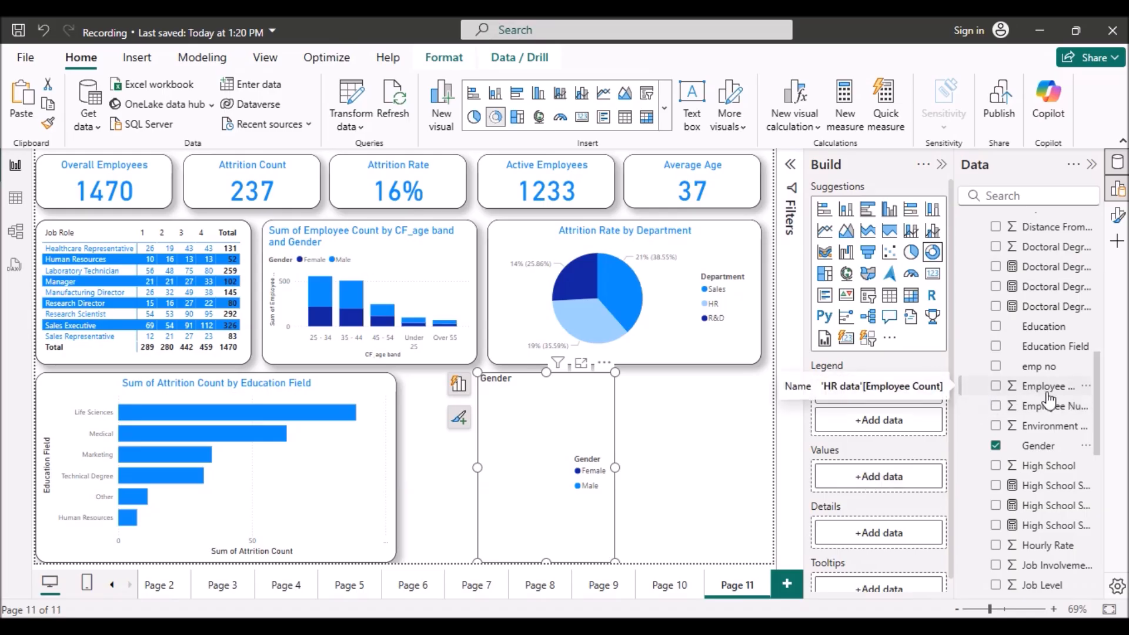
Add Attrition Count as the donut chart's values and CF_age band as its details.
{"action": "scroll", "coordinate": [1048, 400], "scroll_direction": "up", "scroll_amount": 8}
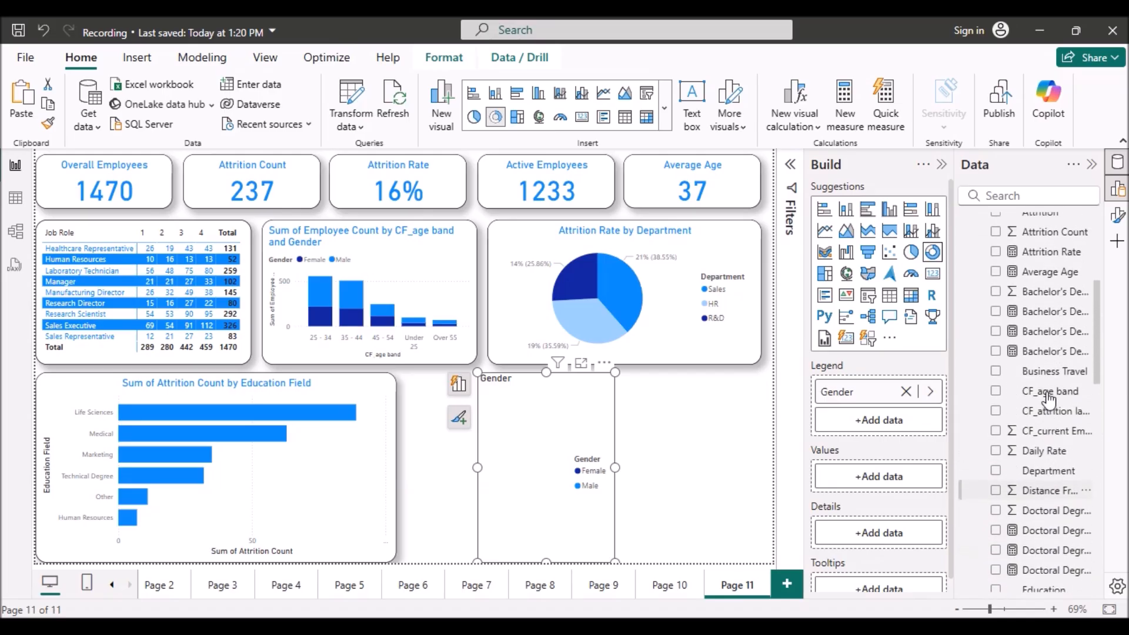
{"action": "scroll", "coordinate": [1048, 400], "scroll_direction": "up", "scroll_amount": 3}
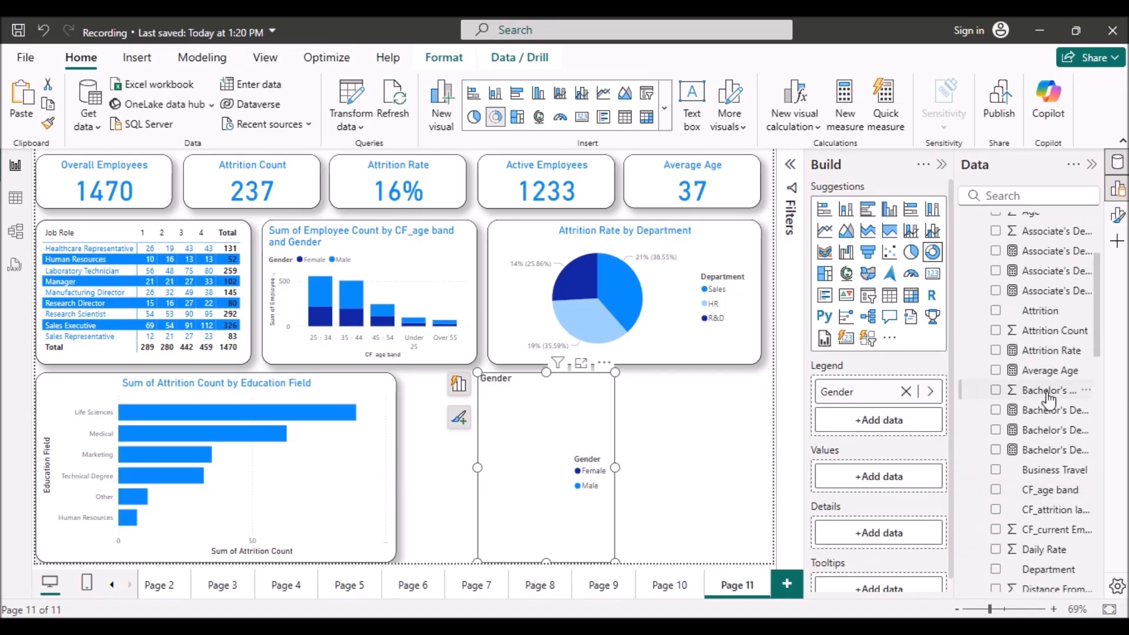
{"action": "scroll", "coordinate": [1048, 400], "scroll_direction": "up", "scroll_amount": 1}
{"action": "left_click_drag", "start_coordinate": [1052, 372], "coordinate": [895, 473]}
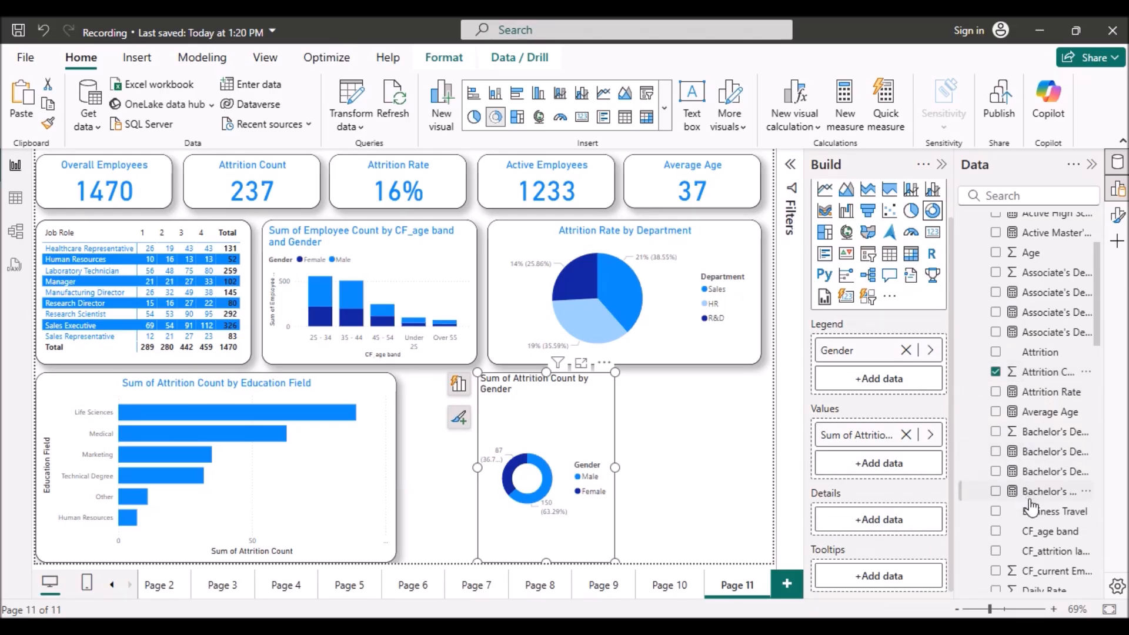
{"action": "left_click_drag", "start_coordinate": [1045, 532], "coordinate": [897, 518]}
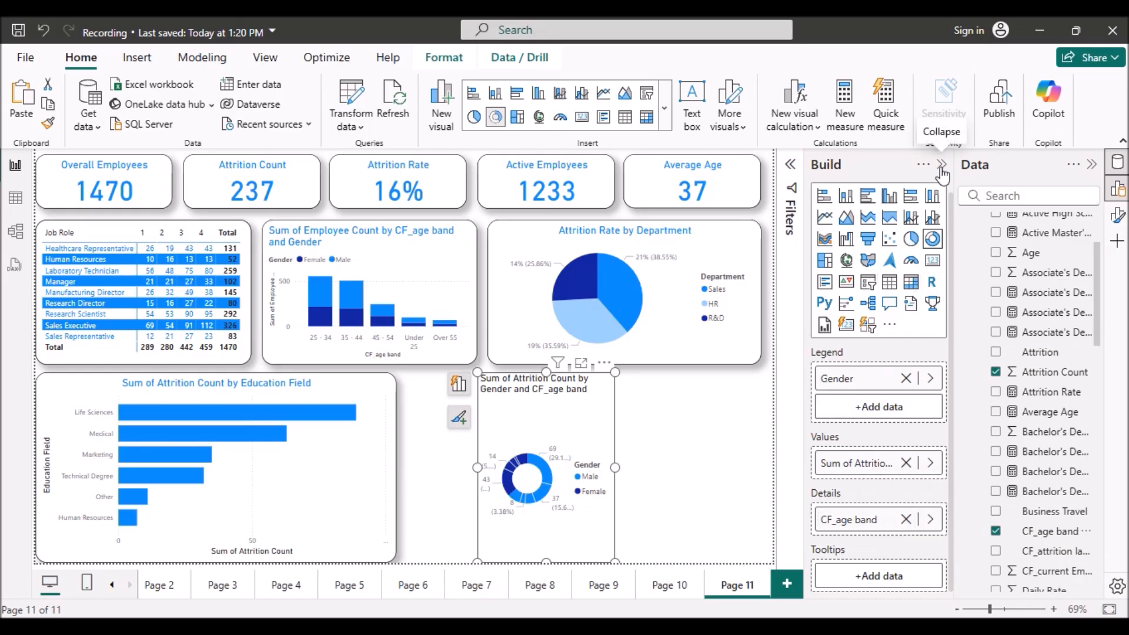
Set the donut chart's height to 191 and its width to 196.
{"action": "left_click", "coordinate": [1116, 220]}
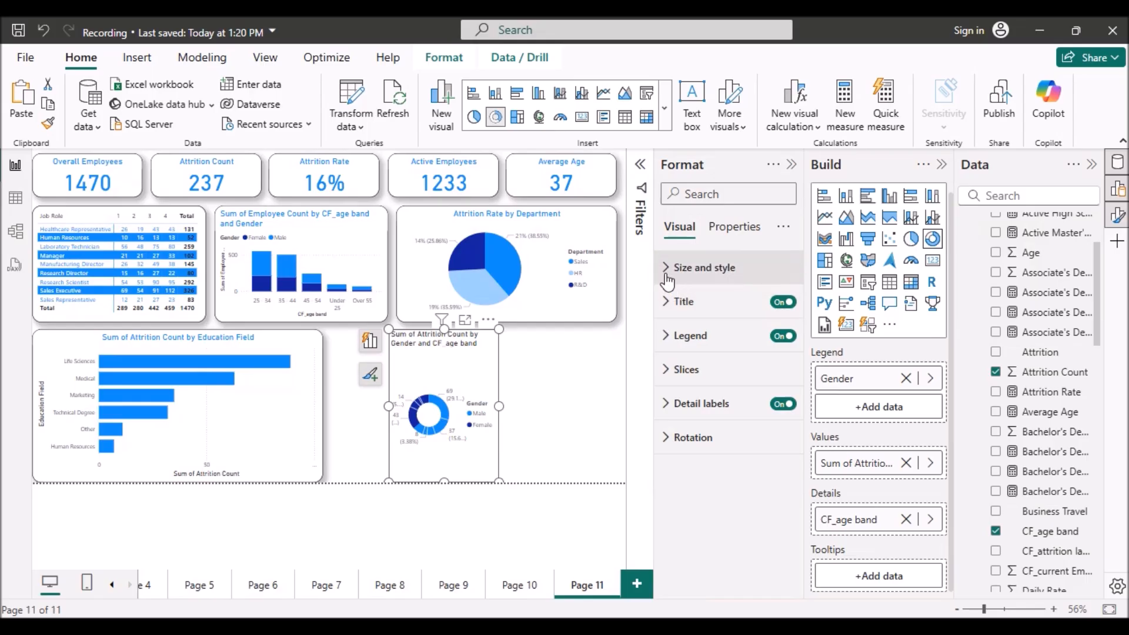
{"action": "left_click", "coordinate": [666, 267]}
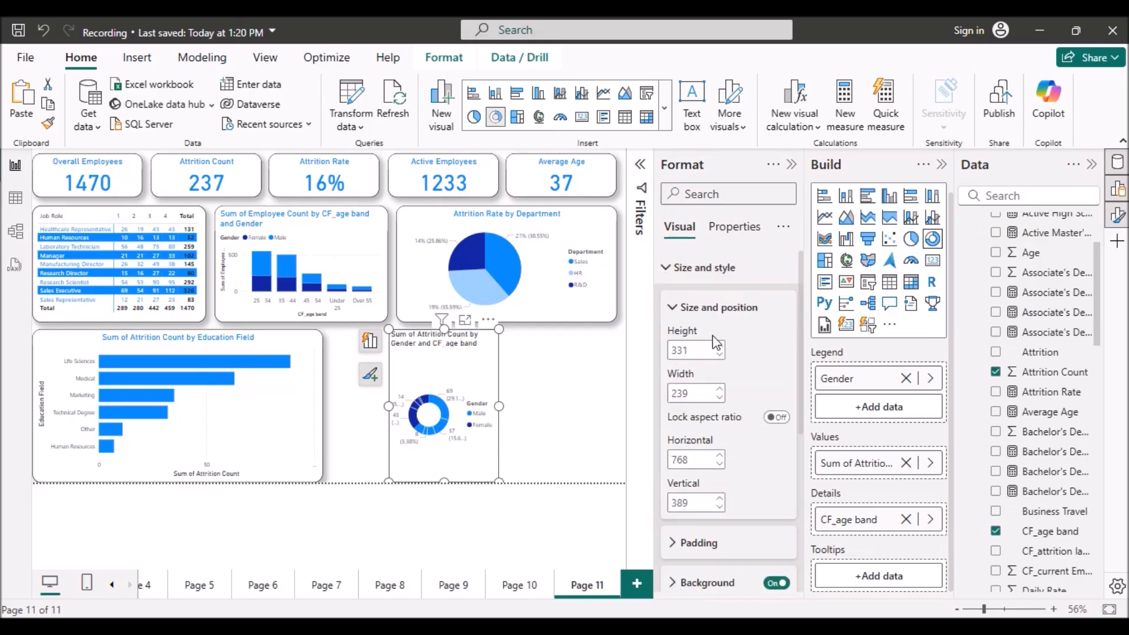
{"action": "double_click", "coordinate": [695, 347]}
{"action": "key", "text": "BackSpace"}
{"action": "type", "text": "19"}
{"action": "key", "text": "Return"}
{"action": "double_click", "coordinate": [691, 394]}
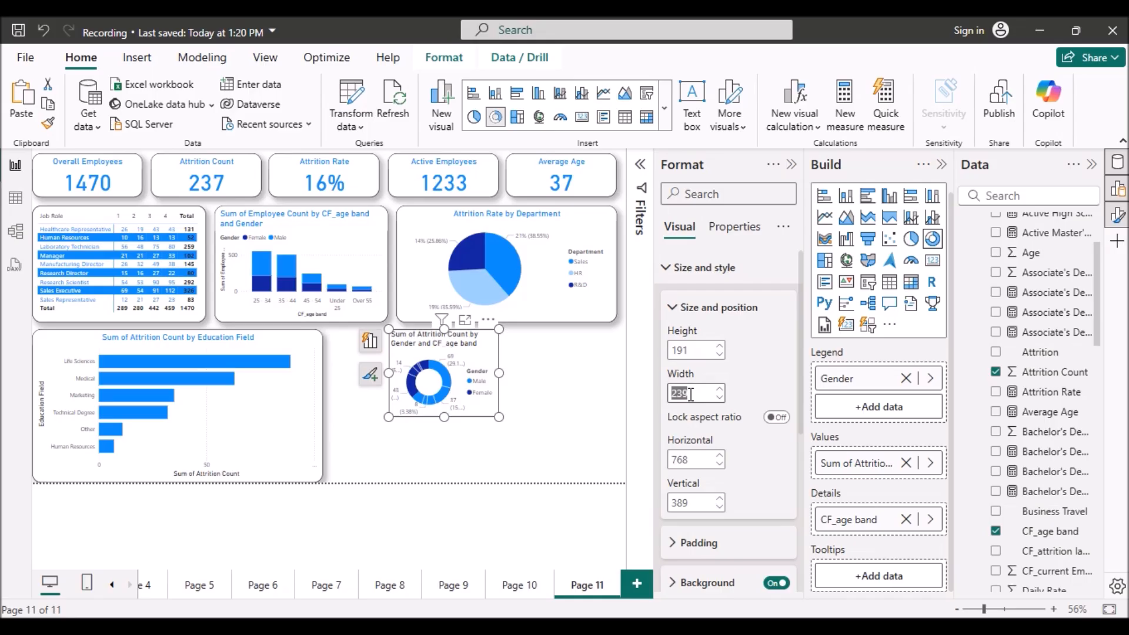
{"action": "key", "text": "BackSpace"}
{"action": "type", "text": "19"}
{"action": "key", "text": "Return"}
{"action": "left_click", "coordinate": [691, 394]}
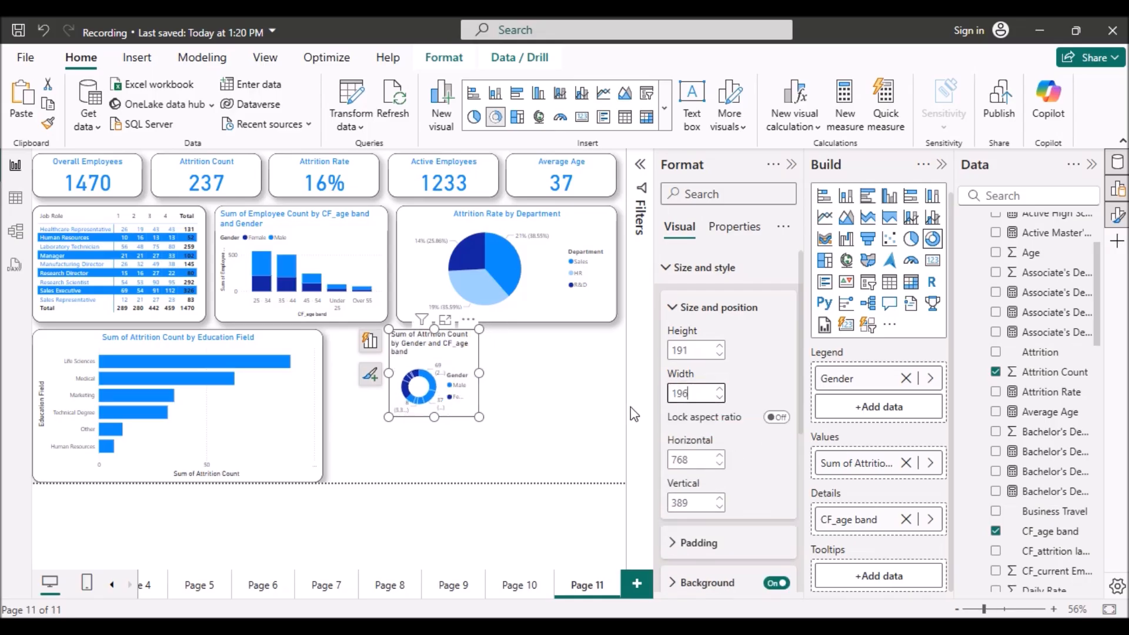
Turn on the donut chart's visual border with 20 px rounded corners and enable its shadow.
{"action": "left_click", "coordinate": [671, 309]}
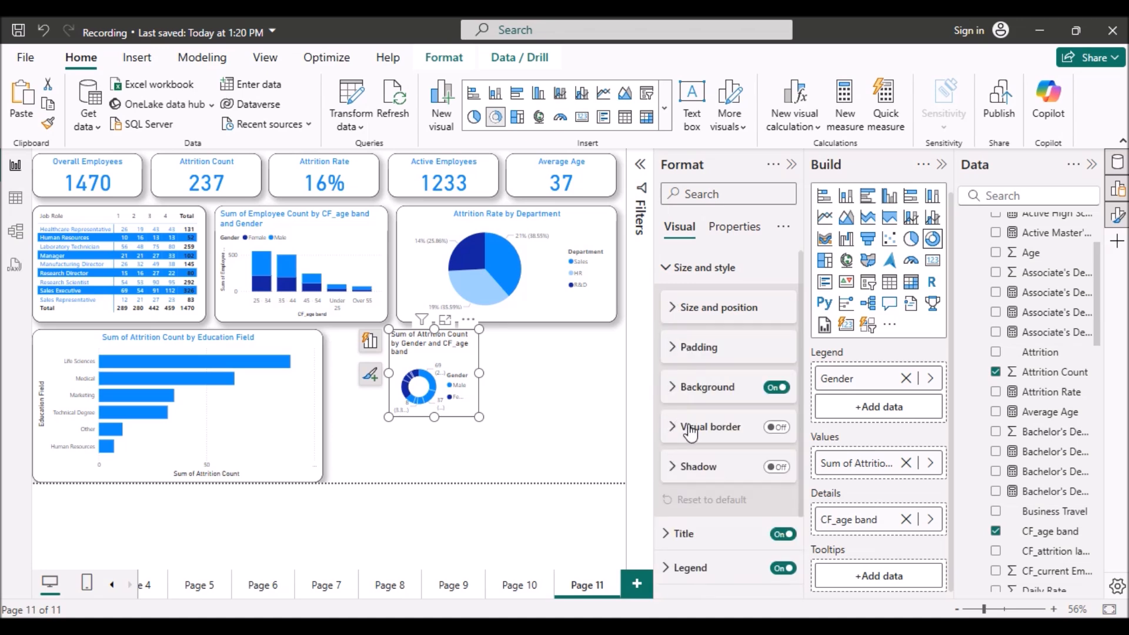
{"action": "left_click", "coordinate": [776, 427]}
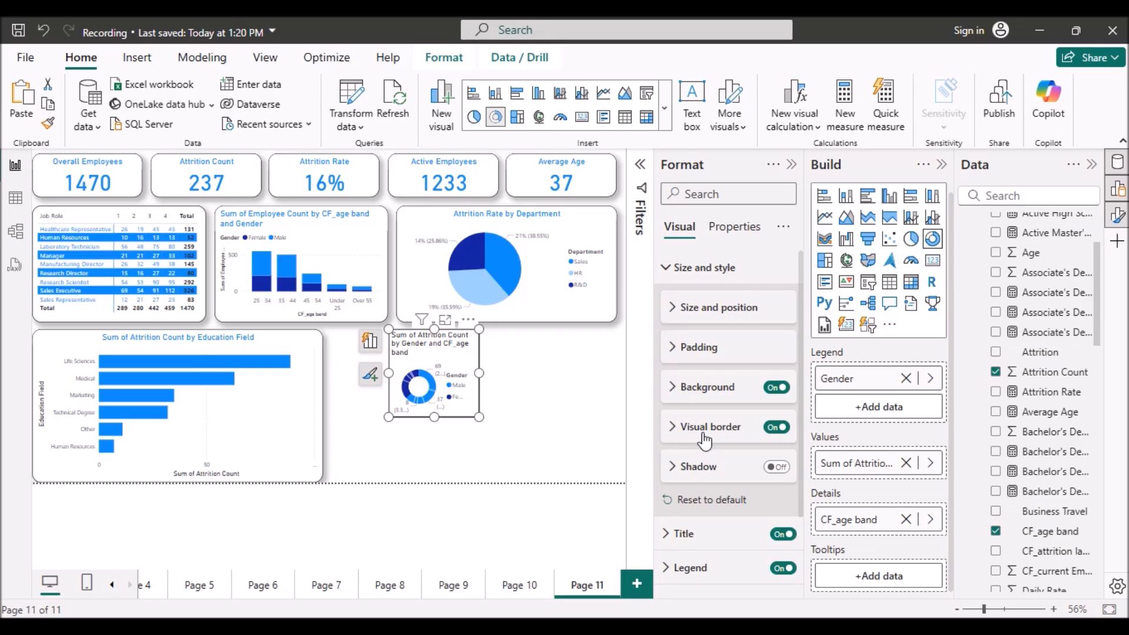
{"action": "left_click", "coordinate": [673, 427]}
{"action": "scroll", "coordinate": [712, 480], "scroll_direction": "down", "scroll_amount": 1}
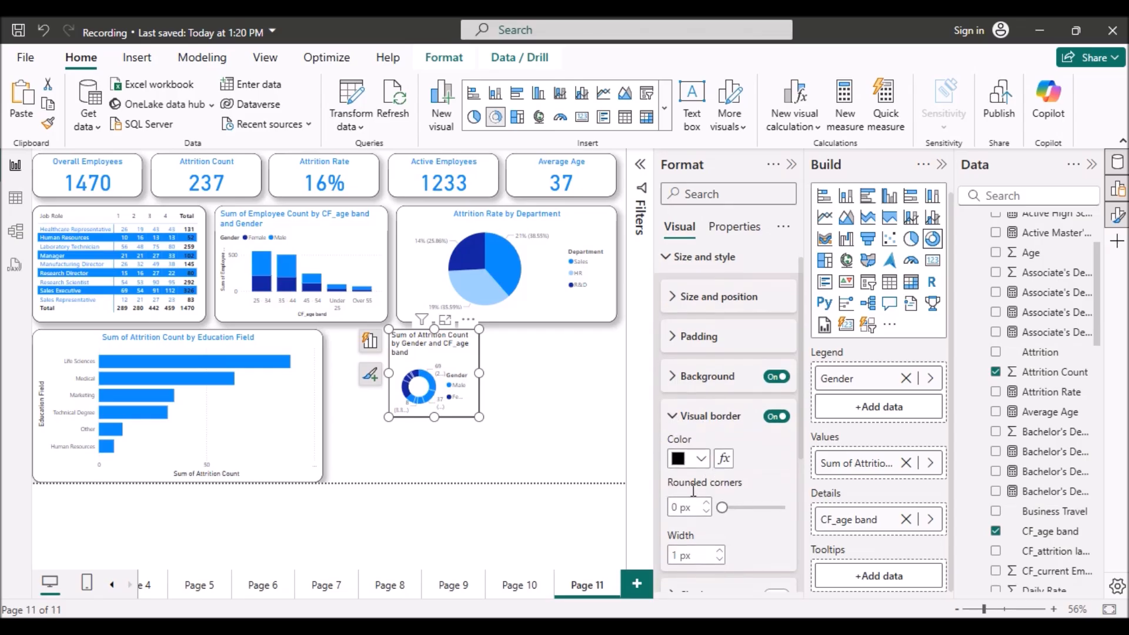
{"action": "key", "text": "BackSpace"}
{"action": "type", "text": "20"}
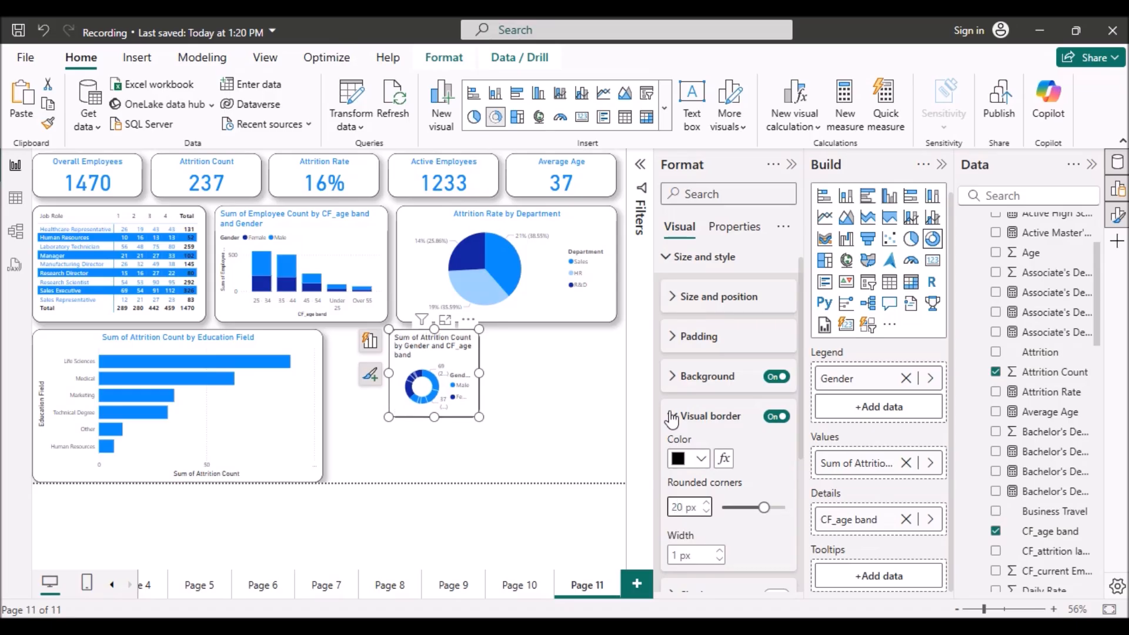
{"action": "left_click", "coordinate": [672, 419]}
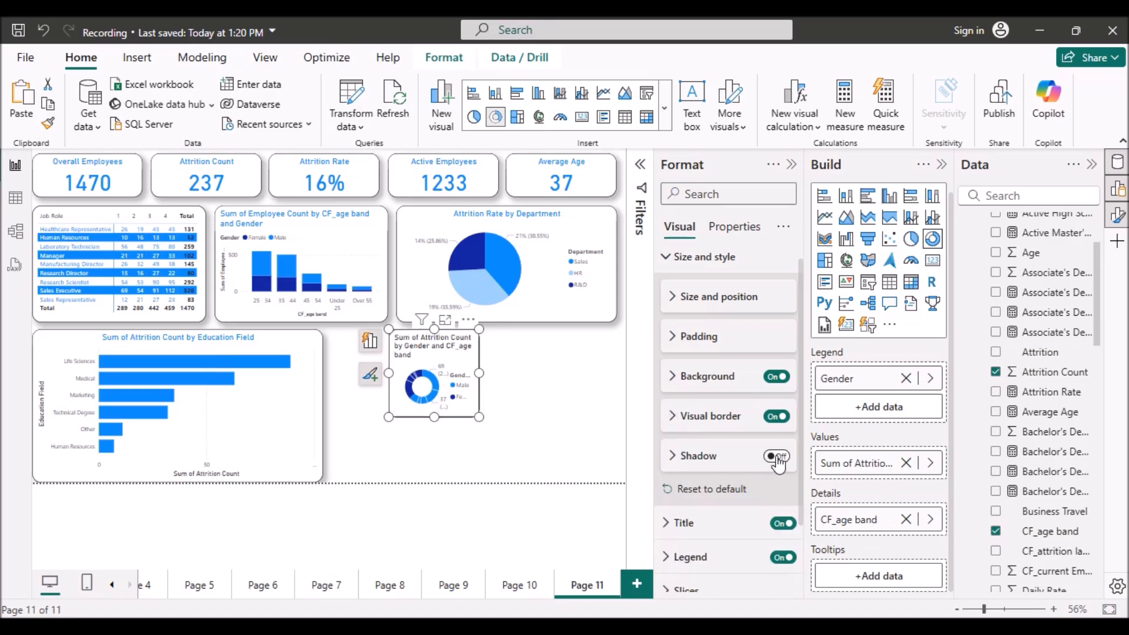
{"action": "left_click", "coordinate": [777, 458]}
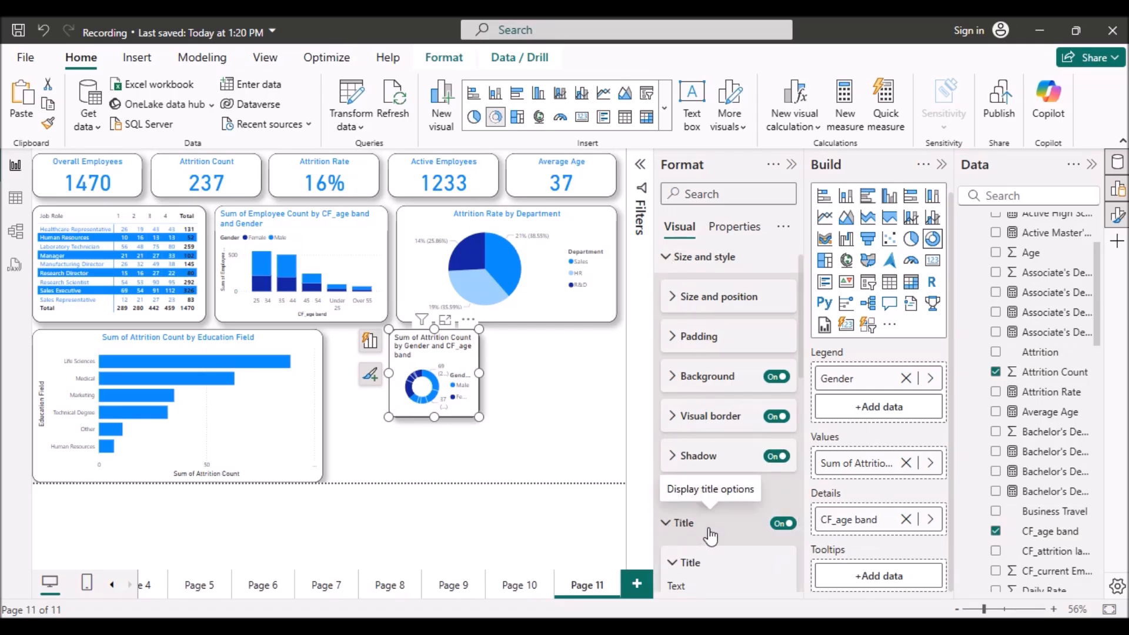
Replace the donut chart's title text with "25 - 34".
{"action": "scroll", "coordinate": [699, 532], "scroll_direction": "down", "scroll_amount": 3}
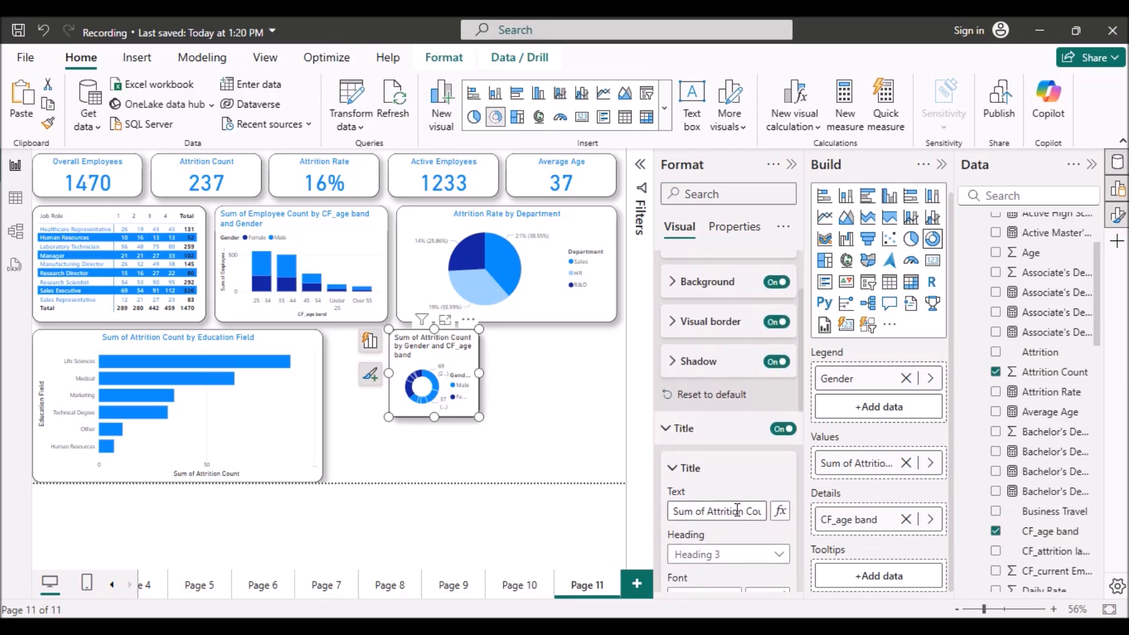
{"action": "left_click", "coordinate": [752, 512]}
{"action": "key", "text": "Right"}
{"action": "key", "text": "Right"}
{"action": "key", "text": "Right"}
{"action": "key", "text": "Right"}
{"action": "key", "text": "Right"}
{"action": "key", "text": "Right"}
{"action": "key", "text": "Right"}
{"action": "key", "text": "Right"}
{"action": "key", "text": "Right"}
{"action": "key", "text": "Right"}
{"action": "key", "text": "Right"}
{"action": "key", "text": "Right"}
{"action": "key", "text": "Right"}
{"action": "key", "text": "Right"}
{"action": "key", "text": "Right"}
{"action": "key", "text": "Right"}
{"action": "key", "text": "Right"}
{"action": "key", "text": "Right"}
{"action": "key", "text": "Right"}
{"action": "key", "text": "Right"}
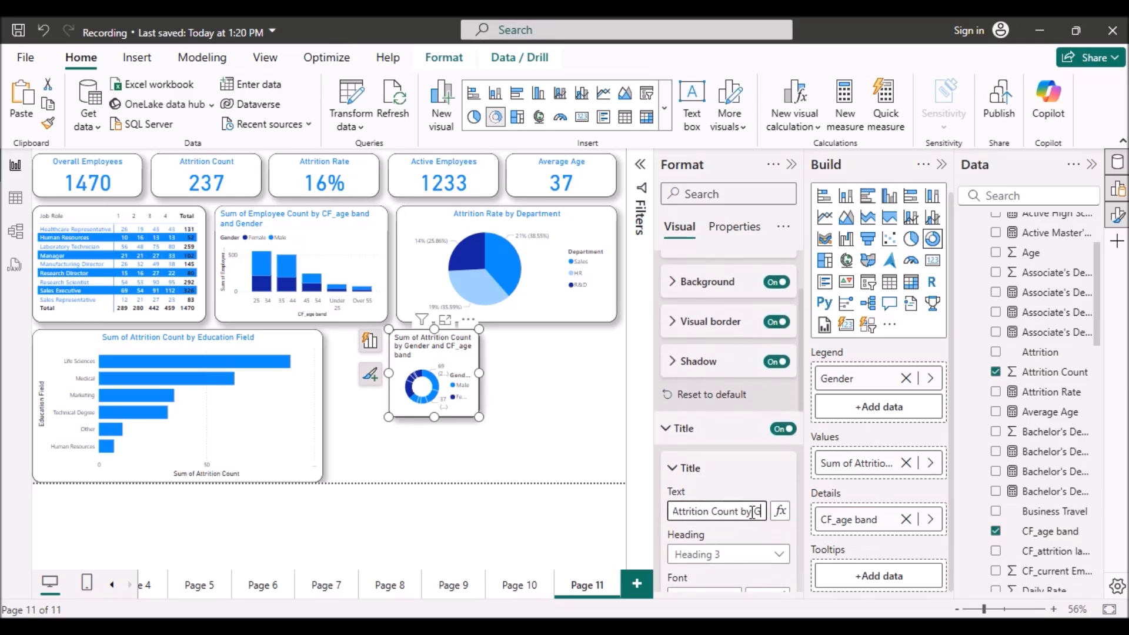
{"action": "key", "text": "BackSpace"}
{"action": "key", "text": "BackSpace"}
{"action": "key", "text": "BackSpace"}
{"action": "key", "text": "BackSpace"}
{"action": "key", "text": "BackSpace"}
{"action": "key", "text": "BackSpace"}
{"action": "key", "text": "BackSpace"}
{"action": "key", "text": "BackSpace"}
{"action": "key", "text": "BackSpace"}
{"action": "key", "text": "BackSpace"}
{"action": "key", "text": "BackSpace"}
{"action": "key", "text": "BackSpace"}
{"action": "key", "text": "BackSpace"}
{"action": "key", "text": "BackSpace"}
{"action": "key", "text": "BackSpace"}
{"action": "key", "text": "BackSpace"}
{"action": "key", "text": "BackSpace"}
{"action": "key", "text": "BackSpace"}
{"action": "key", "text": "BackSpace"}
{"action": "key", "text": "BackSpace"}
{"action": "type", "text": "25 - 34"}
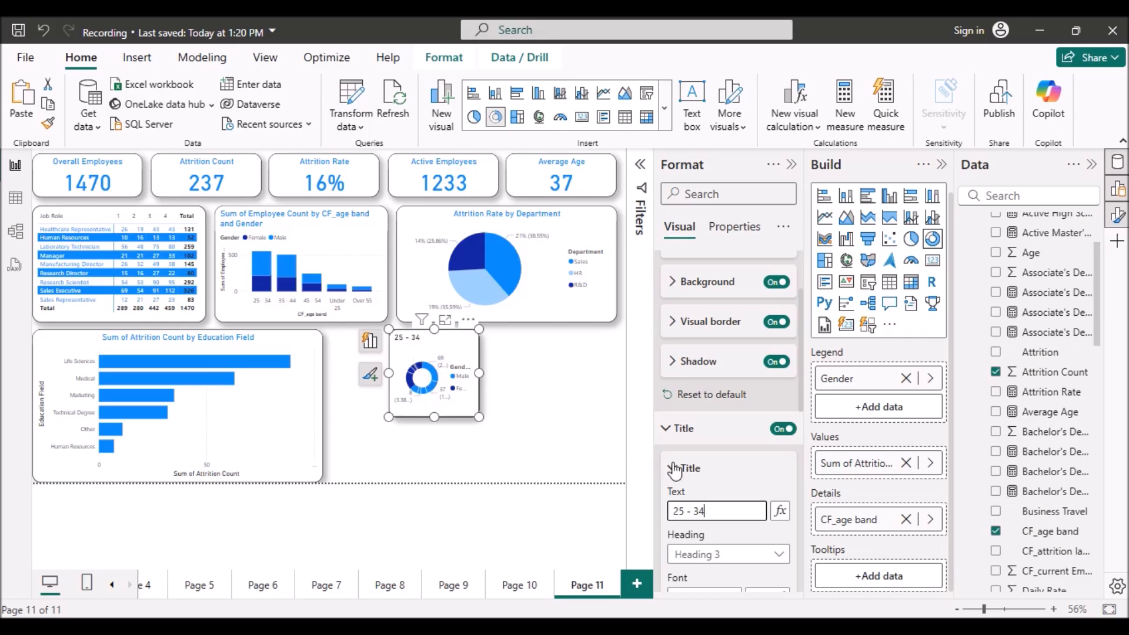
Set the donut chart title's font size to 15 and its text color to blue.
{"action": "scroll", "coordinate": [695, 494], "scroll_direction": "down", "scroll_amount": 4}
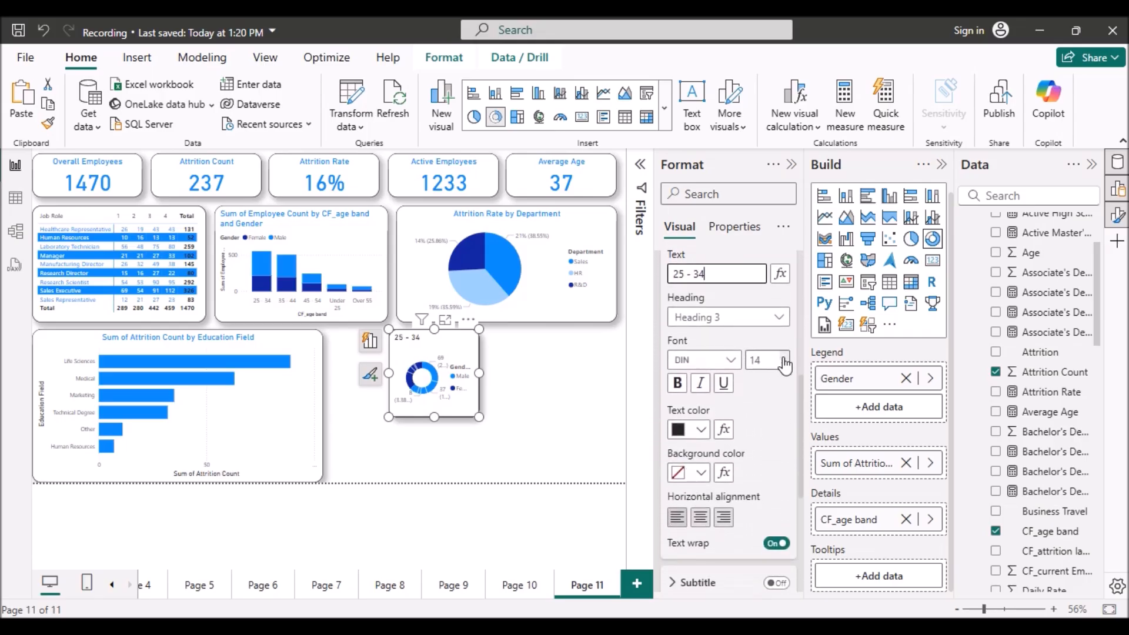
{"action": "left_click", "coordinate": [784, 356]}
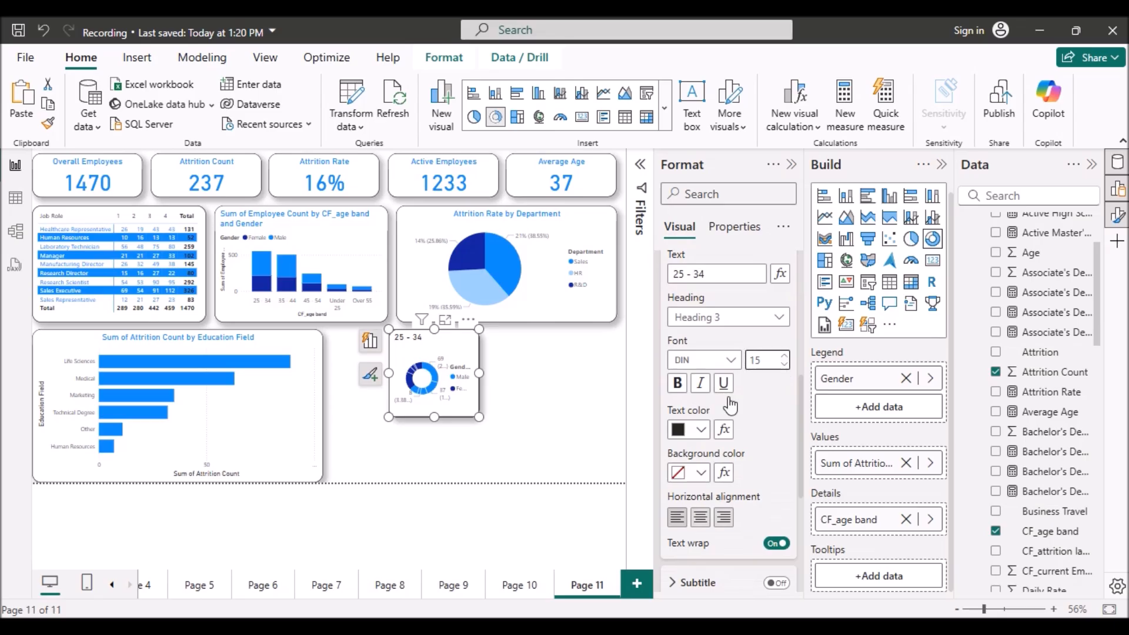
{"action": "left_click", "coordinate": [701, 430]}
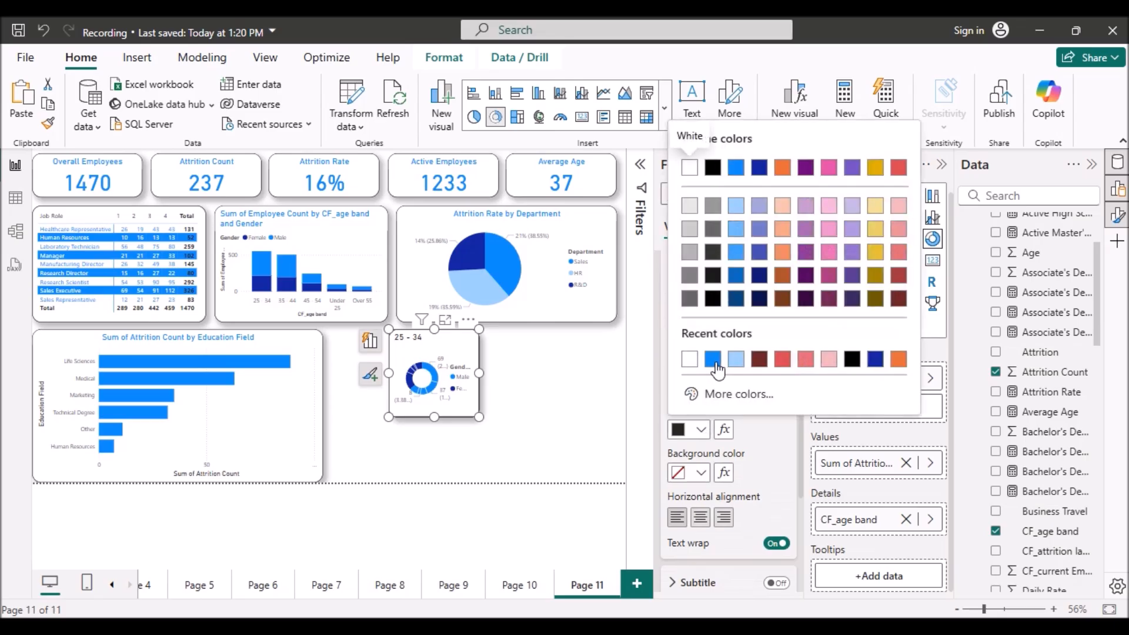
{"action": "left_click", "coordinate": [712, 359]}
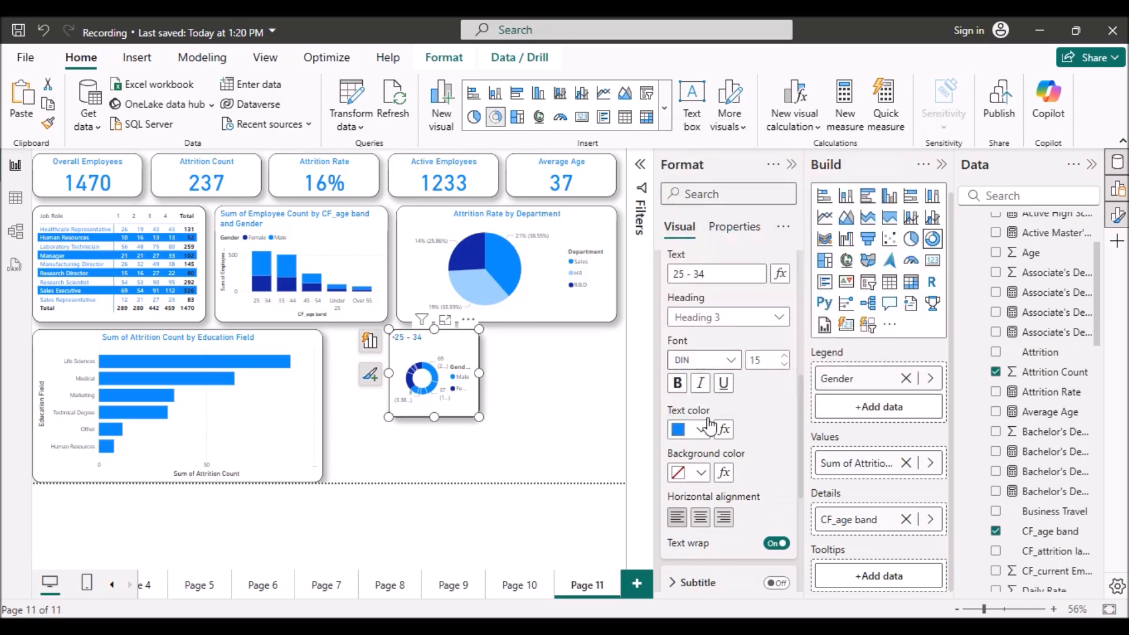
Give the donut chart's title a white background, center it horizontally and deselect the chart.
{"action": "left_click", "coordinate": [701, 473]}
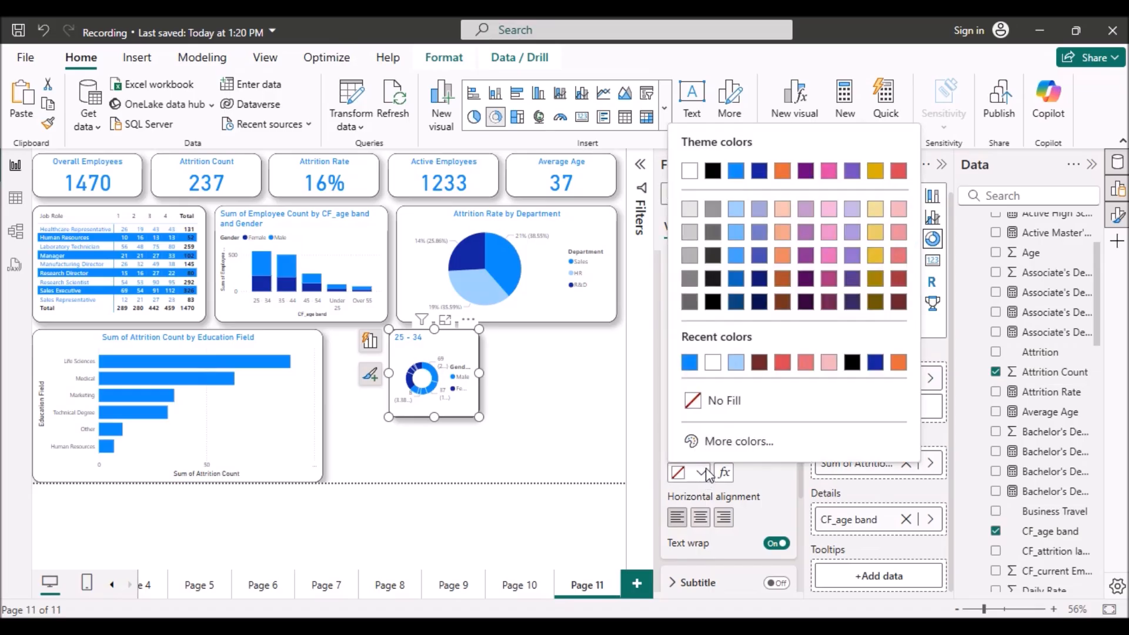
{"action": "left_click", "coordinate": [710, 365]}
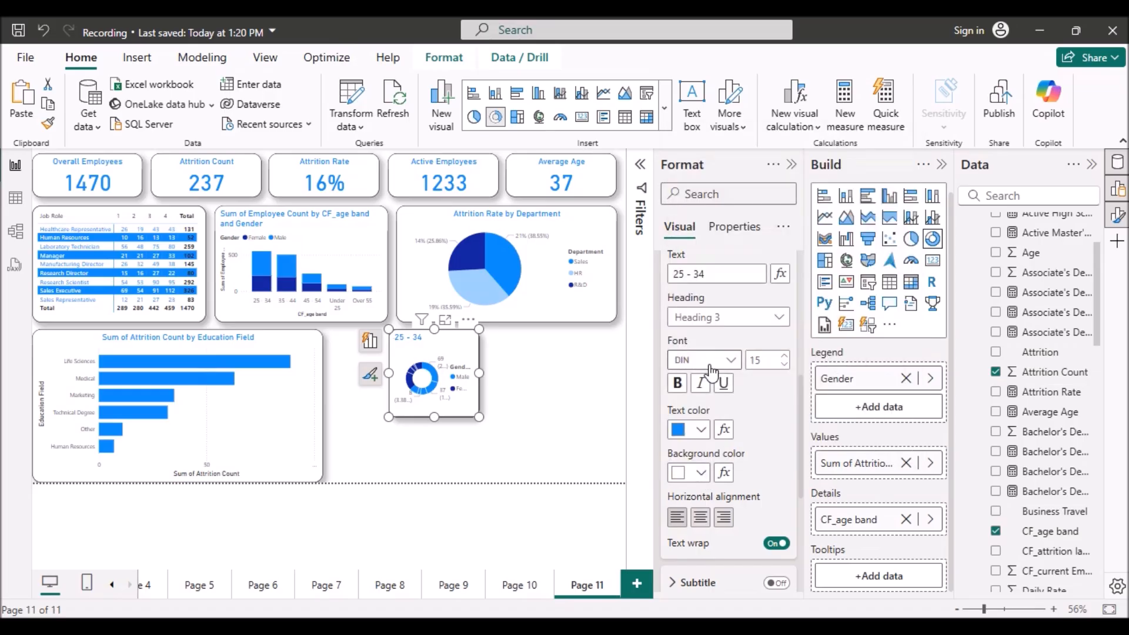
{"action": "left_click", "coordinate": [699, 519]}
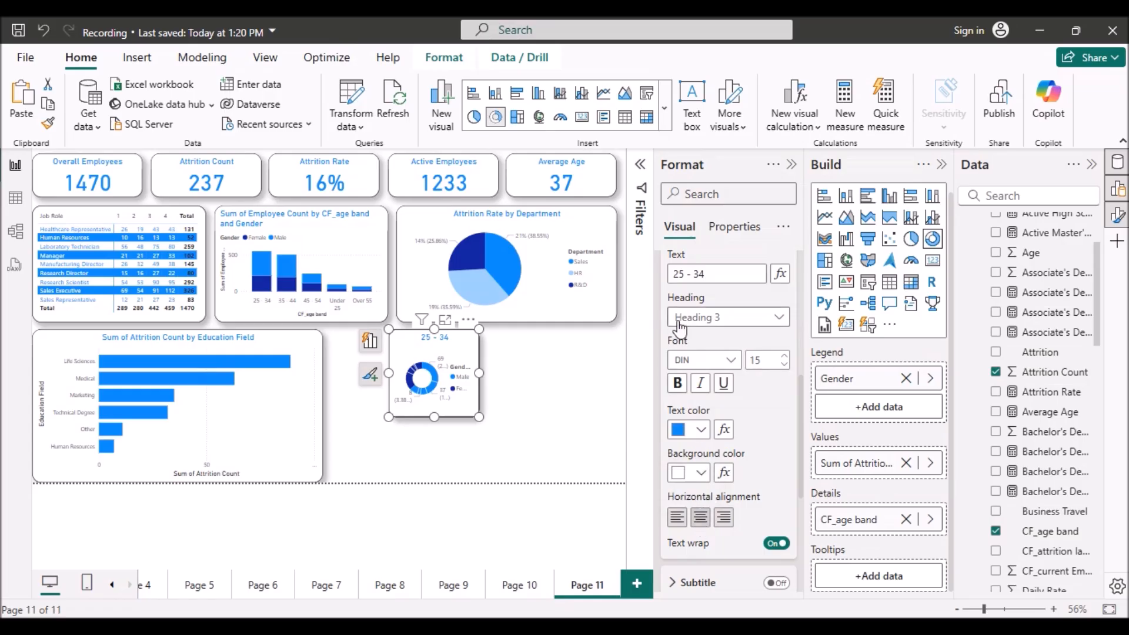
{"action": "scroll", "coordinate": [710, 405], "scroll_direction": "up", "scroll_amount": 6}
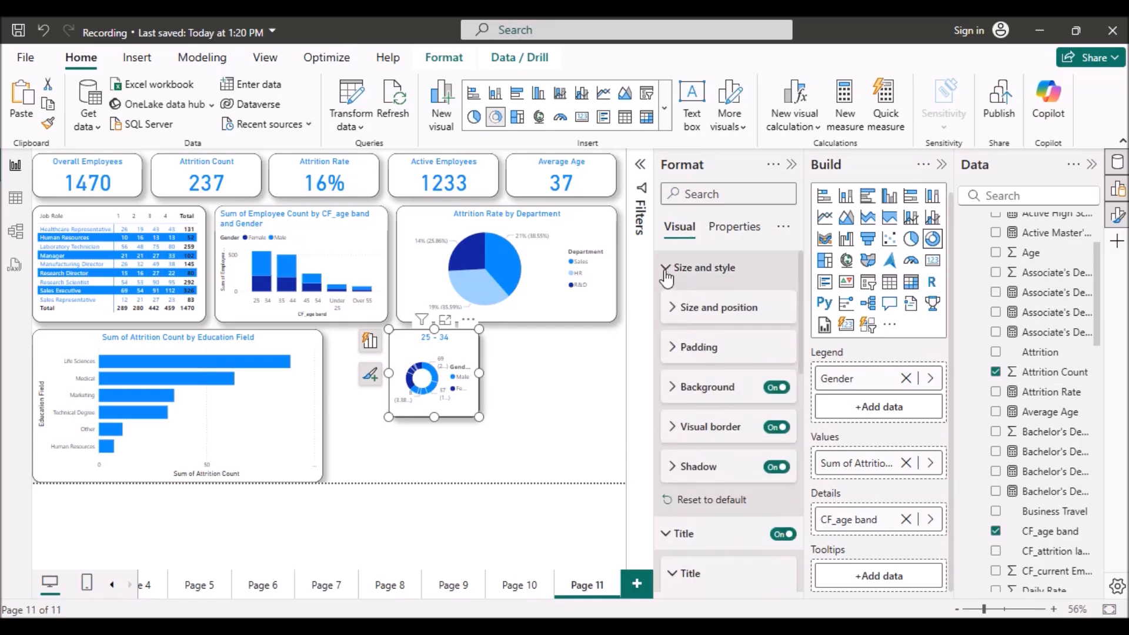
{"action": "left_click", "coordinate": [666, 269]}
{"action": "left_click", "coordinate": [791, 164]}
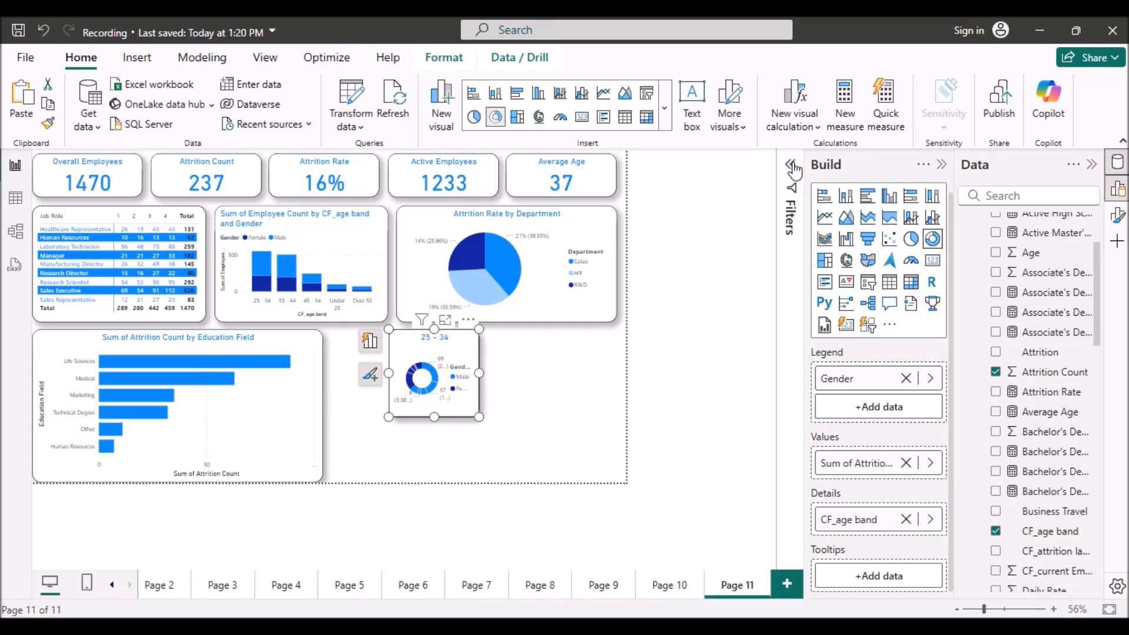
{"action": "left_click", "coordinate": [630, 436]}
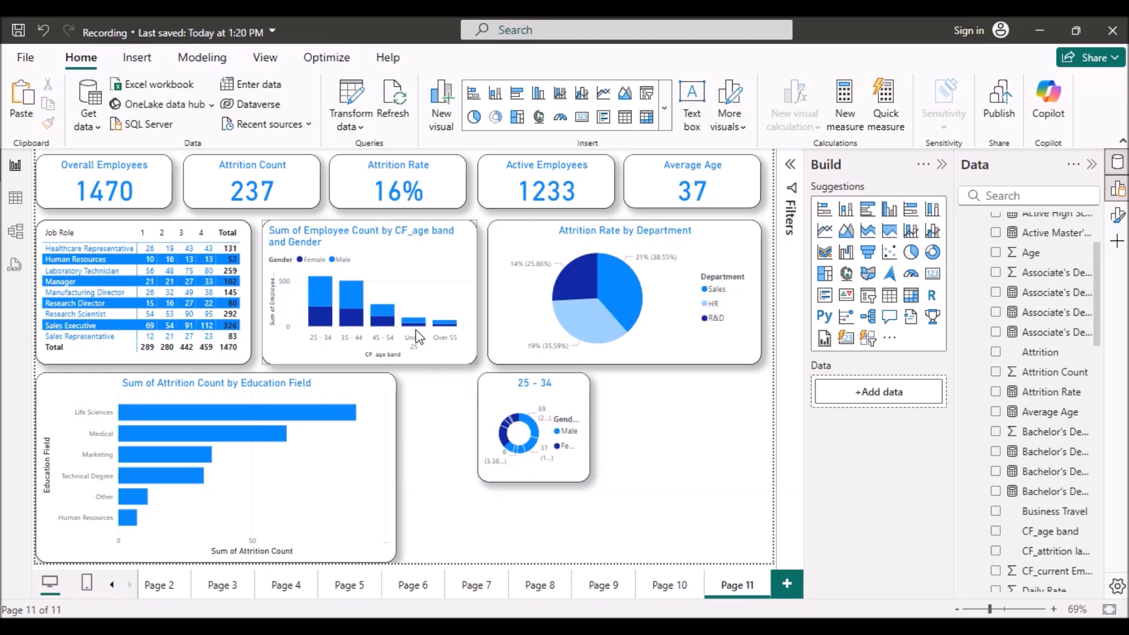
Duplicate the 25 - 34 donut chart by pasting two copies of it on the page.
{"action": "left_click", "coordinate": [524, 403]}
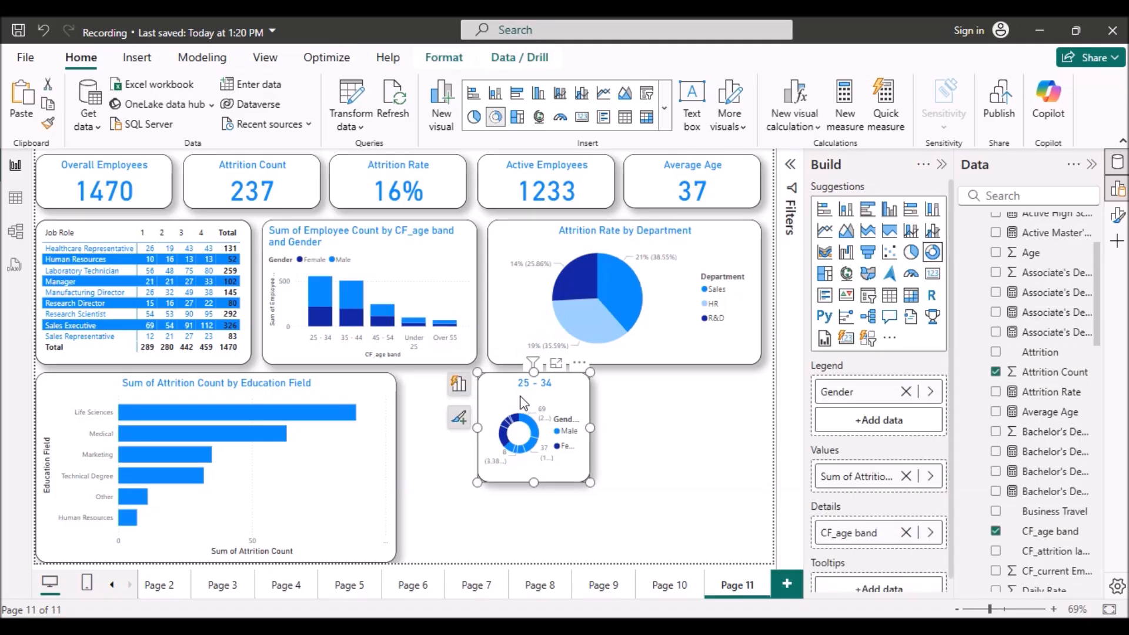
{"action": "key", "text": "ctrl+v"}
{"action": "key", "text": "ctrl+v"}
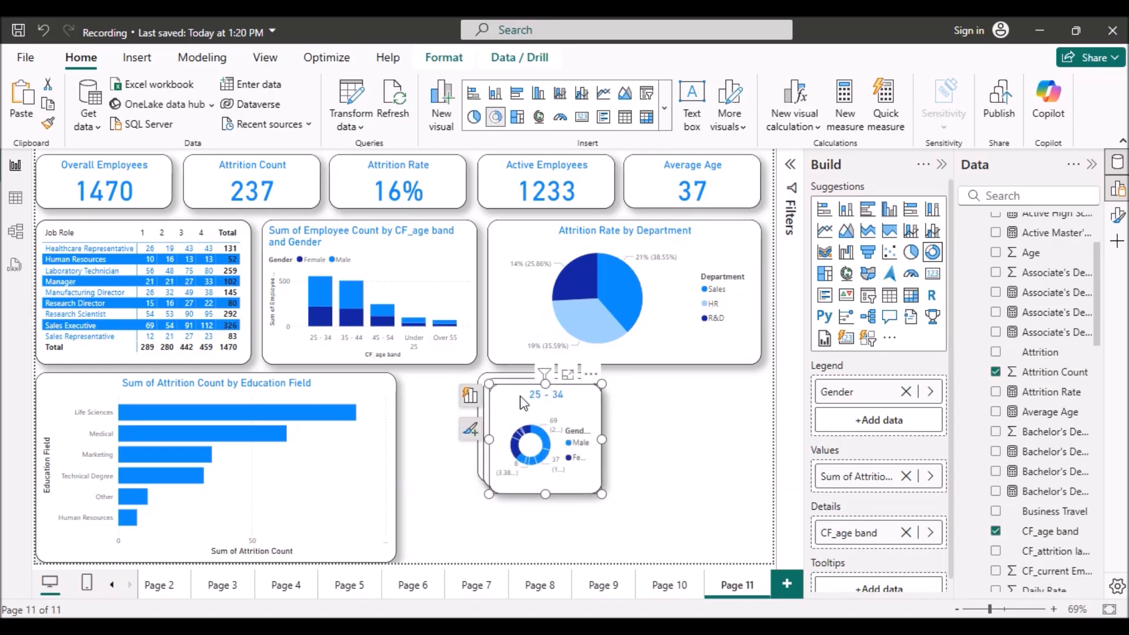
Paste two more copies of the 25 - 34 donut chart onto the page.
{"action": "key", "text": "ctrl+v"}
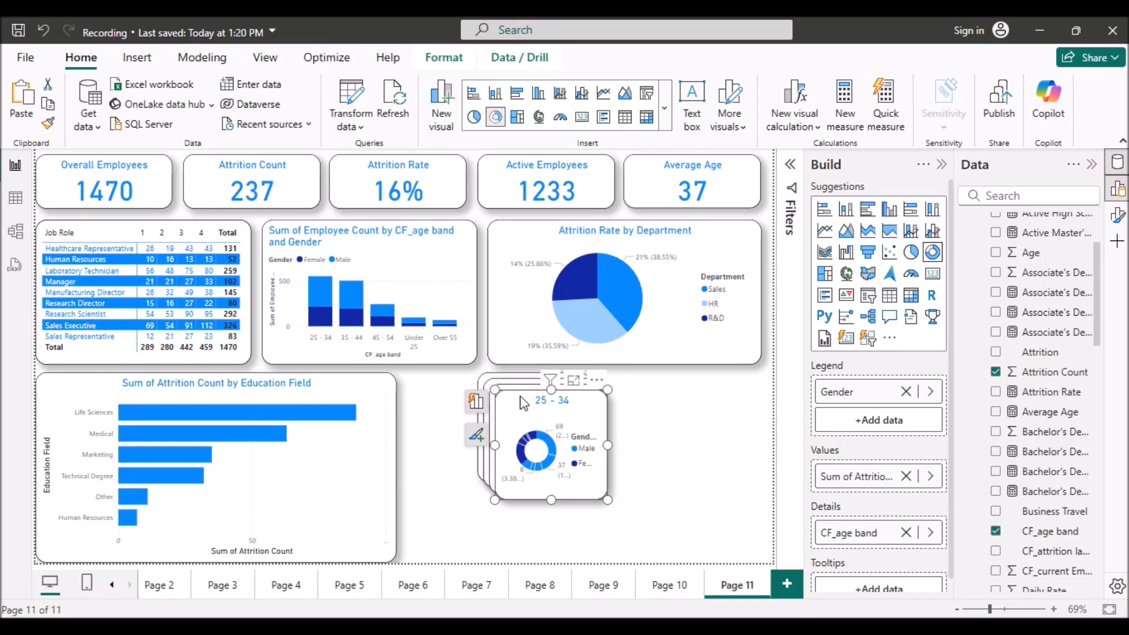
{"action": "key", "text": "ctrl+v"}
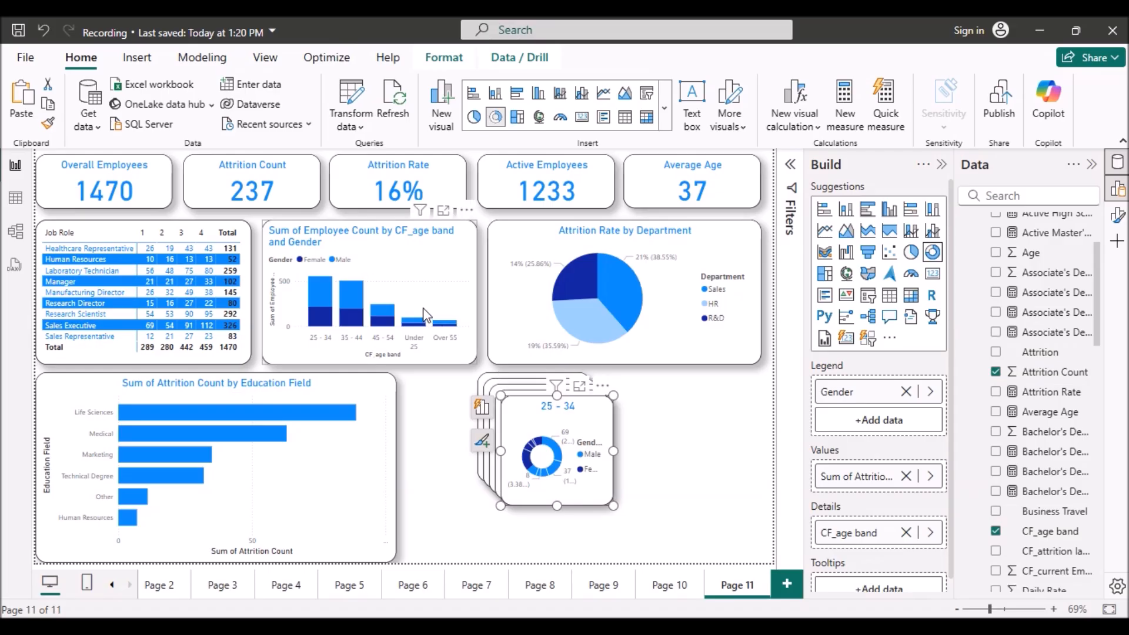
Set the height of the employee count by age band and gender column chart to 235.
{"action": "left_click", "coordinate": [393, 306]}
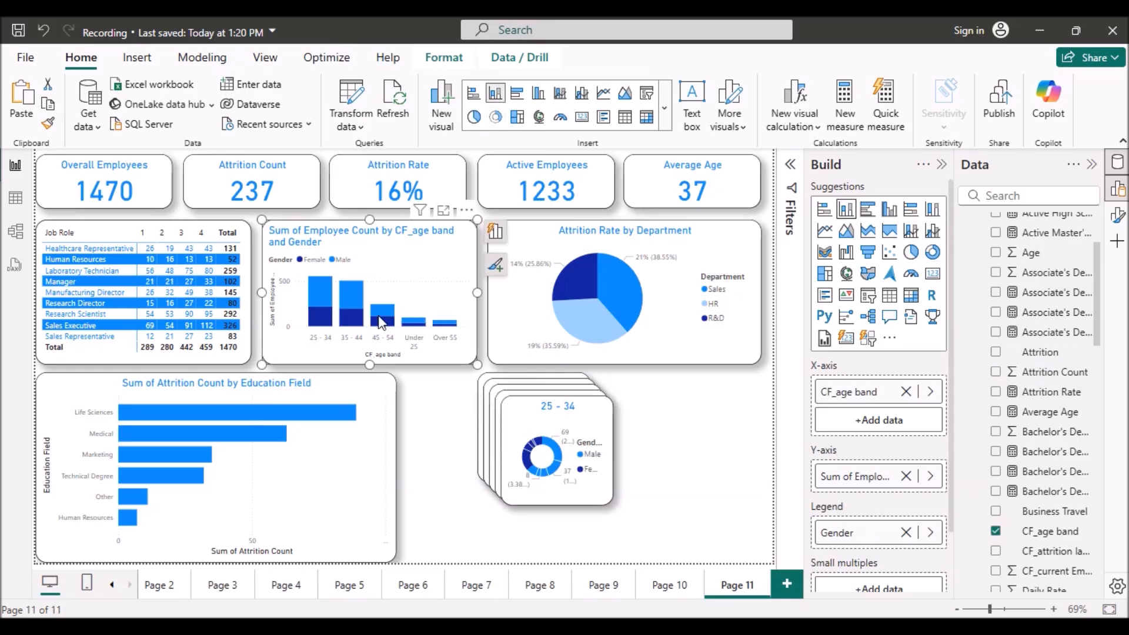
{"action": "mouse_move", "coordinate": [376, 321]}
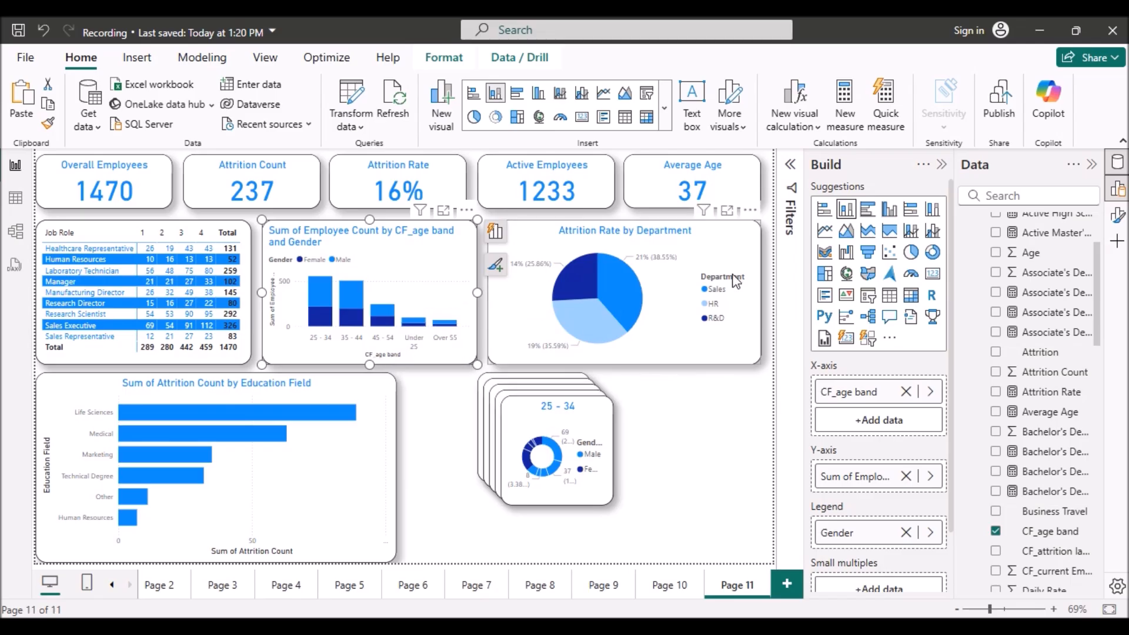
{"action": "left_click", "coordinate": [1116, 215]}
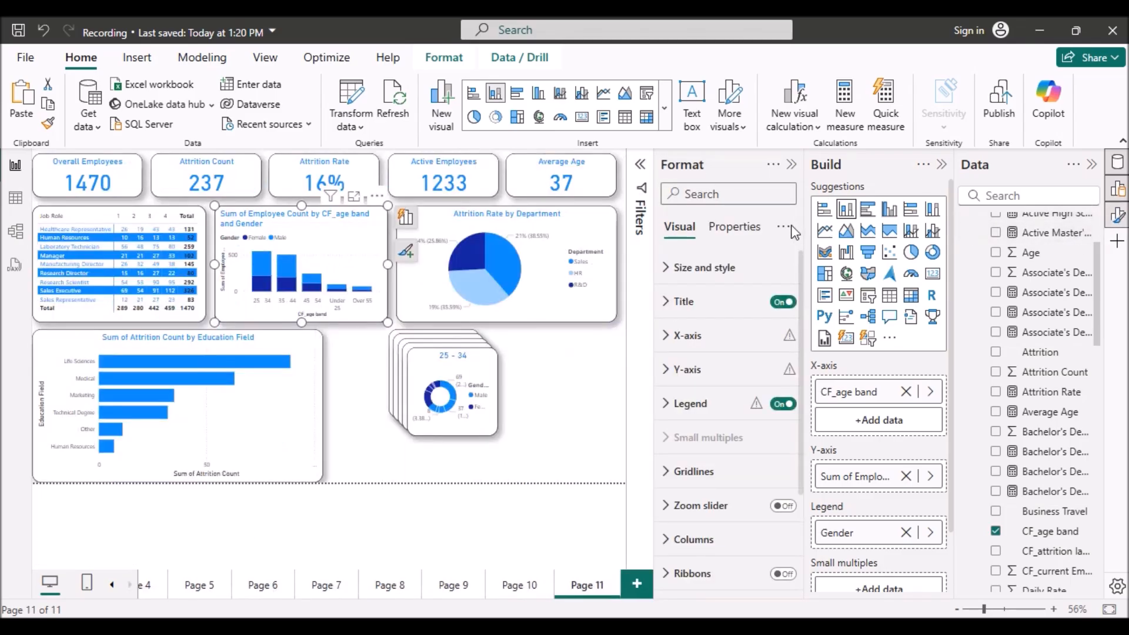
{"action": "left_click", "coordinate": [676, 268]}
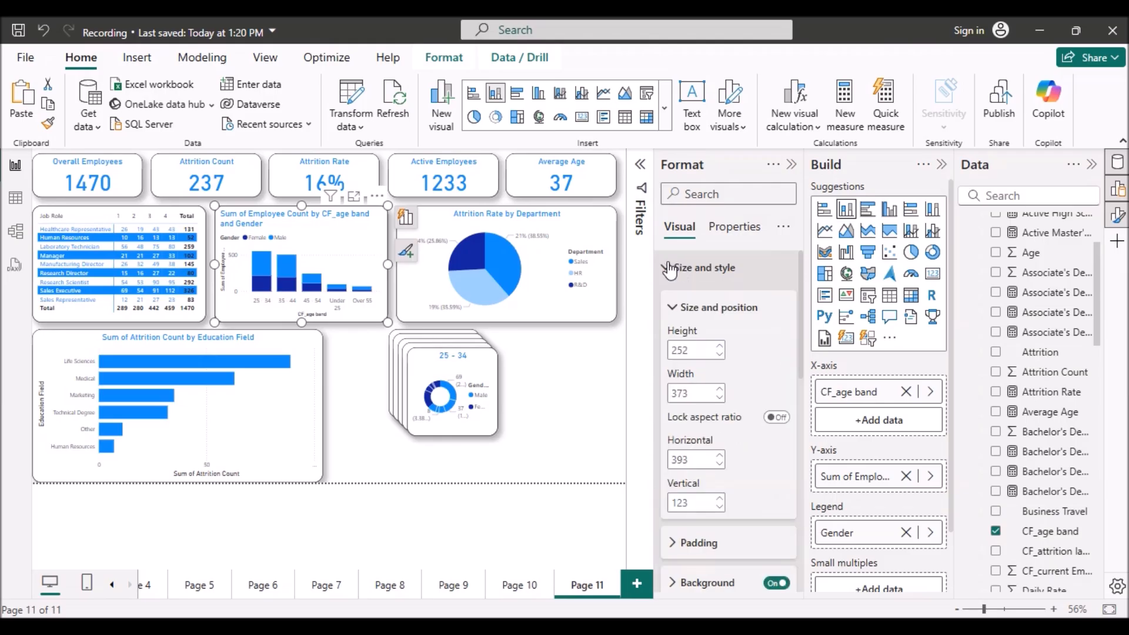
{"action": "left_click", "coordinate": [720, 355]}
{"action": "left_click", "coordinate": [720, 355]}
{"action": "left_click", "coordinate": [720, 356]}
{"action": "left_click", "coordinate": [721, 356]}
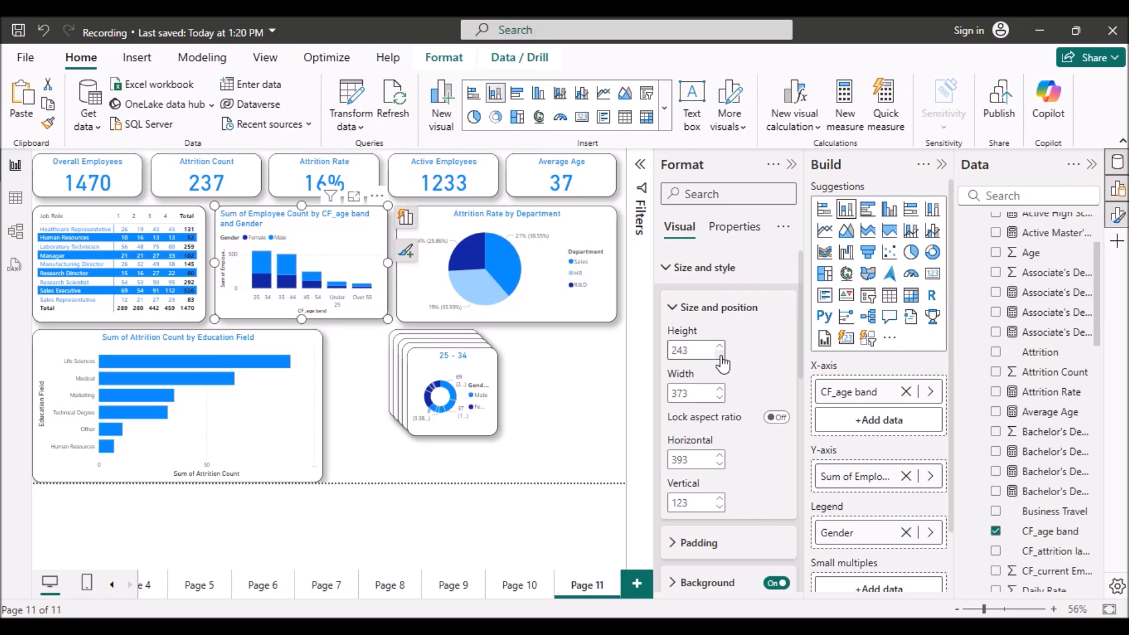
{"action": "left_click", "coordinate": [720, 356]}
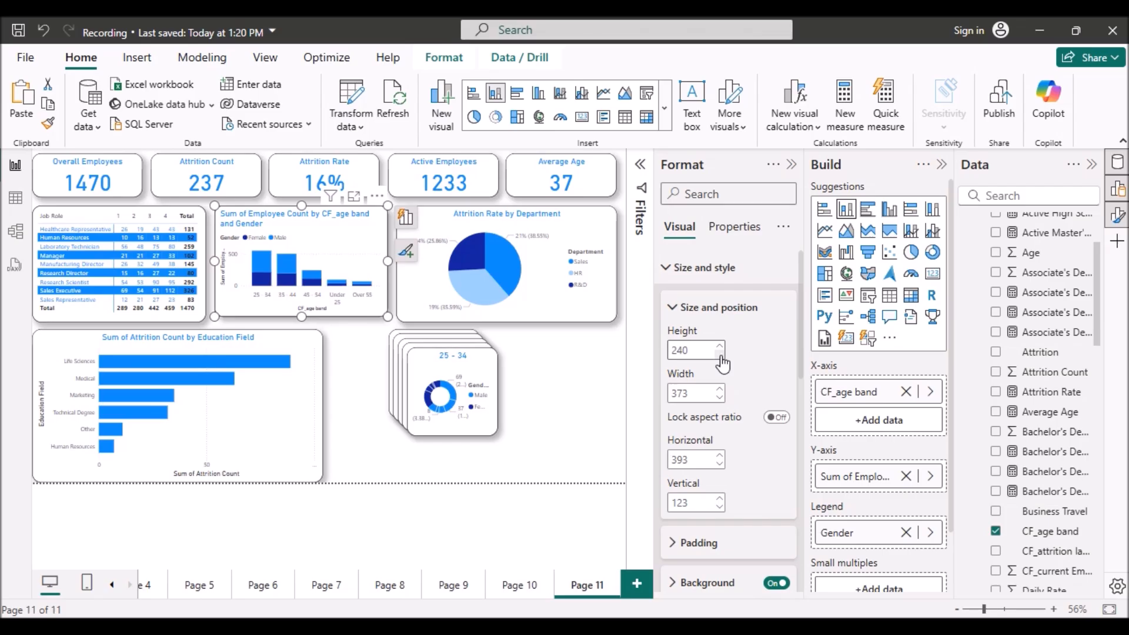
{"action": "left_click", "coordinate": [720, 355]}
{"action": "left_click", "coordinate": [720, 355]}
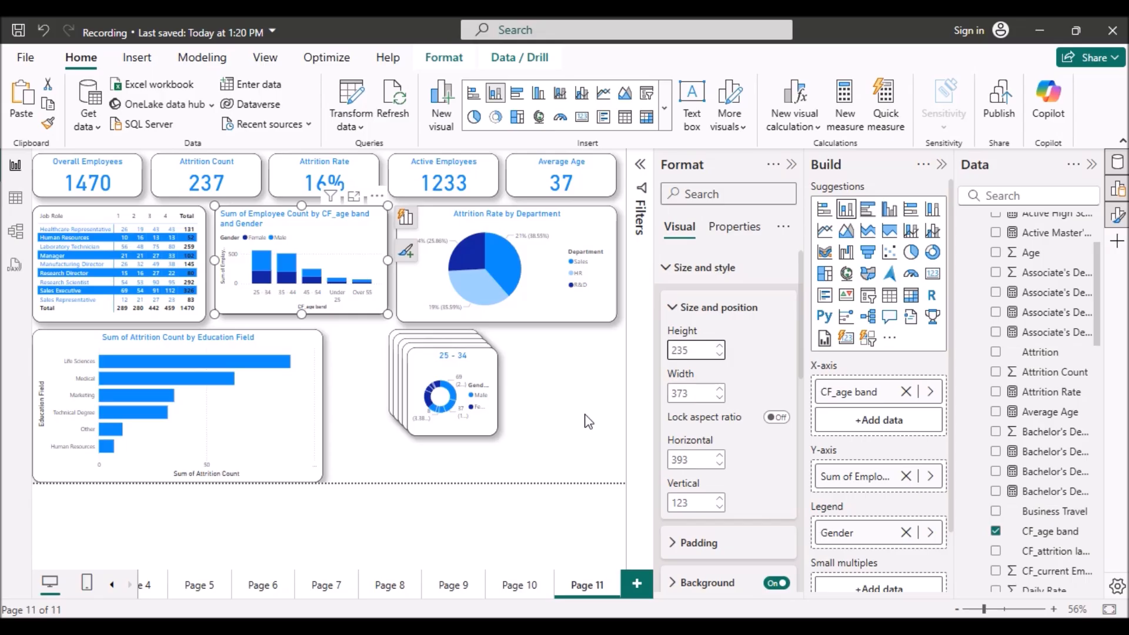
Set the height of the Attrition Rate by Department pie chart to 235 and close the formatting options.
{"action": "left_click", "coordinate": [576, 269]}
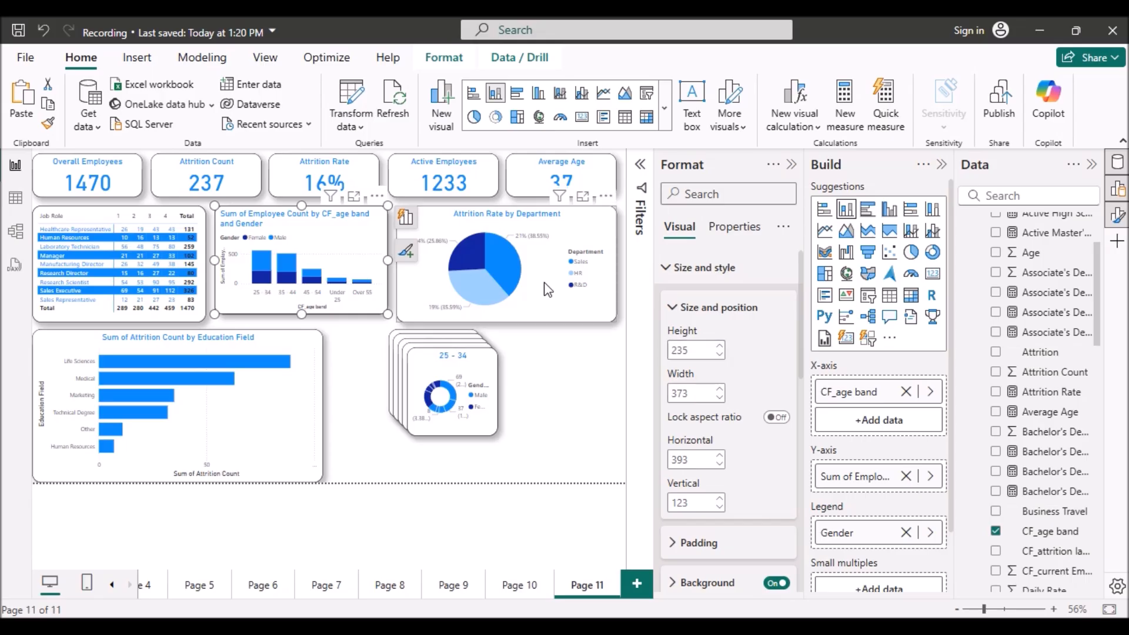
{"action": "left_click", "coordinate": [720, 356]}
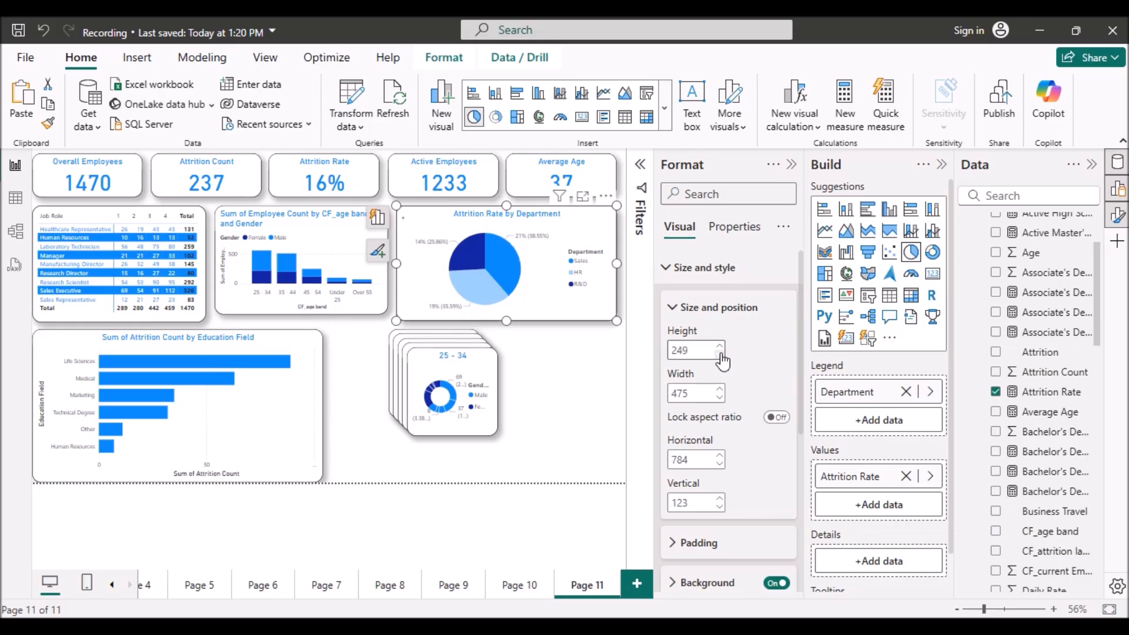
{"action": "left_click", "coordinate": [720, 355]}
{"action": "left_click", "coordinate": [720, 355]}
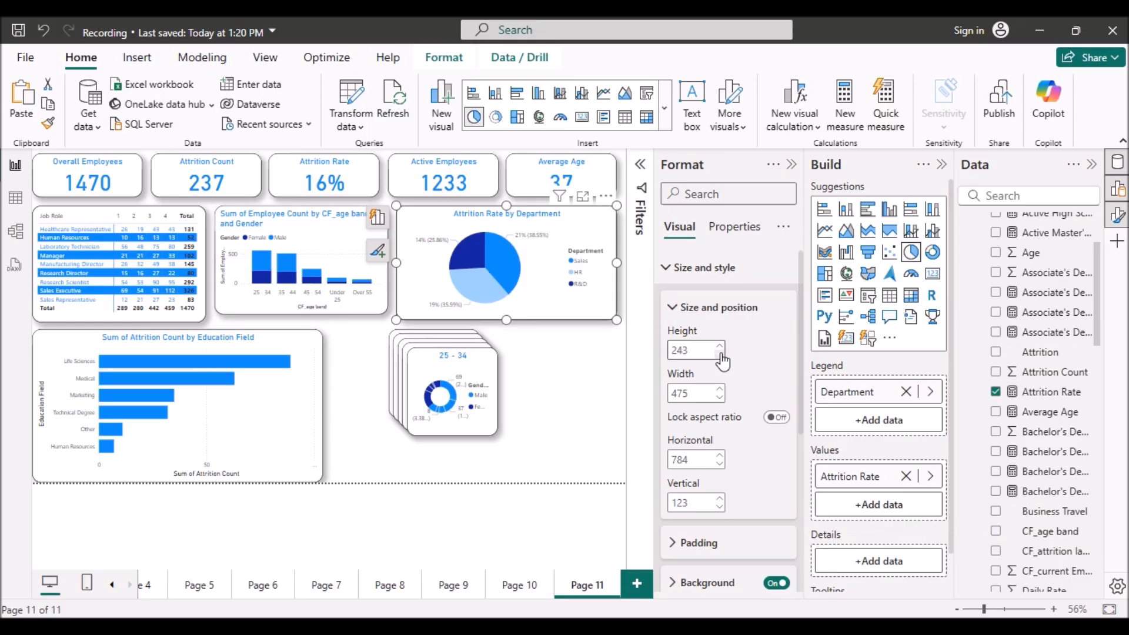
{"action": "left_click", "coordinate": [721, 356]}
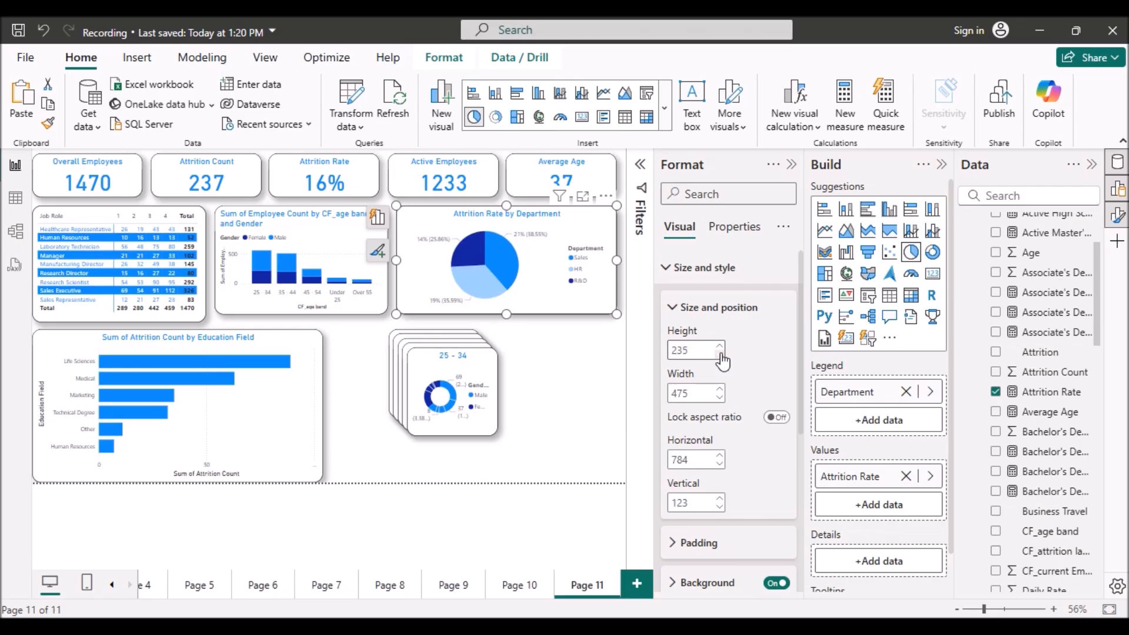
{"action": "left_click", "coordinate": [791, 164]}
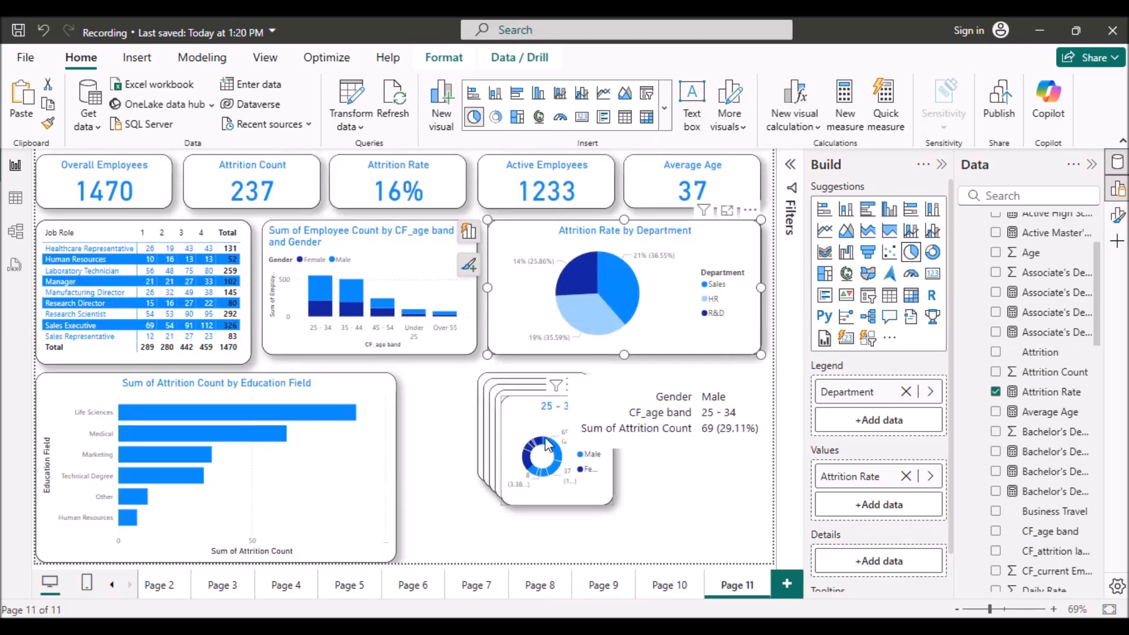
Spread the stacked 25 - 34 donut charts apart across the empty area beside the education field chart.
{"action": "left_click_drag", "start_coordinate": [545, 440], "coordinate": [683, 489]}
{"action": "left_click_drag", "start_coordinate": [535, 435], "coordinate": [540, 508]}
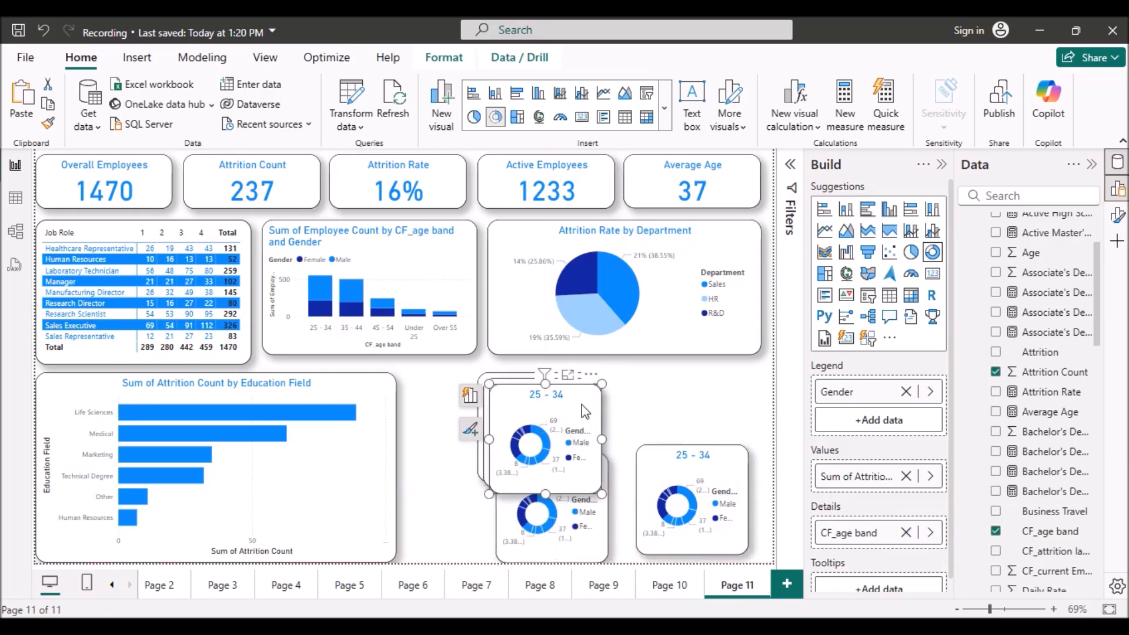
{"action": "left_click", "coordinate": [522, 418]}
{"action": "left_click_drag", "start_coordinate": [521, 418], "coordinate": [647, 399]}
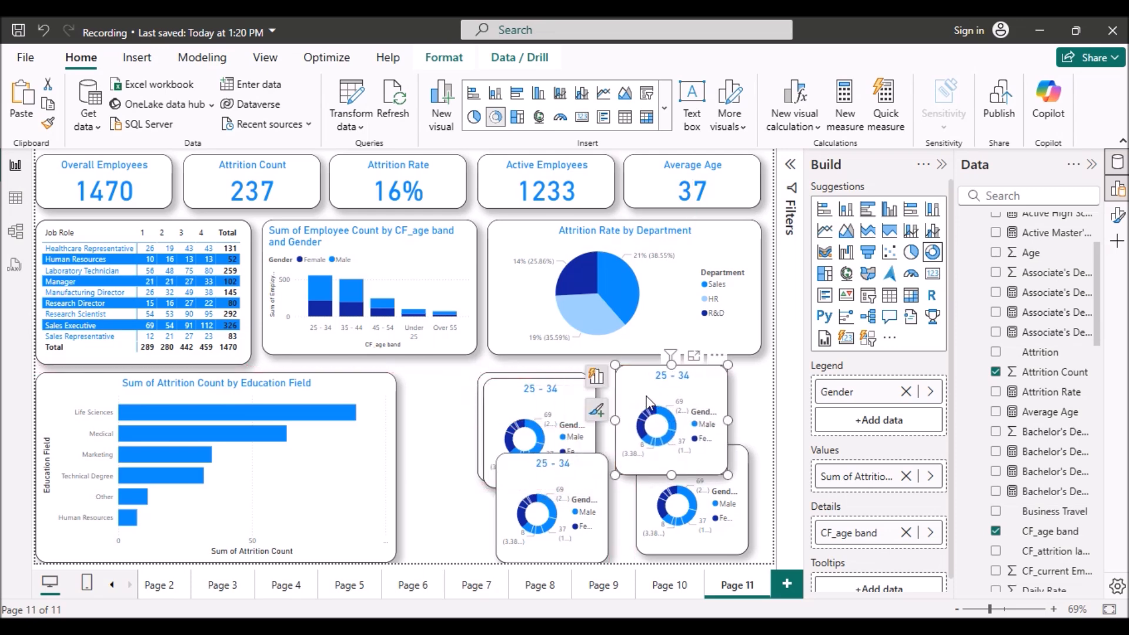
{"action": "left_click_drag", "start_coordinate": [549, 414], "coordinate": [562, 455]}
{"action": "left_click_drag", "start_coordinate": [534, 395], "coordinate": [453, 375]}
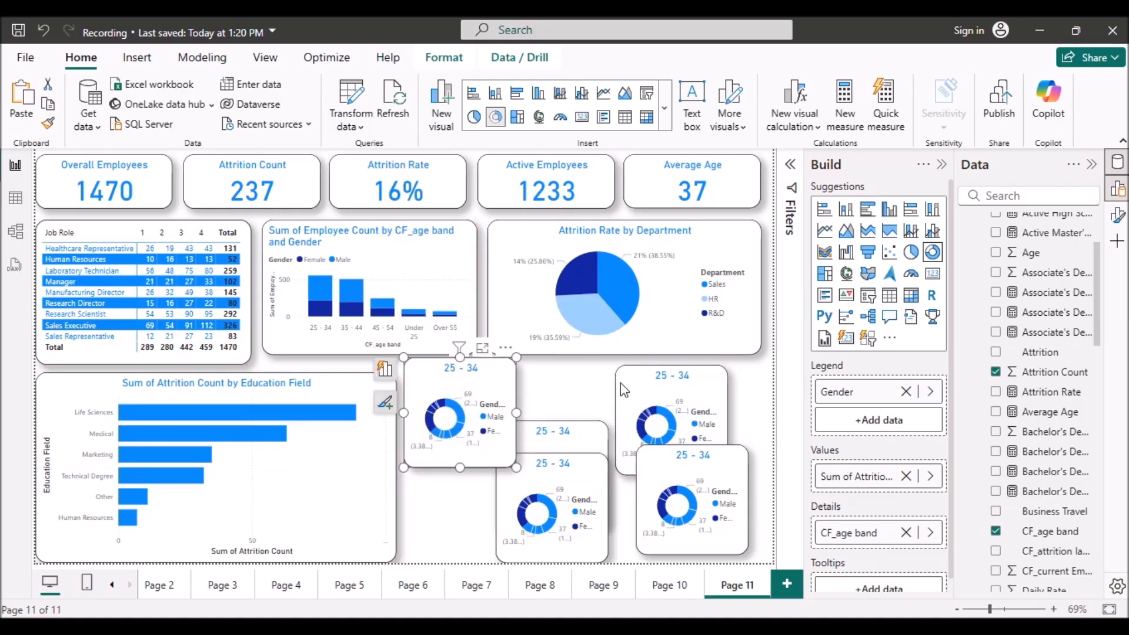
Arrange the five donut charts in a grid with three in the upper row and two in the lower row.
{"action": "left_click", "coordinate": [633, 396]}
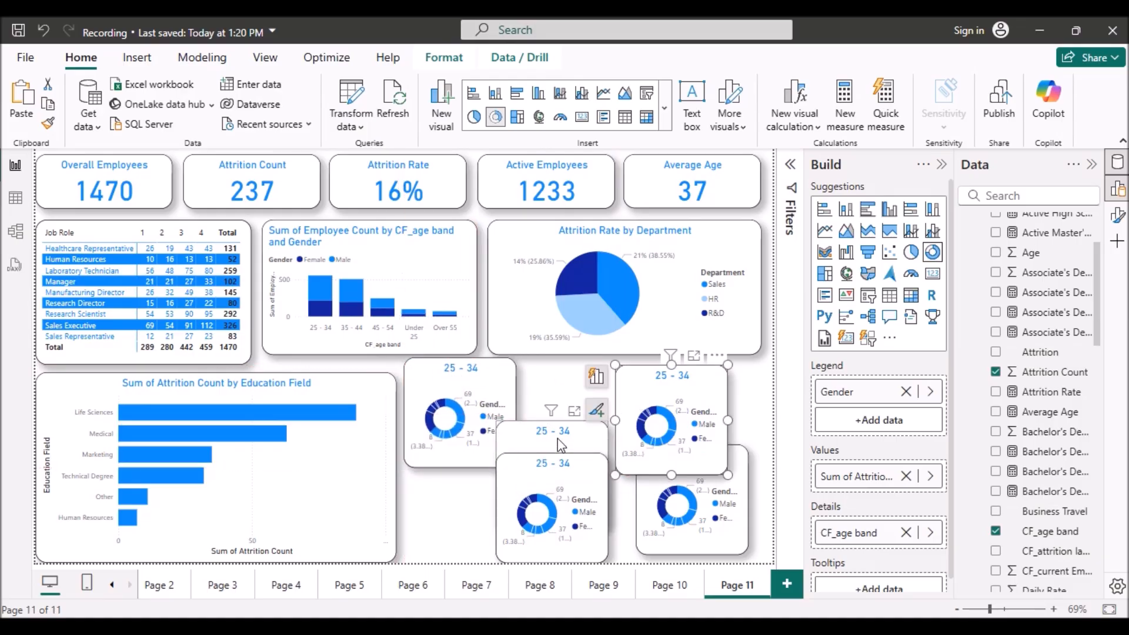
{"action": "left_click_drag", "start_coordinate": [560, 445], "coordinate": [706, 374]}
{"action": "left_click_drag", "start_coordinate": [514, 492], "coordinate": [461, 495]}
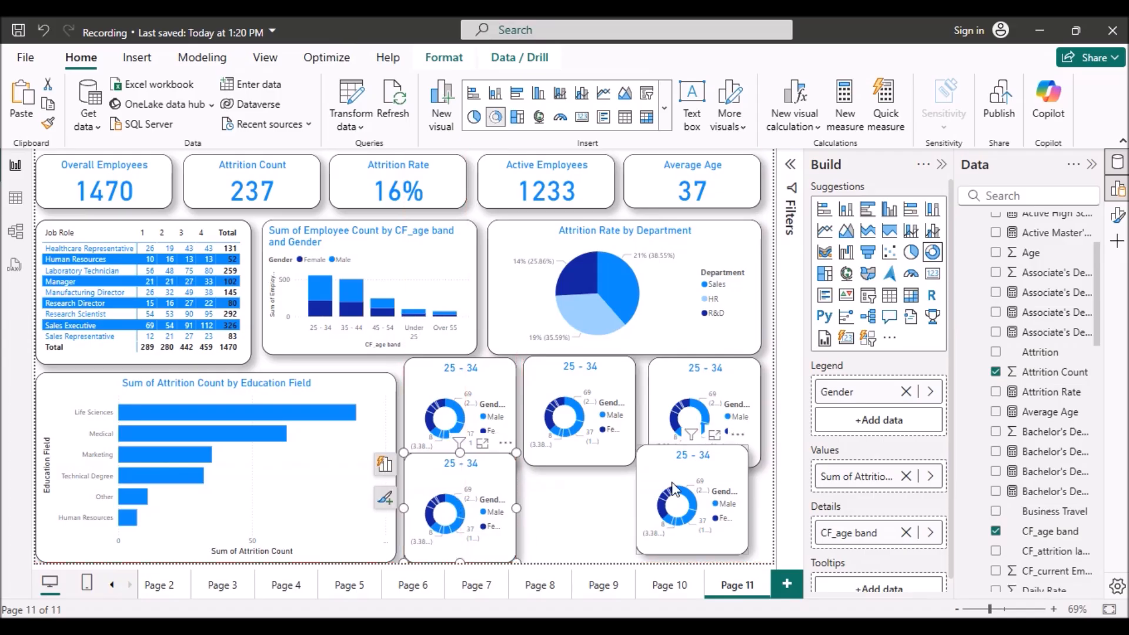
{"action": "left_click_drag", "start_coordinate": [683, 488], "coordinate": [573, 520]}
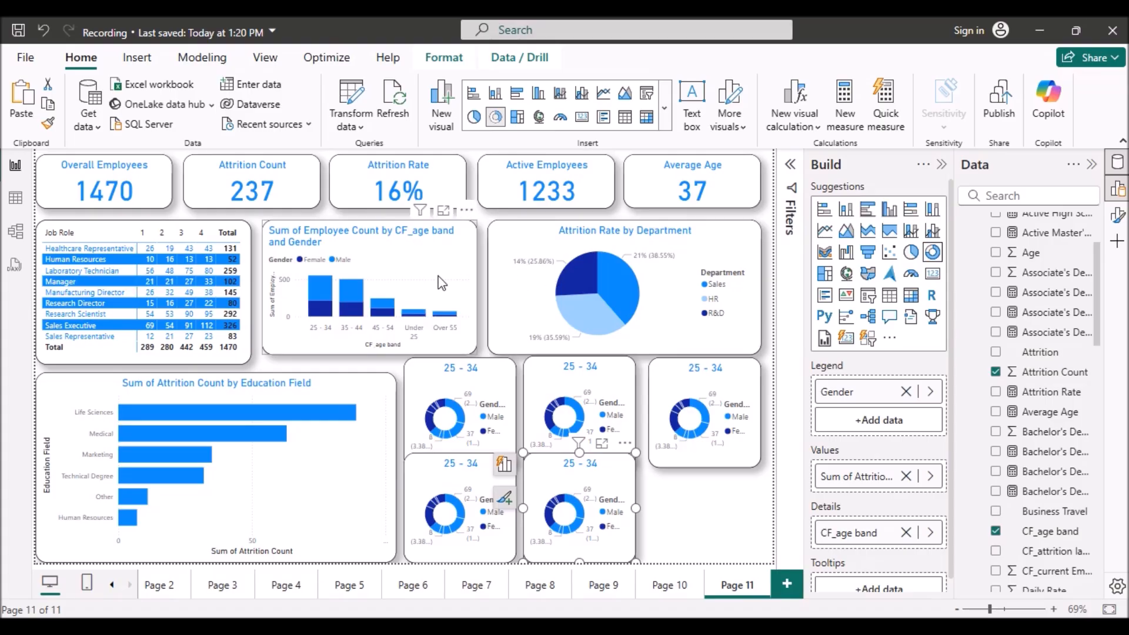
Shorten the age band column chart and the department pie chart slightly, aligning their lower edges to free space for the donuts.
{"action": "left_click", "coordinate": [390, 346]}
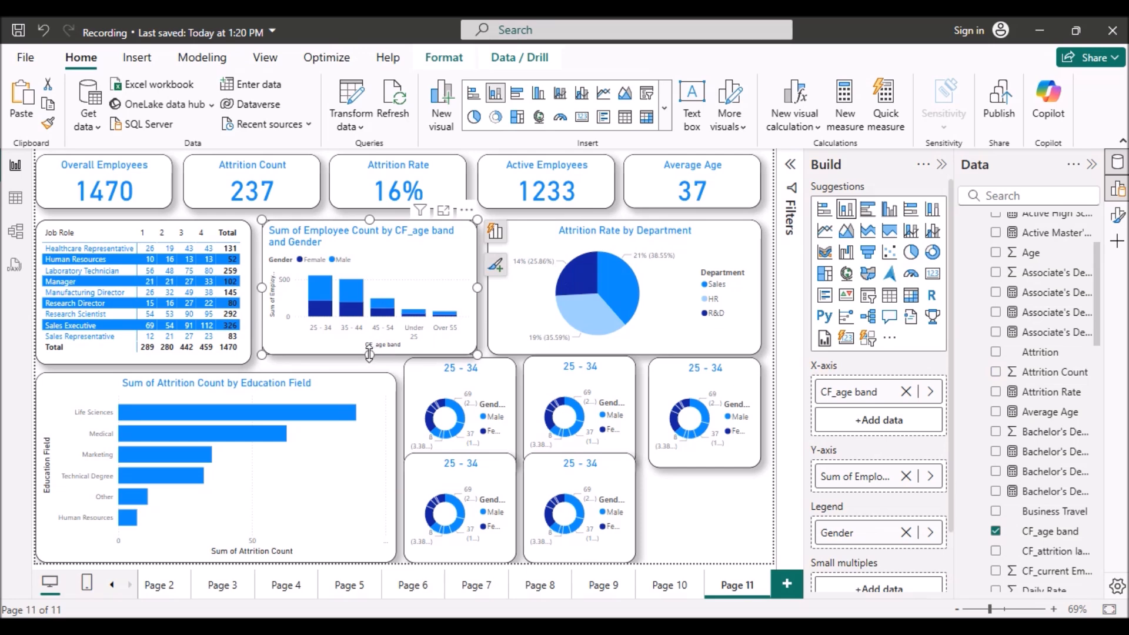
{"action": "left_click_drag", "start_coordinate": [369, 354], "coordinate": [370, 345]}
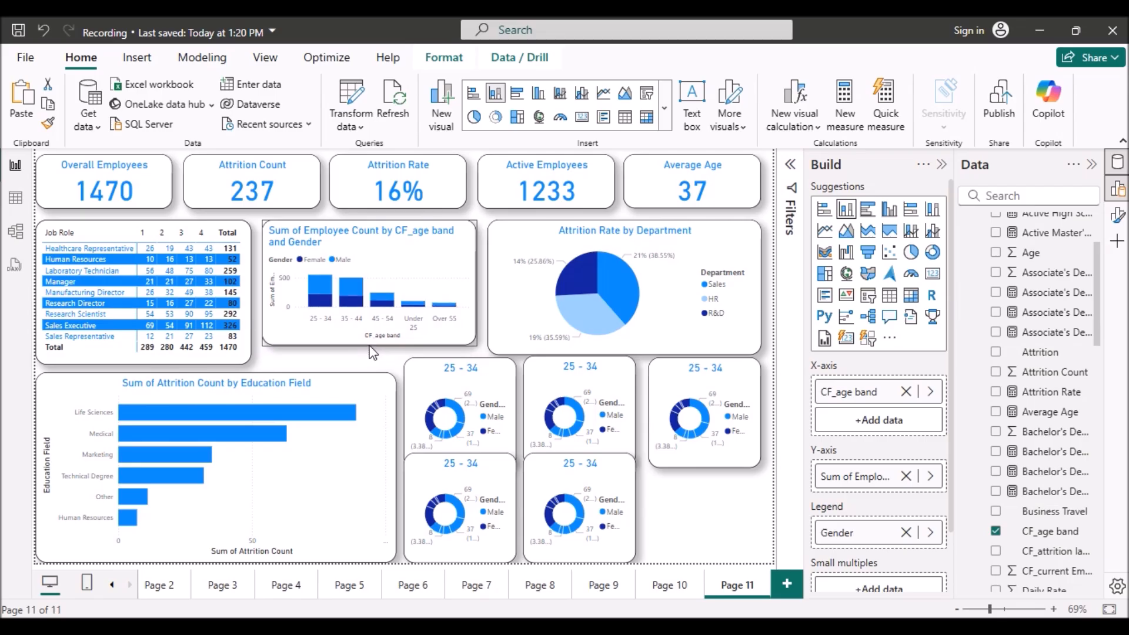
{"action": "left_click_drag", "start_coordinate": [369, 345], "coordinate": [370, 345]}
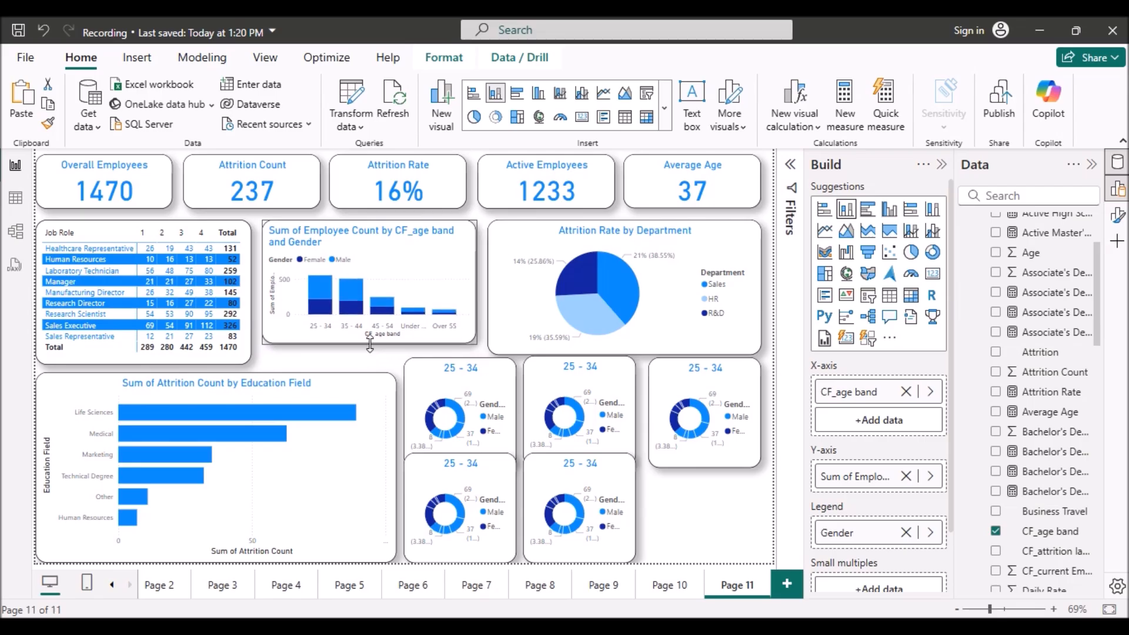
{"action": "left_click", "coordinate": [554, 326]}
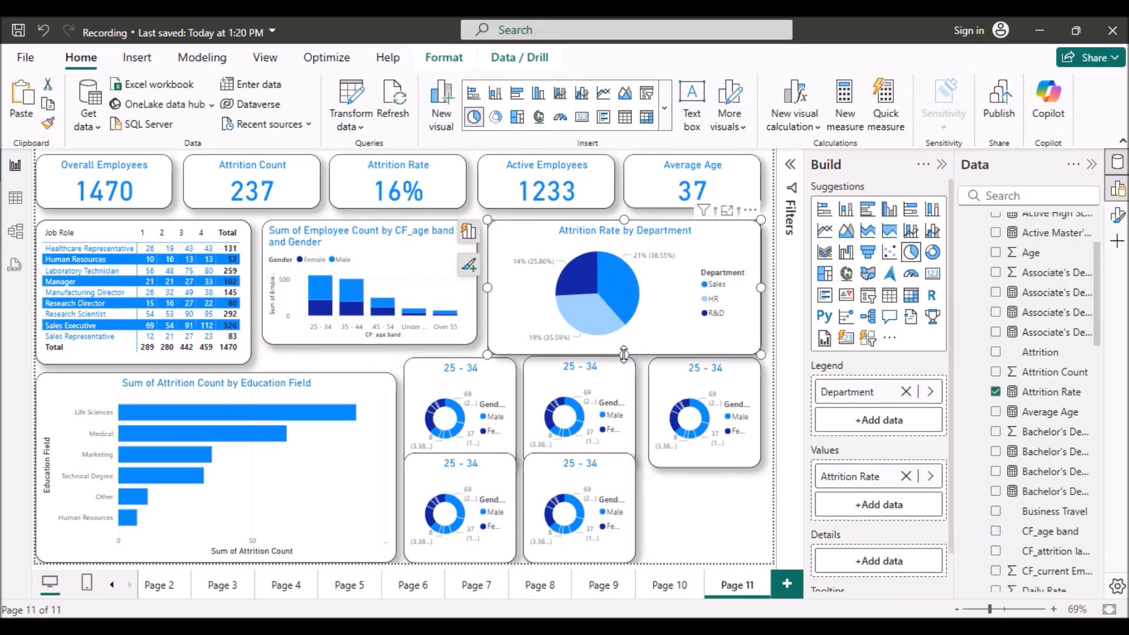
{"action": "left_click_drag", "start_coordinate": [624, 355], "coordinate": [624, 346]}
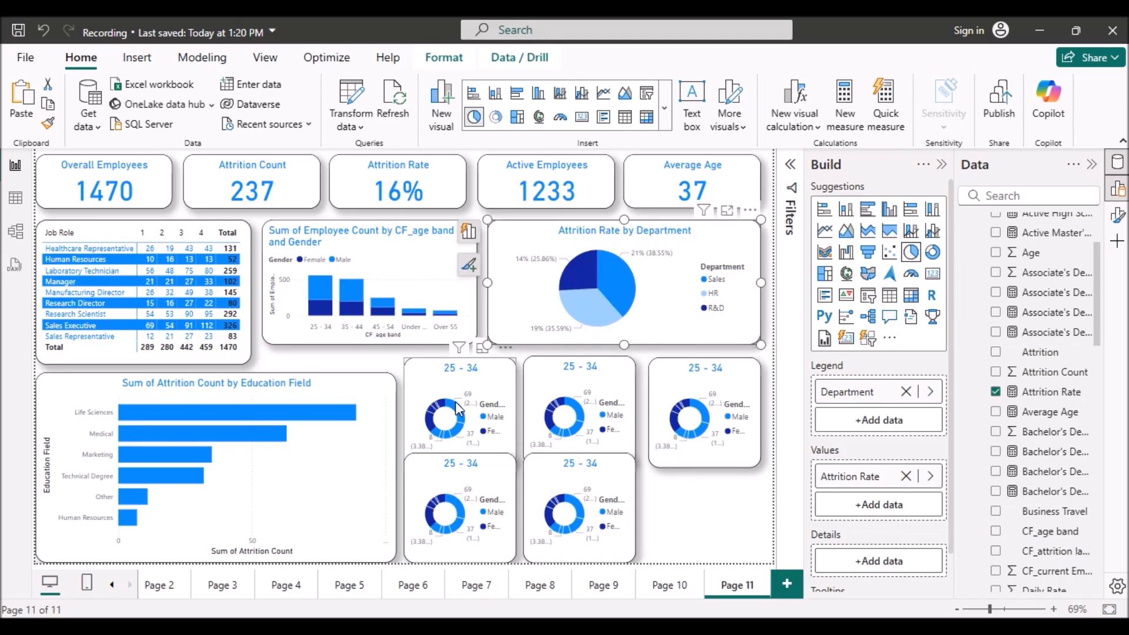
Move the first donut chart of the upper row up to sit directly beneath the age band column chart.
{"action": "mouse_move", "coordinate": [453, 400]}
{"action": "left_mouse_down"}
{"action": "mouse_move", "coordinate": [453, 376]}
{"action": "mouse_move", "coordinate": [454, 390]}
{"action": "left_mouse_up"}
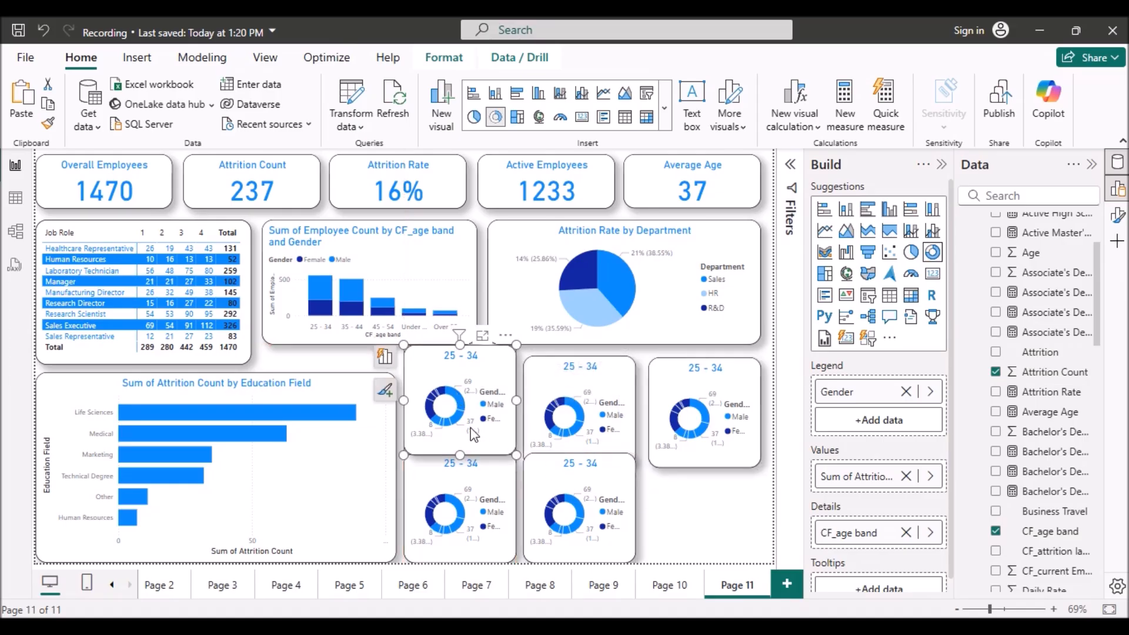
{"action": "left_click", "coordinate": [395, 353]}
{"action": "left_click_drag", "start_coordinate": [376, 350], "coordinate": [771, 523]}
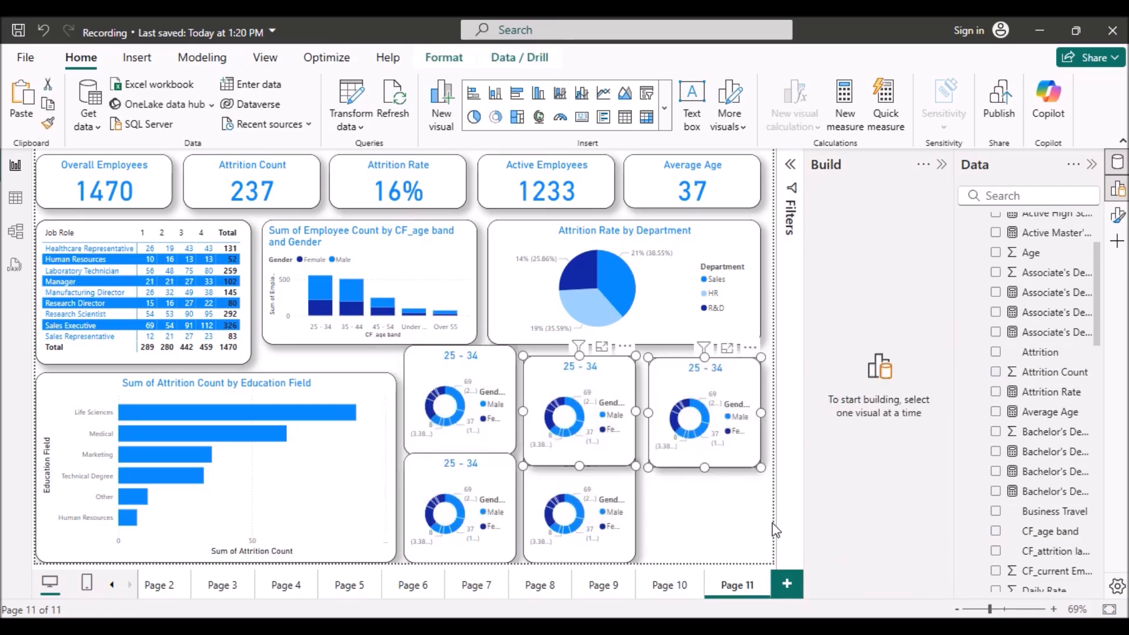
{"action": "left_click", "coordinate": [671, 501]}
Resize the first upper-row donut chart to width 190 and height 180, and clear the Male cross-highlighting.
{"action": "left_click", "coordinate": [501, 422]}
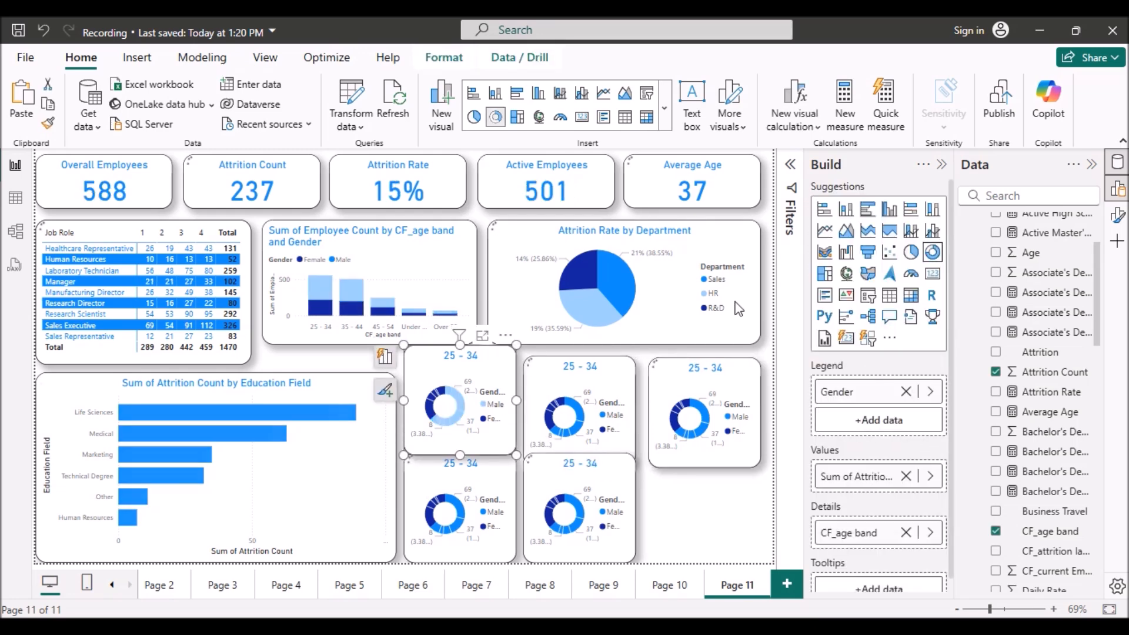
{"action": "left_click", "coordinate": [1116, 217]}
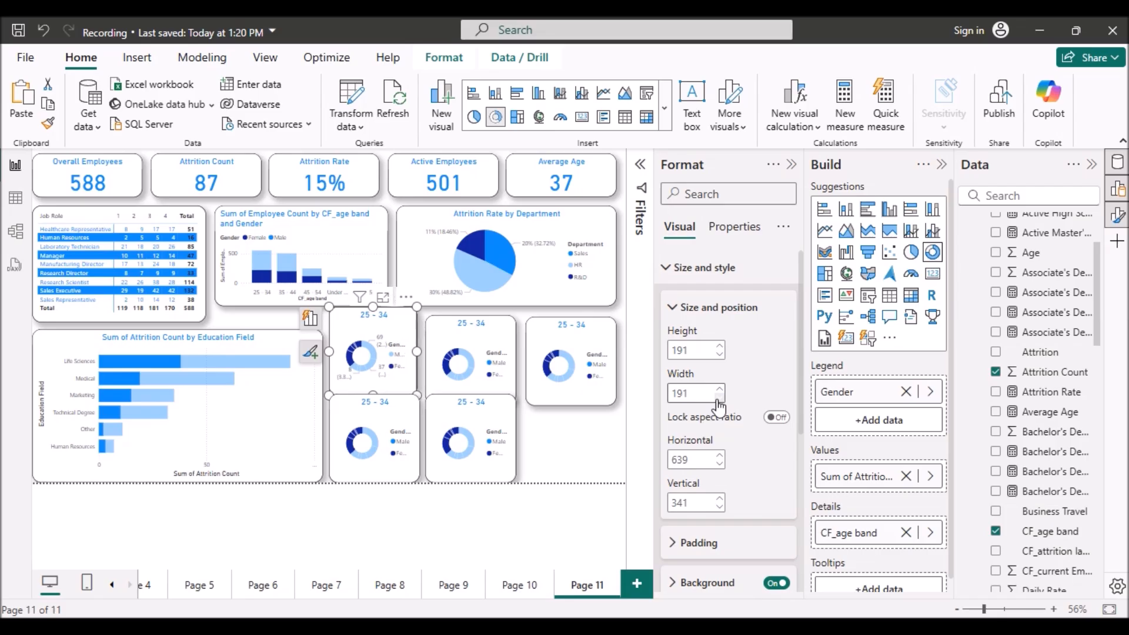
{"action": "left_click", "coordinate": [717, 399]}
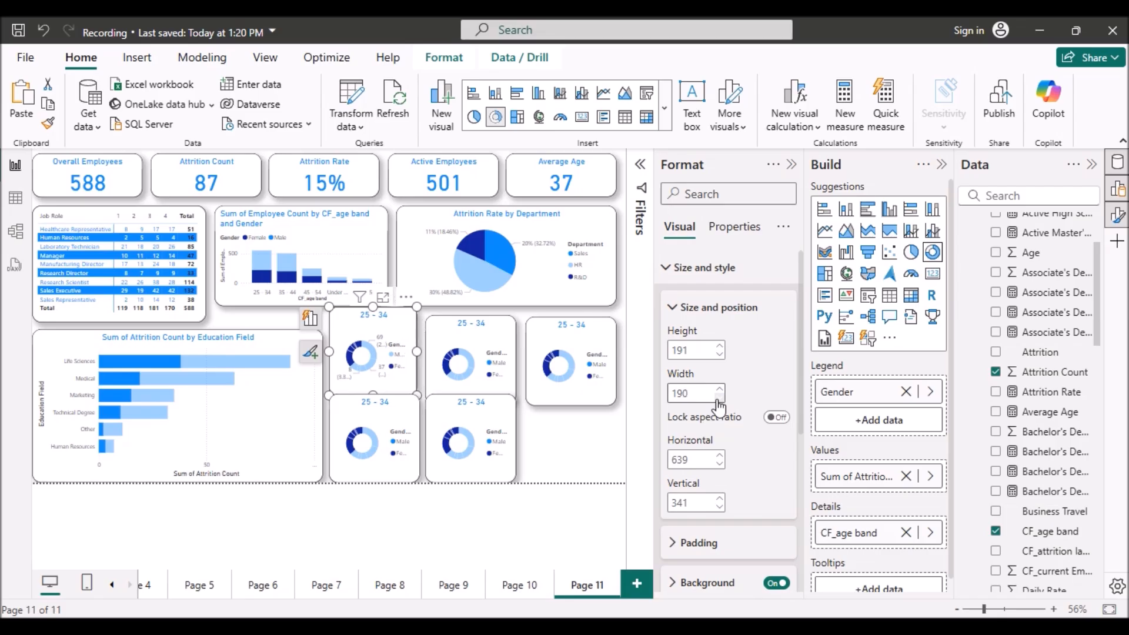
{"action": "left_click", "coordinate": [719, 355]}
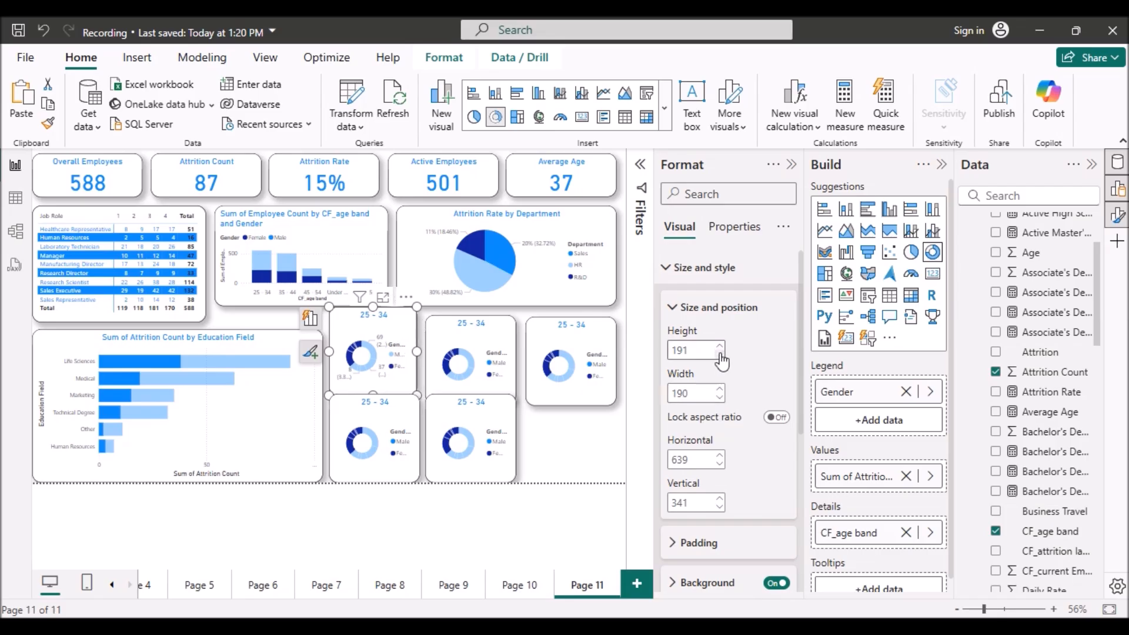
{"action": "left_click", "coordinate": [719, 355]}
{"action": "left_click", "coordinate": [720, 355]}
{"action": "left_click", "coordinate": [720, 355]}
{"action": "left_click", "coordinate": [719, 355]}
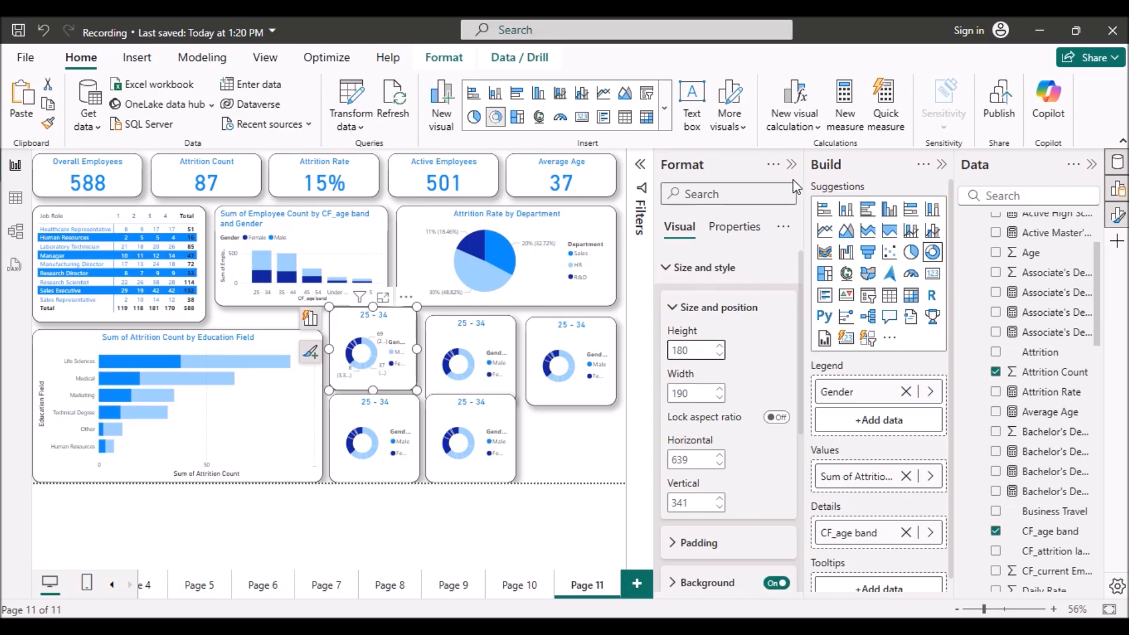
{"action": "left_click", "coordinate": [791, 164]}
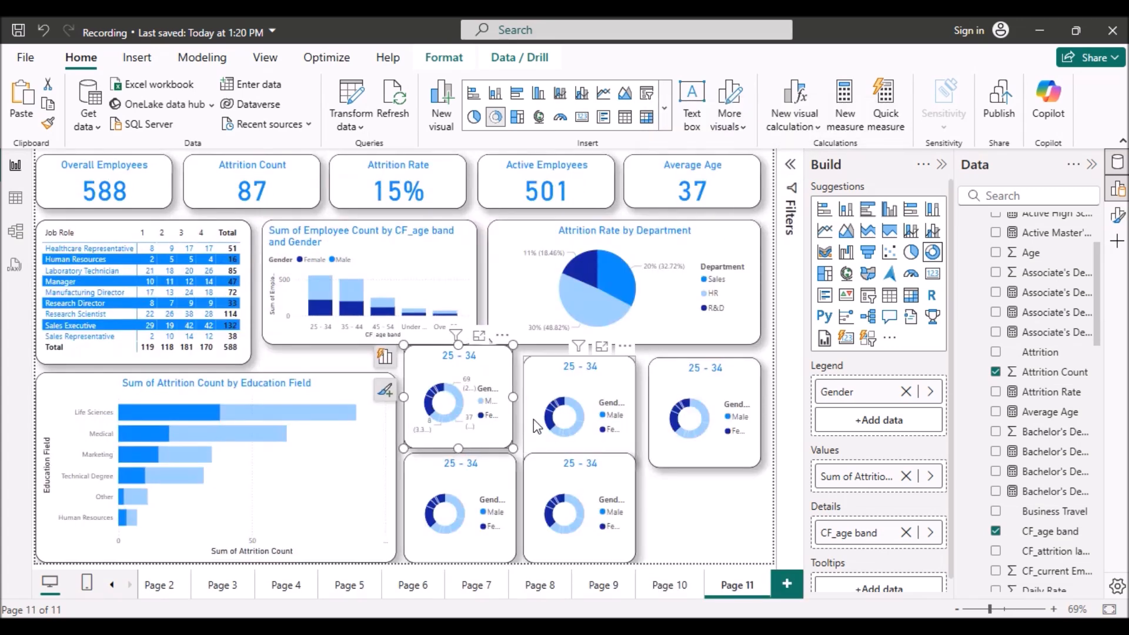
{"action": "mouse_move", "coordinate": [547, 427]}
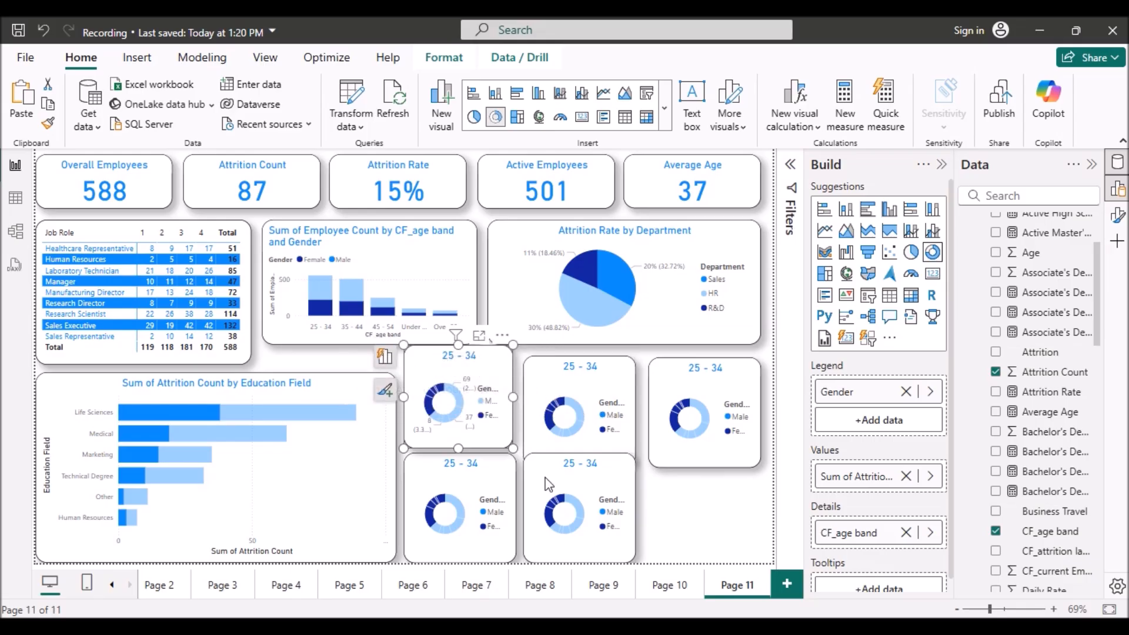
{"action": "left_click", "coordinate": [476, 418]}
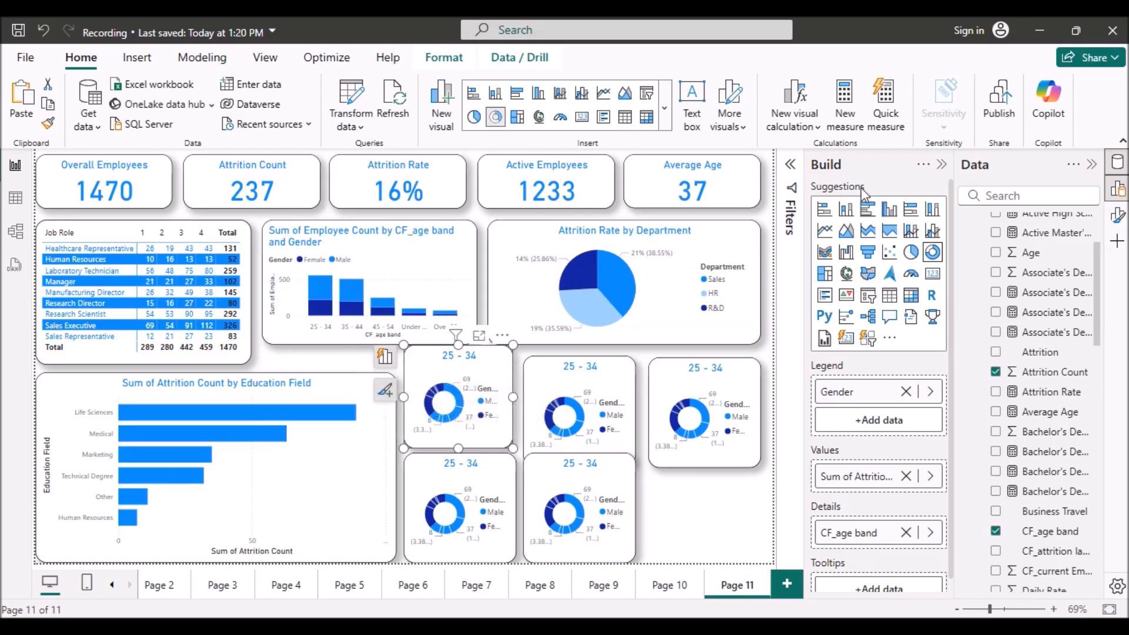
Check the height and width of the first donut chart in the upper row.
{"action": "left_click", "coordinate": [1117, 217]}
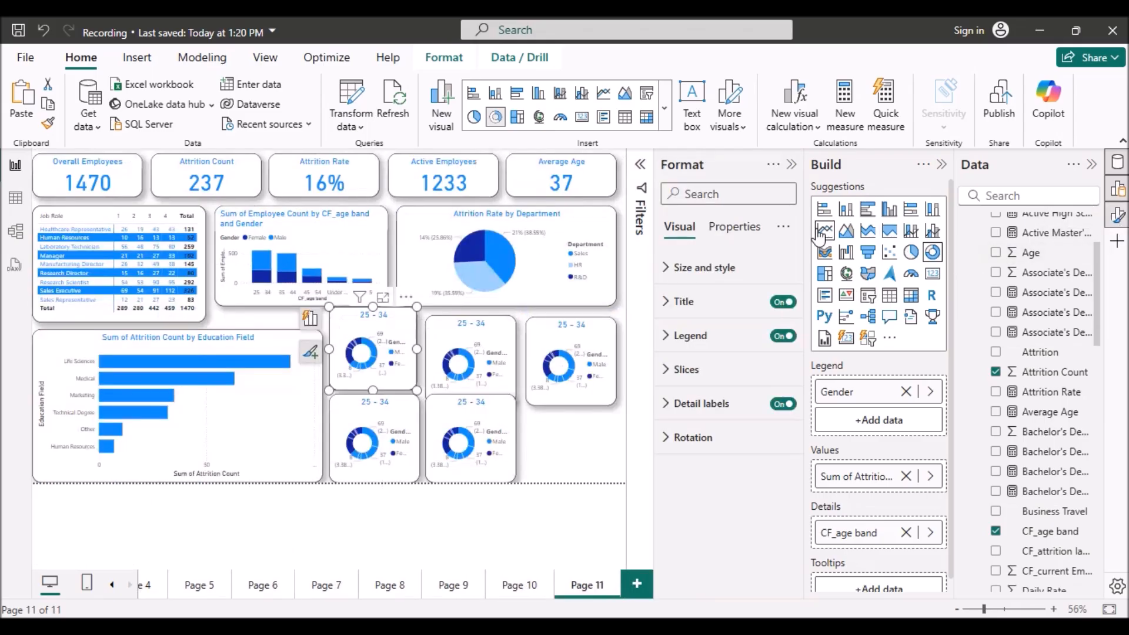
{"action": "left_click", "coordinate": [670, 269]}
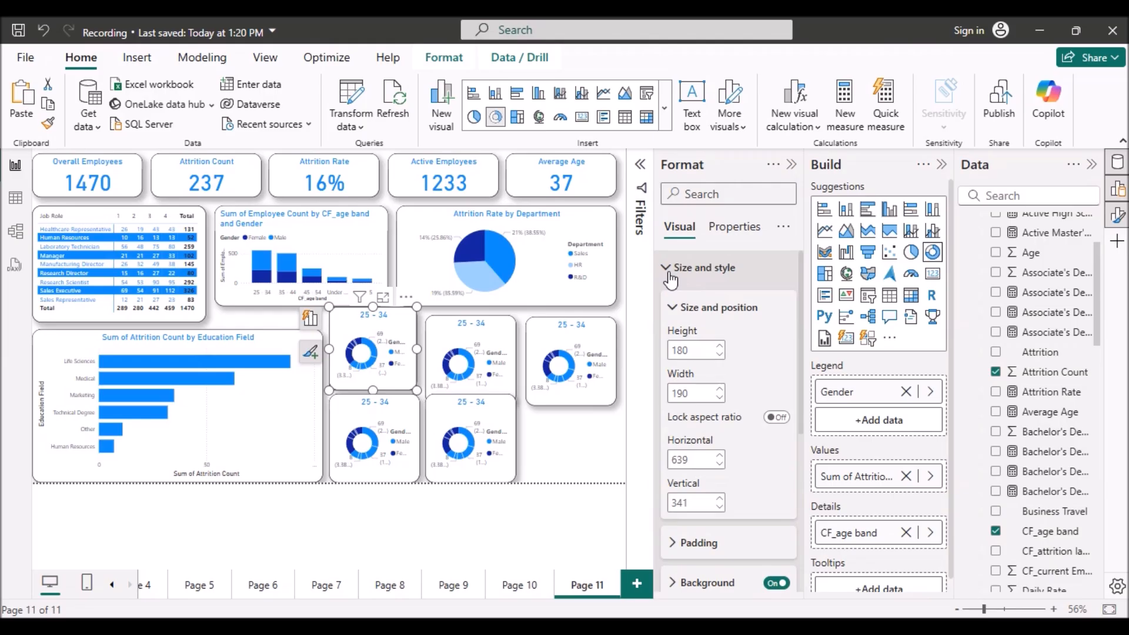
{"action": "left_click", "coordinate": [670, 275]}
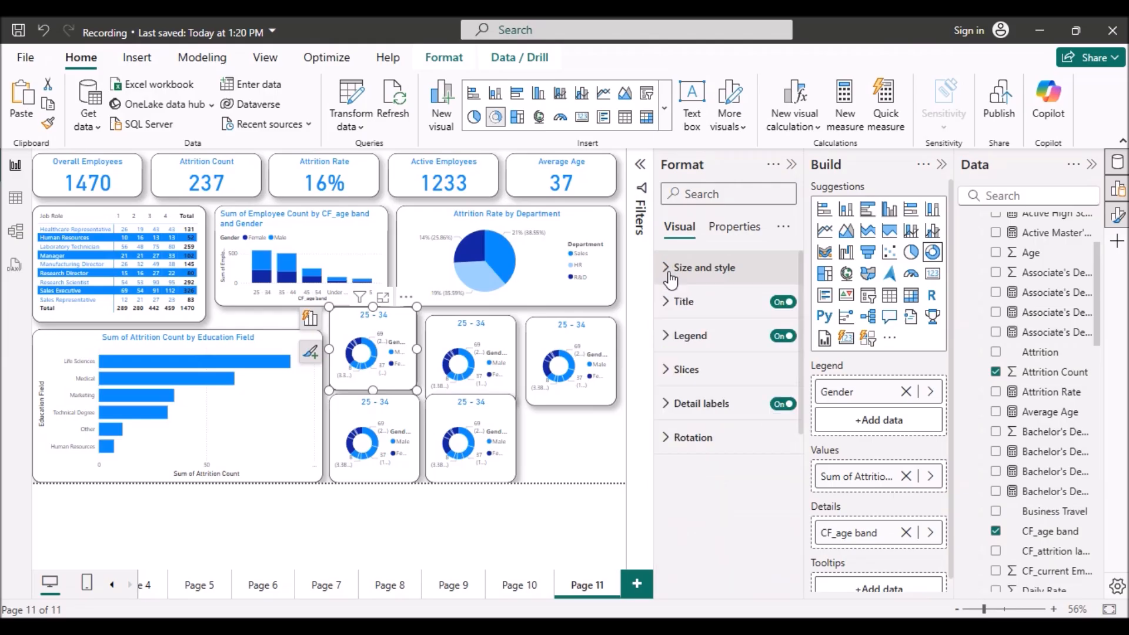
Resize the second upper-row donut chart to height 180 and width 190.
{"action": "left_click", "coordinate": [472, 344]}
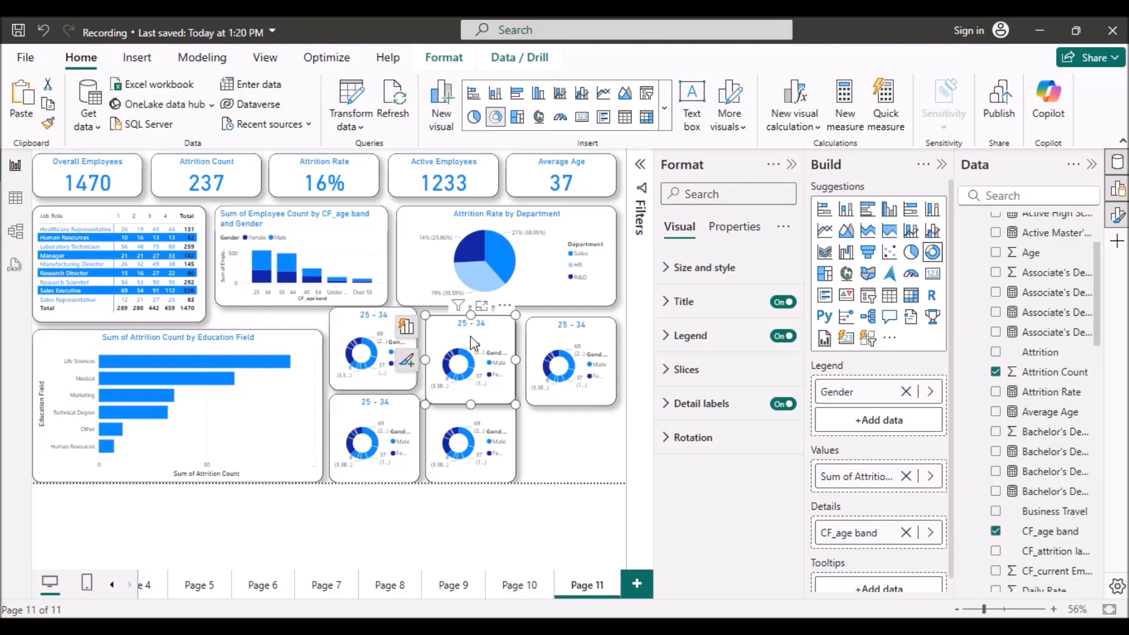
{"action": "left_click", "coordinate": [1117, 216]}
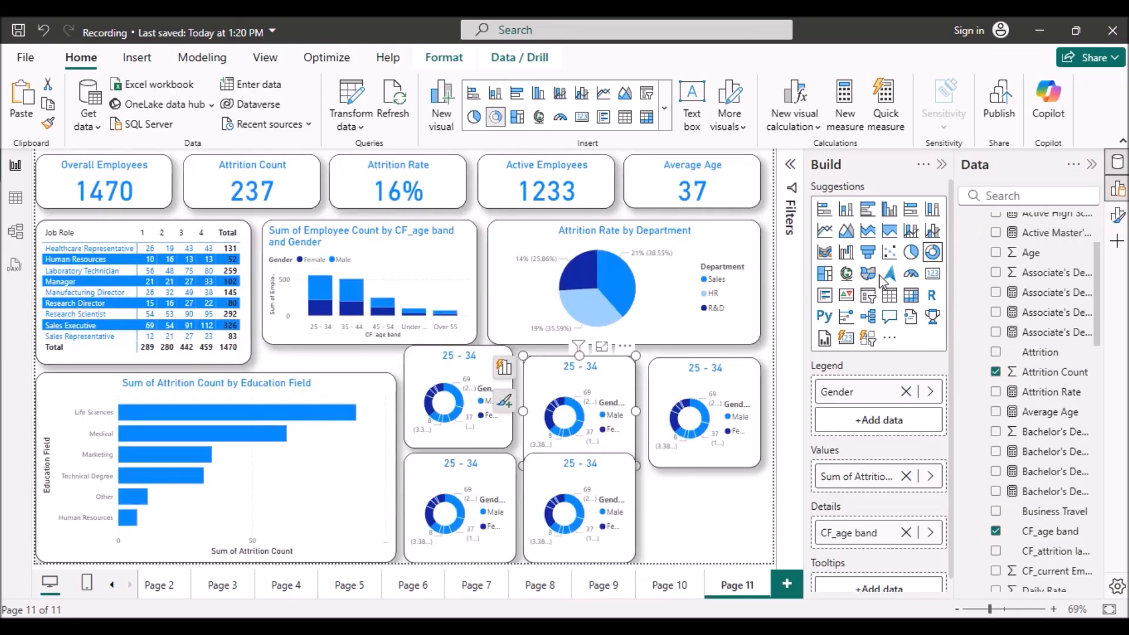
{"action": "left_click", "coordinate": [1117, 215]}
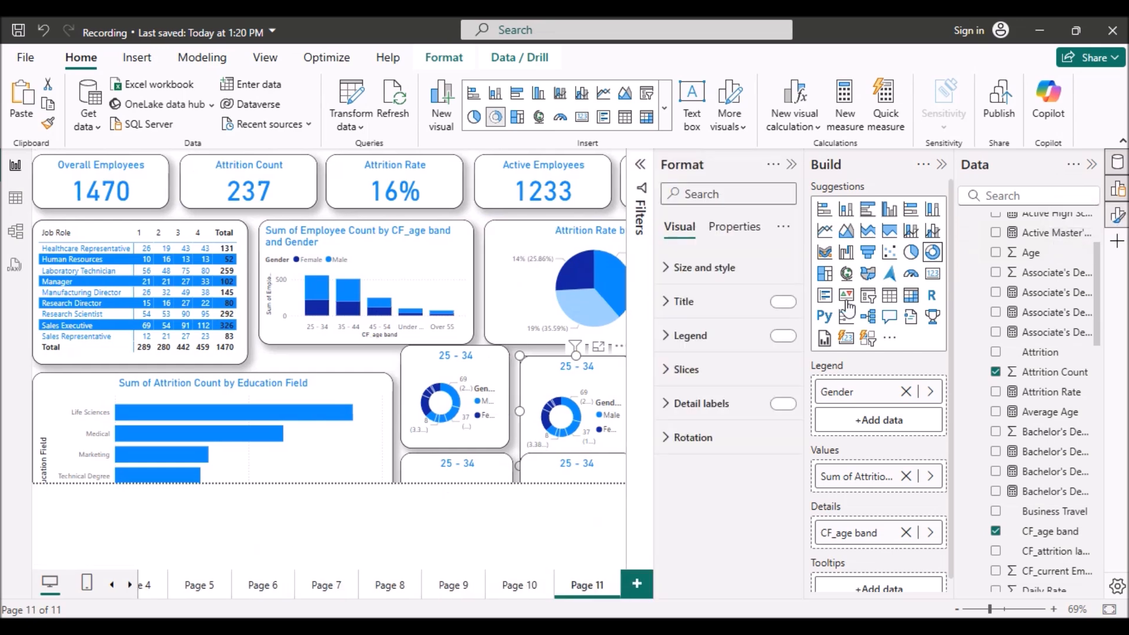
{"action": "left_click", "coordinate": [666, 268]}
{"action": "double_click", "coordinate": [696, 351]}
{"action": "left_click", "coordinate": [694, 350]}
{"action": "key", "text": "BackSpace"}
{"action": "key", "text": "BackSpace"}
{"action": "key", "text": "BackSpace"}
{"action": "type", "text": "180"}
{"action": "double_click", "coordinate": [690, 391]}
{"action": "left_click", "coordinate": [690, 390]}
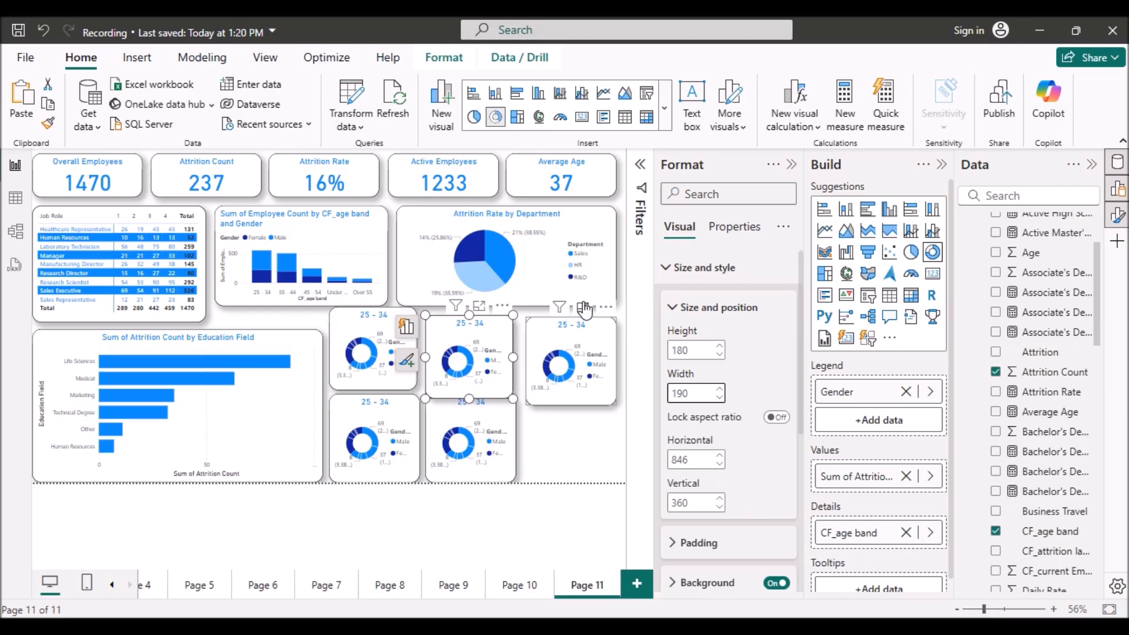
Set the second upper-row donut chart's height to 175 and its width to 185.
{"action": "double_click", "coordinate": [689, 351]}
{"action": "left_click", "coordinate": [689, 351]}
{"action": "key", "text": "BackSpace"}
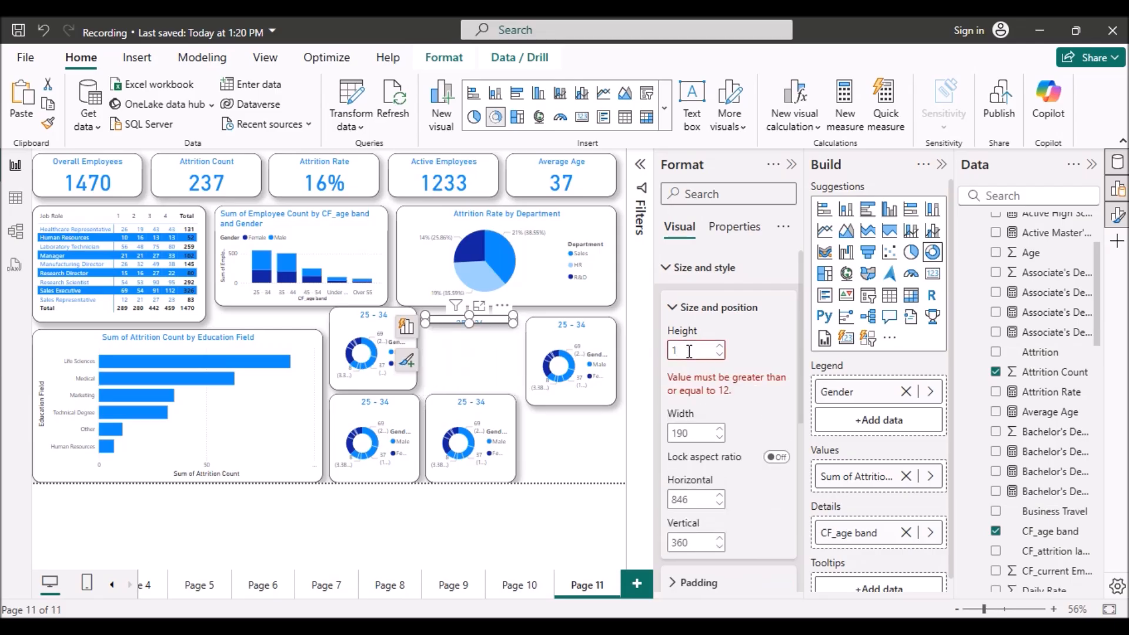
{"action": "type", "text": "75"}
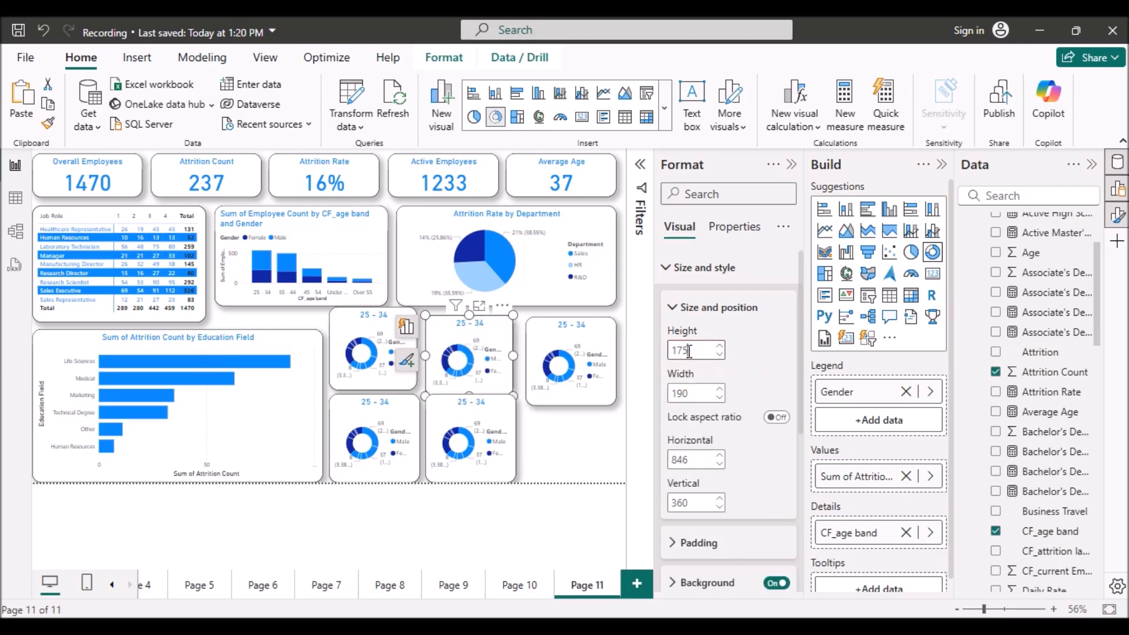
{"action": "left_click", "coordinate": [695, 393]}
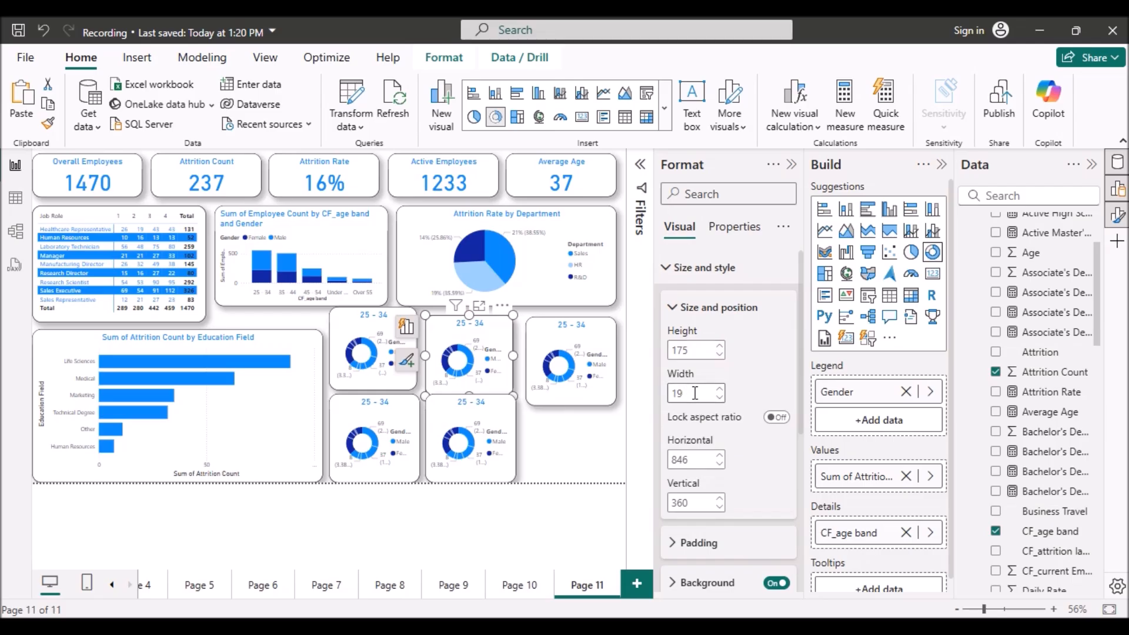
{"action": "key", "text": "BackSpace"}
{"action": "type", "text": "85"}
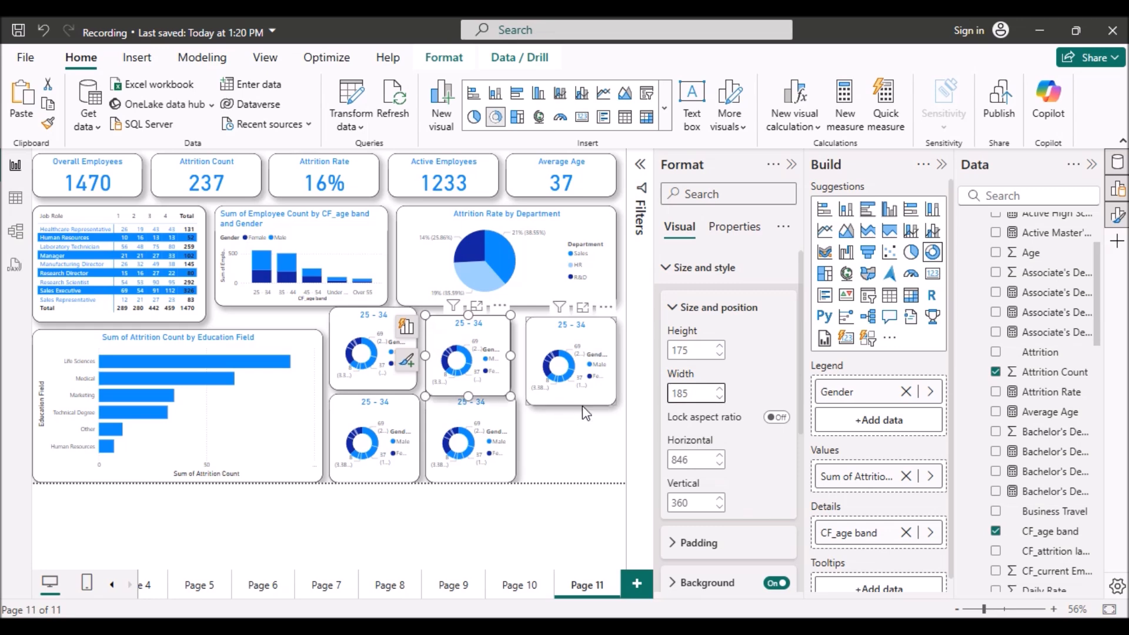
{"action": "left_click", "coordinate": [791, 164]}
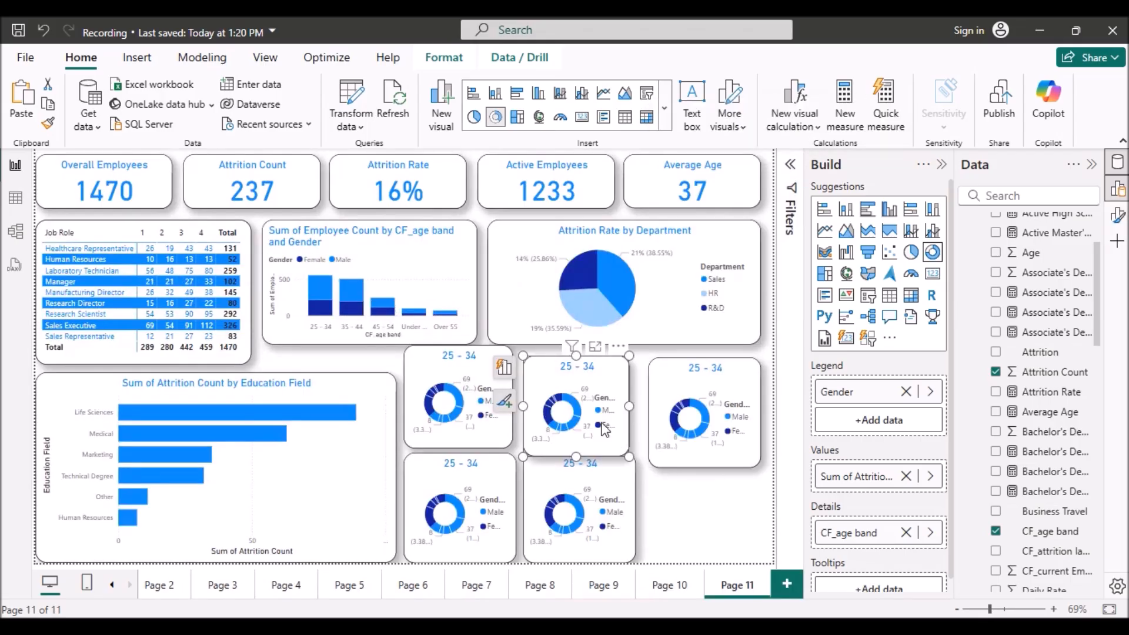
Delete the other four donut charts, keeping only the resized one.
{"action": "left_click", "coordinate": [691, 428]}
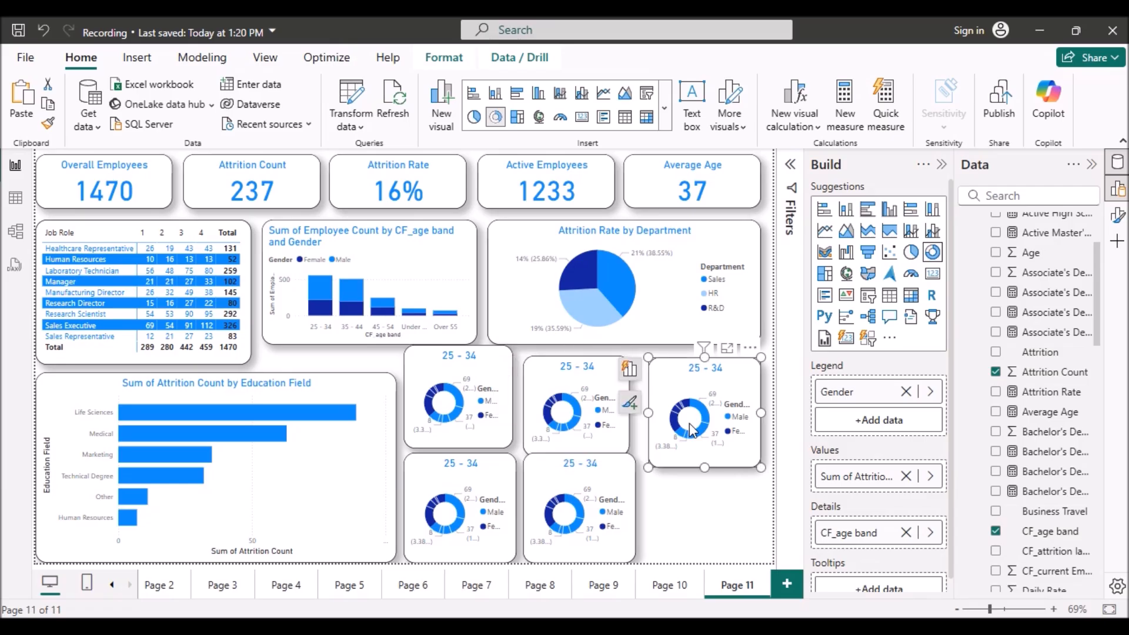
{"action": "key", "text": "Delete"}
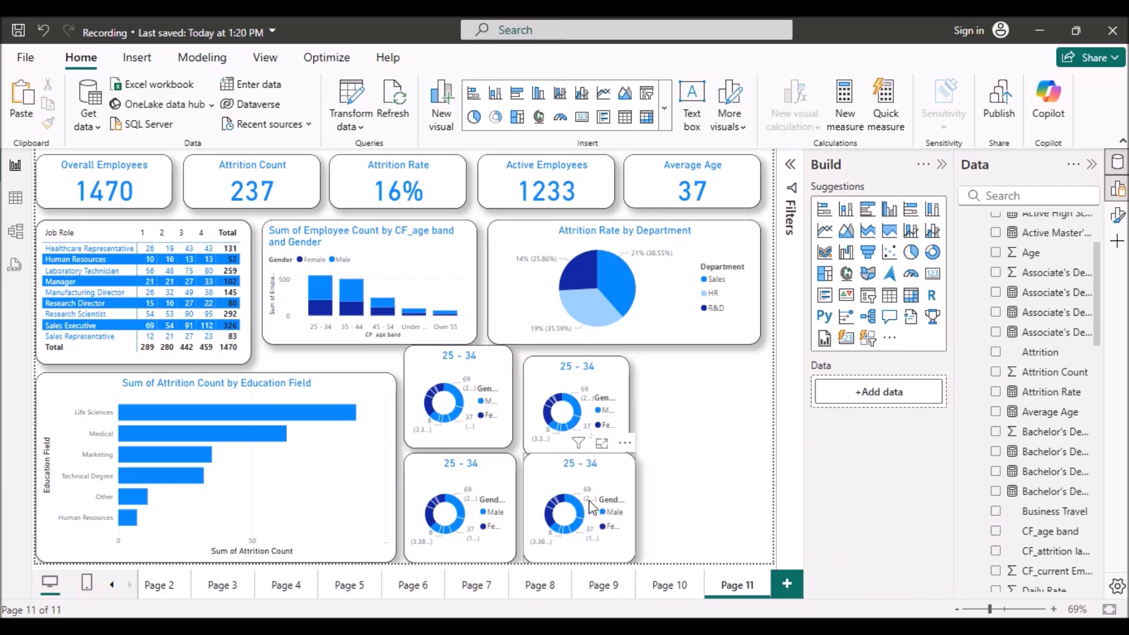
{"action": "left_click", "coordinate": [592, 507]}
{"action": "key", "text": "Delete"}
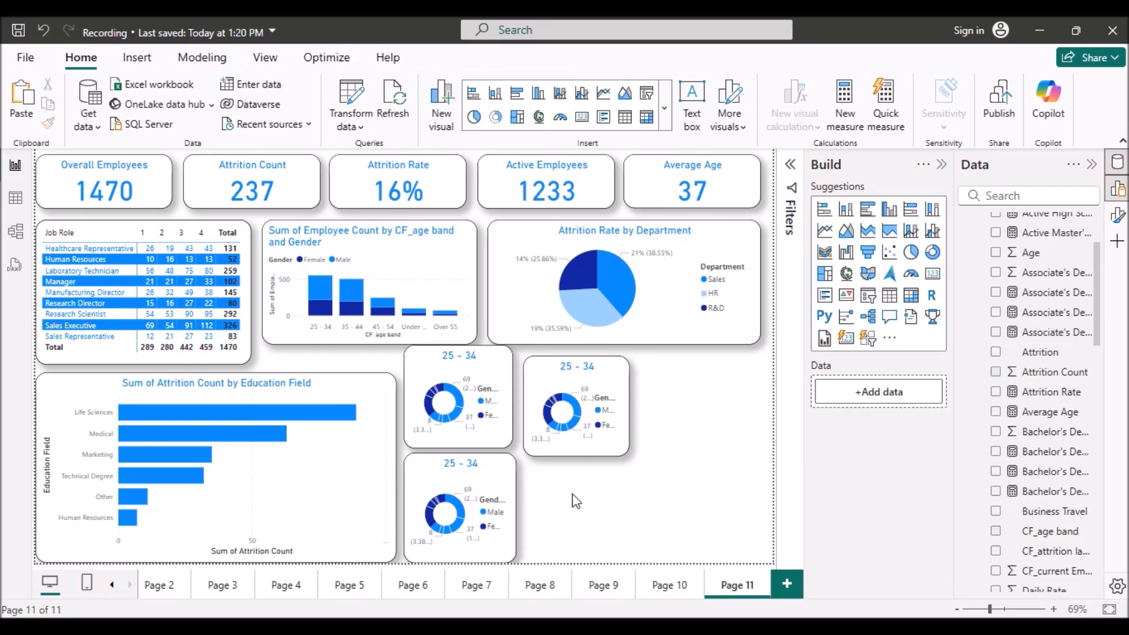
{"action": "left_click", "coordinate": [473, 410]}
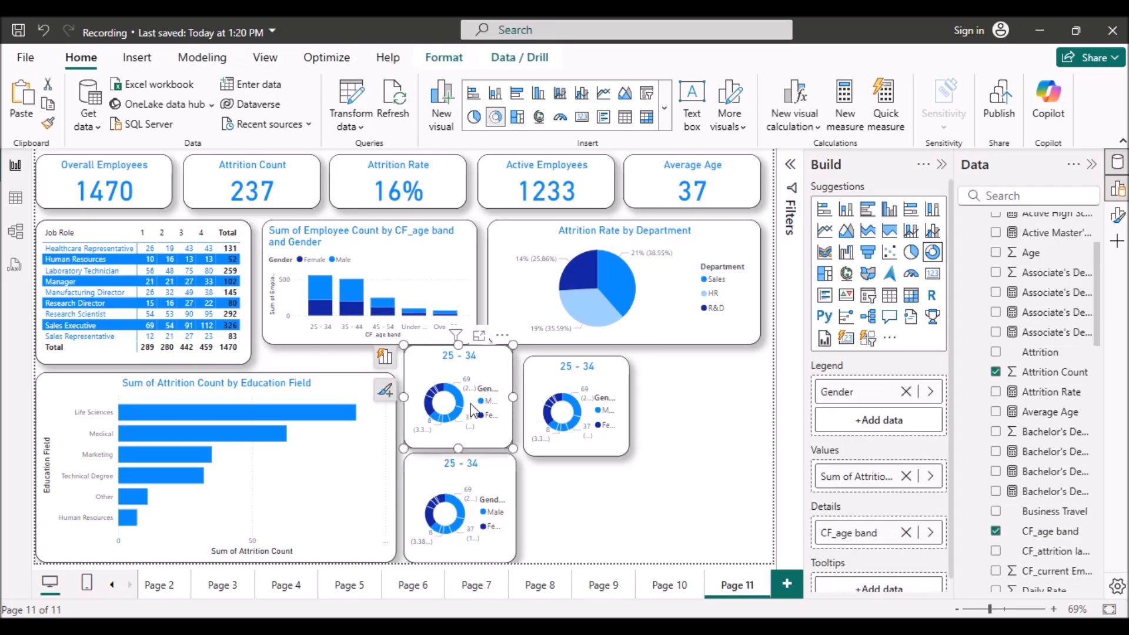
{"action": "key", "text": "Delete"}
{"action": "left_click", "coordinate": [473, 468]}
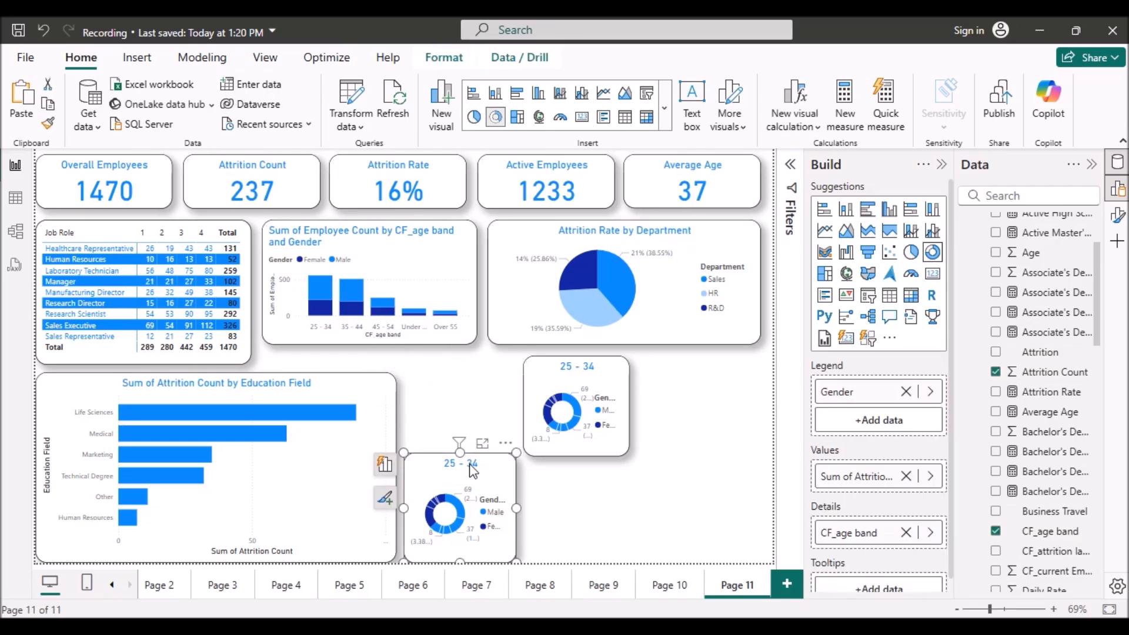
{"action": "key", "text": "Delete"}
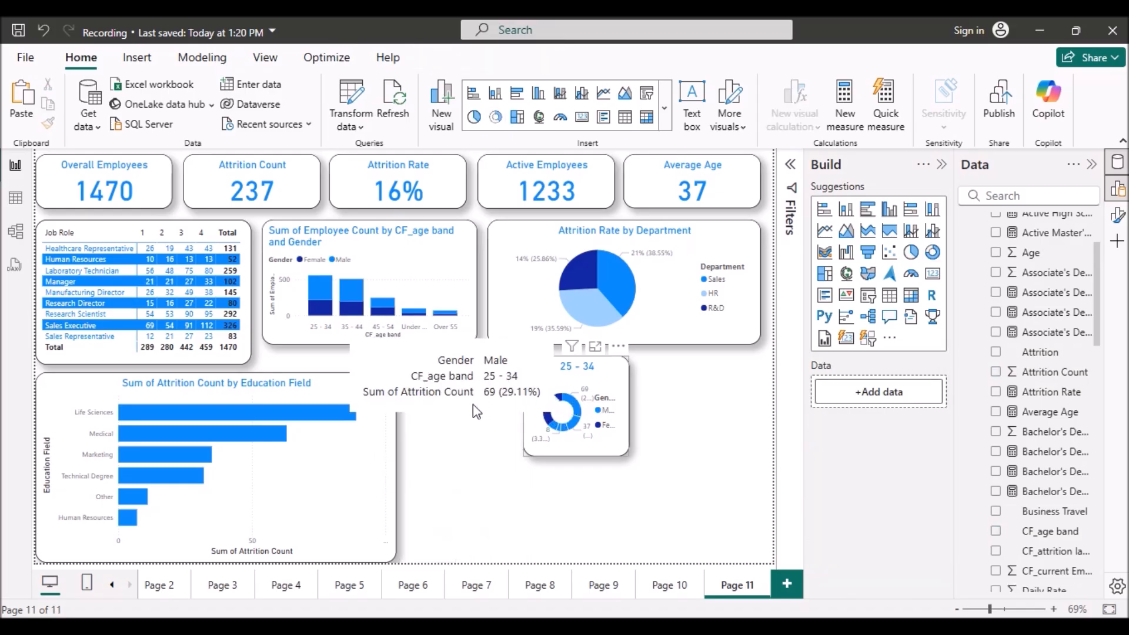
Move the remaining donut chart beside the education field bar chart and place a pasted copy directly beneath it.
{"action": "left_click", "coordinate": [549, 421]}
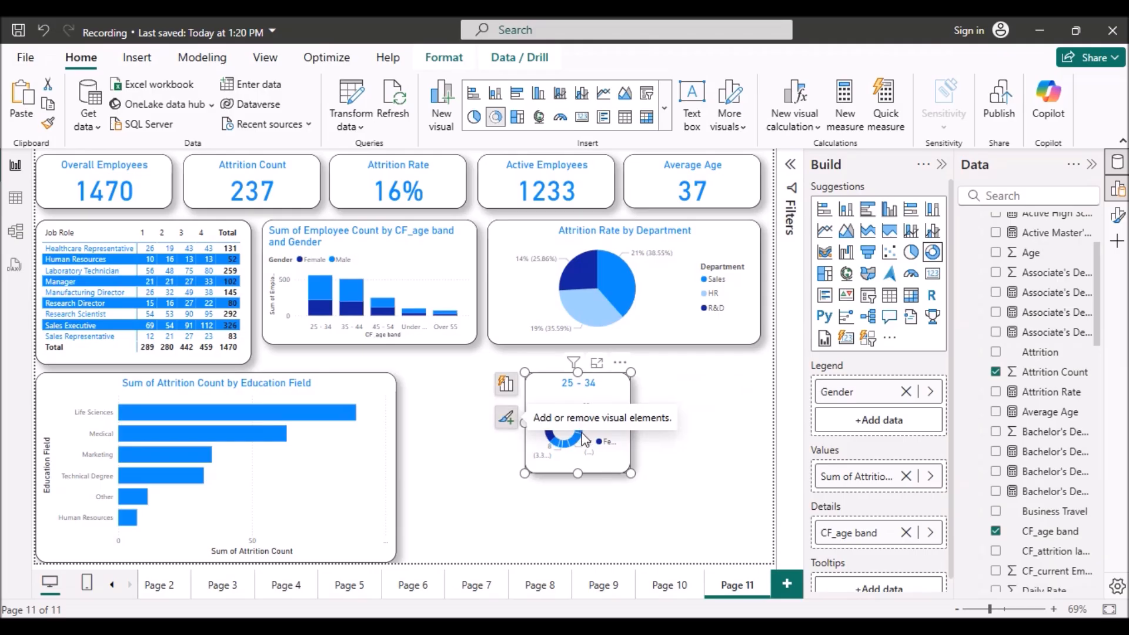
{"action": "left_click_drag", "start_coordinate": [588, 451], "coordinate": [466, 423]}
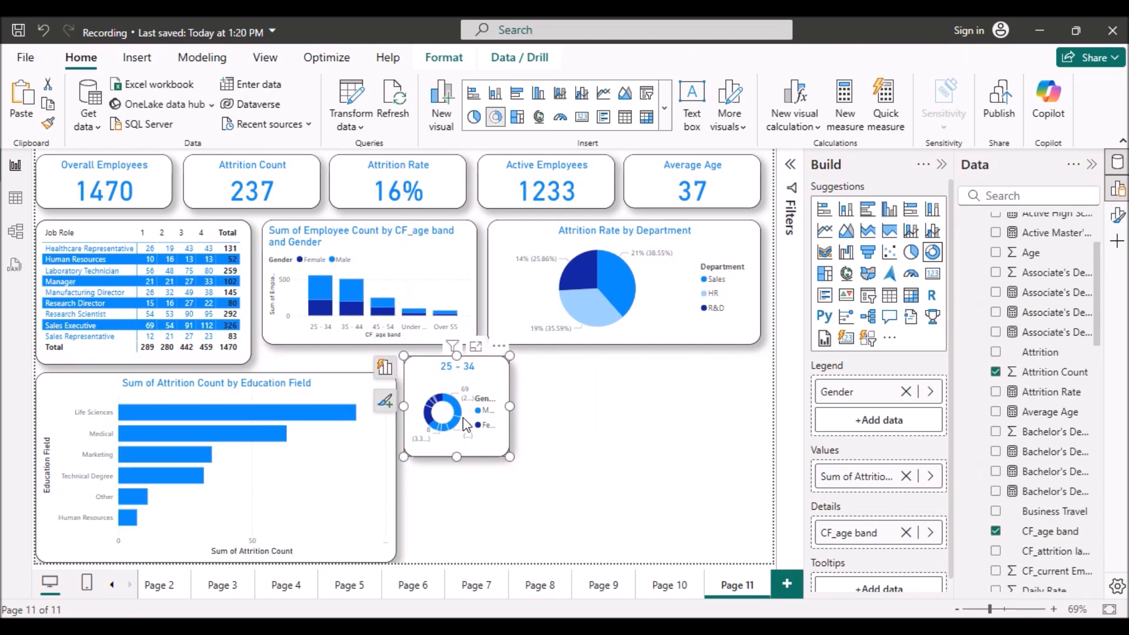
{"action": "key", "text": "ctrl+v"}
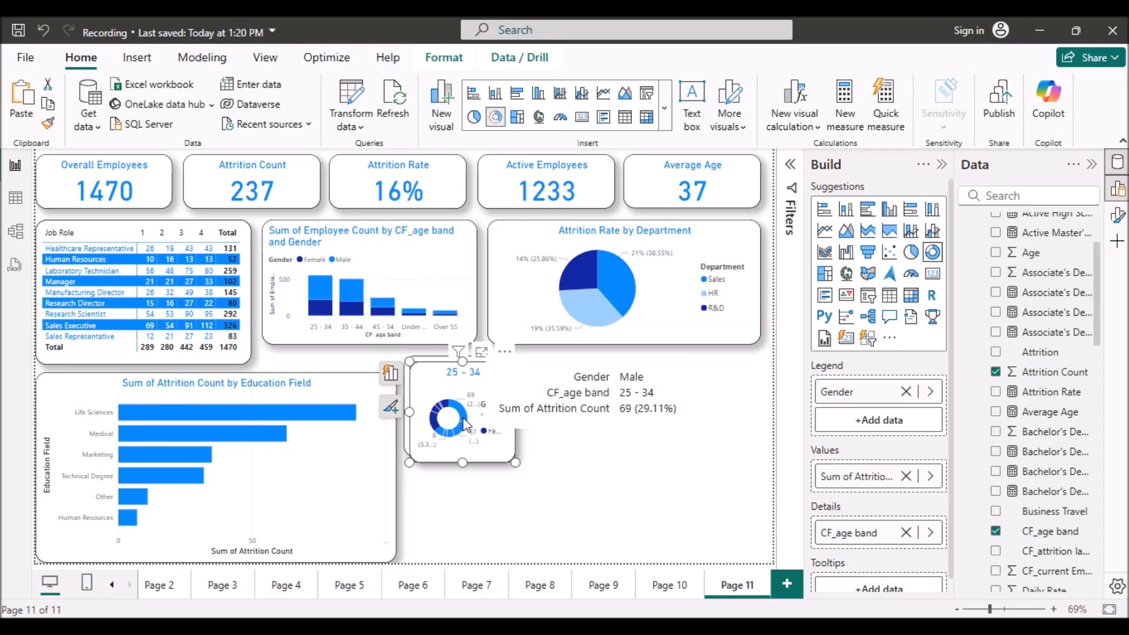
{"action": "left_click_drag", "start_coordinate": [455, 391], "coordinate": [452, 492]}
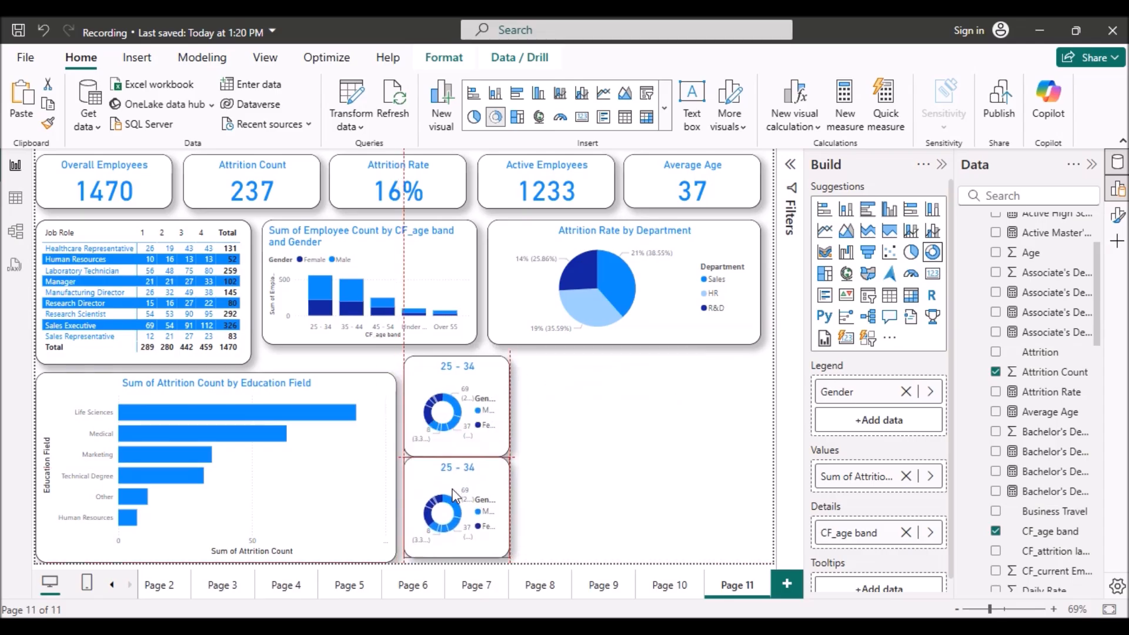
{"action": "left_click_drag", "start_coordinate": [453, 491], "coordinate": [452, 491]}
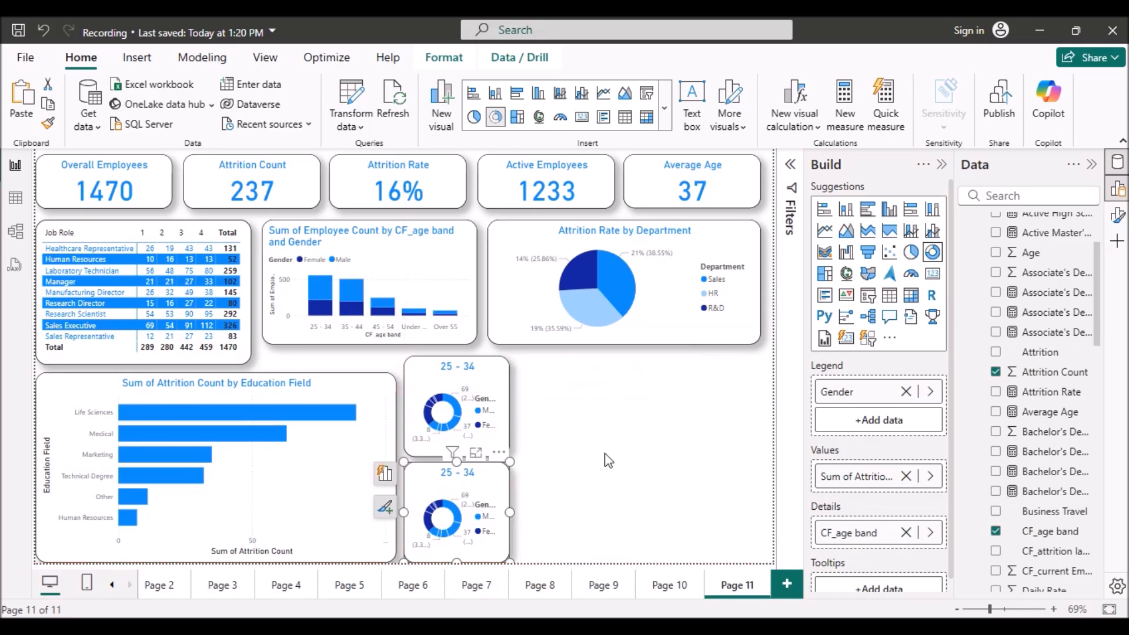
{"action": "left_click", "coordinate": [608, 460]}
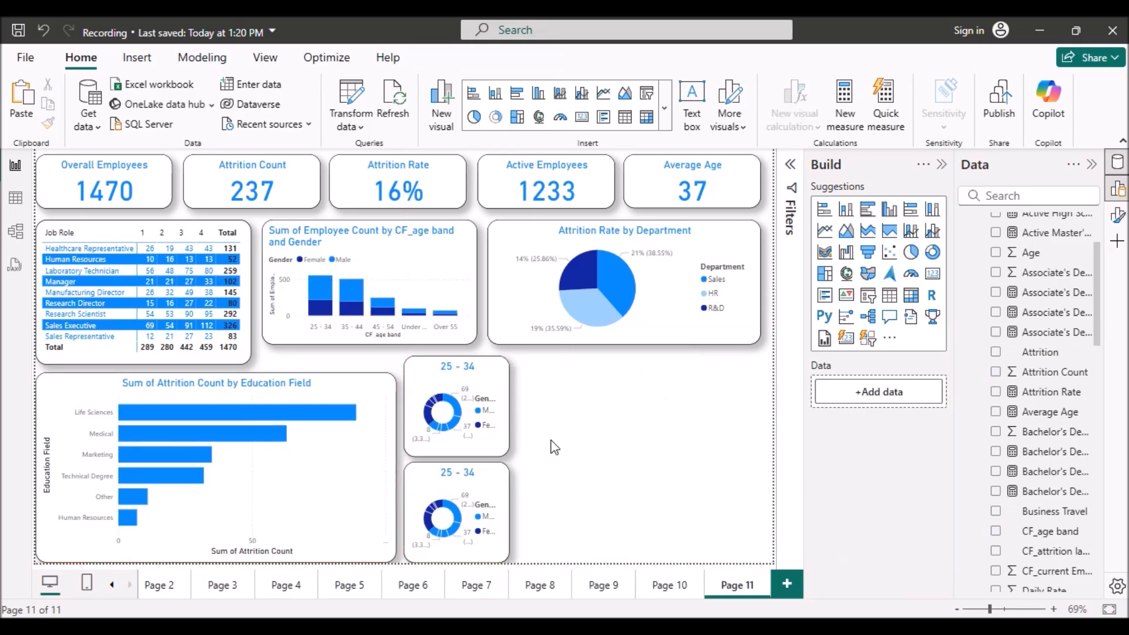
Paste three more copies of the donut chart, placing two beside the first in the upper row and one in the lower row.
{"action": "left_click", "coordinate": [480, 425]}
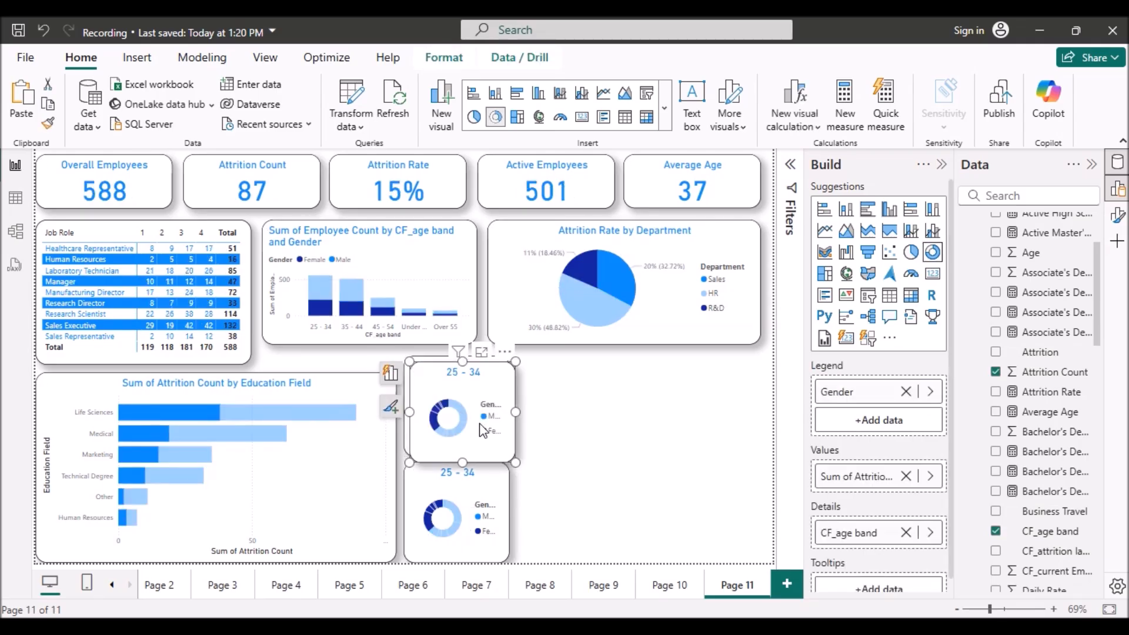
{"action": "key", "text": "ctrl+v"}
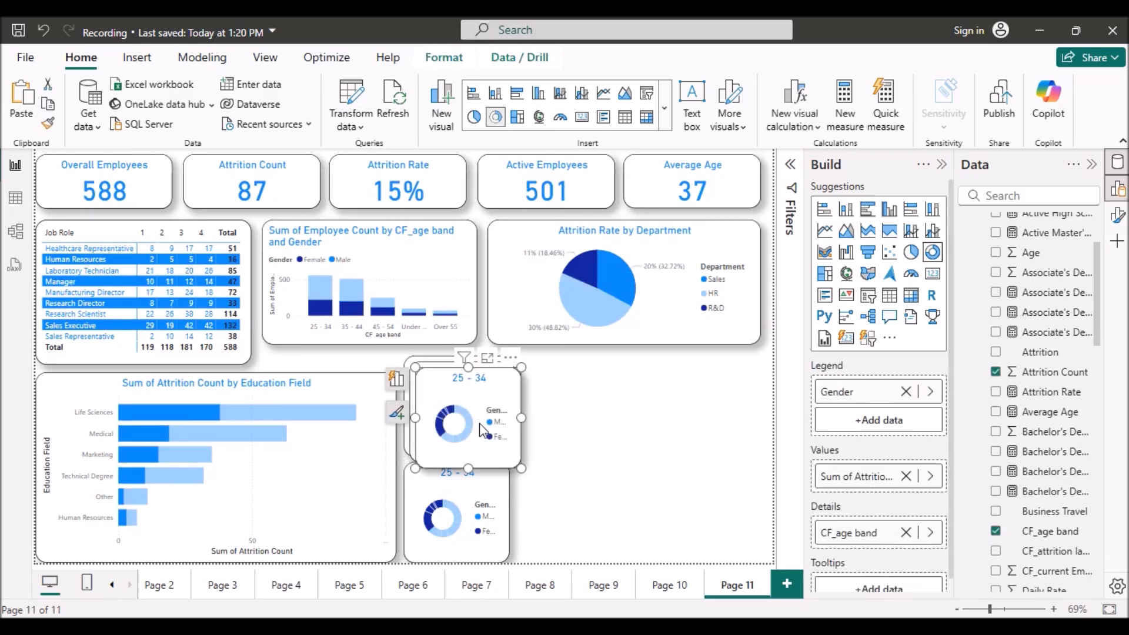
{"action": "key", "text": "ctrl+v"}
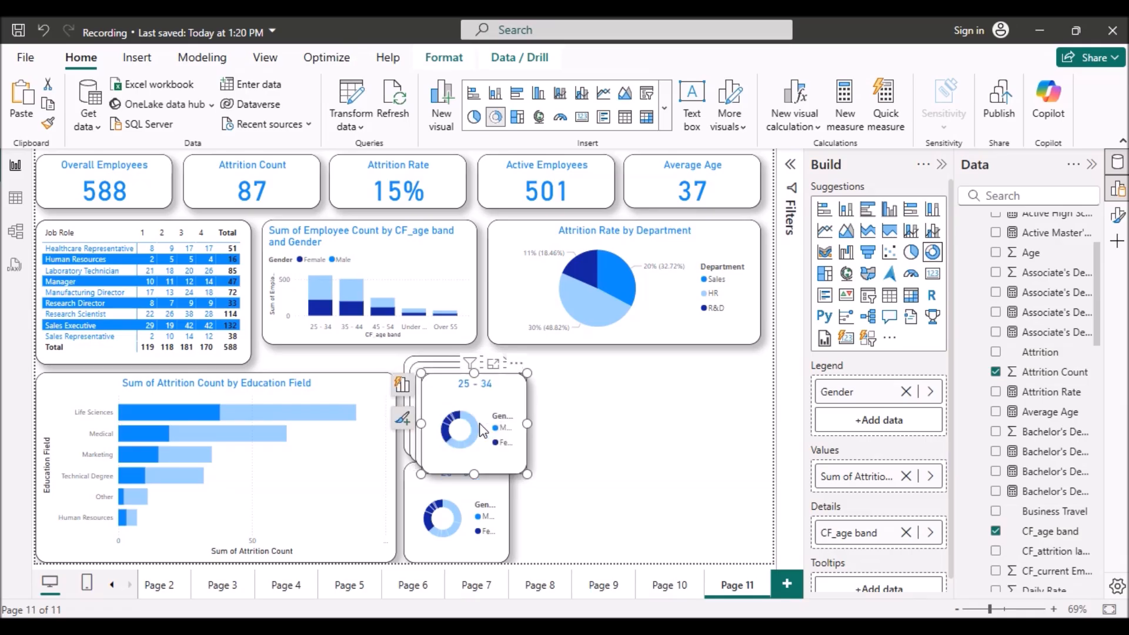
{"action": "left_click_drag", "start_coordinate": [478, 400], "coordinate": [695, 382]}
{"action": "left_click", "coordinate": [471, 392]}
{"action": "left_click_drag", "start_coordinate": [450, 393], "coordinate": [548, 377]}
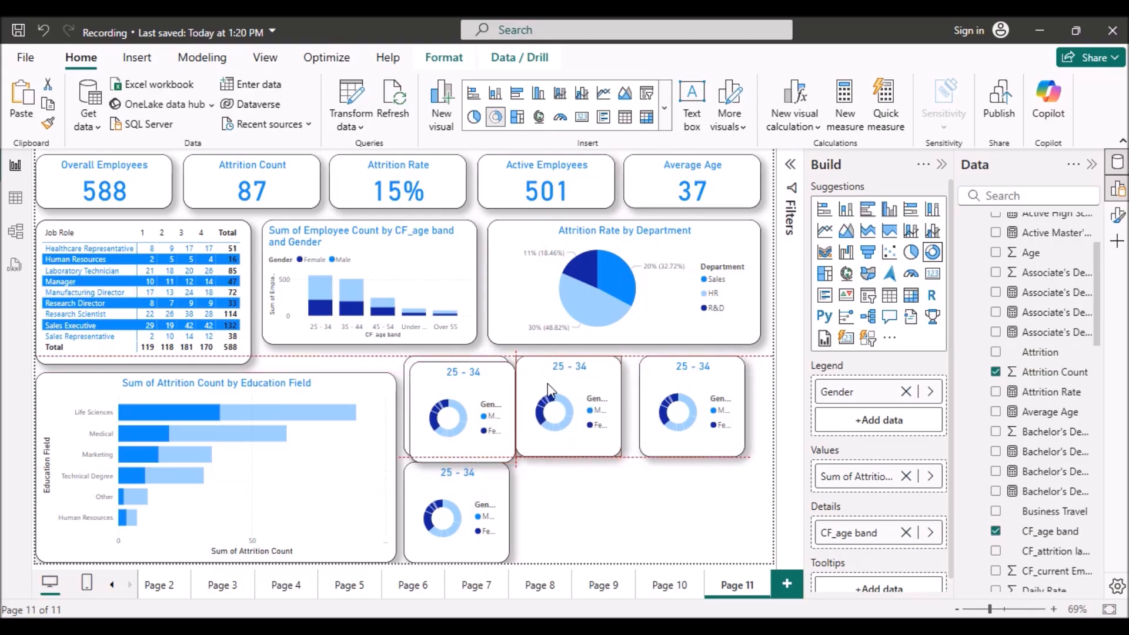
{"action": "left_click_drag", "start_coordinate": [483, 458], "coordinate": [572, 493]}
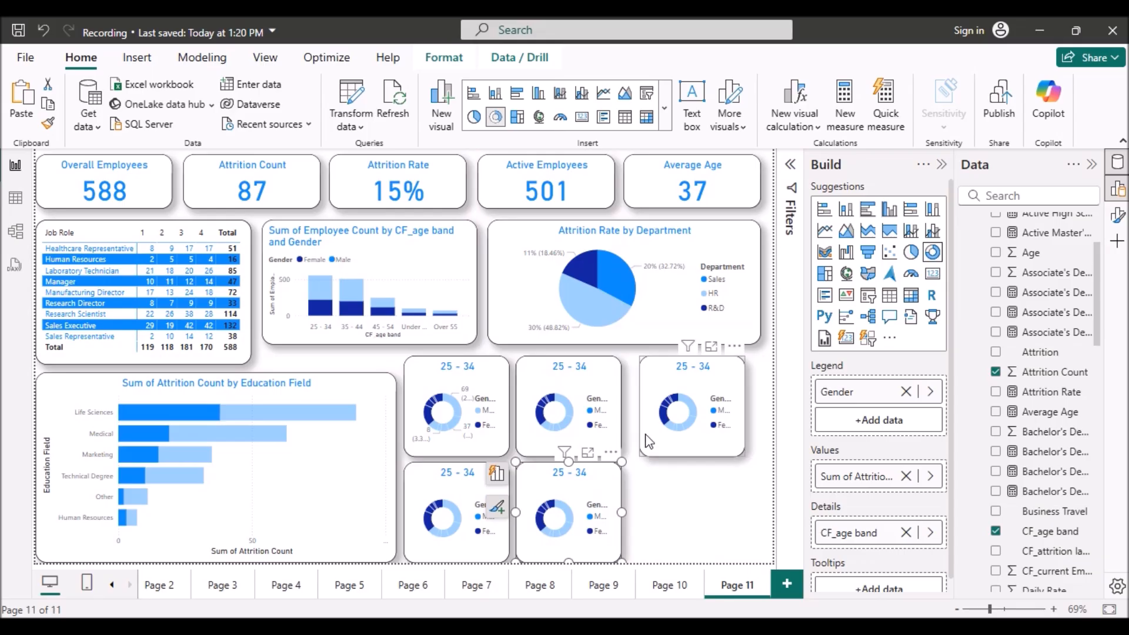
{"action": "mouse_move", "coordinate": [698, 407]}
{"action": "left_mouse_down"}
{"action": "mouse_move", "coordinate": [672, 407]}
{"action": "mouse_move", "coordinate": [688, 407]}
{"action": "left_mouse_up"}
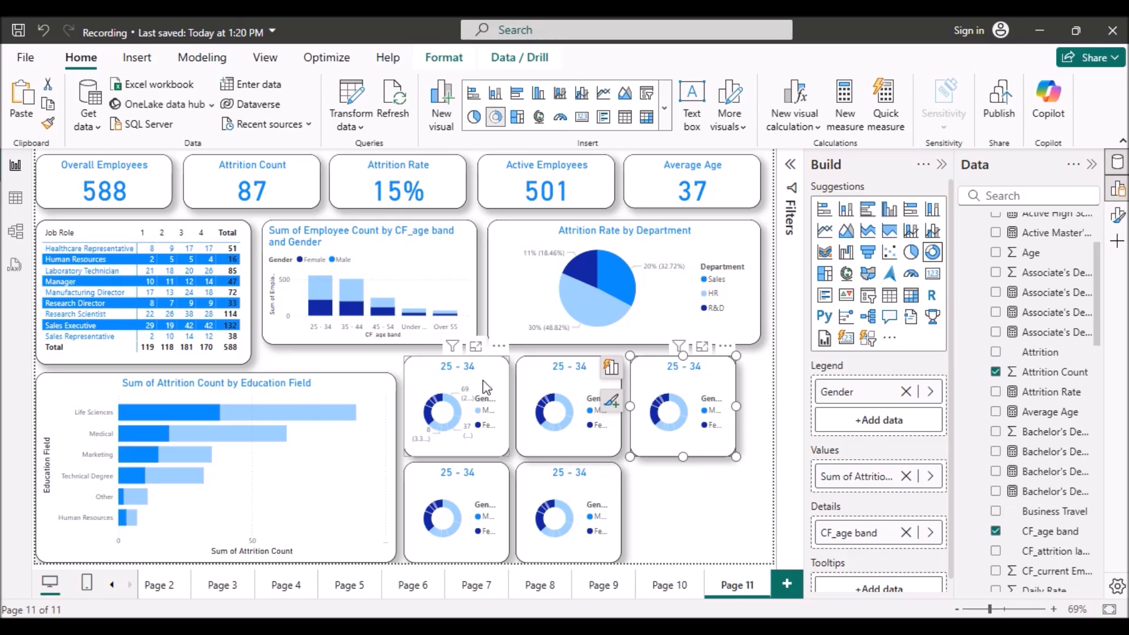
{"action": "left_click_drag", "start_coordinate": [461, 391], "coordinate": [464, 392]}
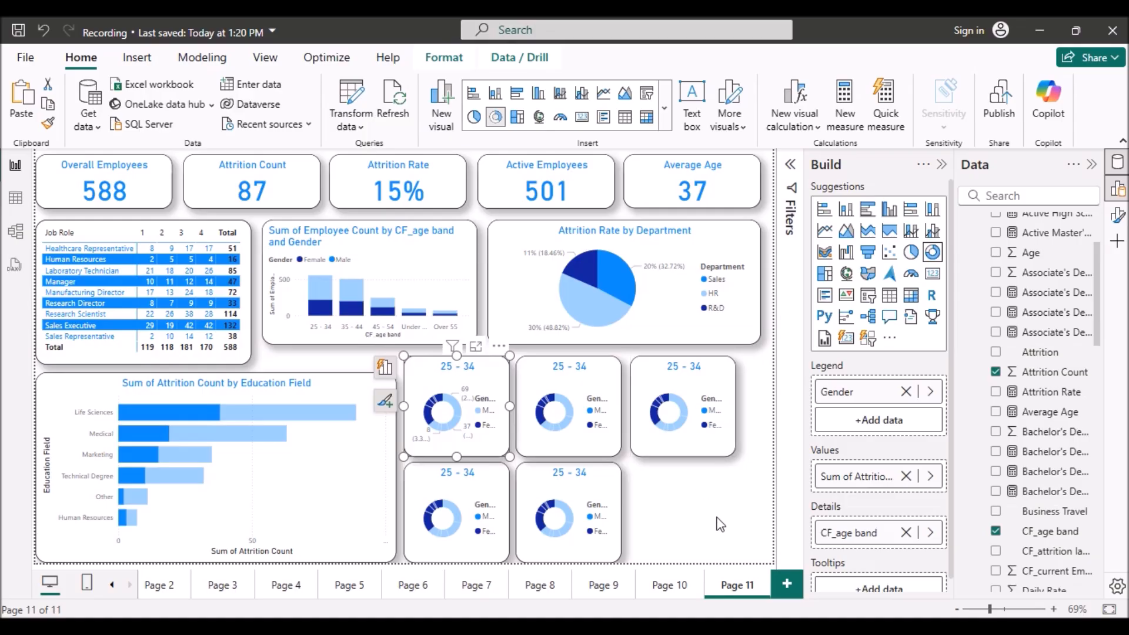
Filter the first upper-row donut chart by CF_age band to show only 25 - 34.
{"action": "left_click", "coordinate": [663, 486]}
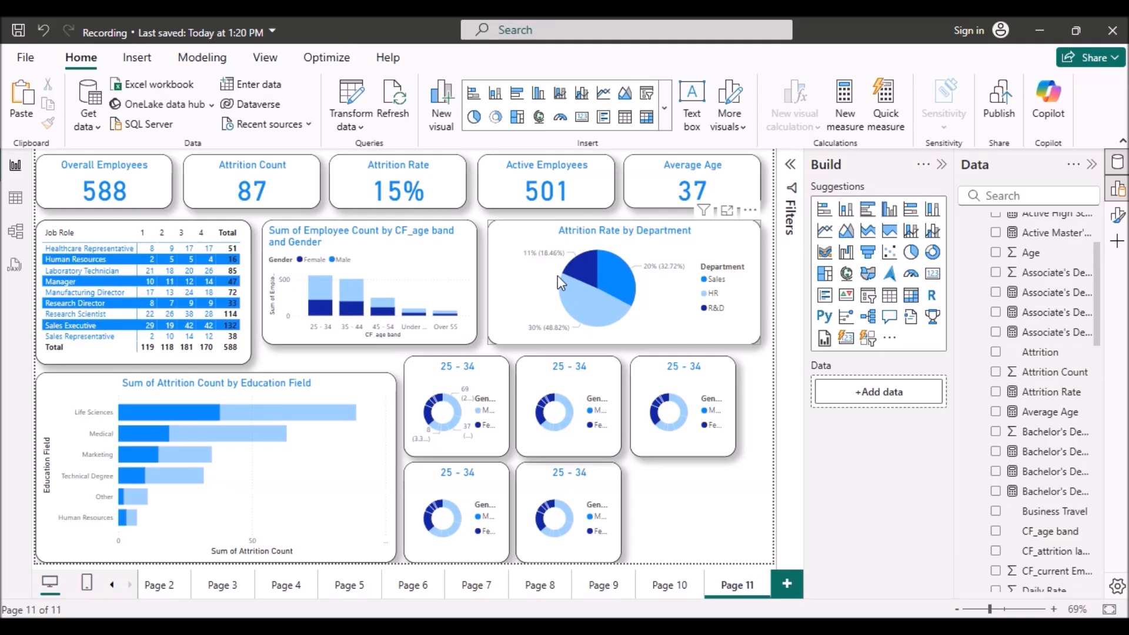
{"action": "left_click", "coordinate": [549, 303]}
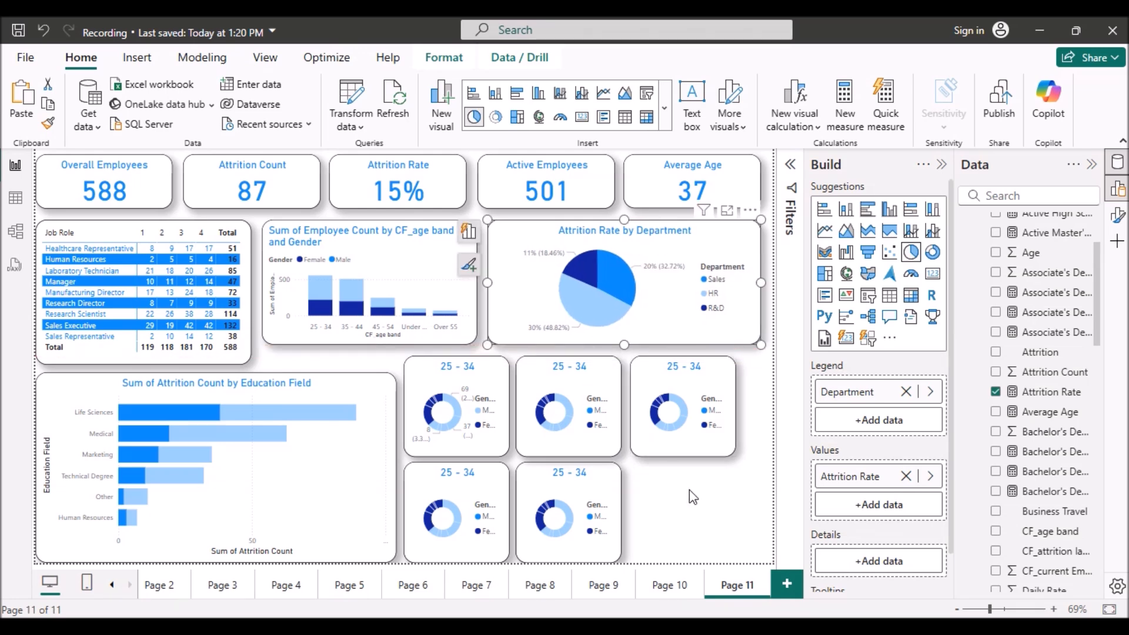
{"action": "left_click", "coordinate": [473, 380]}
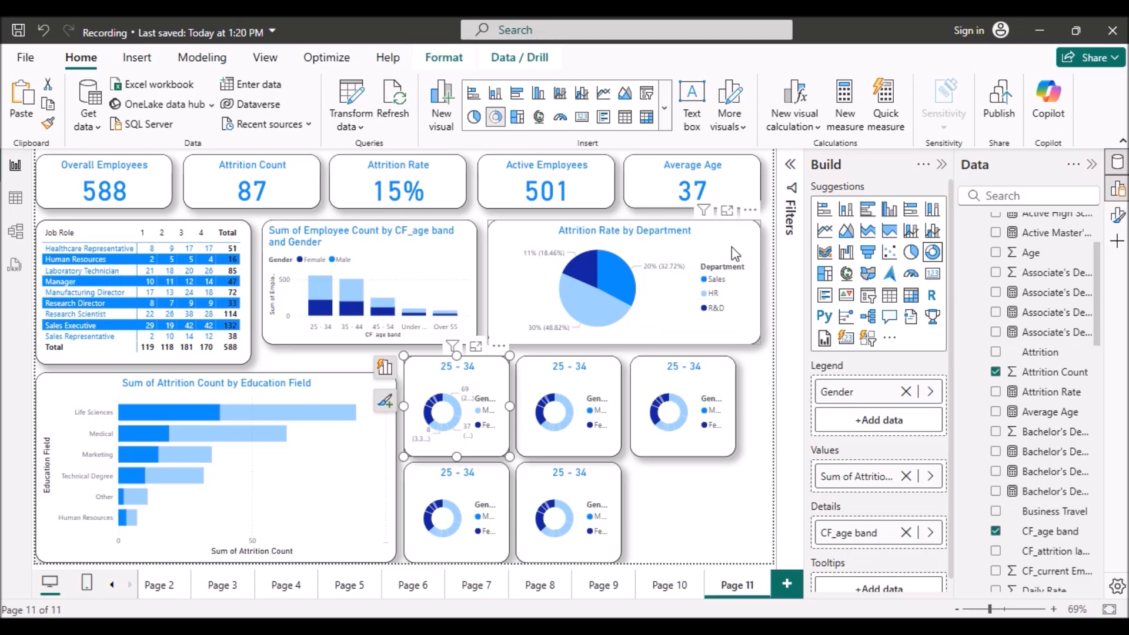
{"action": "left_click", "coordinate": [790, 170]}
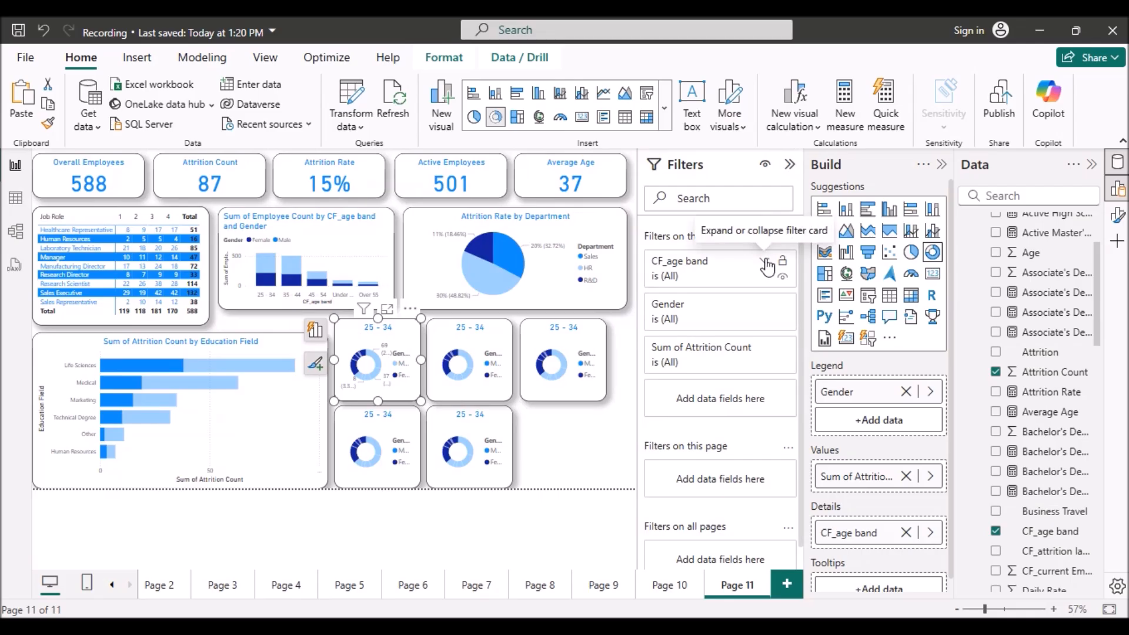
{"action": "left_click", "coordinate": [764, 264]}
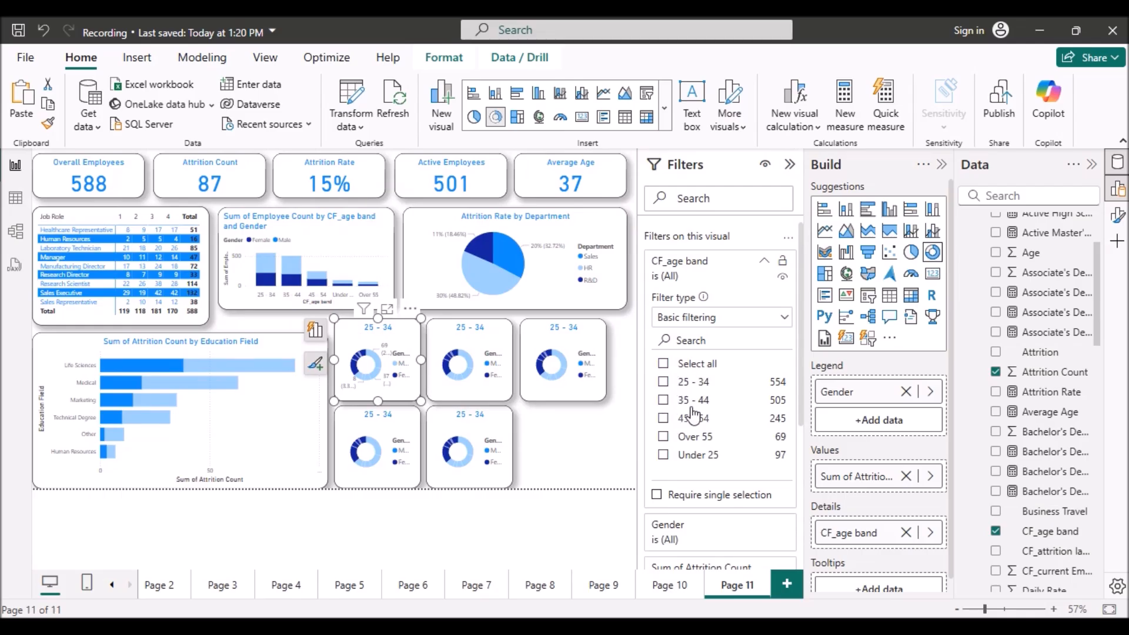
{"action": "left_click", "coordinate": [663, 382]}
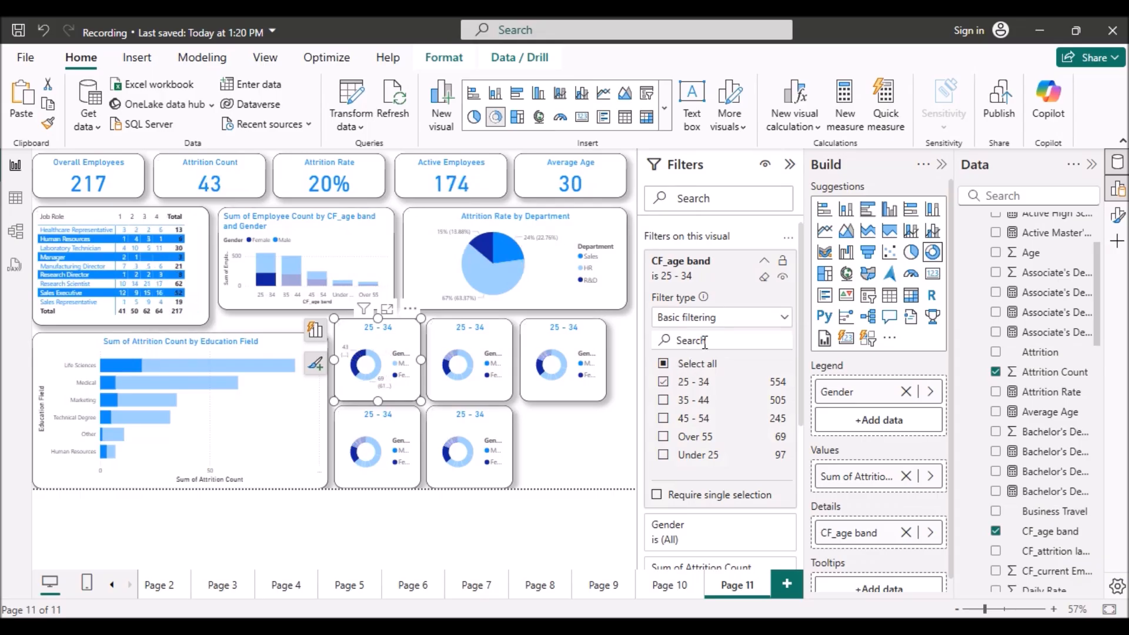
{"action": "left_click", "coordinate": [765, 262]}
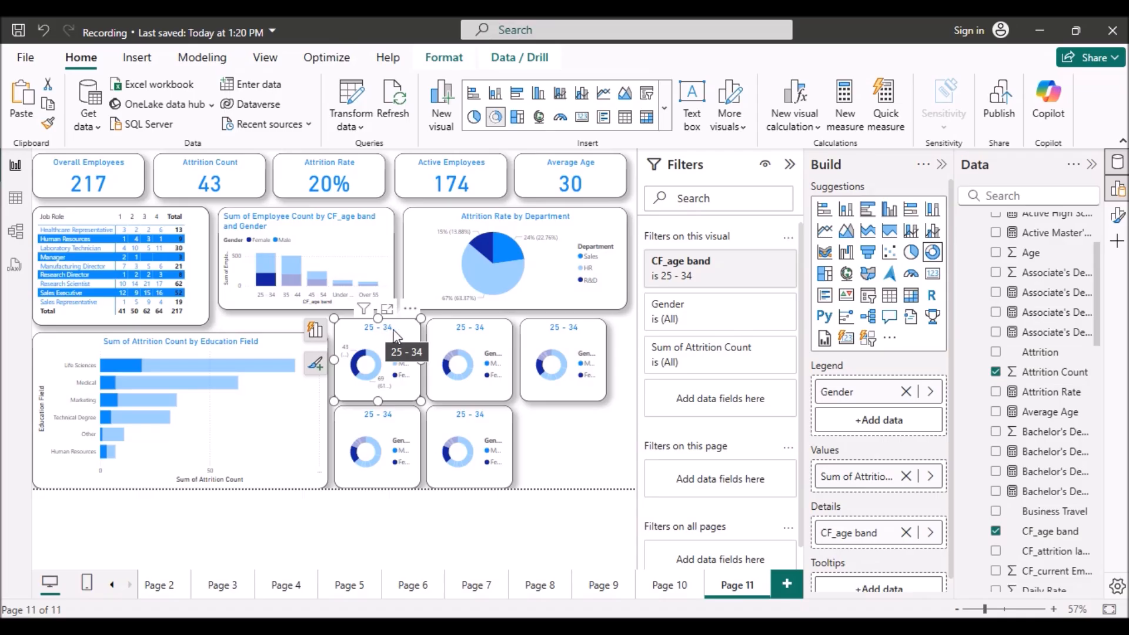
Filter the second upper-row donut chart to CF_age band 35 - 44 and change its title to "35 - 44".
{"action": "left_click", "coordinate": [481, 344]}
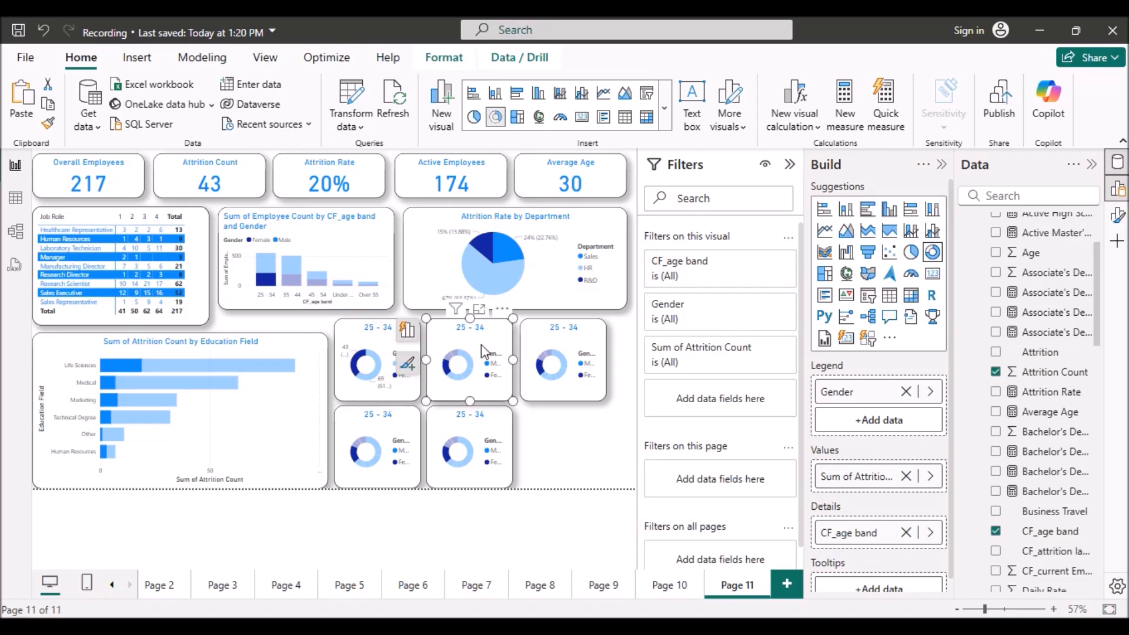
{"action": "left_click", "coordinate": [765, 273]}
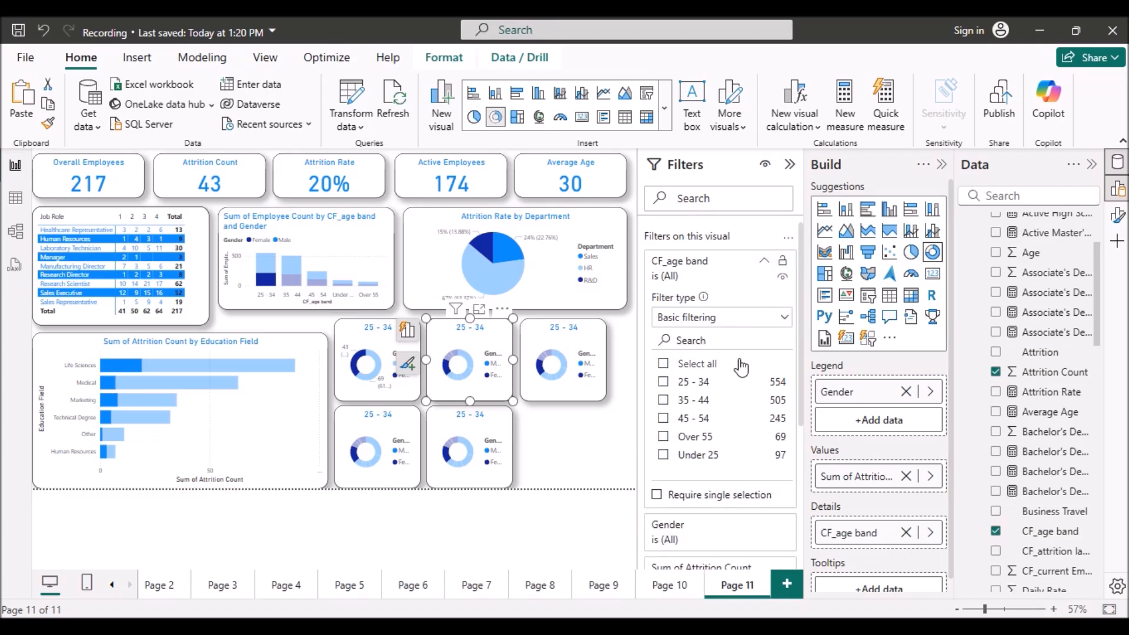
{"action": "left_click", "coordinate": [664, 401]}
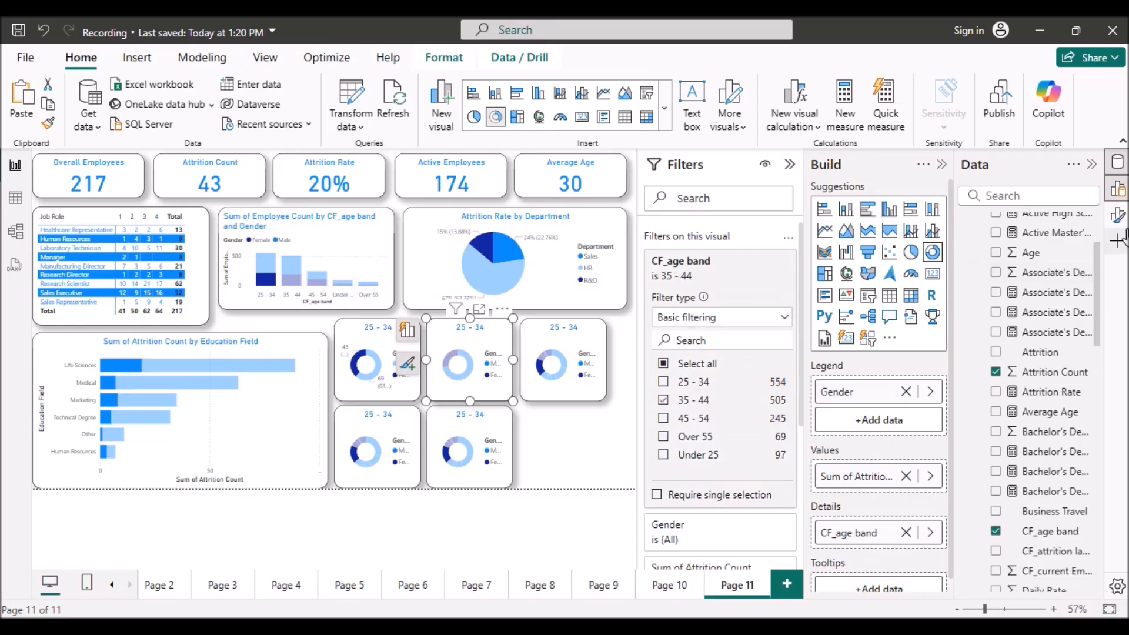
{"action": "left_click", "coordinate": [1116, 215]}
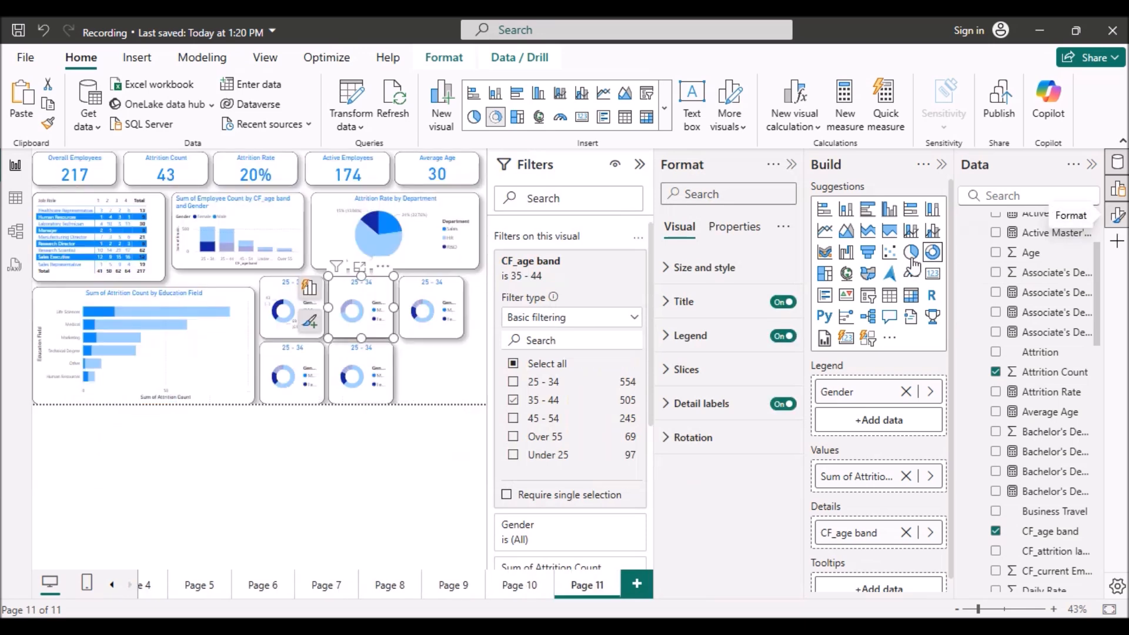
{"action": "left_click", "coordinate": [665, 303]}
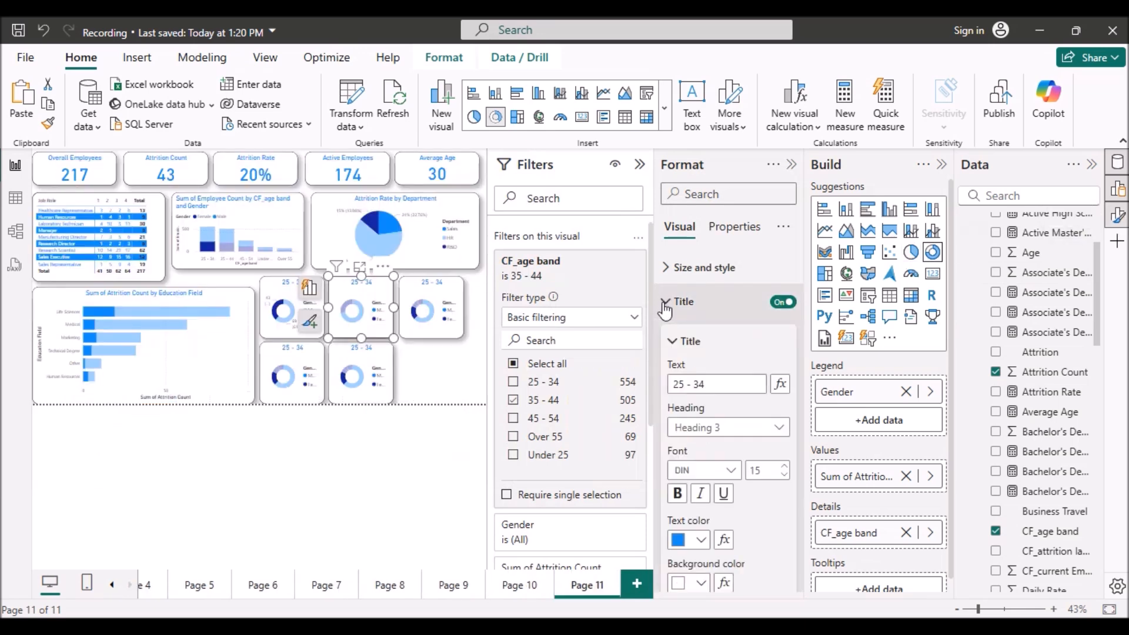
{"action": "left_click", "coordinate": [677, 386]}
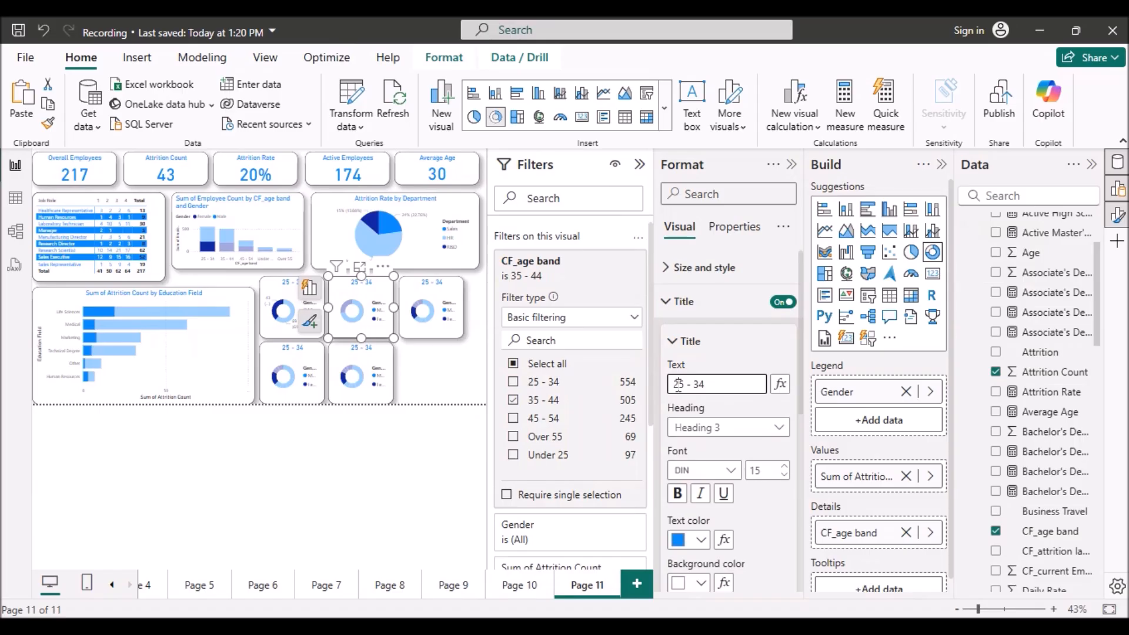
{"action": "key", "text": "BackSpace"}
{"action": "type", "text": "3"}
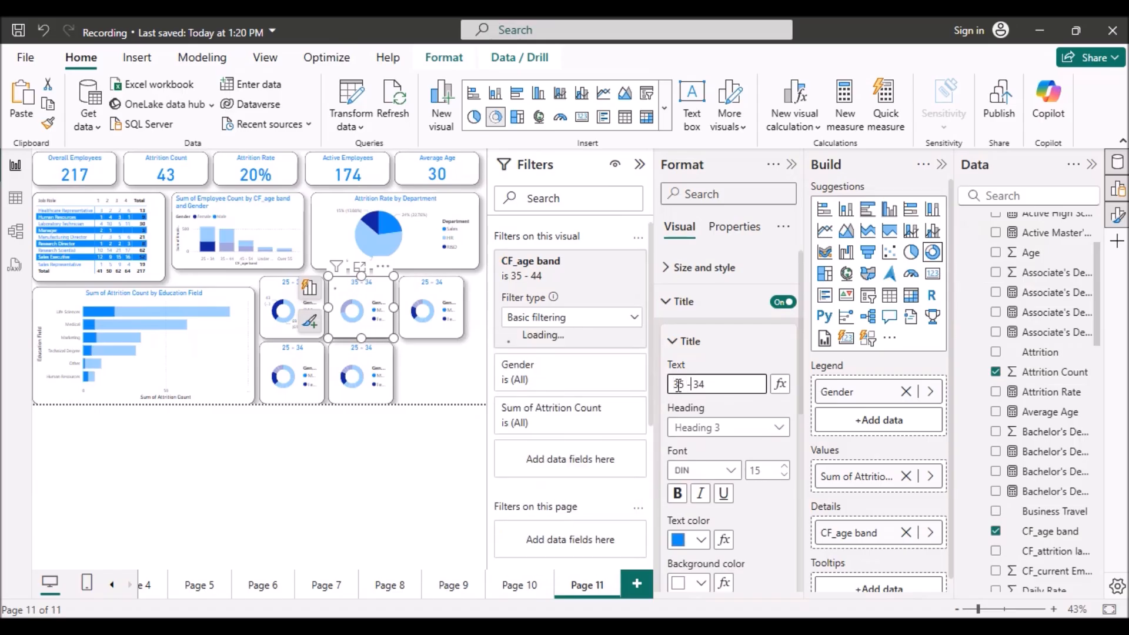
{"action": "key", "text": "BackSpace"}
{"action": "type", "text": "4"}
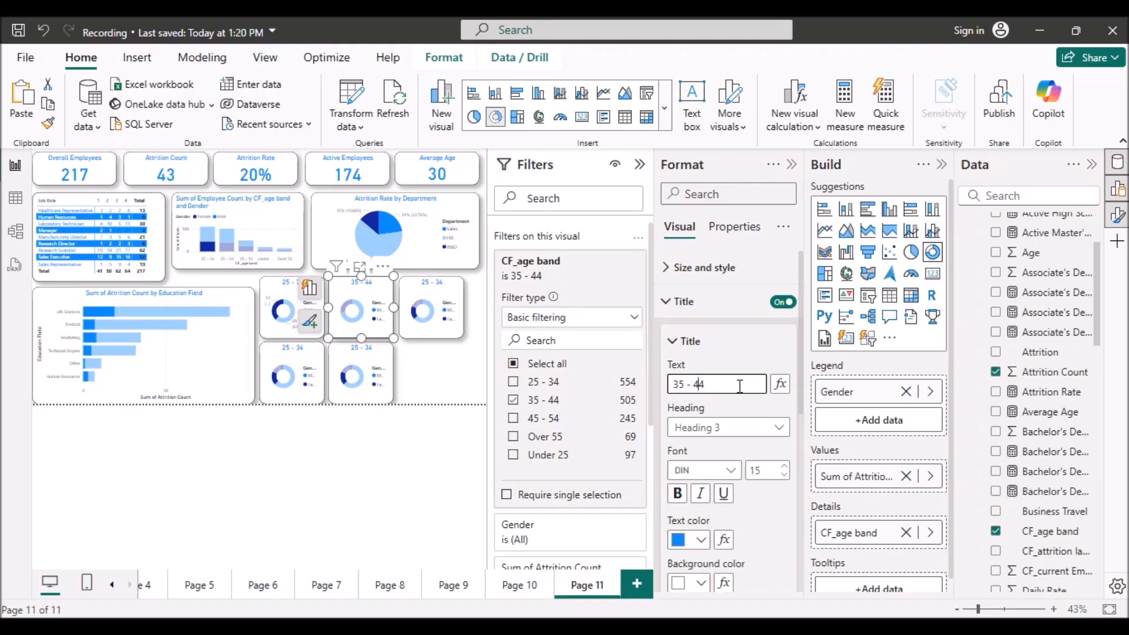
Filter the third upper-row donut chart to CF_age band 45 - 54 and change its title to "45 - 54".
{"action": "left_click", "coordinate": [433, 309]}
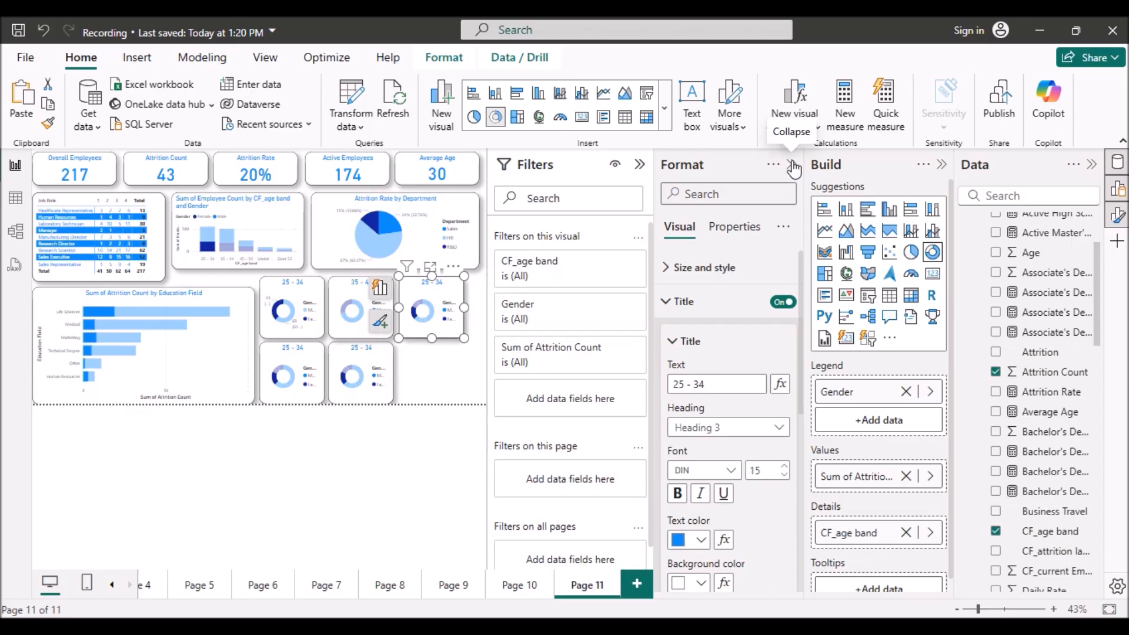
{"action": "left_click", "coordinate": [615, 263]}
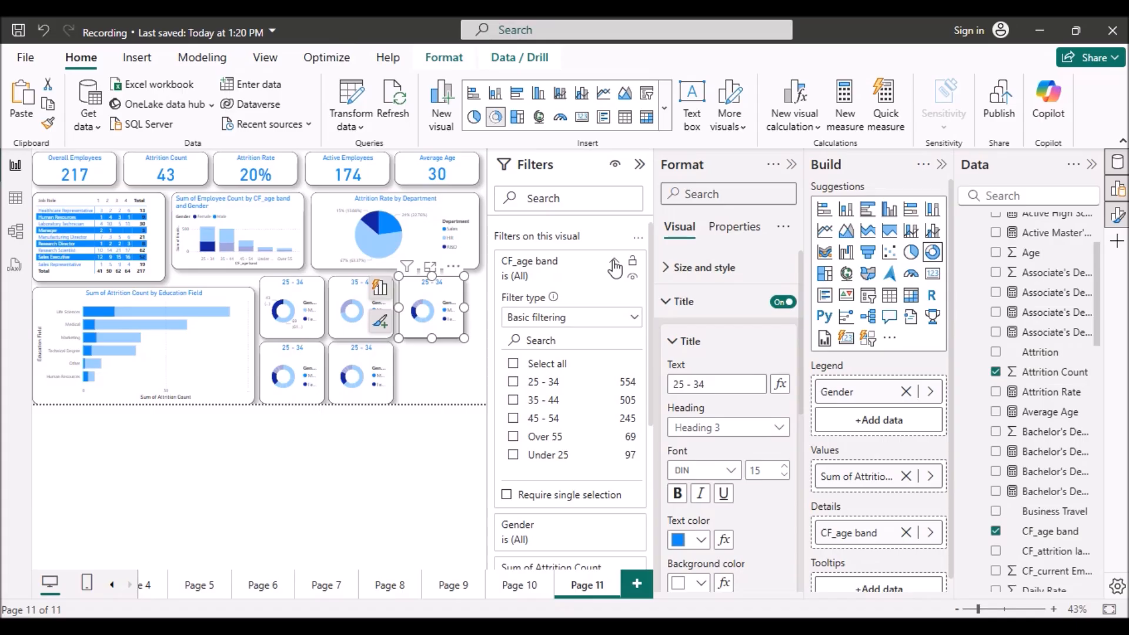
{"action": "left_click", "coordinate": [513, 419]}
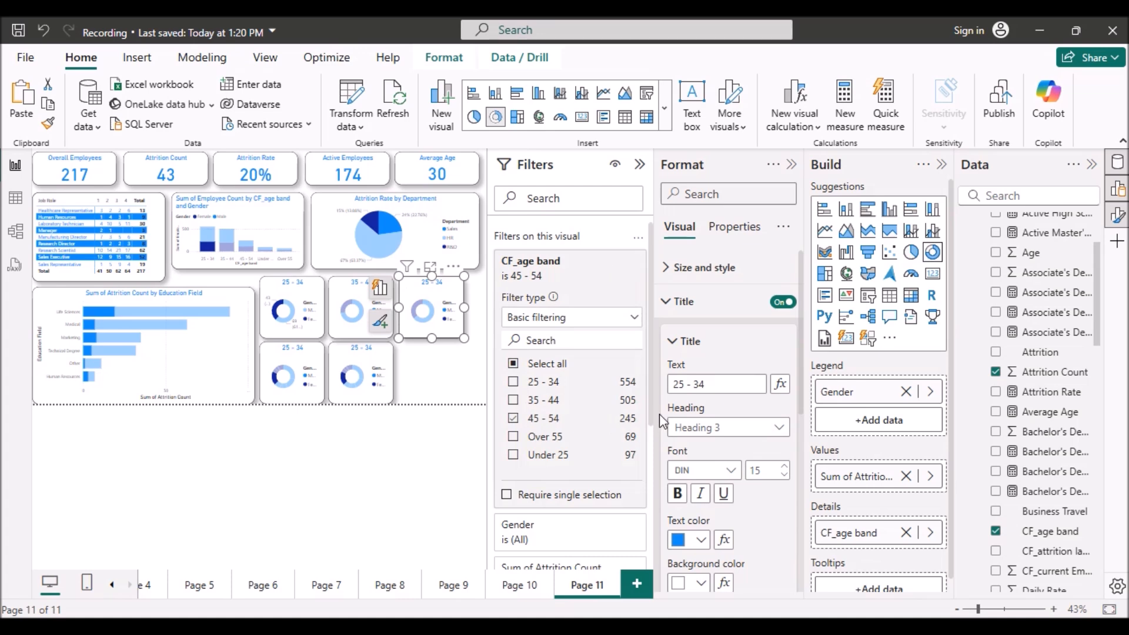
{"action": "left_click", "coordinate": [679, 384]}
{"action": "key", "text": "BackSpace"}
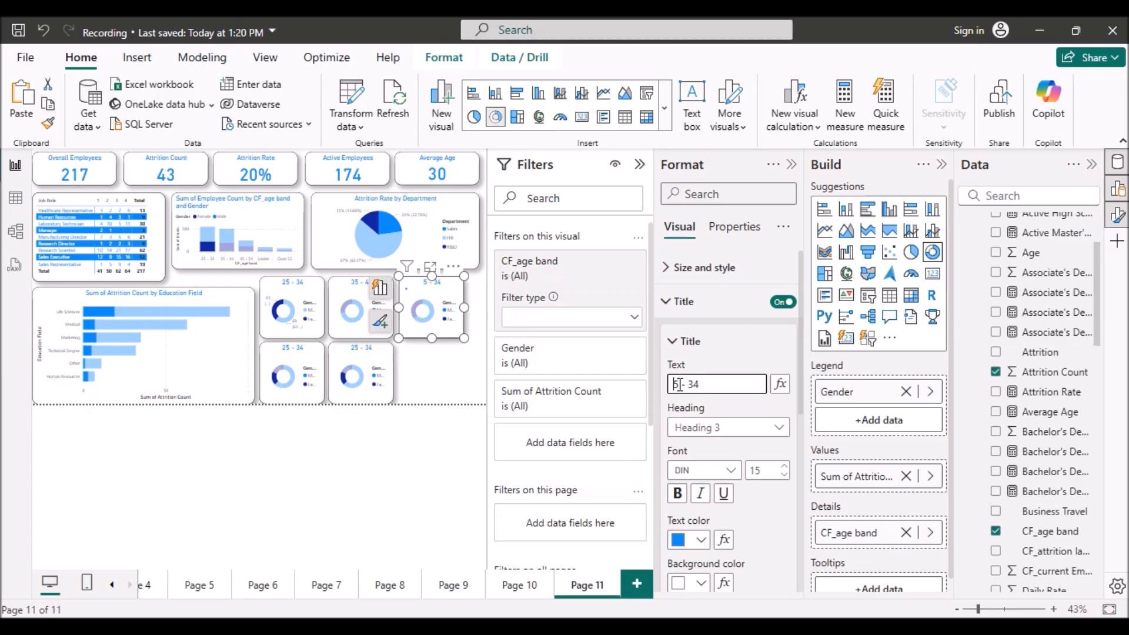
{"action": "type", "text": "4"}
{"action": "key", "text": "Right"}
{"action": "key", "text": "Right"}
{"action": "key", "text": "Right"}
{"action": "key", "text": "Right"}
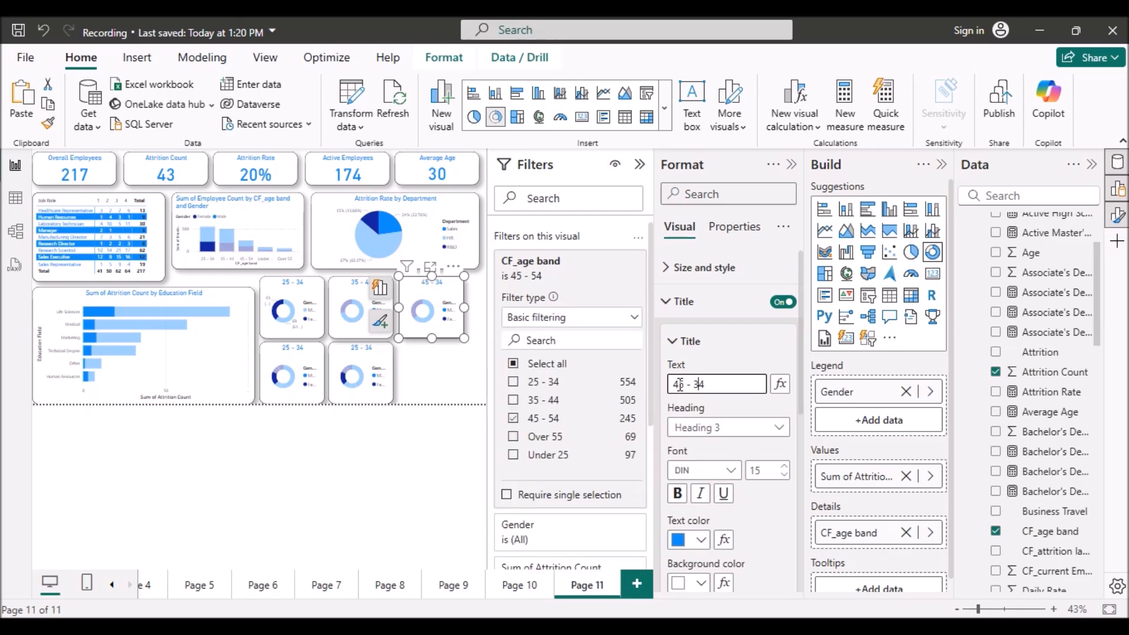
{"action": "key", "text": "BackSpace"}
{"action": "type", "text": "5"}
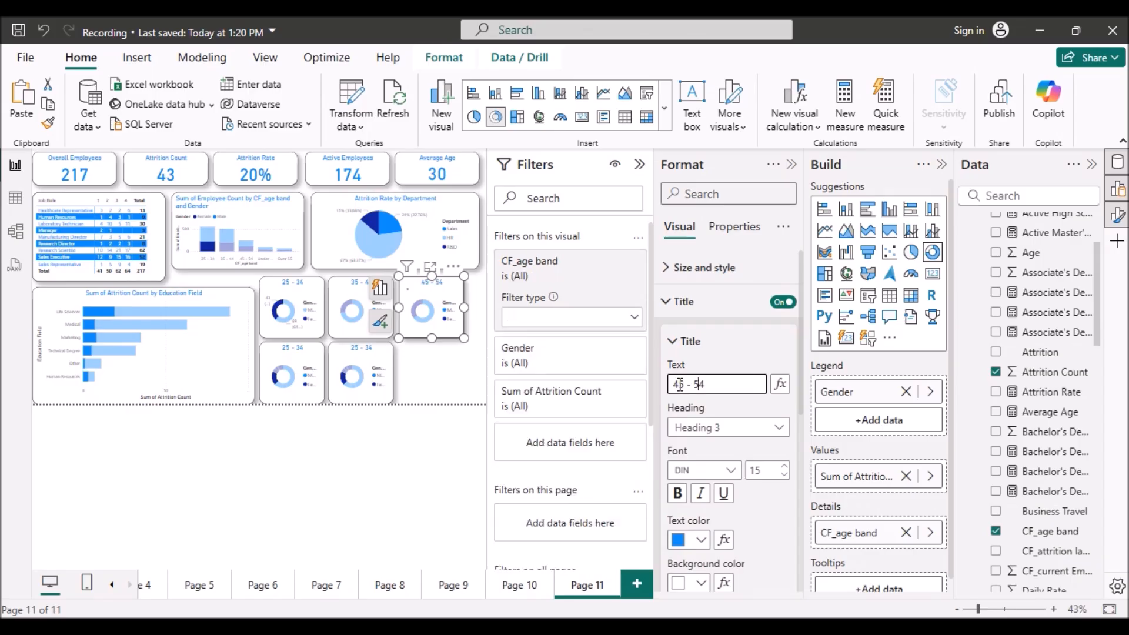
Filter the first lower-row donut chart to CF_age band Over 55 and retitle it "Over 55".
{"action": "left_click", "coordinate": [298, 365]}
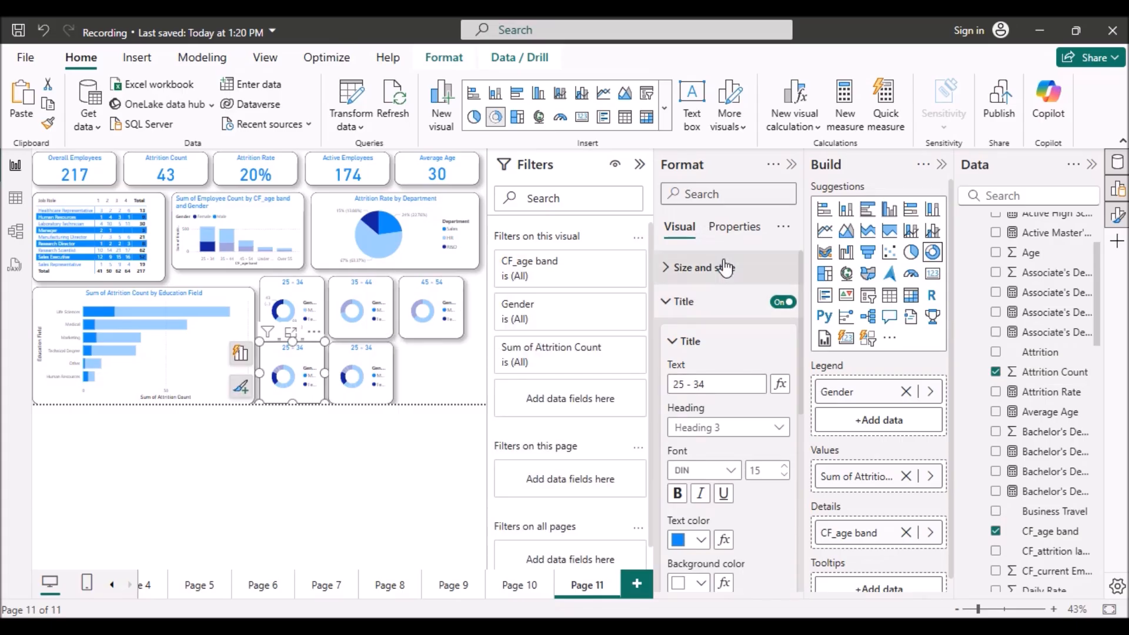
{"action": "left_click", "coordinate": [614, 262]}
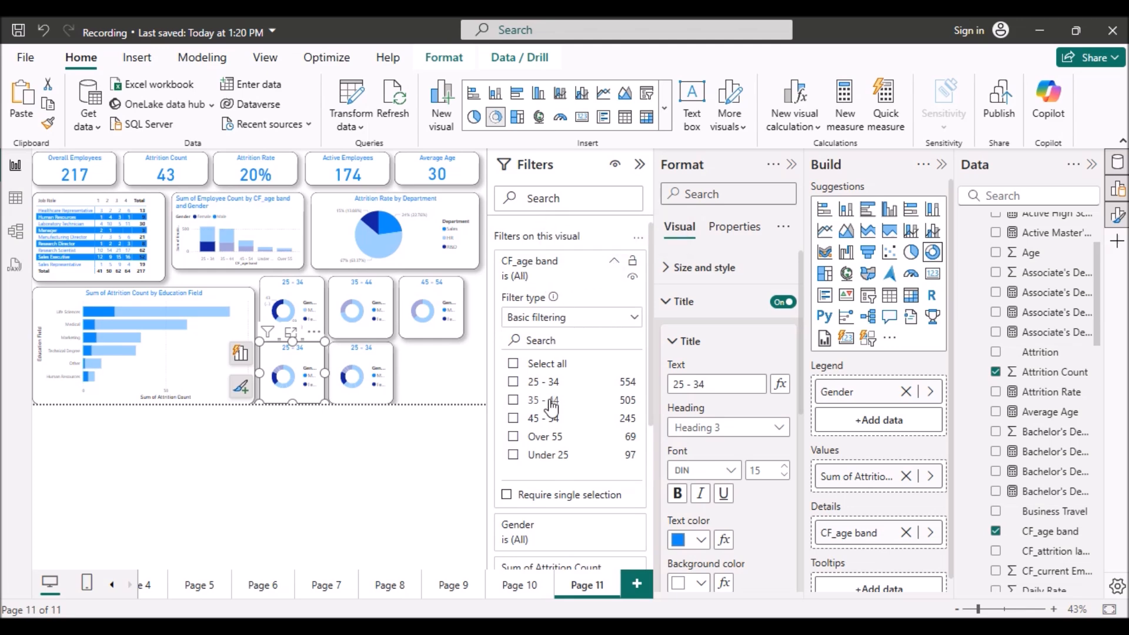
{"action": "left_click", "coordinate": [514, 438]}
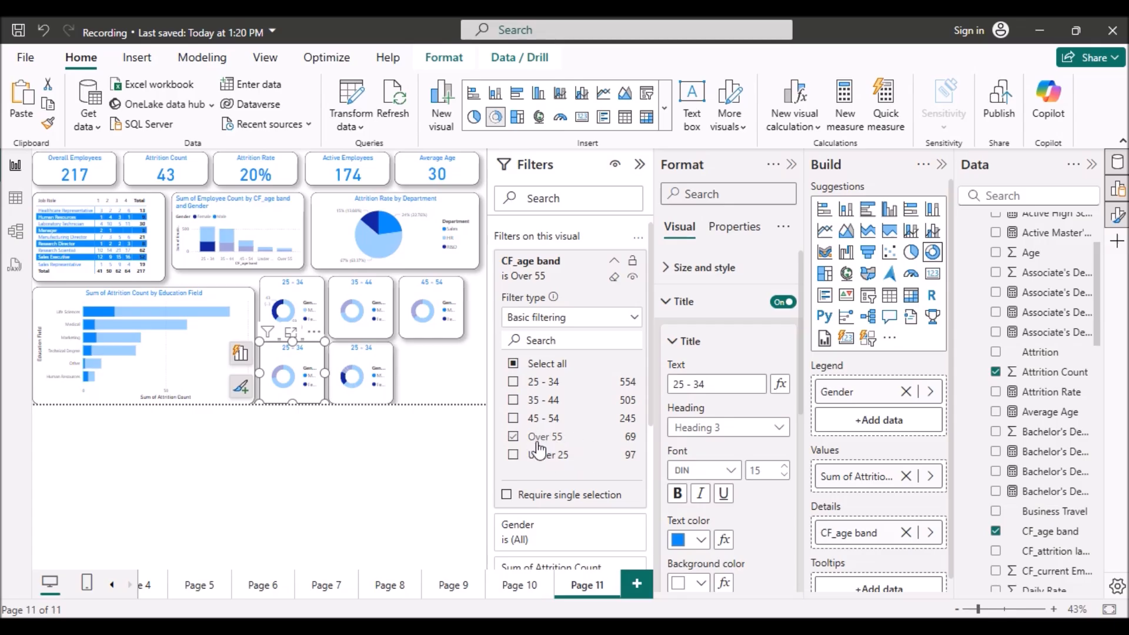
{"action": "left_click", "coordinate": [715, 388]}
{"action": "key", "text": "BackSpace"}
{"action": "key", "text": "BackSpace"}
{"action": "key", "text": "BackSpace"}
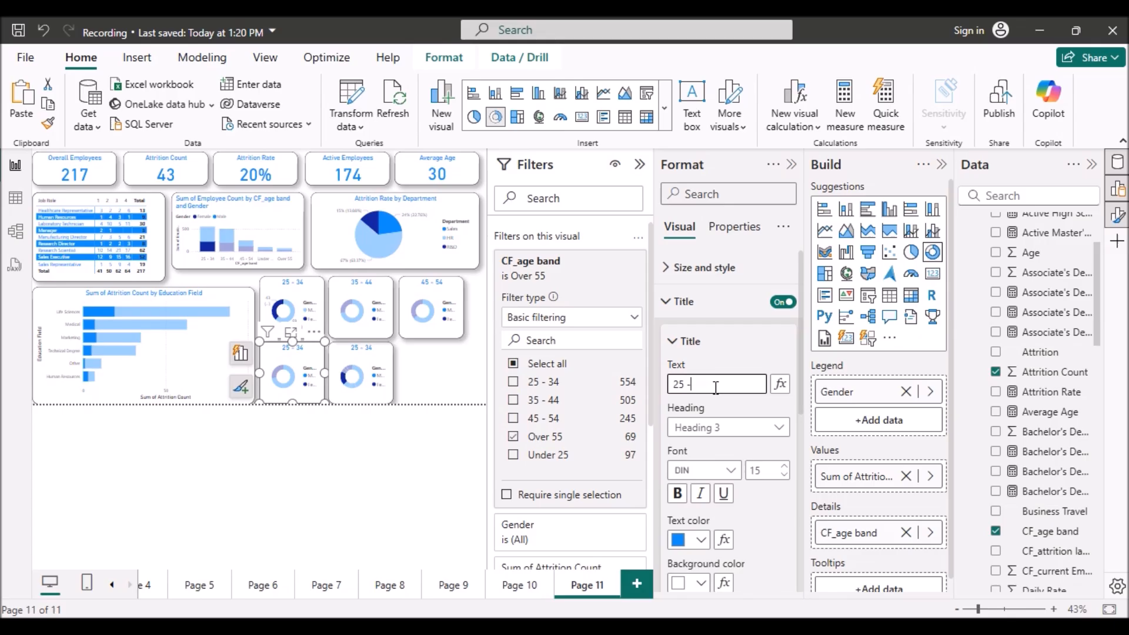
{"action": "key", "text": "BackSpace"}
{"action": "type", "text": "Over 55"}
Filter the second lower-row donut chart to CF_age band Under 25 and retitle it "Under 25".
{"action": "left_click", "coordinate": [372, 382]}
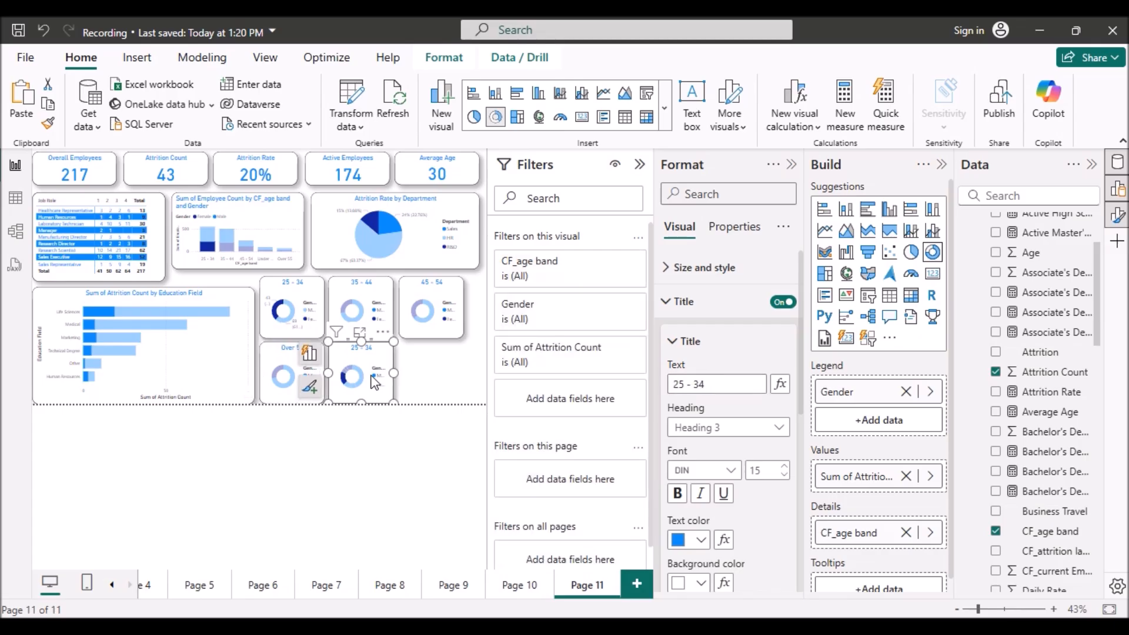
{"action": "left_click", "coordinate": [615, 260]}
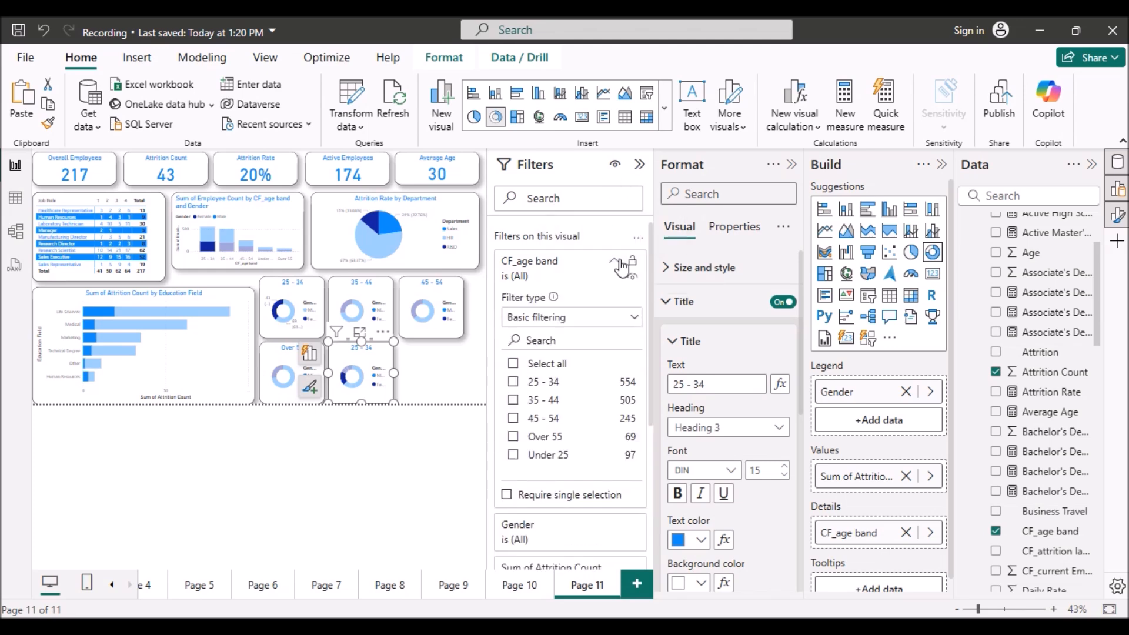
{"action": "left_click", "coordinate": [513, 455]}
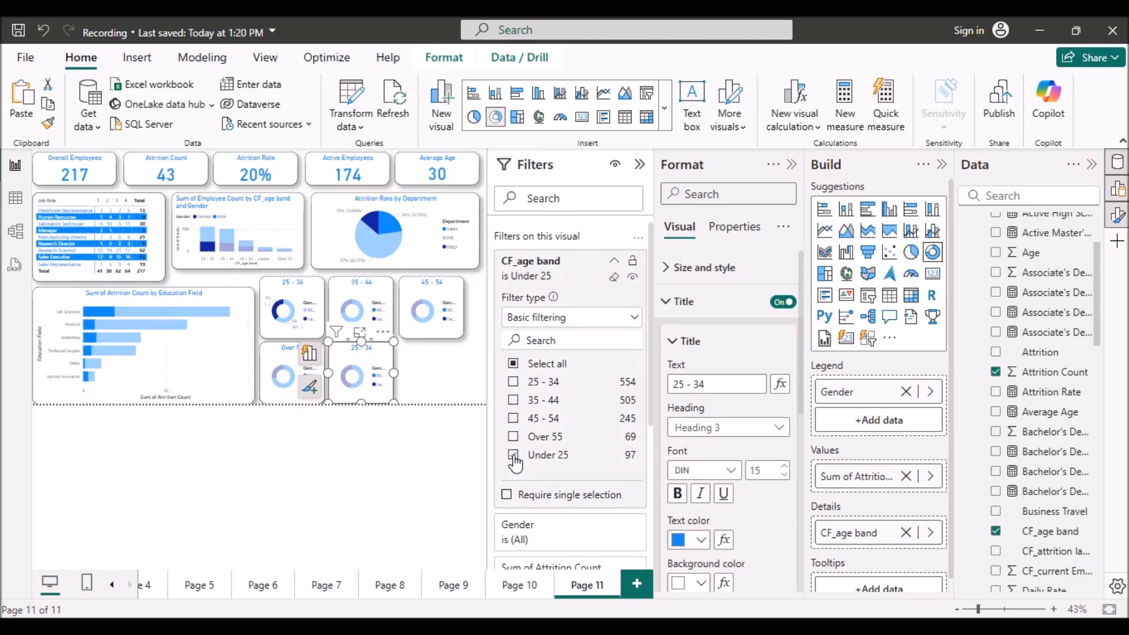
{"action": "left_click", "coordinate": [722, 385]}
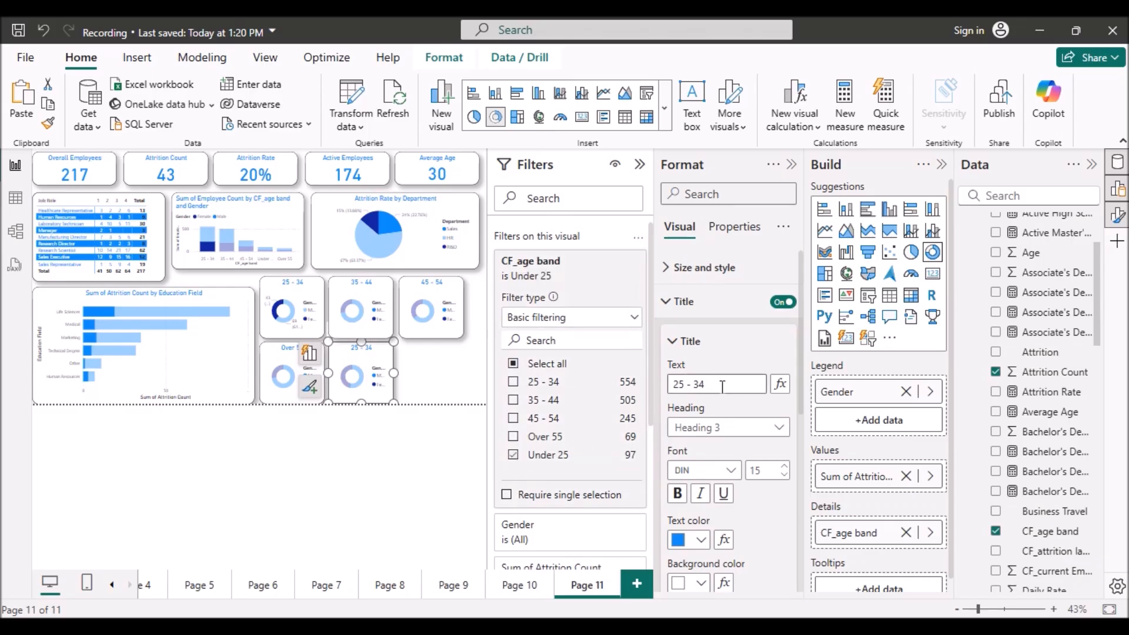
{"action": "key", "text": "BackSpace"}
{"action": "key", "text": "BackSpace"}
{"action": "key", "text": "BackSpace"}
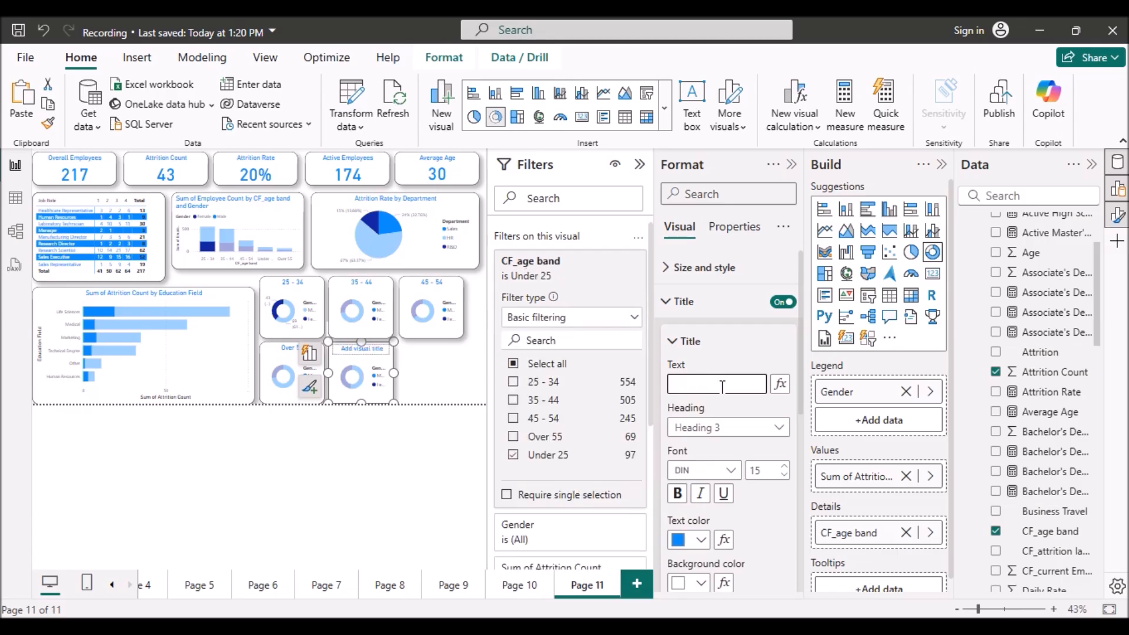
{"action": "type", "text": "Under 25"}
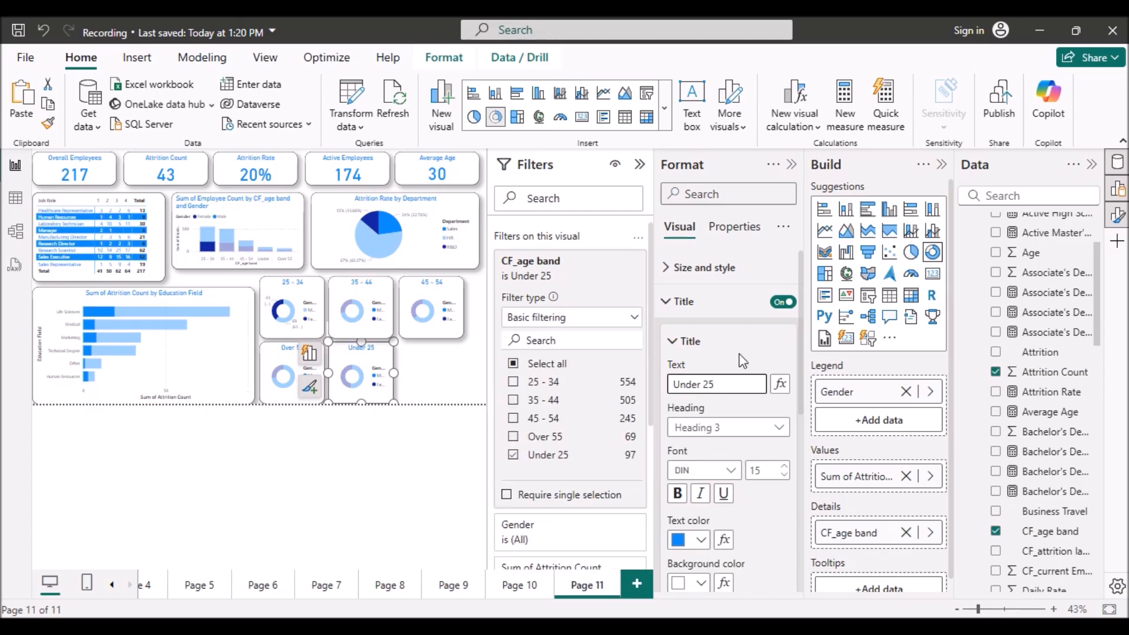
{"action": "left_click", "coordinate": [791, 165]}
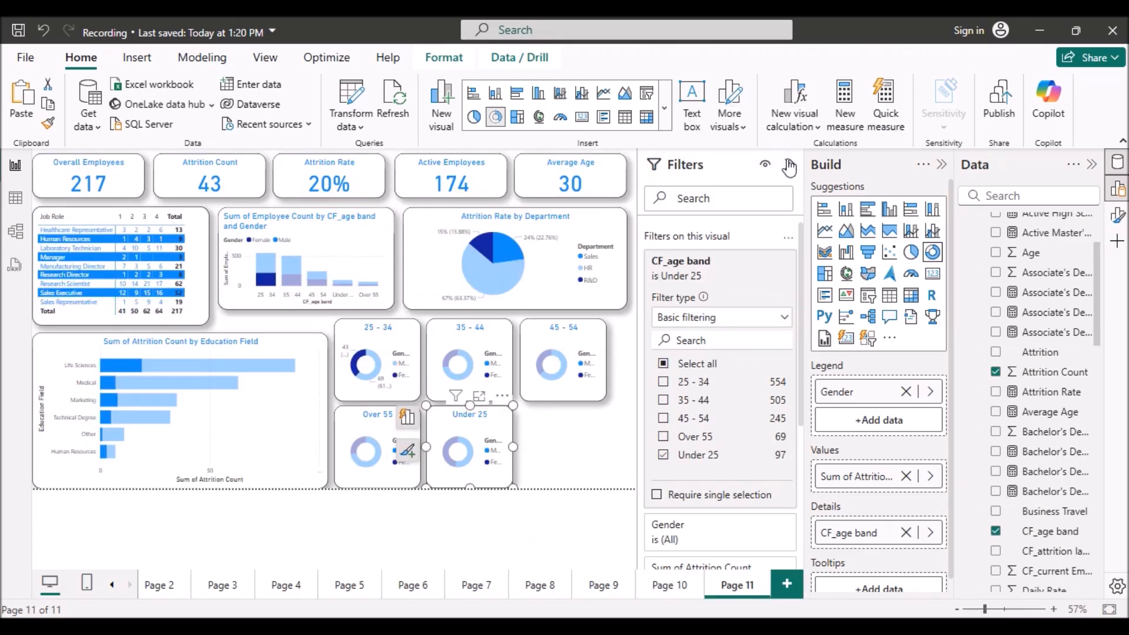
{"action": "left_click", "coordinate": [789, 164]}
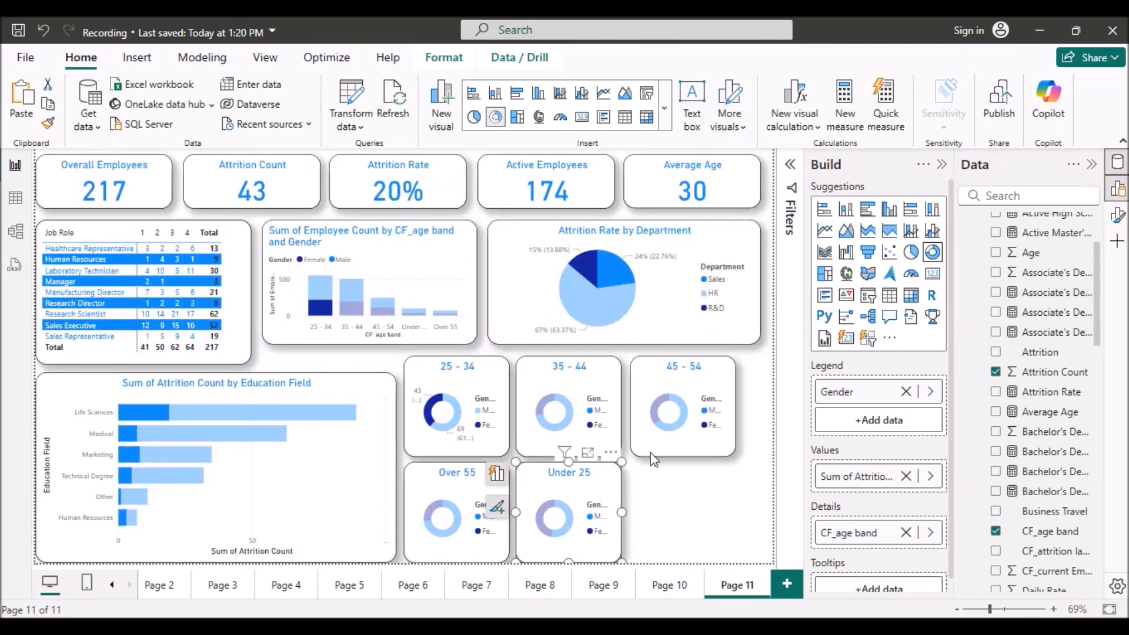
Give the page's canvas background a light blue theme color with 0% transparency.
{"action": "left_click", "coordinate": [663, 478]}
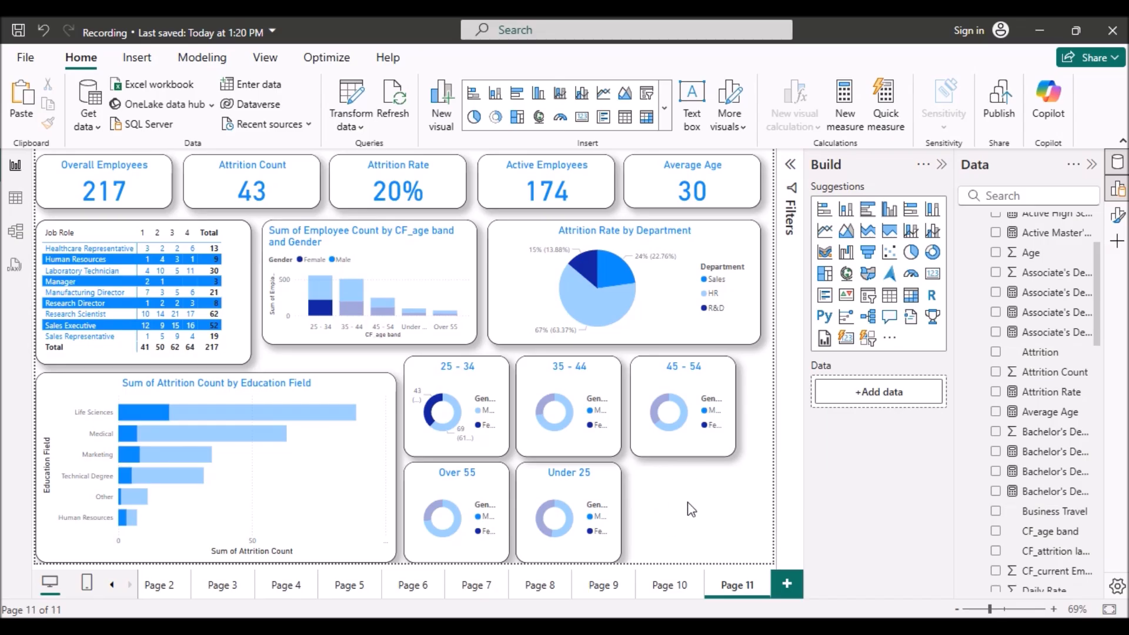
{"action": "left_click", "coordinate": [1118, 215]}
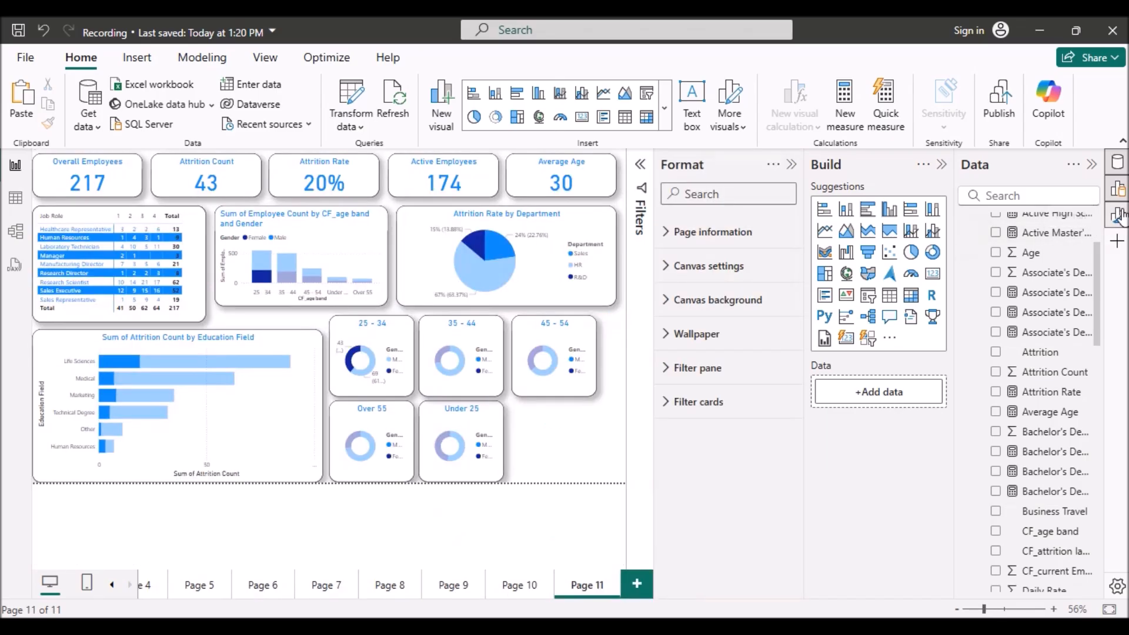
{"action": "left_click", "coordinate": [665, 301]}
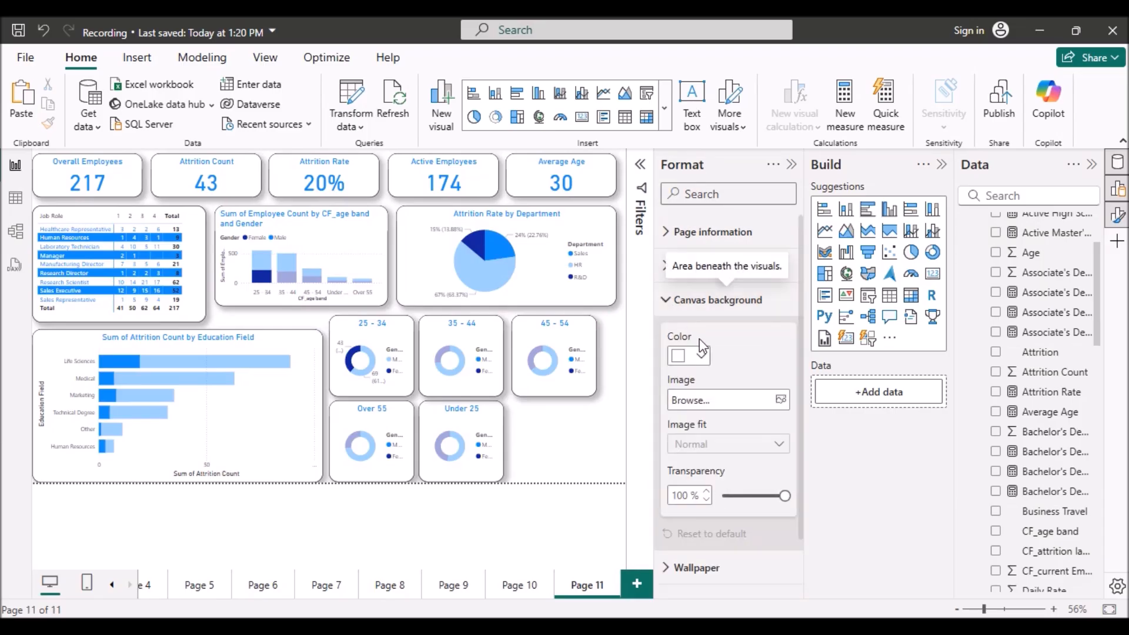
{"action": "left_click", "coordinate": [699, 357]}
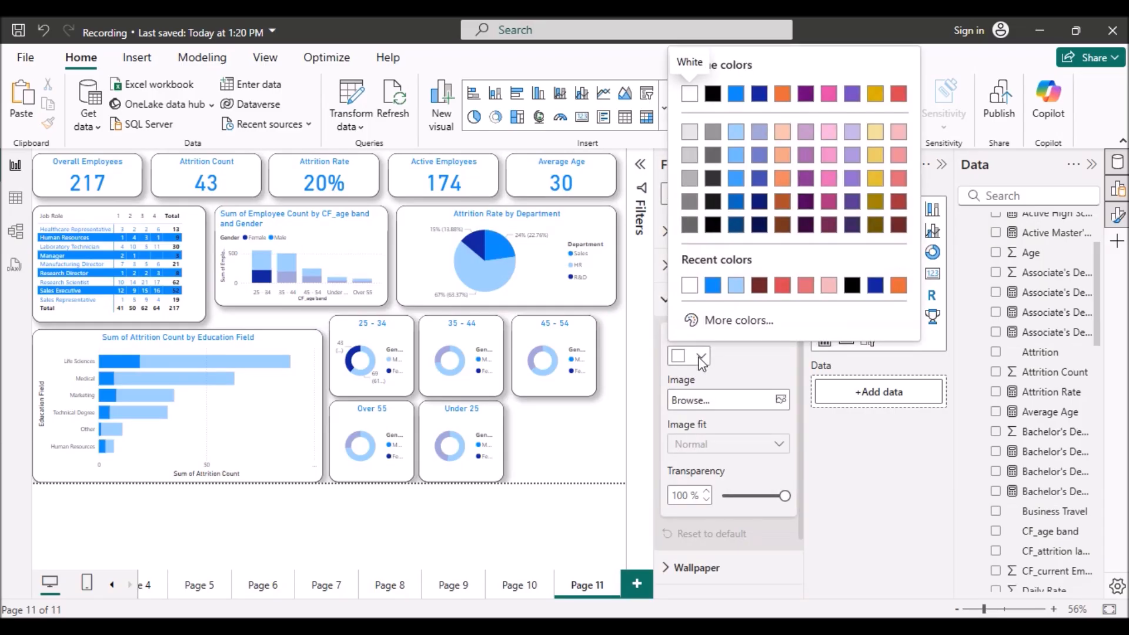
{"action": "left_click", "coordinate": [735, 132]}
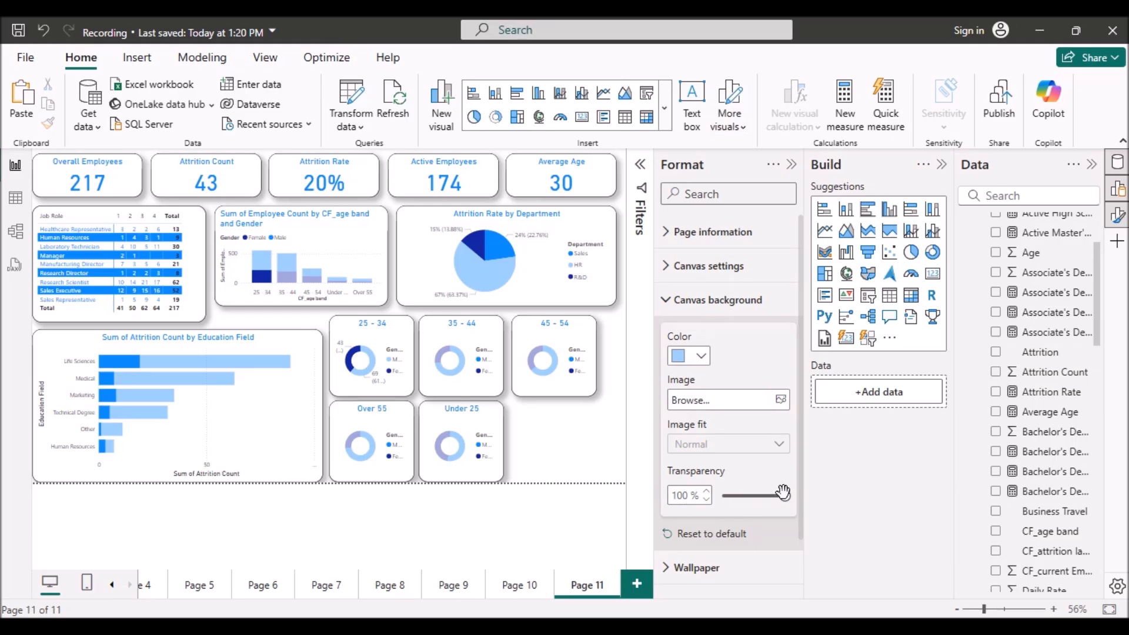
{"action": "left_click_drag", "start_coordinate": [785, 495], "coordinate": [722, 499]}
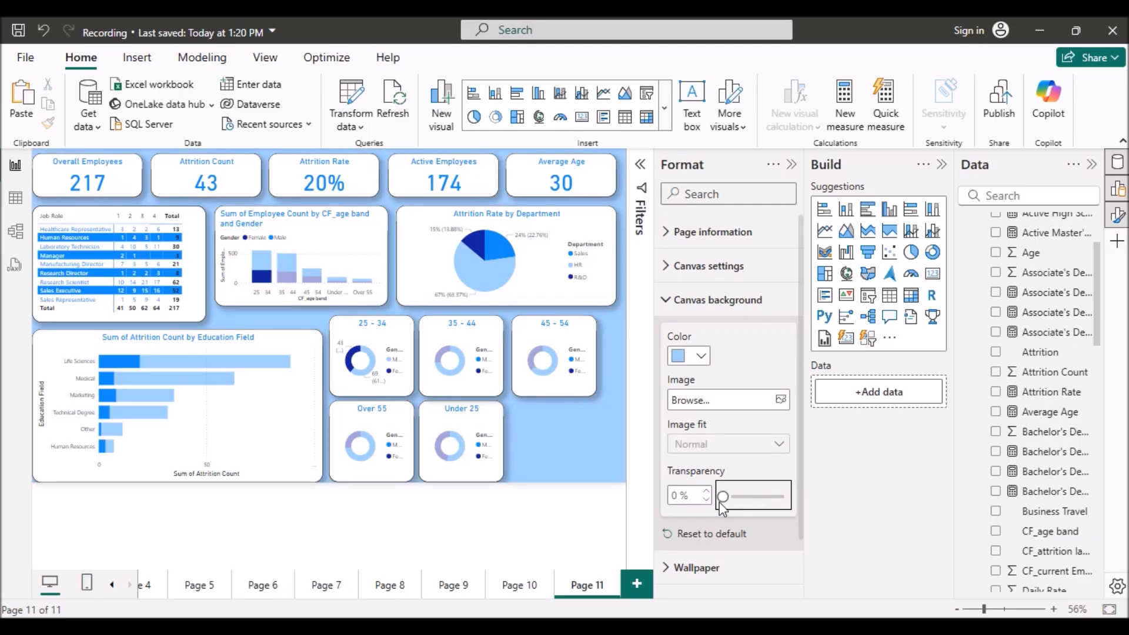
Try 50% transparency on the canvas background and return it to 0%.
{"action": "left_click_drag", "start_coordinate": [723, 496], "coordinate": [731, 498]}
{"action": "left_click_drag", "start_coordinate": [732, 498], "coordinate": [753, 496]}
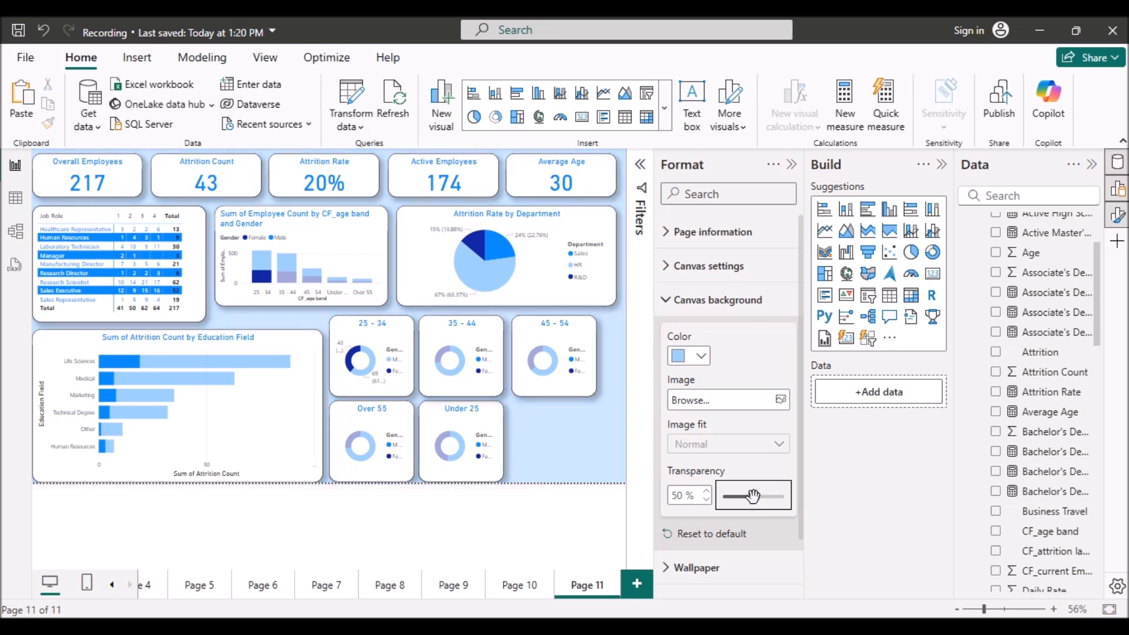
{"action": "left_click_drag", "start_coordinate": [752, 496], "coordinate": [733, 497]}
{"action": "left_click_drag", "start_coordinate": [734, 496], "coordinate": [722, 496]}
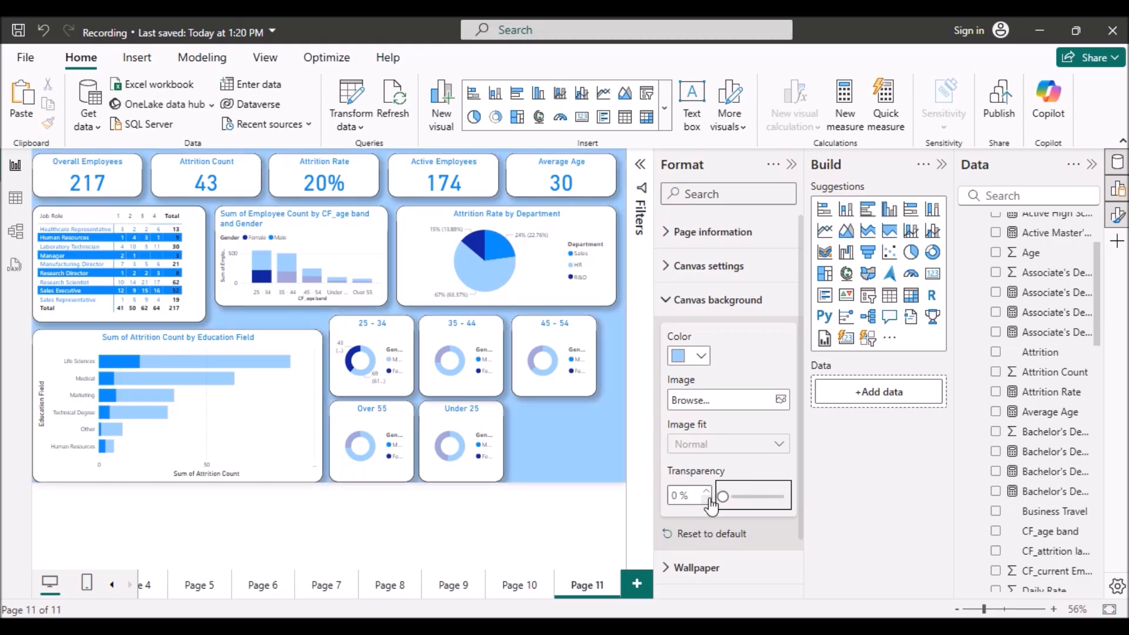
{"action": "left_click", "coordinate": [668, 301]}
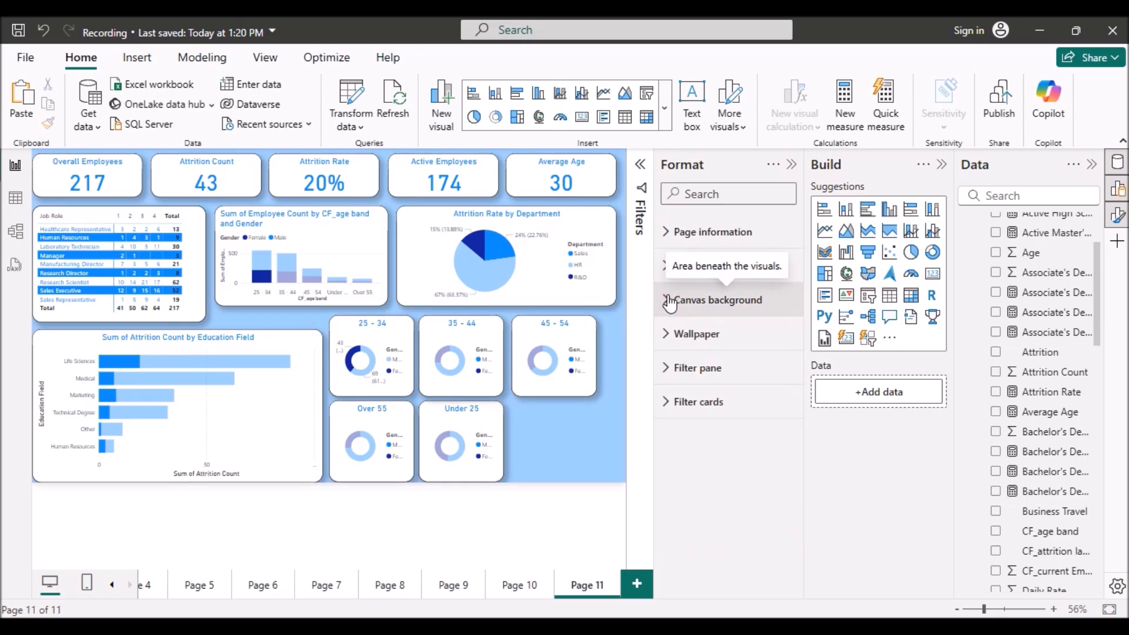
{"action": "left_click", "coordinate": [791, 166]}
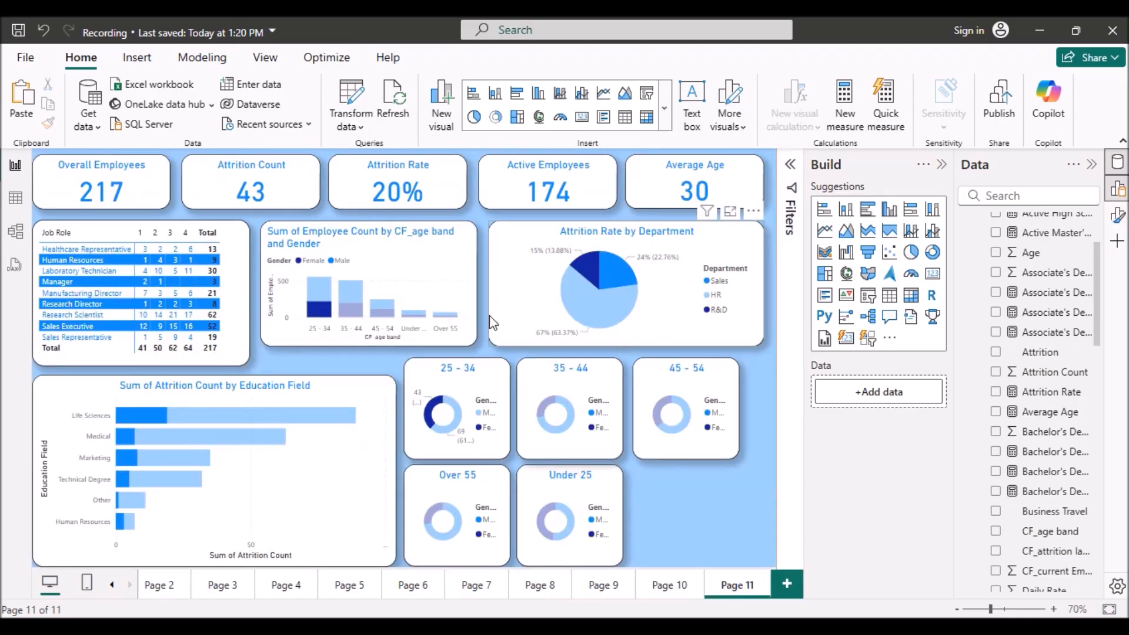
Try heights of 219, 221 and 222 for the employee count by CF_age band and gender column chart.
{"action": "left_click", "coordinate": [376, 295]}
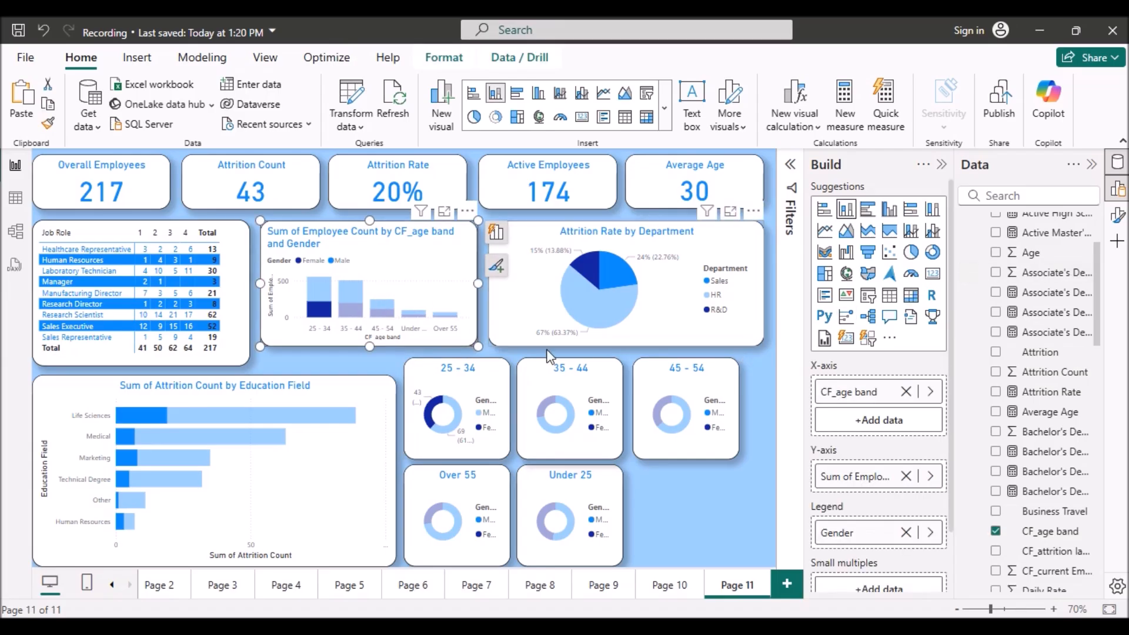
{"action": "left_click", "coordinate": [1118, 216]}
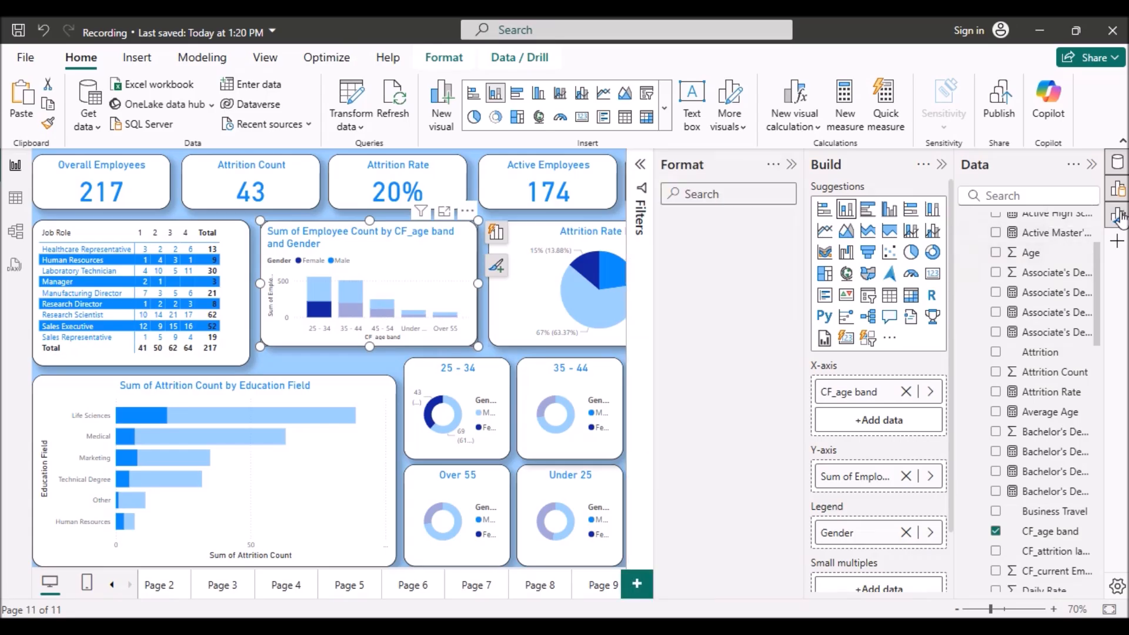
{"action": "left_click", "coordinate": [664, 270]}
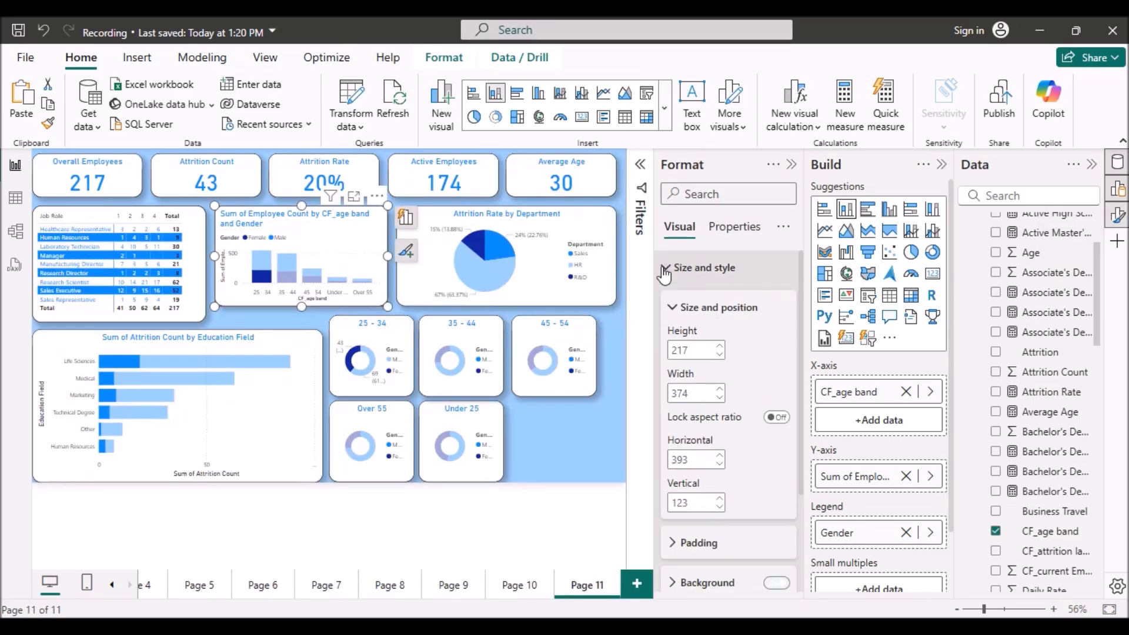
{"action": "left_click", "coordinate": [691, 351]}
{"action": "type", "text": "21"}
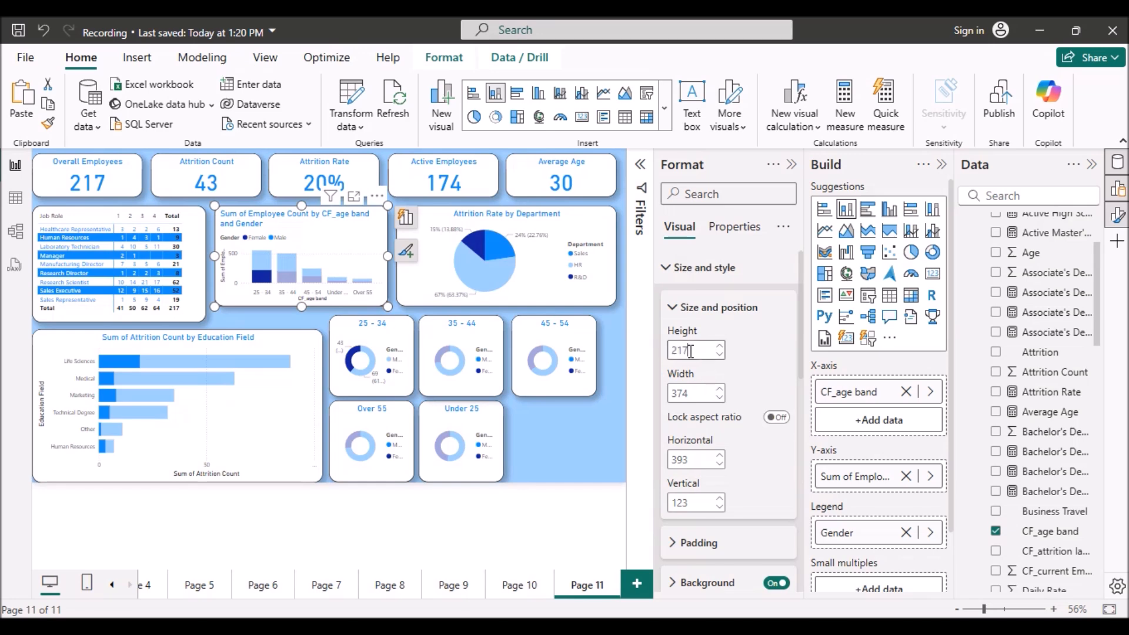
{"action": "type", "text": "9"}
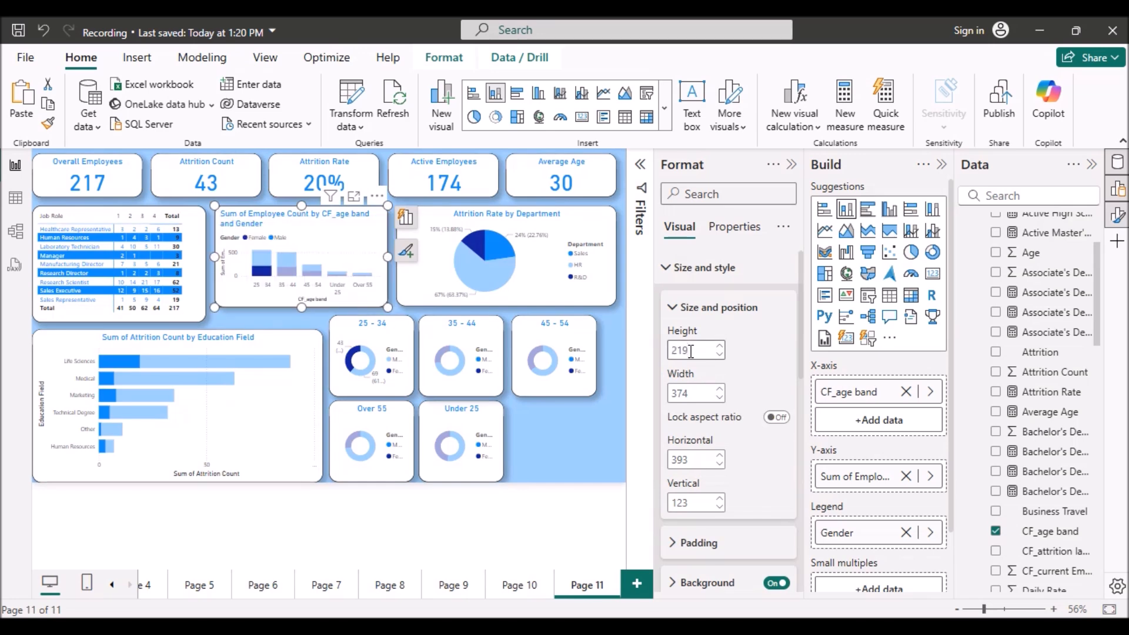
{"action": "key", "text": "BackSpace"}
{"action": "key", "text": "BackSpace"}
{"action": "type", "text": "20"}
{"action": "key", "text": "BackSpace"}
{"action": "type", "text": "1"}
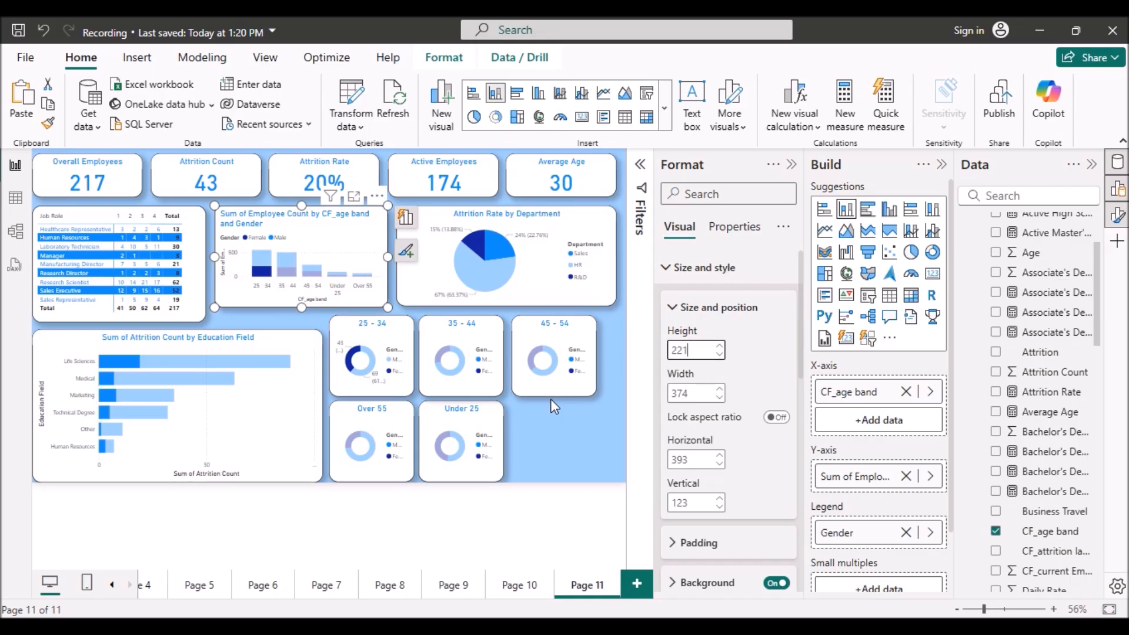
{"action": "key", "text": "BackSpace"}
{"action": "type", "text": "2"}
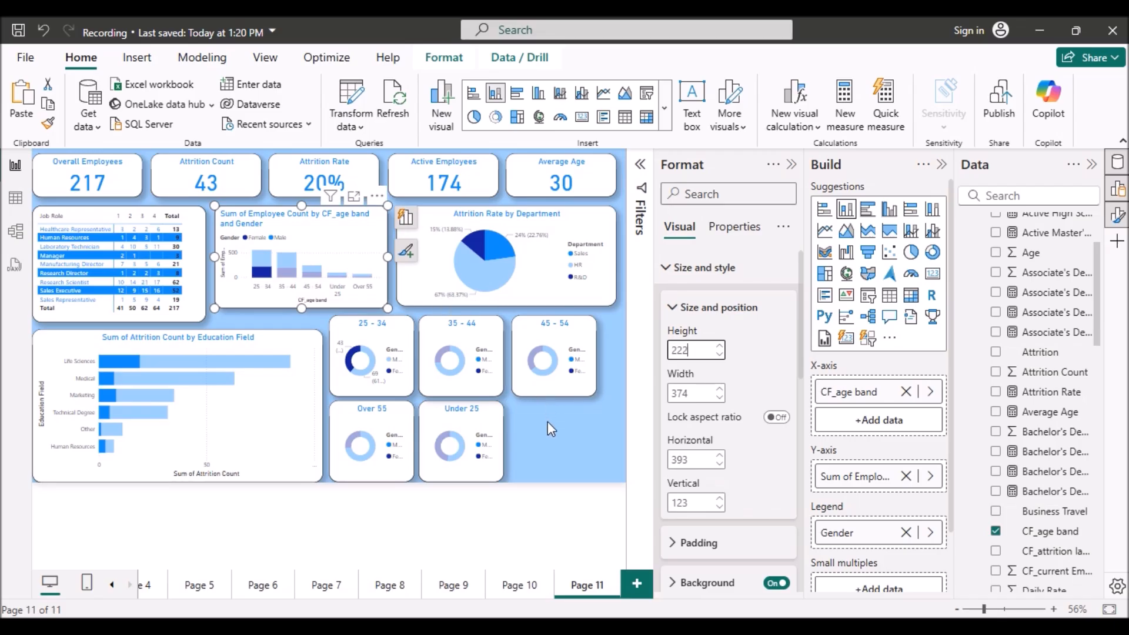
{"action": "left_click", "coordinate": [548, 421]}
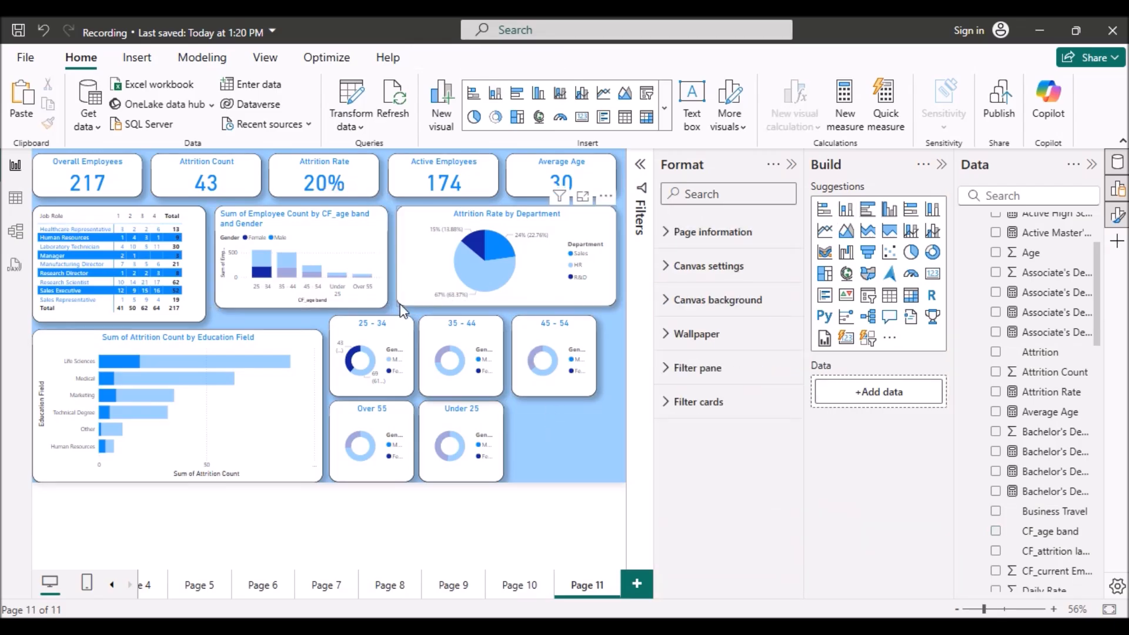
Set the height of the employee count by CF_age band and gender column chart to 221.
{"action": "left_click", "coordinate": [351, 292]}
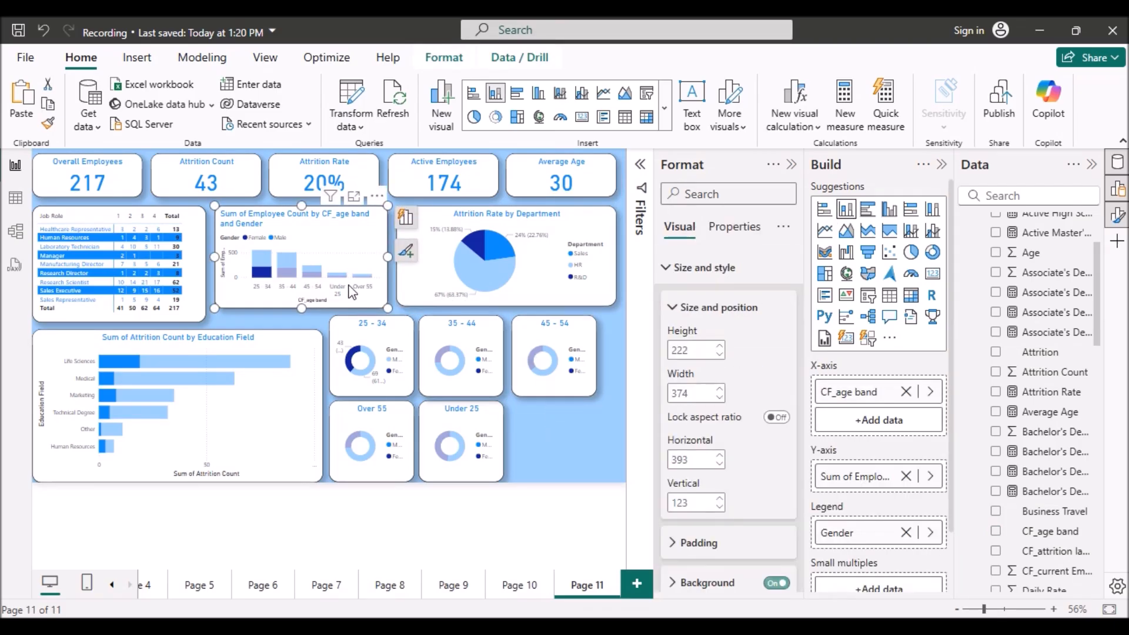
{"action": "left_click", "coordinate": [687, 348]}
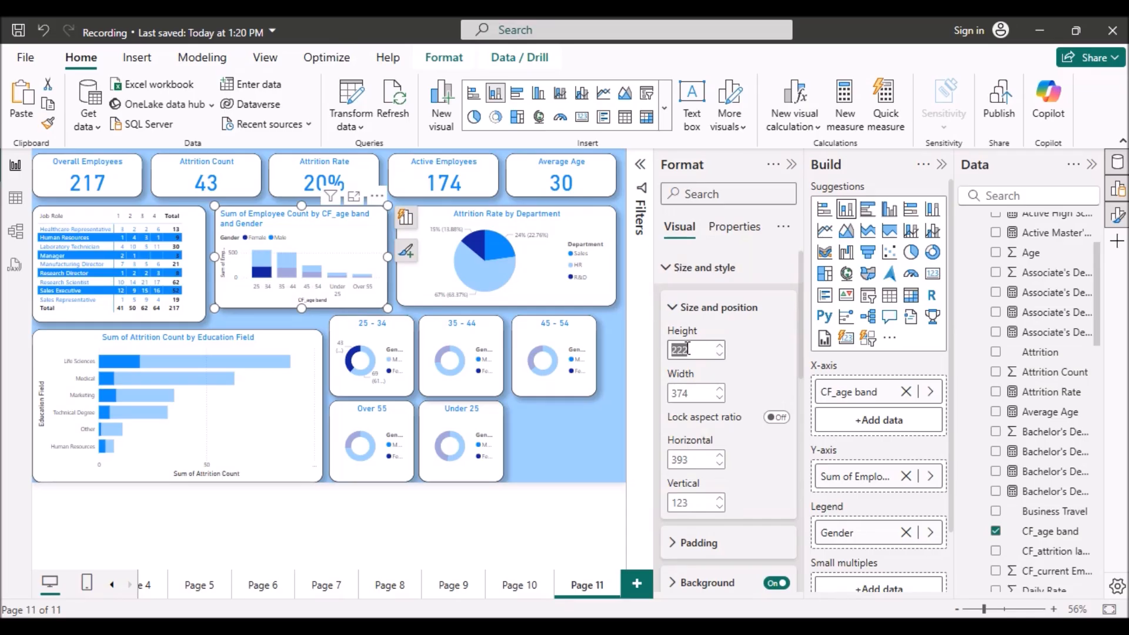
{"action": "key", "text": "BackSpace"}
{"action": "type", "text": "2"}
{"action": "key", "text": "BackSpace"}
{"action": "type", "text": "1"}
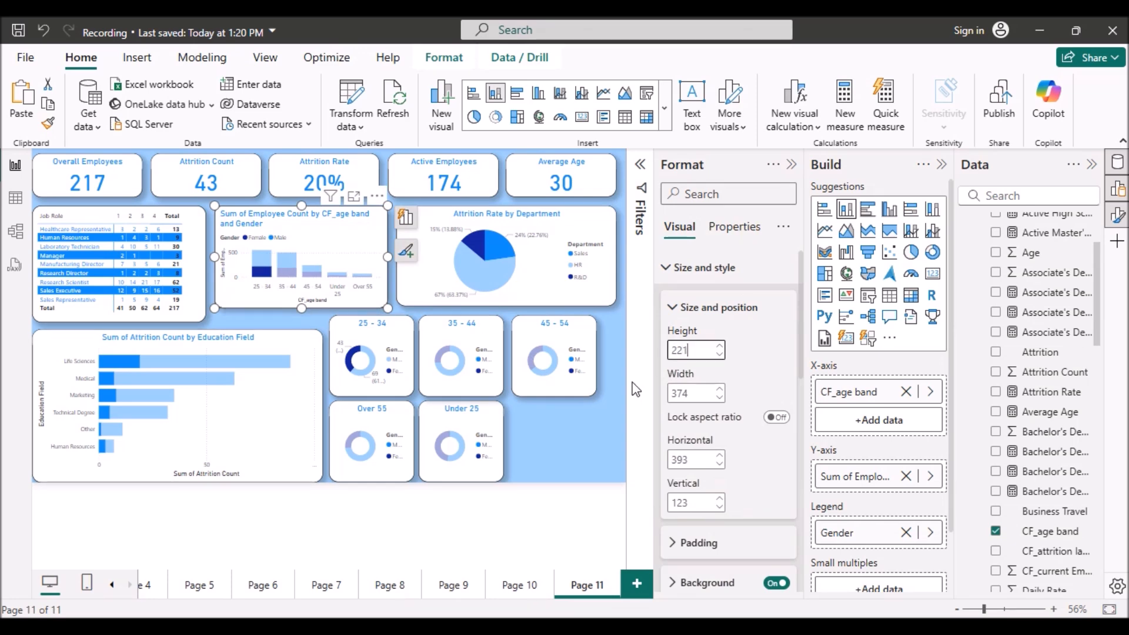
{"action": "left_click", "coordinate": [566, 434]}
{"action": "left_click", "coordinate": [378, 288]}
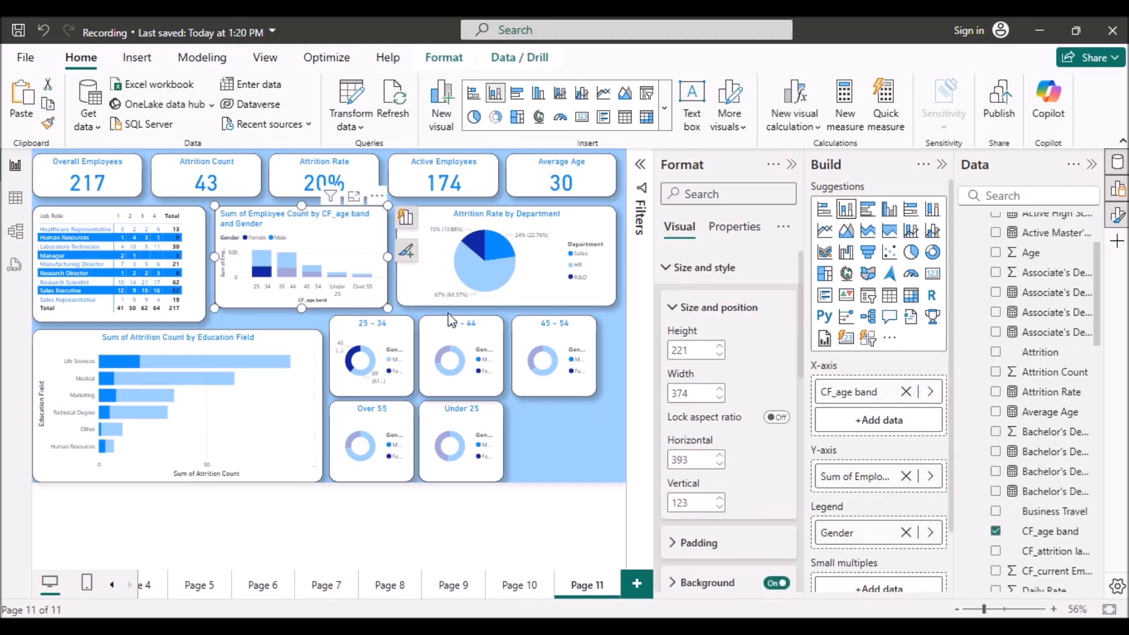
Set the height of the Attrition Rate by Department pie chart to 221.
{"action": "left_click", "coordinate": [445, 288]}
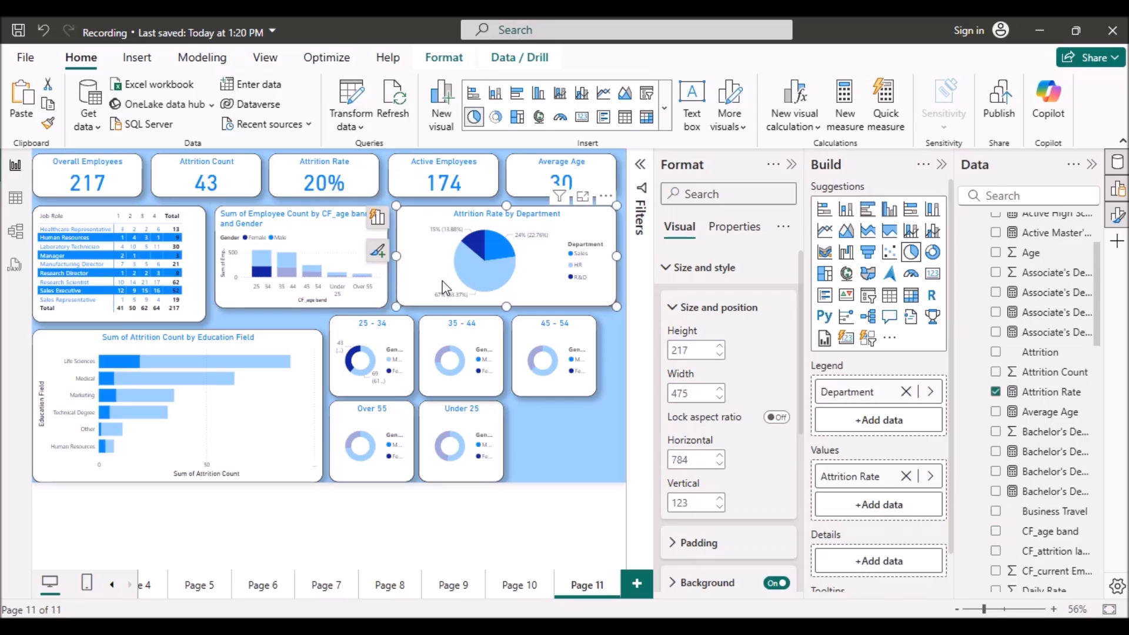
{"action": "double_click", "coordinate": [692, 349]}
{"action": "type", "text": "22"}
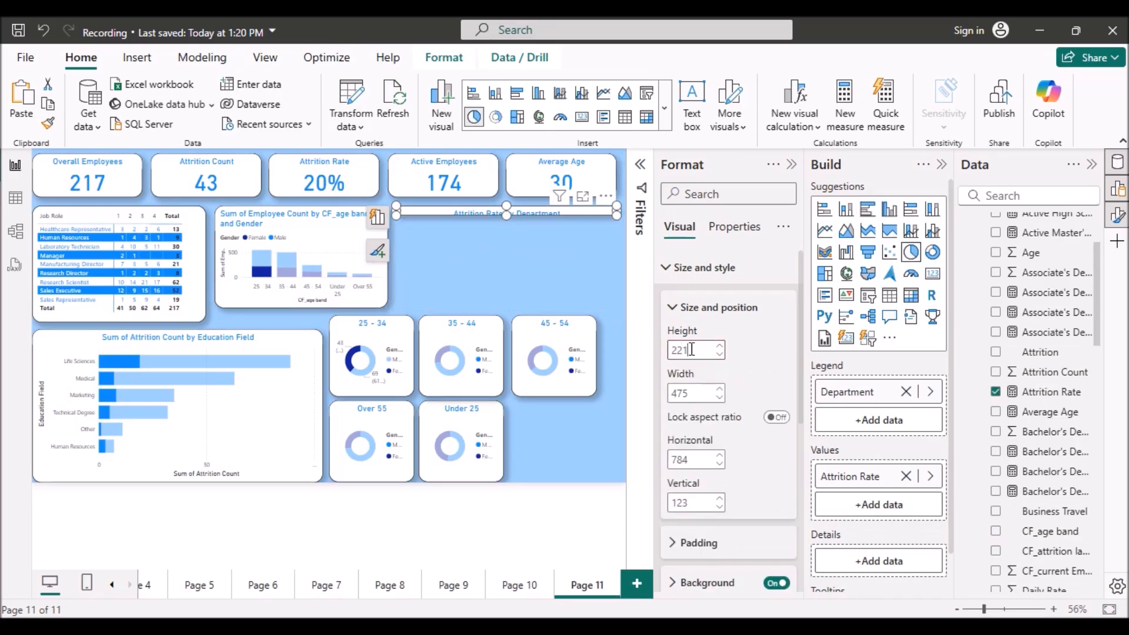
{"action": "type", "text": "1"}
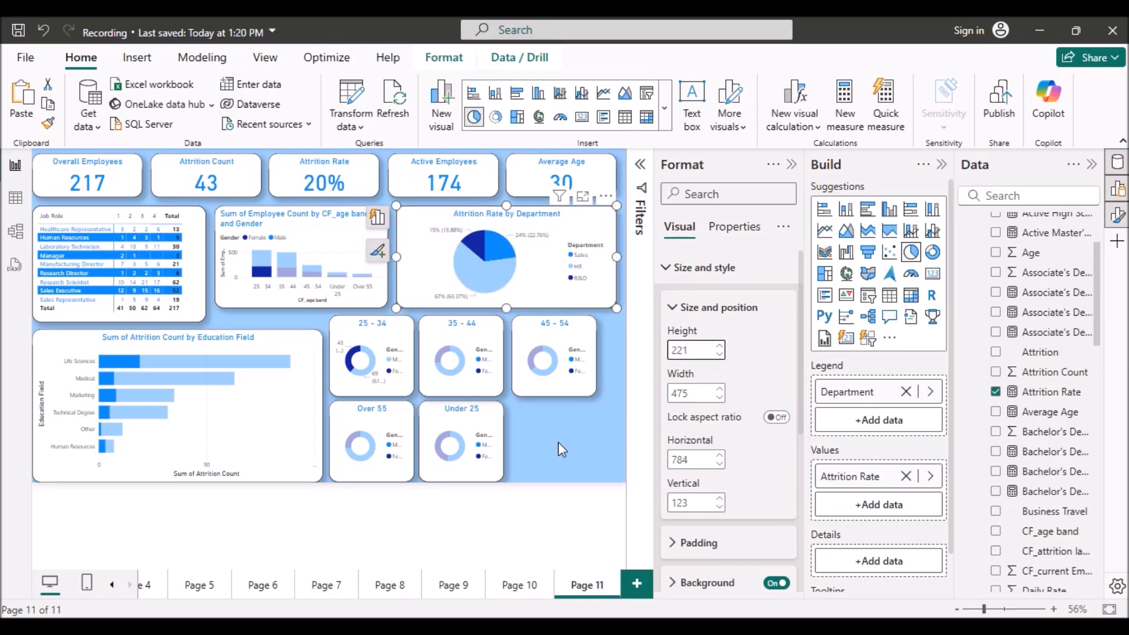
{"action": "left_click", "coordinate": [792, 167]}
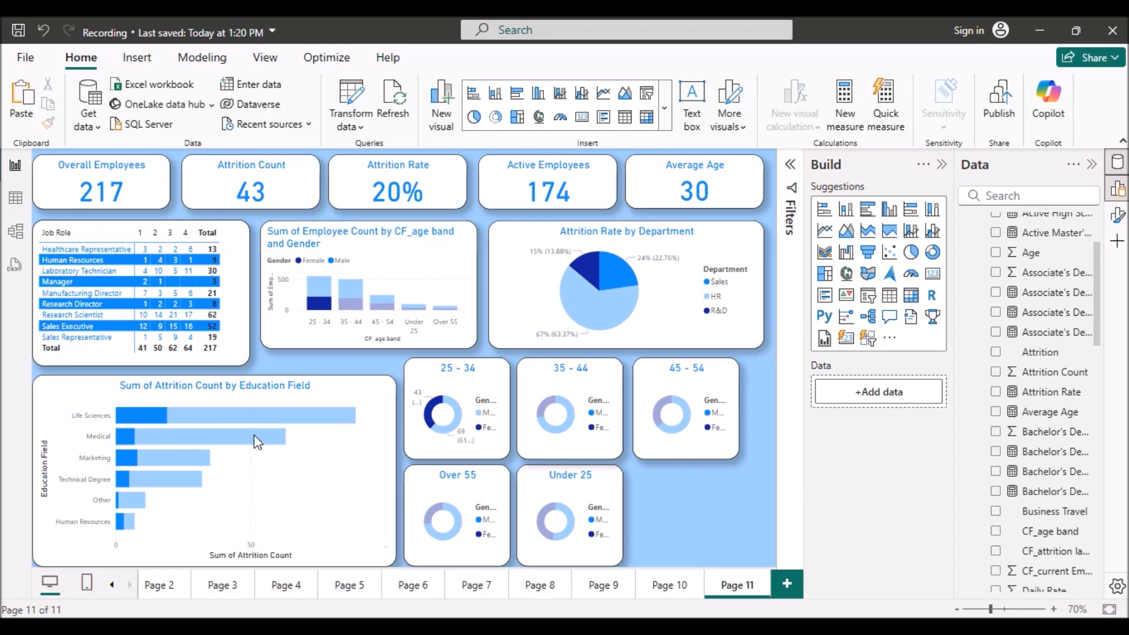
Review the five KPI cards from Overall Employees to Average Age.
{"action": "left_click", "coordinate": [101, 193]}
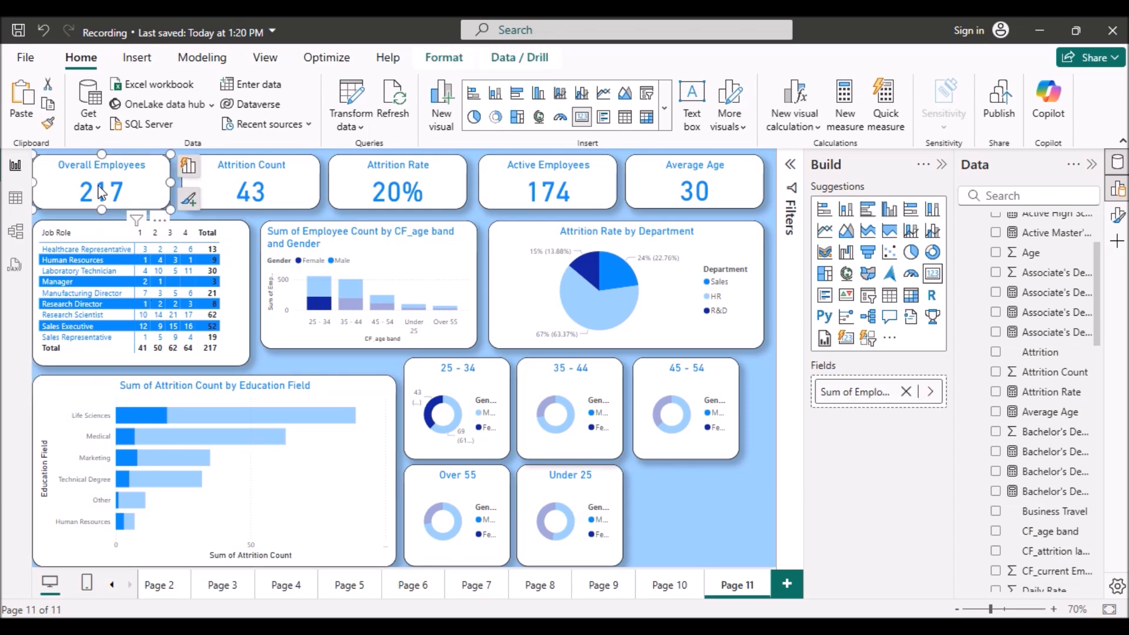
{"action": "left_click", "coordinate": [287, 195]}
{"action": "left_click", "coordinate": [400, 188]}
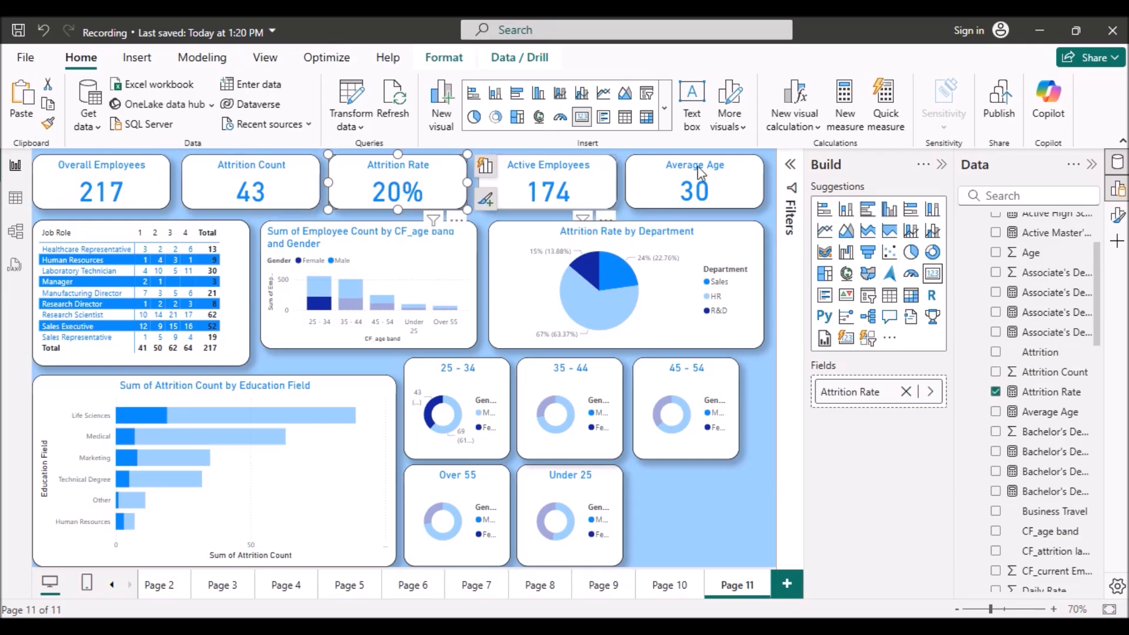
{"action": "left_click", "coordinate": [550, 193]}
{"action": "left_click", "coordinate": [707, 186]}
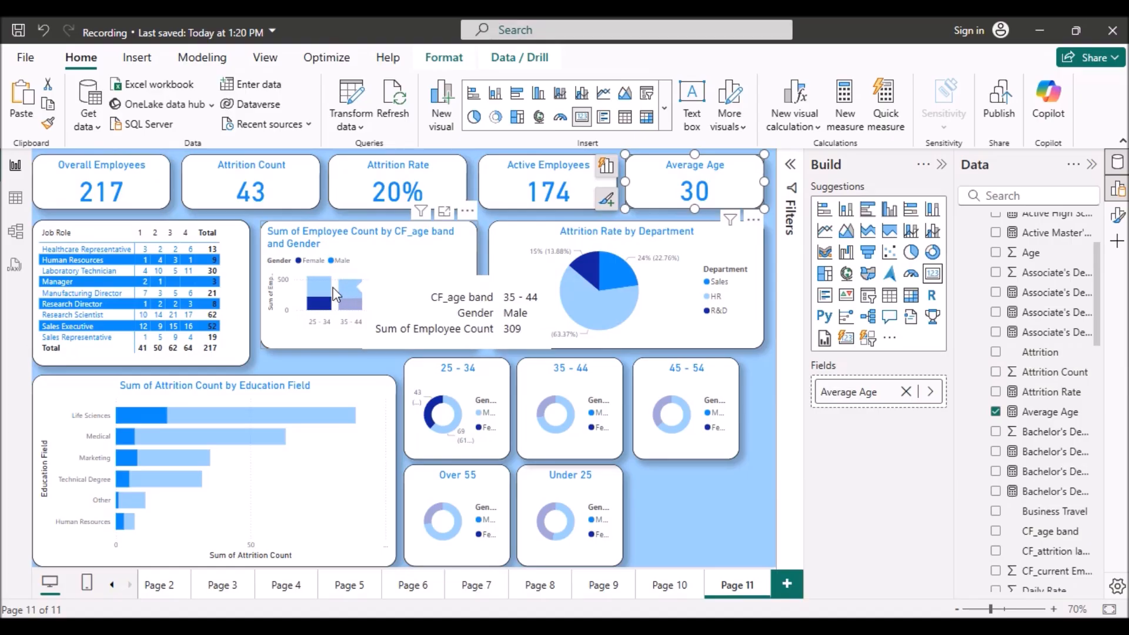
Cross-filter the dashboard by the male 25 - 34 column segment and by the Sales slice of the department pie chart.
{"action": "mouse_move", "coordinate": [321, 306]}
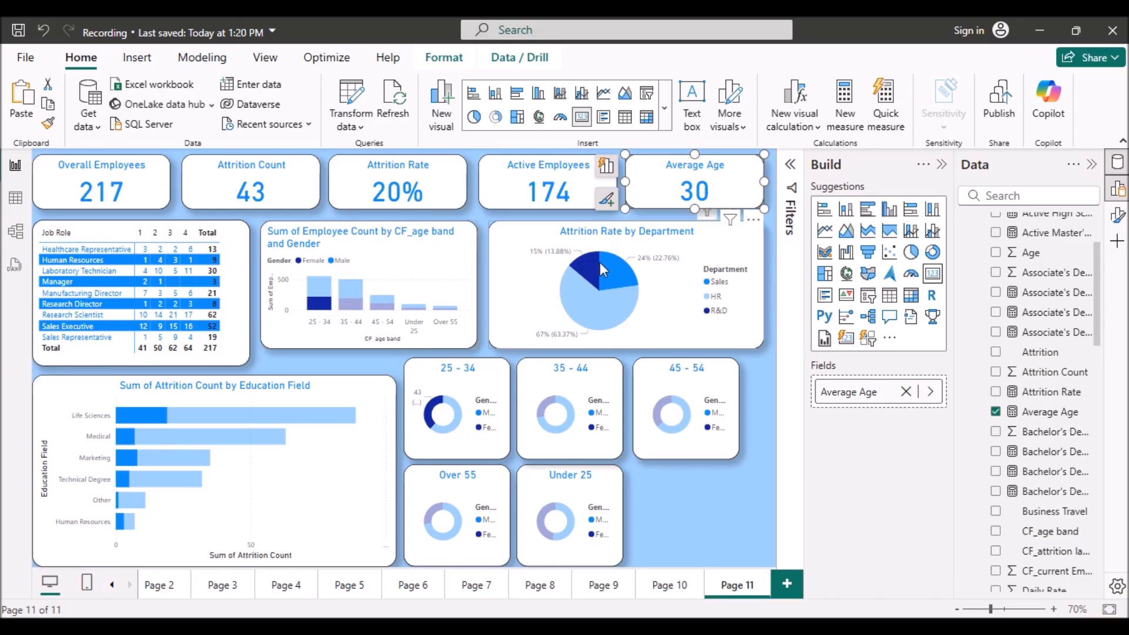
{"action": "left_click", "coordinate": [321, 289]}
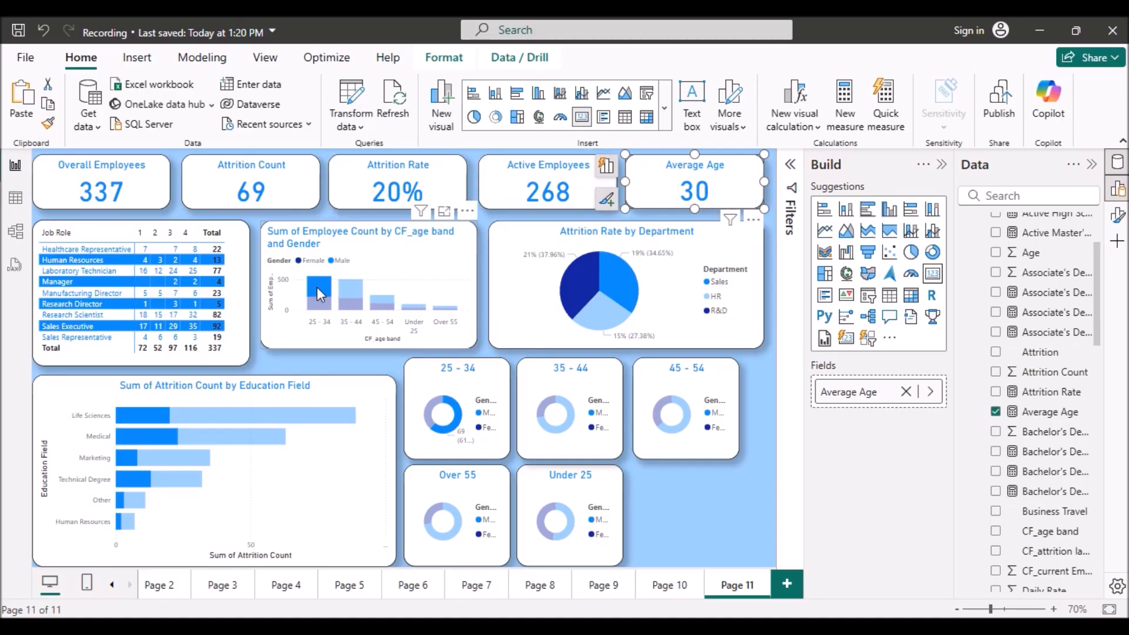
{"action": "mouse_move", "coordinate": [315, 287]}
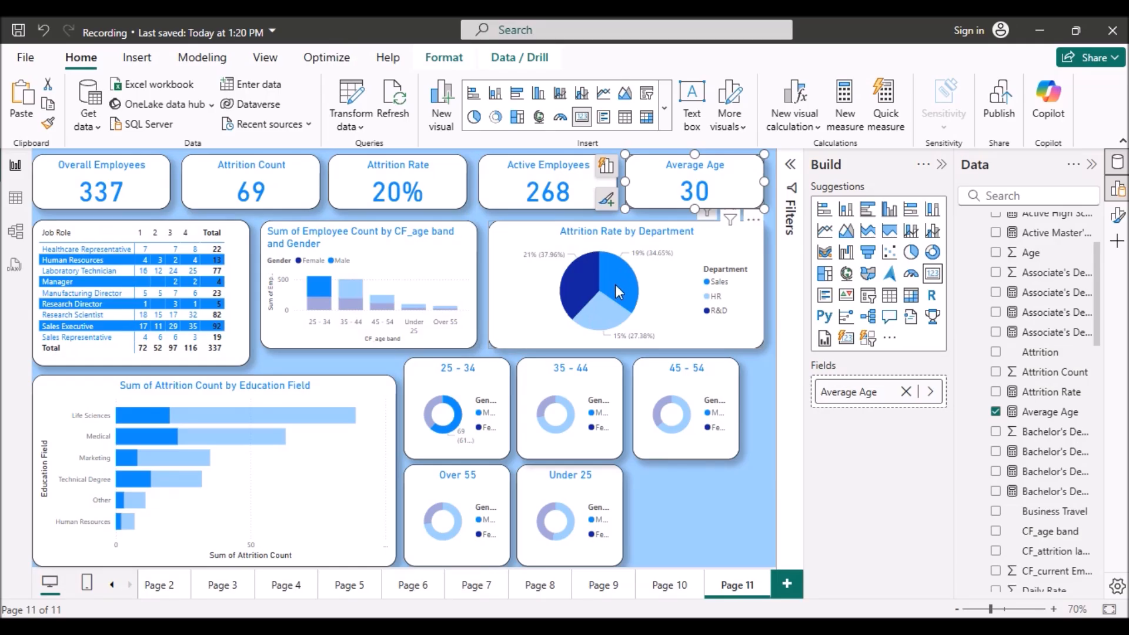
{"action": "mouse_move", "coordinate": [614, 284]}
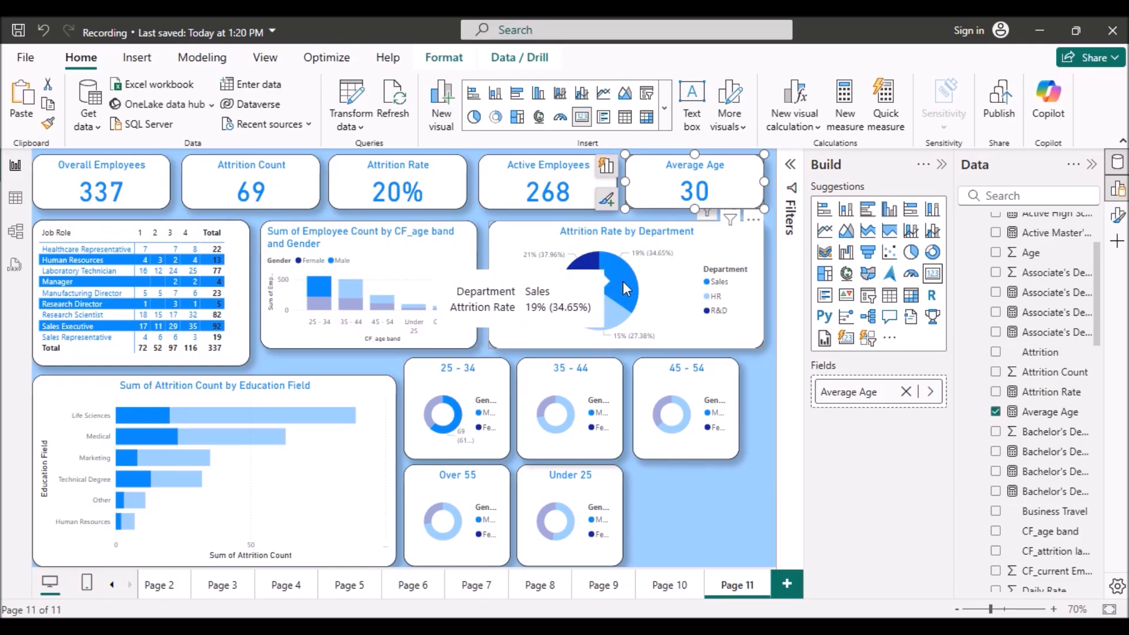
{"action": "left_click", "coordinate": [623, 281]}
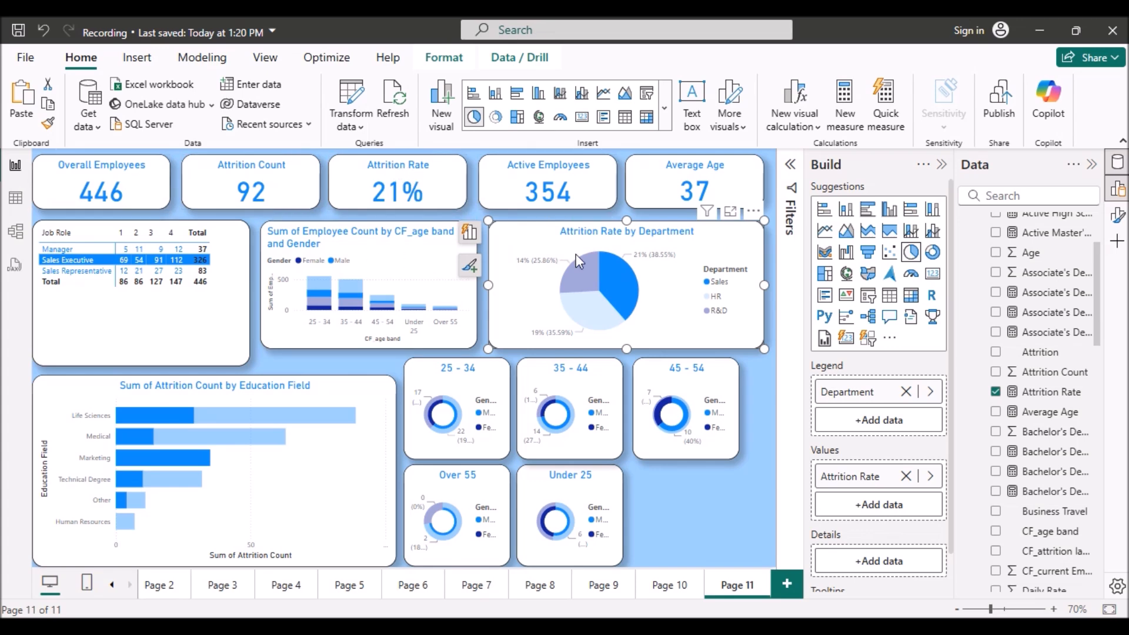
{"action": "mouse_move", "coordinate": [592, 318]}
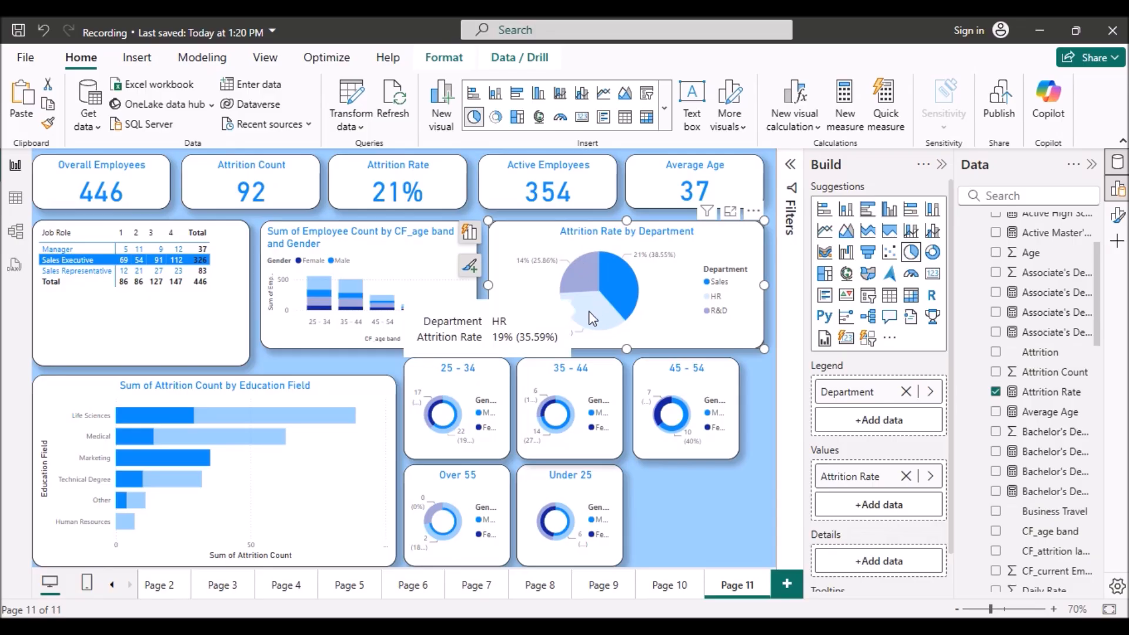
Cross-filter the dashboard by the HR slice of the department pie chart and by each education field bar from Life Sciences to Human Resources.
{"action": "left_click", "coordinate": [591, 318]}
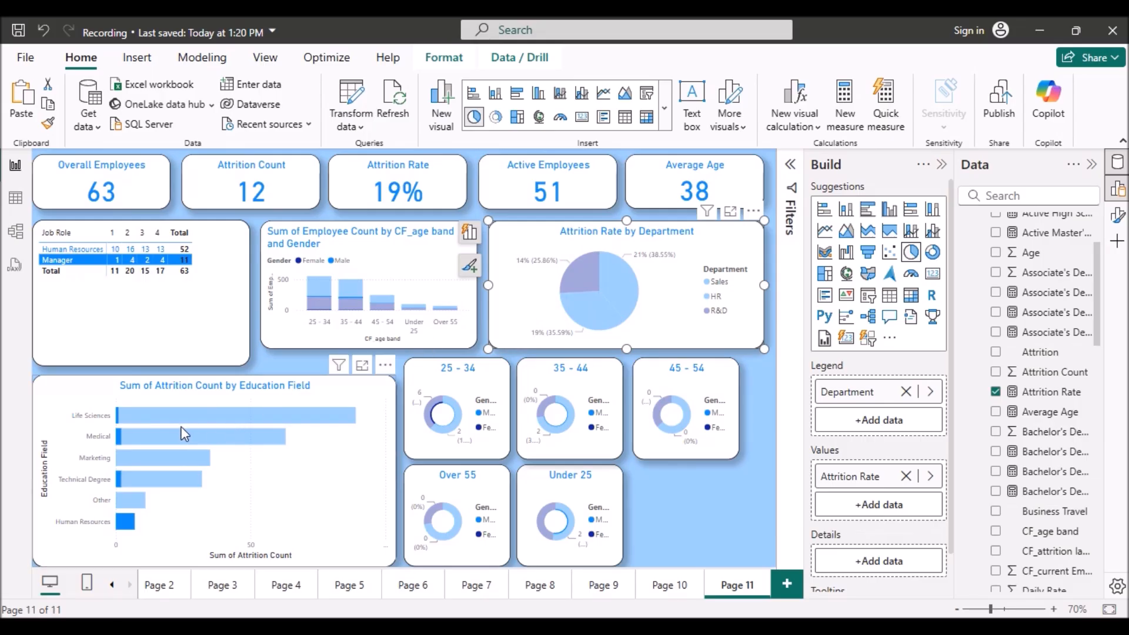
{"action": "mouse_move", "coordinate": [203, 419]}
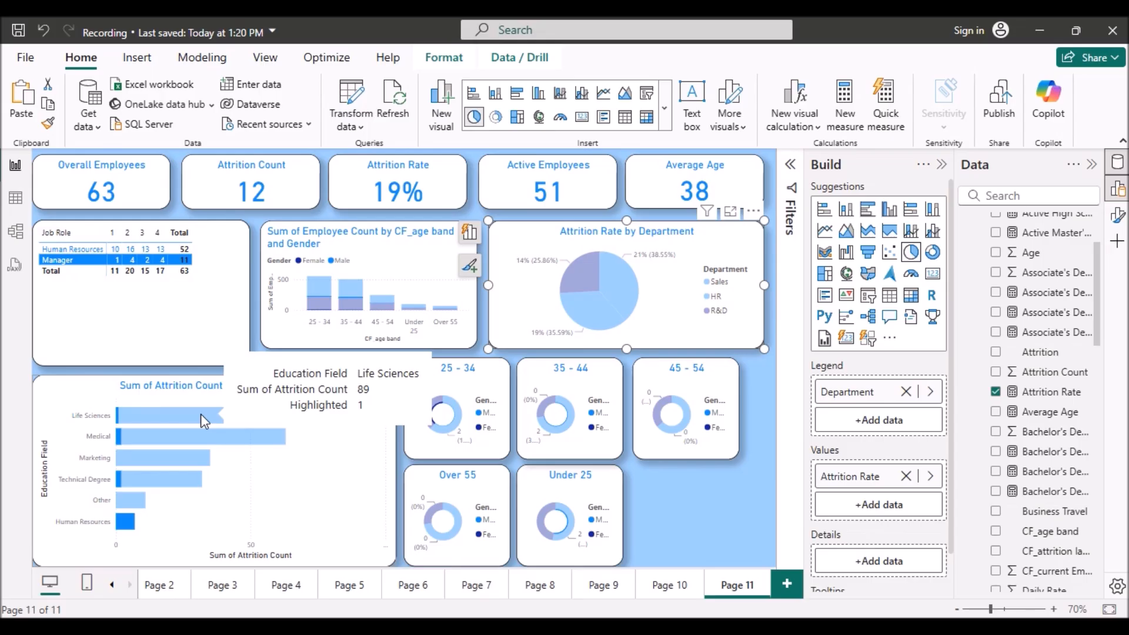
{"action": "left_click", "coordinate": [200, 414]}
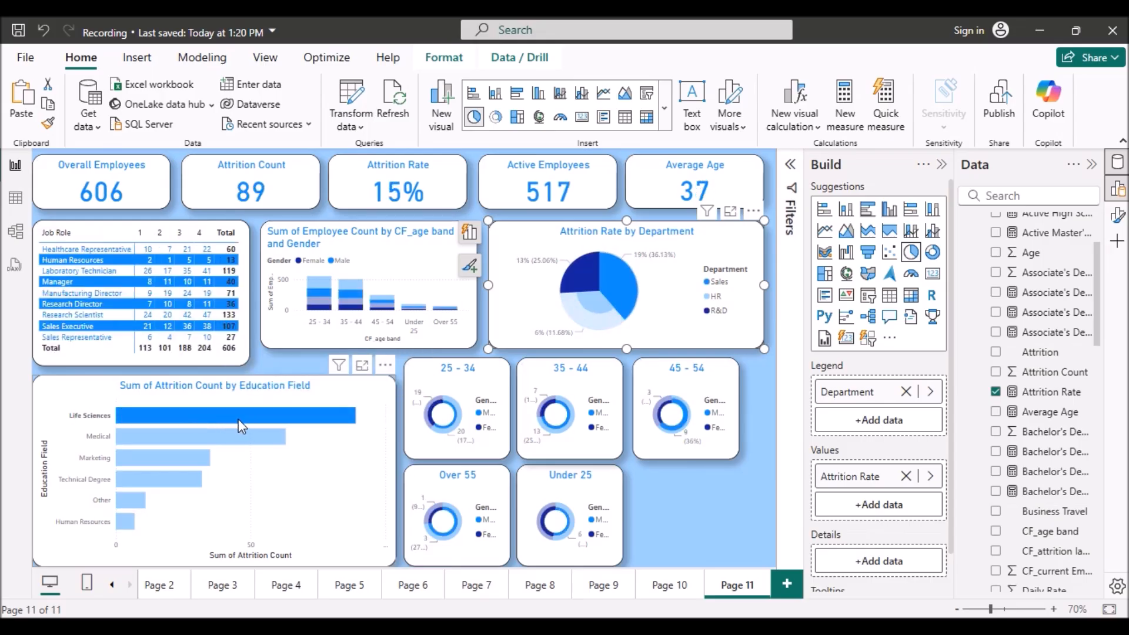
{"action": "left_click", "coordinate": [212, 438]}
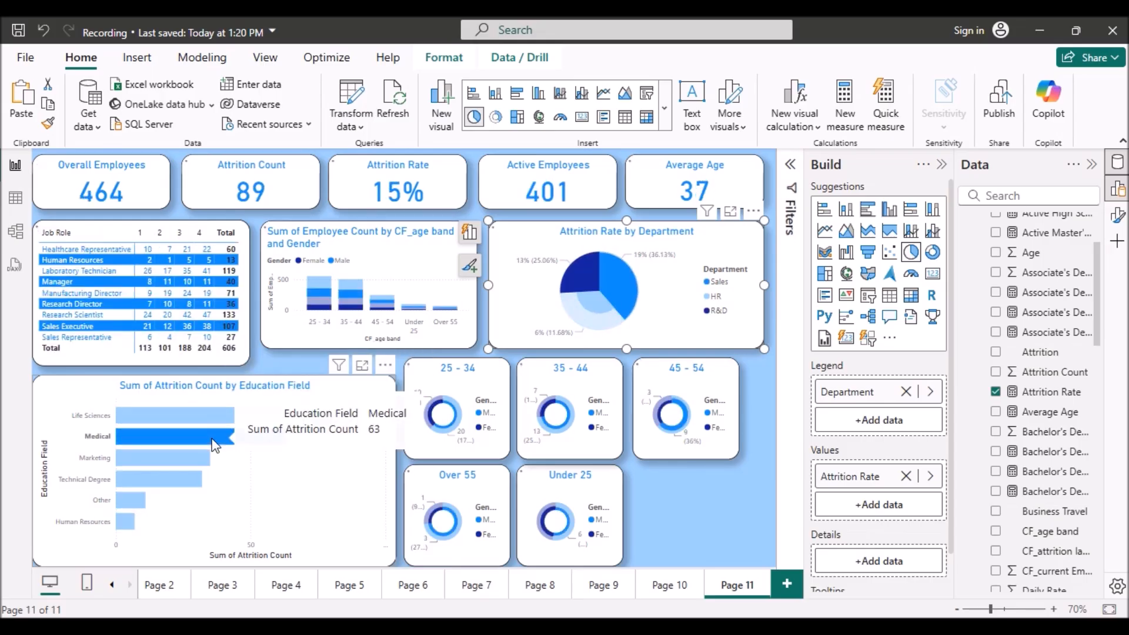
{"action": "left_click", "coordinate": [178, 456]}
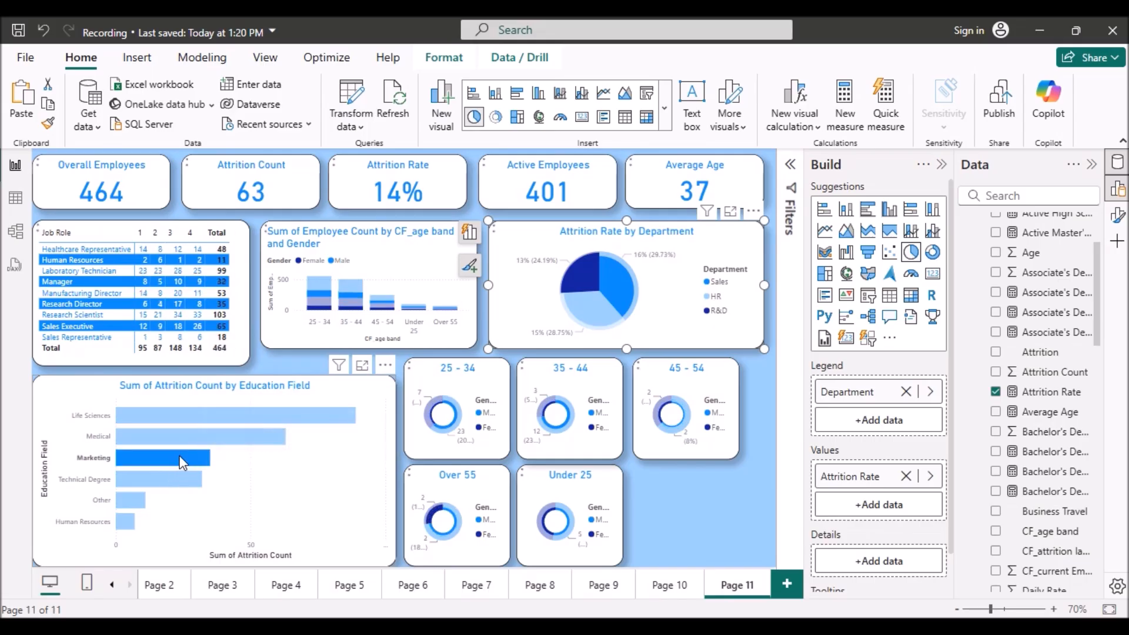
{"action": "left_click", "coordinate": [141, 481]}
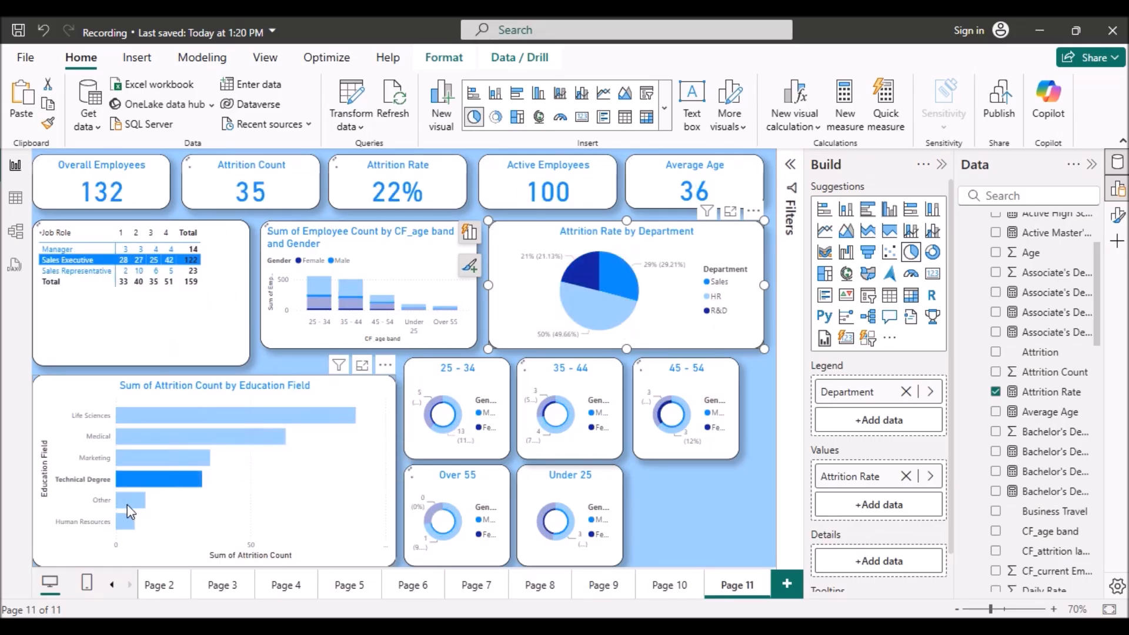
{"action": "left_click", "coordinate": [127, 500]}
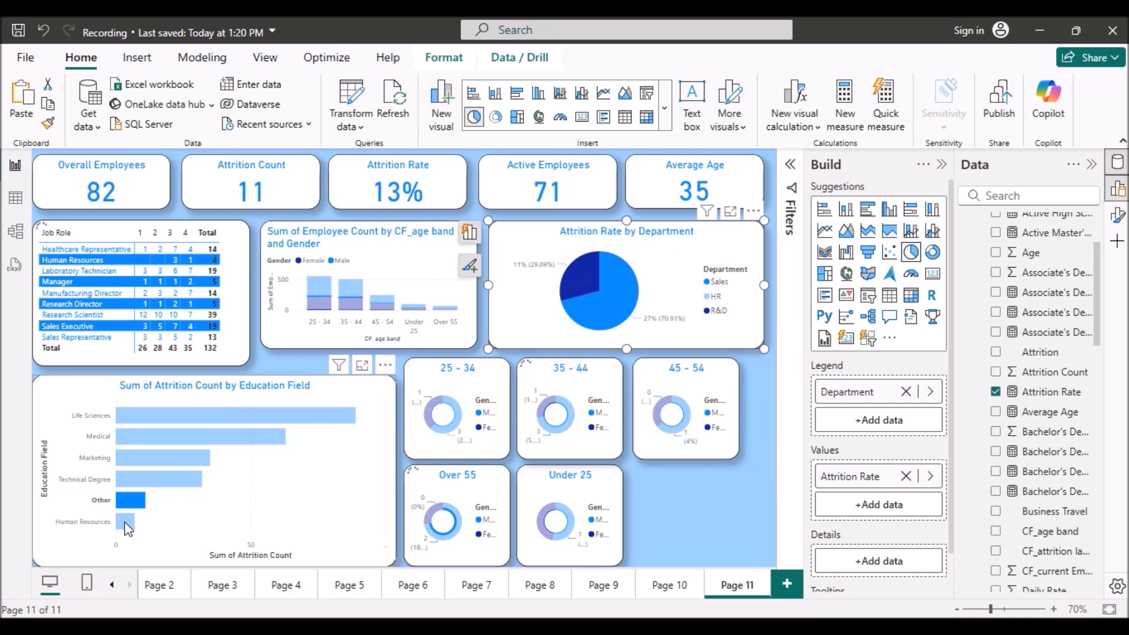
{"action": "left_click", "coordinate": [126, 520]}
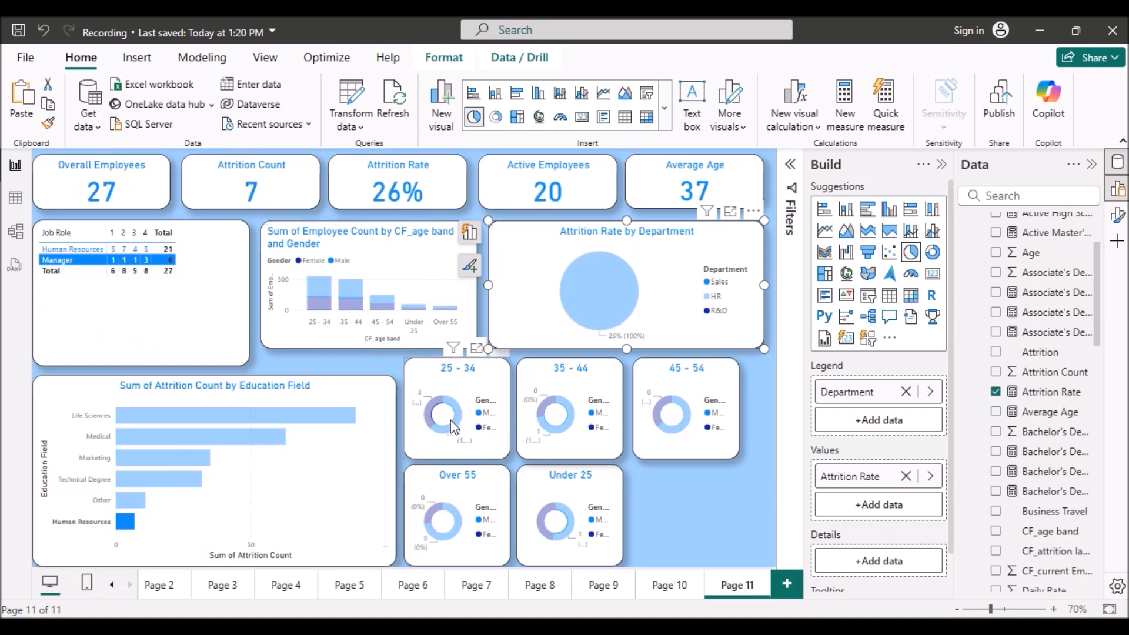
Cross-filter by the Life Sciences bar, select the 25 - 34 donut chart, and cross-filter by the Medical, Technical Degree and Human Resources bars.
{"action": "left_click", "coordinate": [290, 415]}
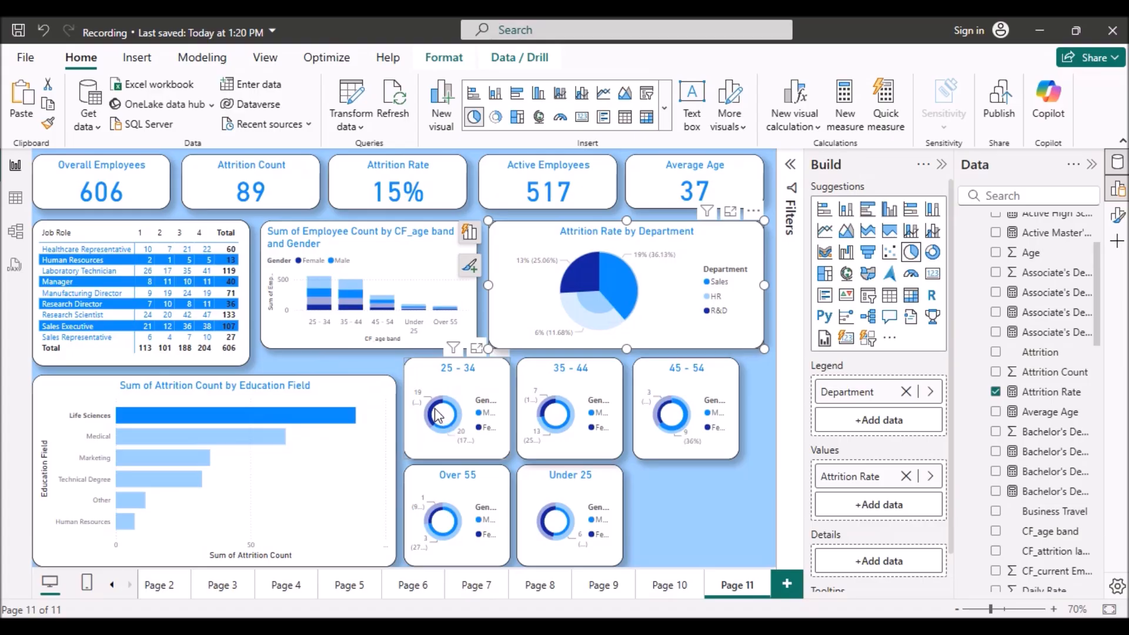
{"action": "mouse_move", "coordinate": [435, 415]}
{"action": "left_click", "coordinate": [440, 413]}
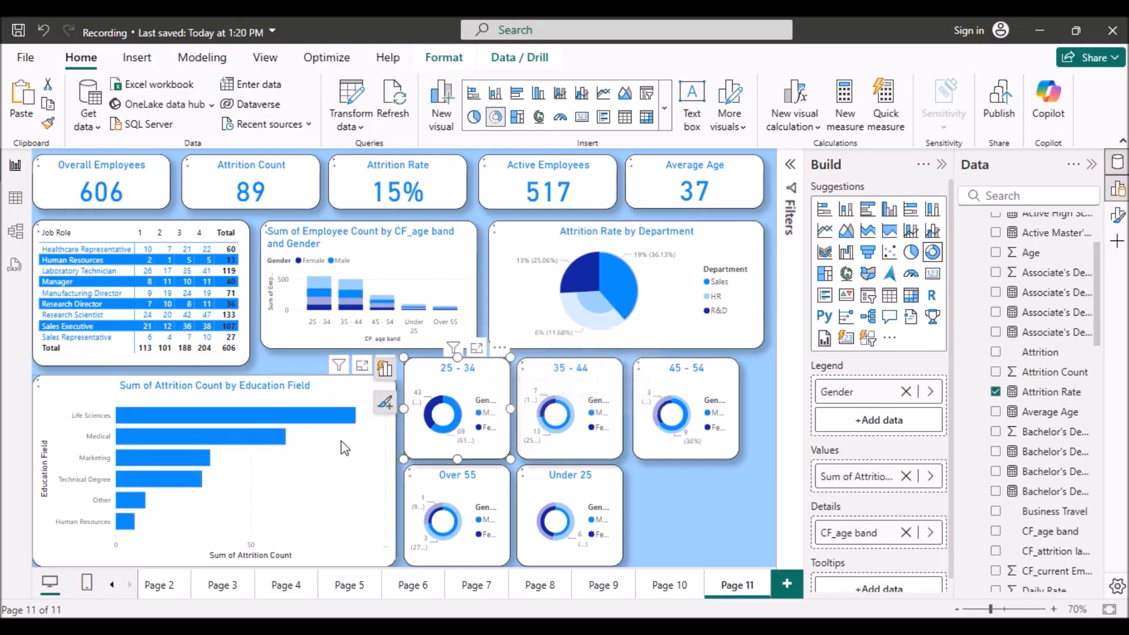
{"action": "left_click", "coordinate": [253, 445]}
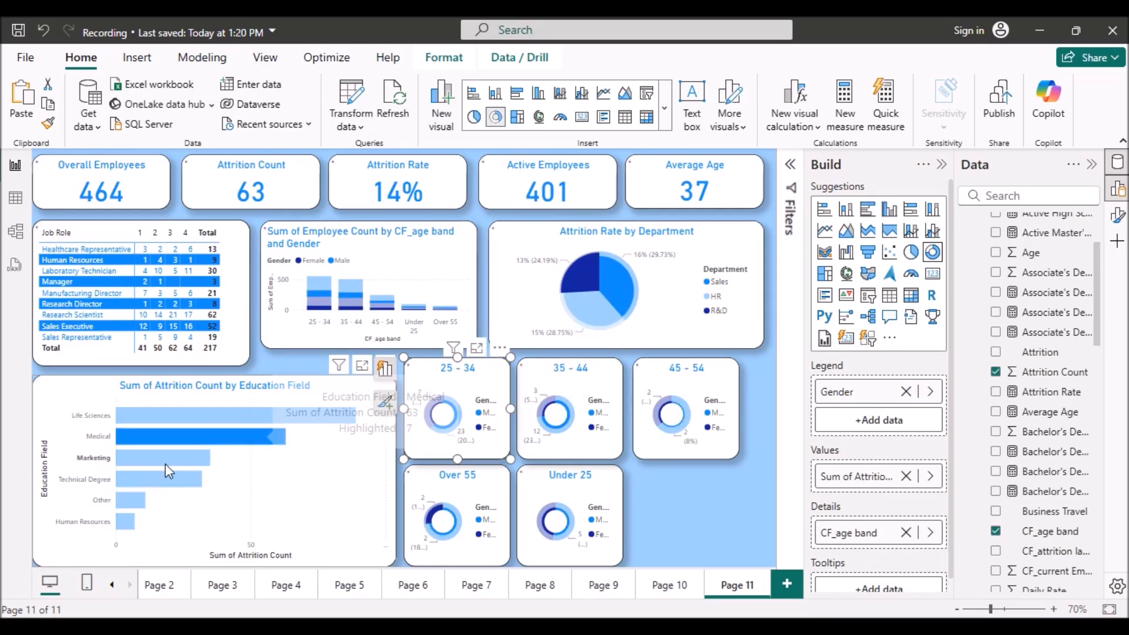
{"action": "left_click", "coordinate": [161, 475]}
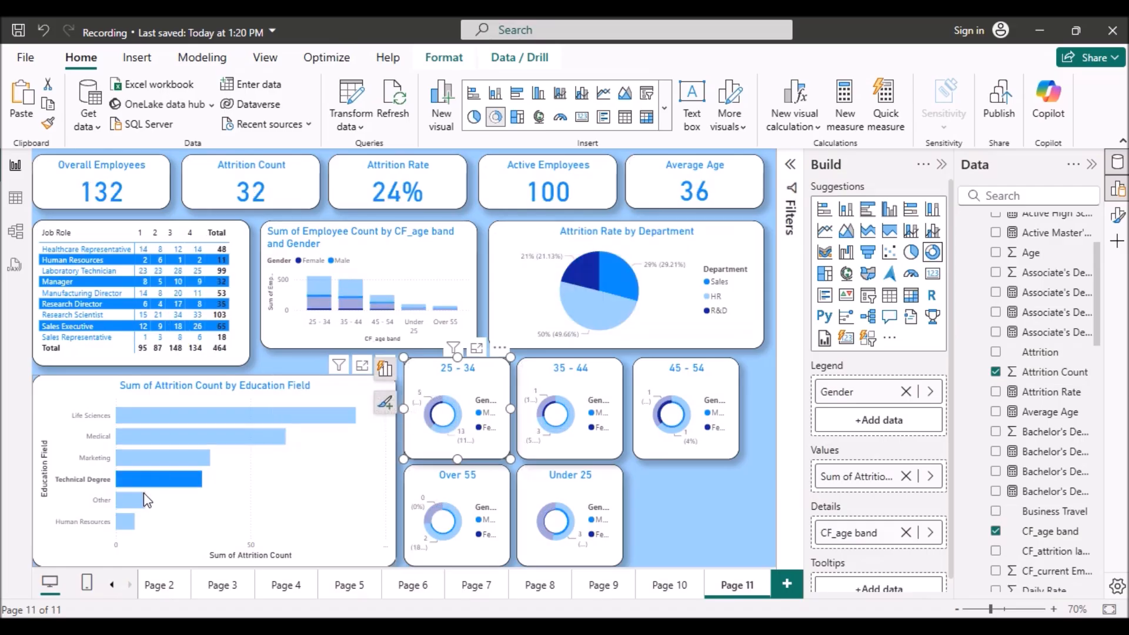
{"action": "left_click", "coordinate": [130, 523]}
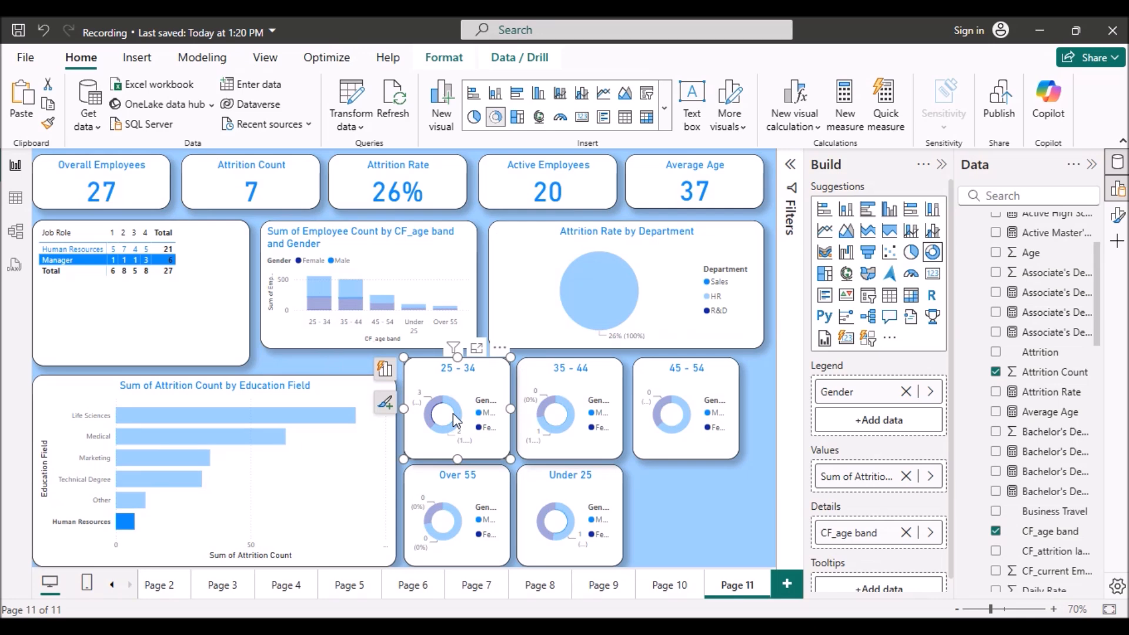
Clear the Human Resources education field cross-filter and return to the unfiltered dashboard on Page 11.
{"action": "left_click", "coordinate": [673, 502]}
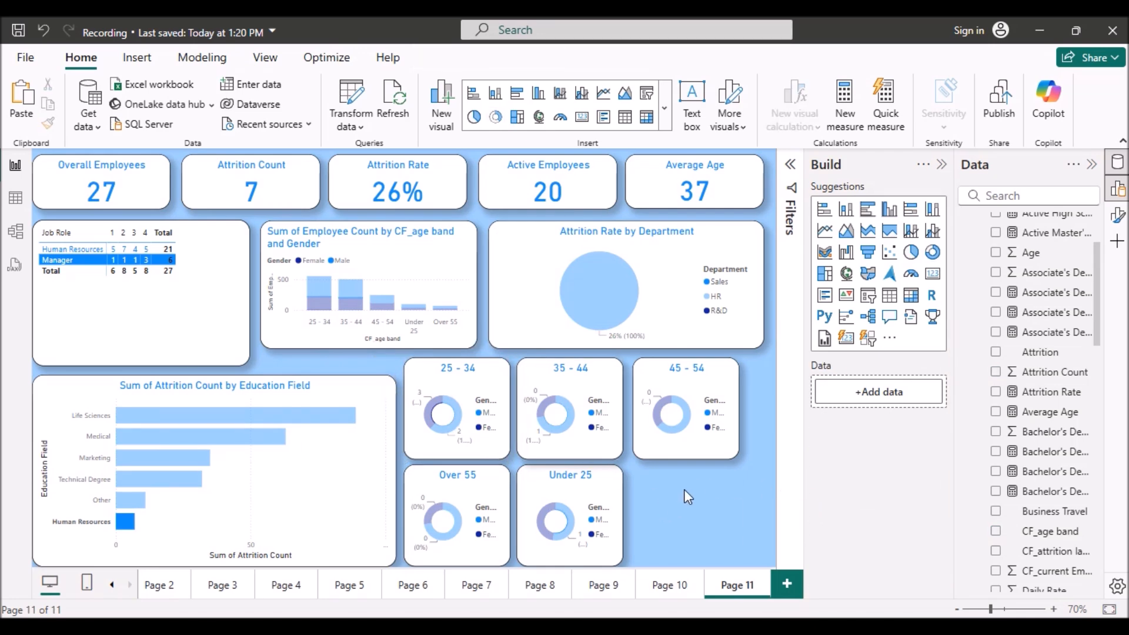
{"action": "left_click", "coordinate": [581, 284]}
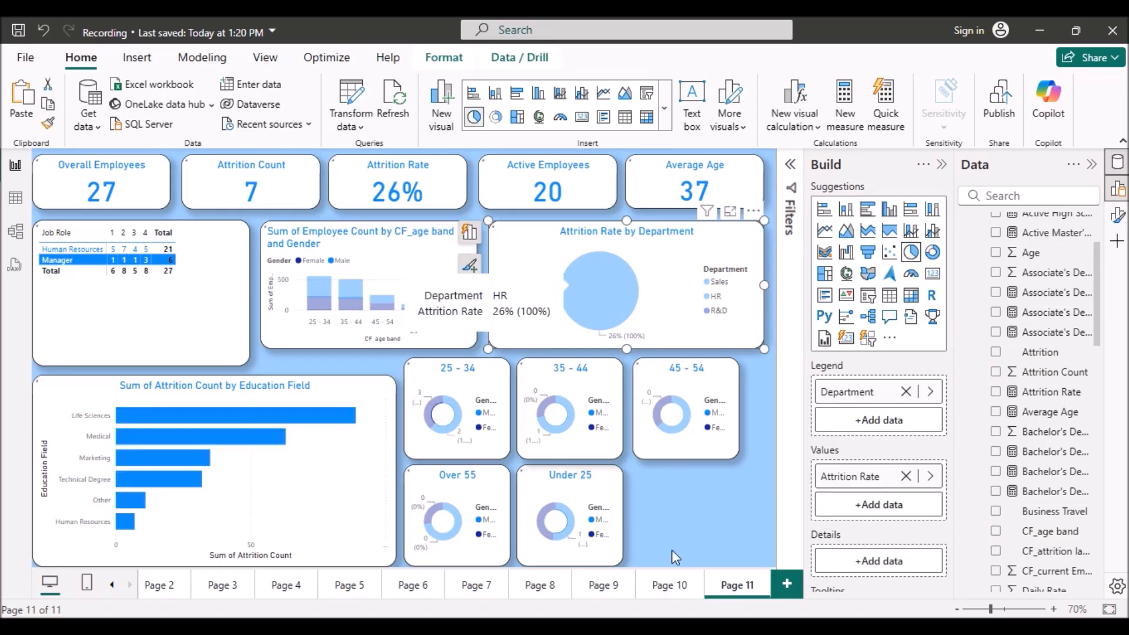
{"action": "left_click", "coordinate": [673, 586]}
{"action": "left_click", "coordinate": [732, 588]}
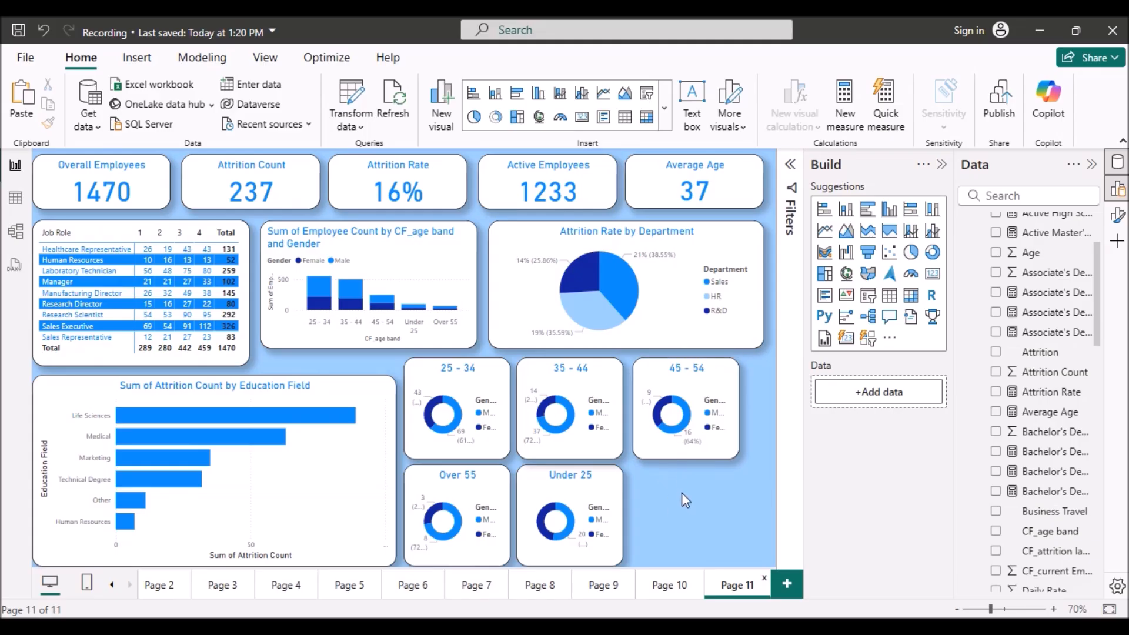
{"action": "left_click", "coordinate": [1118, 217]}
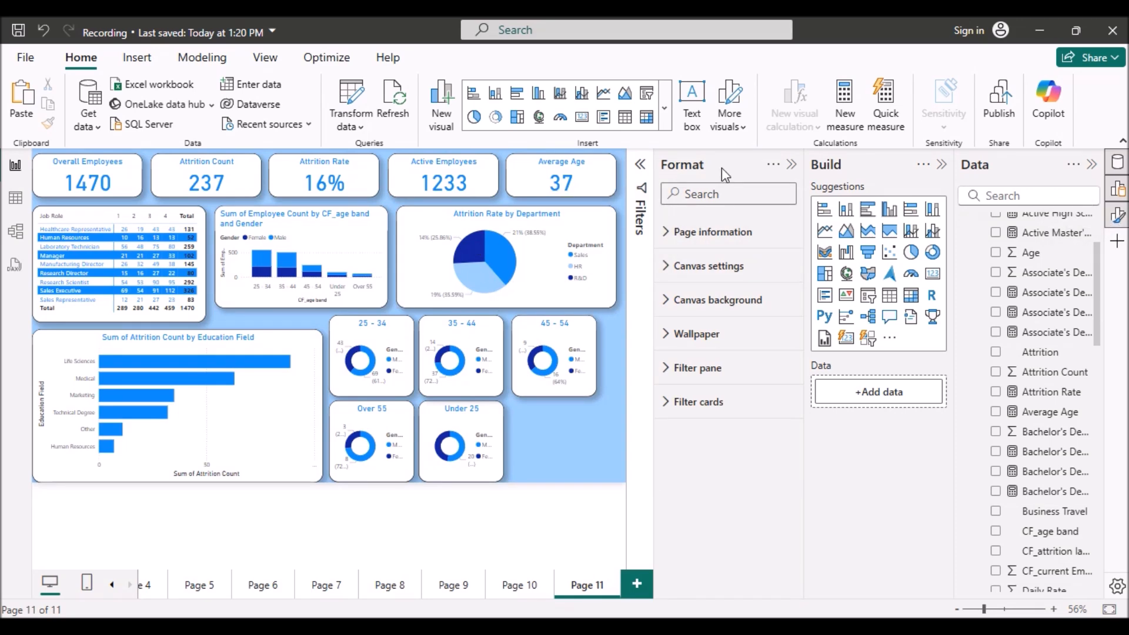
{"action": "left_click", "coordinate": [791, 165]}
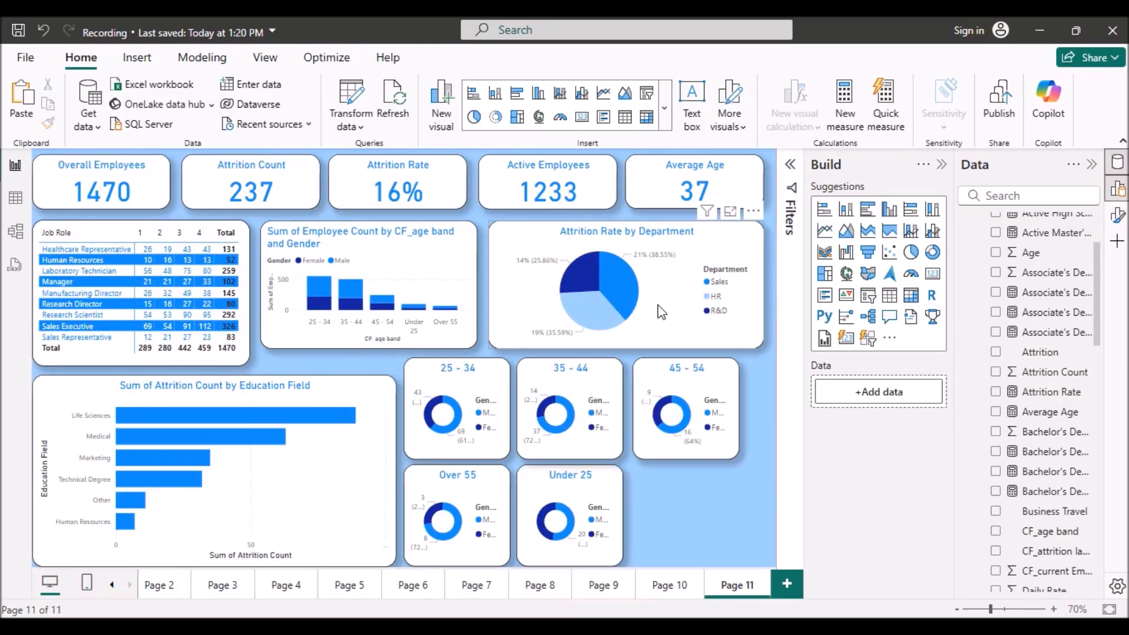